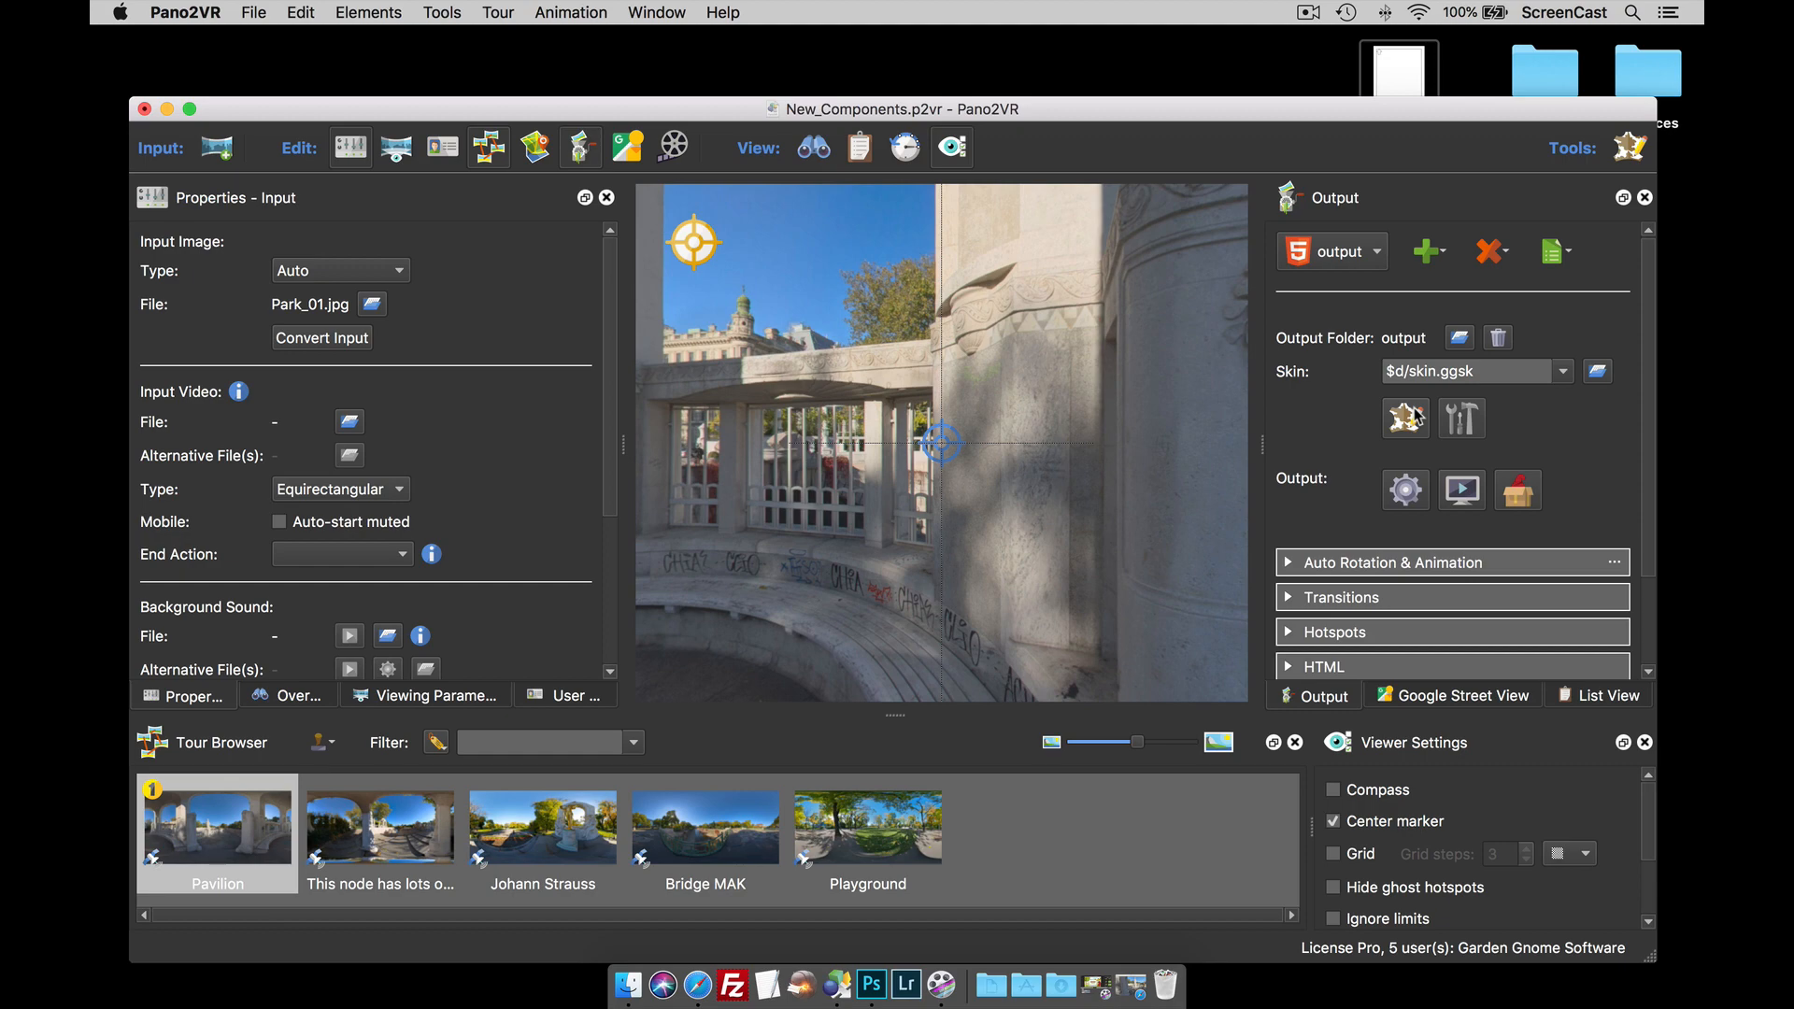
# - Add the Node 3D Hotspot Silhouette component from the Components Toolbox to the skin in the Skin Editor
pyautogui.click(1415, 418)
pyautogui.click(1636, 122)
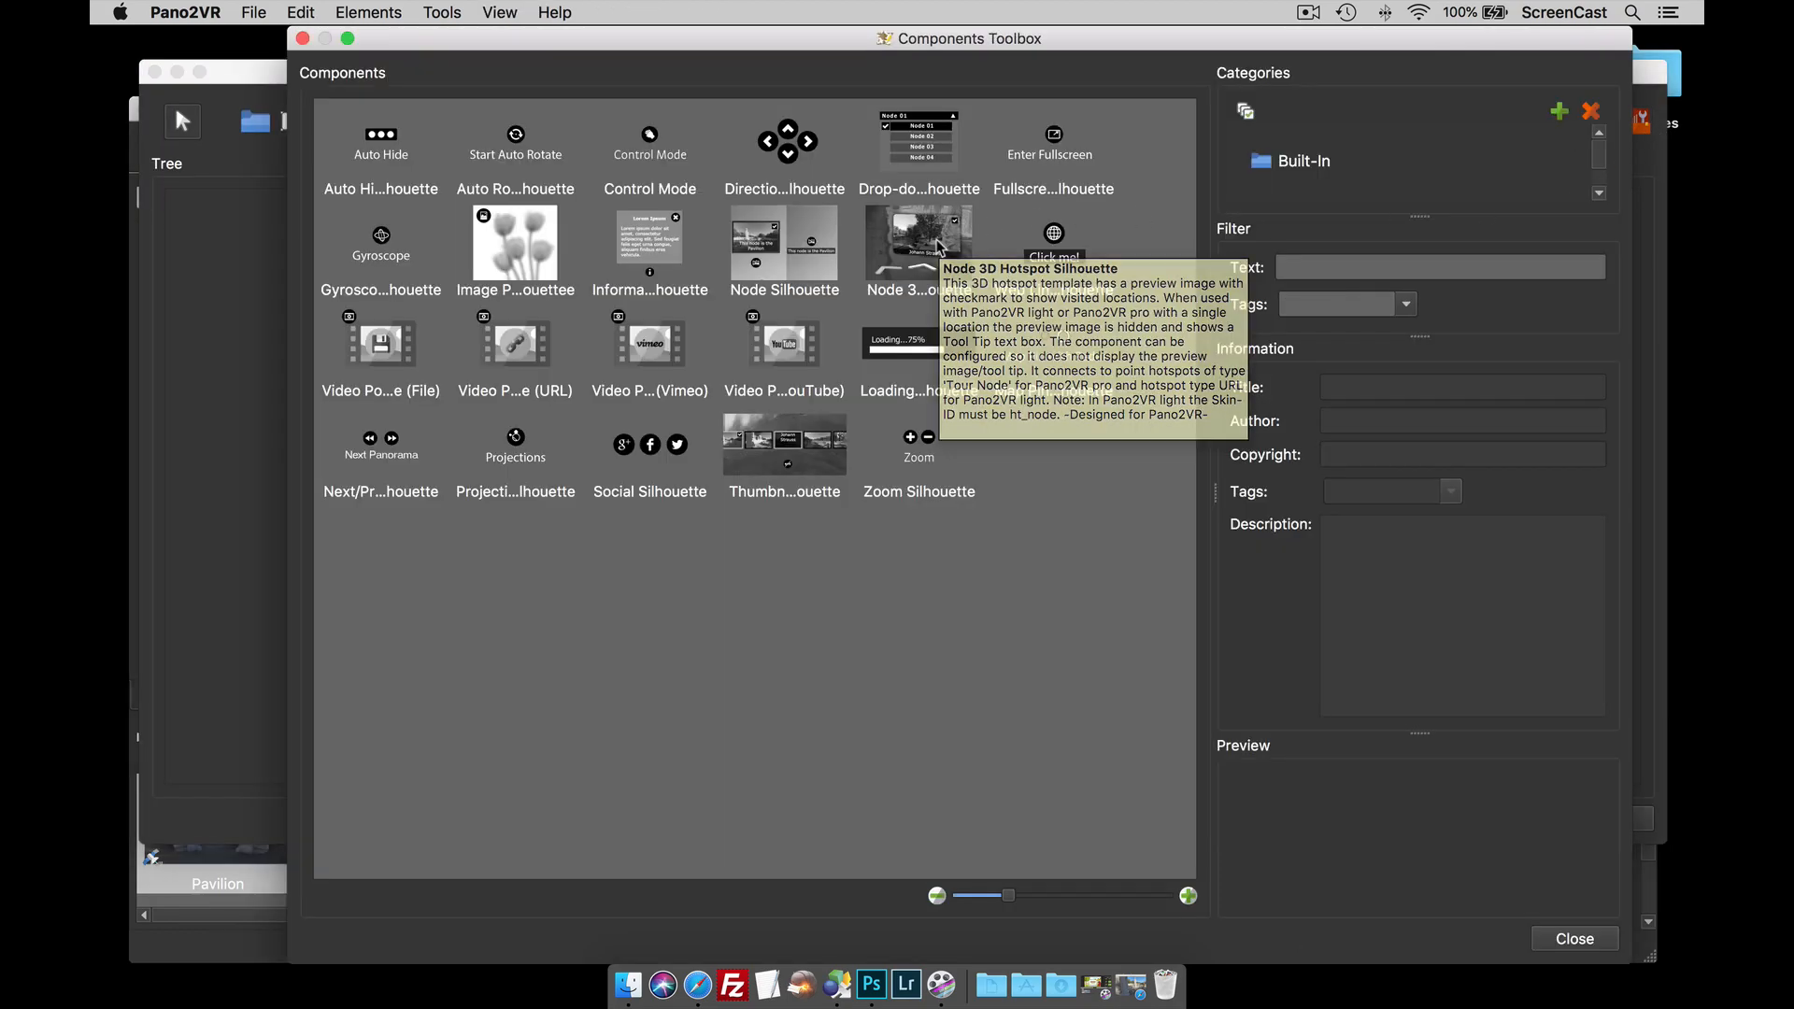
pyautogui.doubleClick(939, 248)
pyautogui.click(1586, 944)
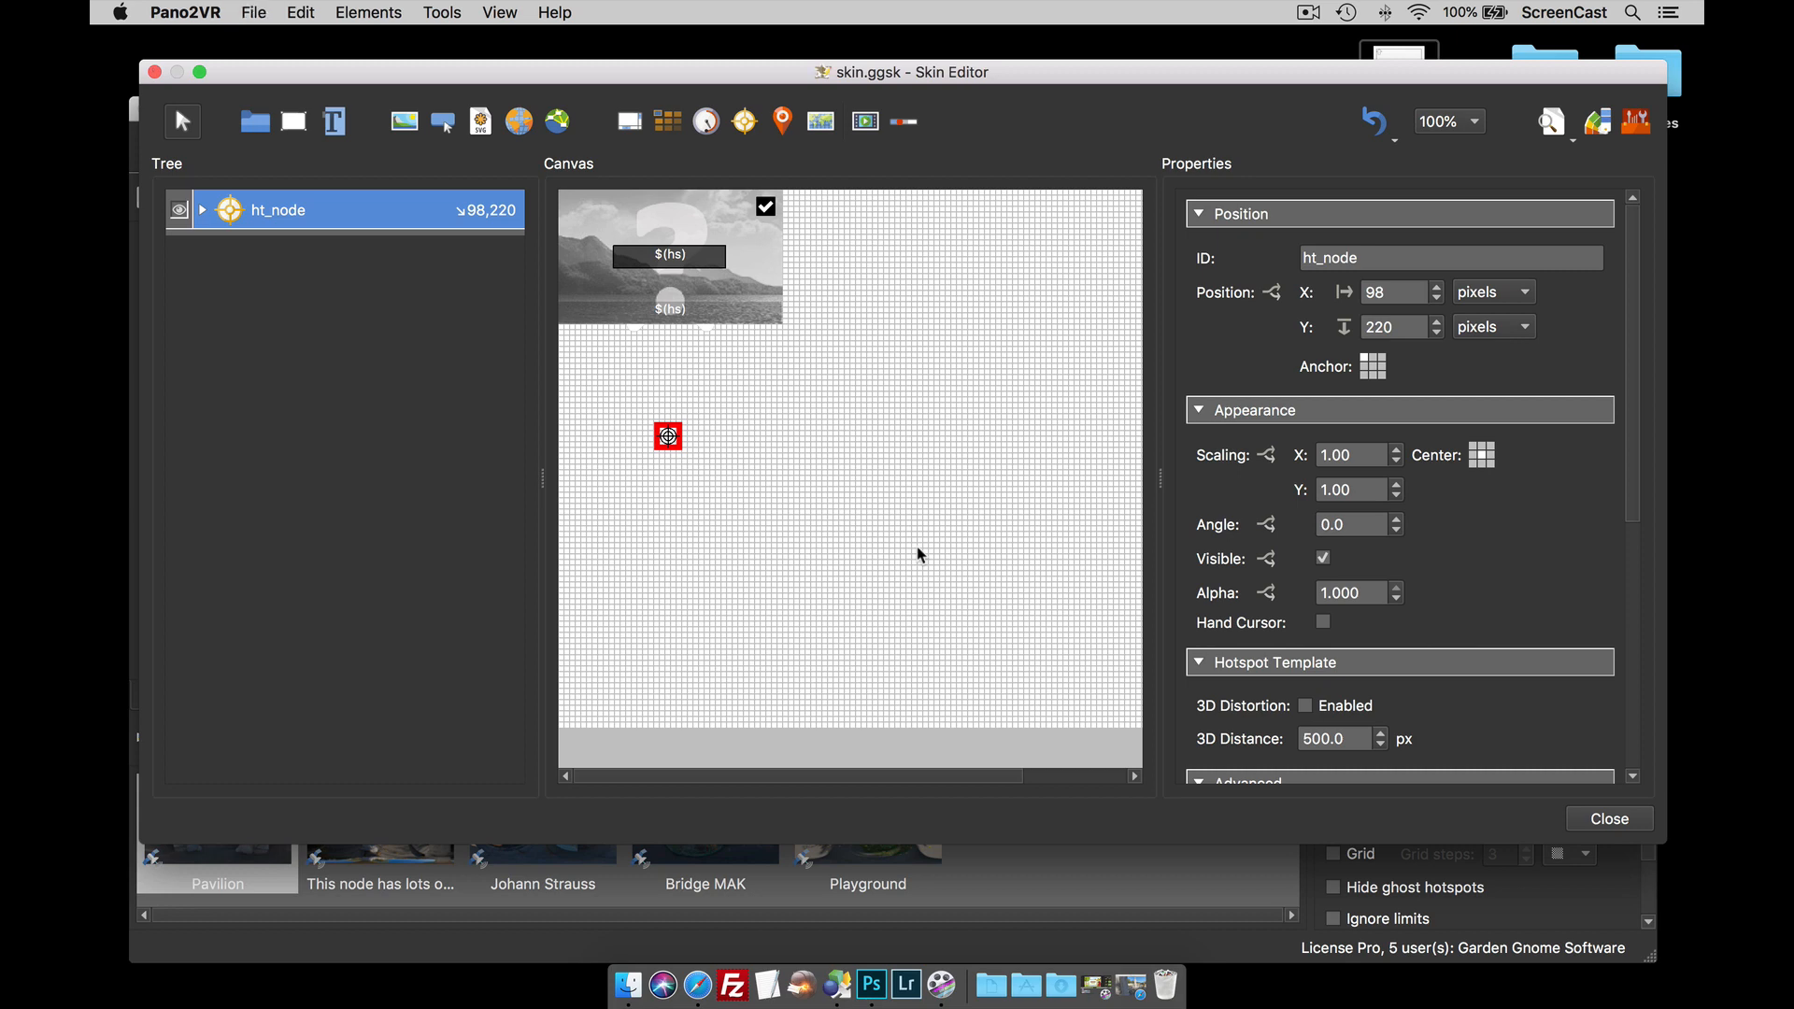
# - Save the skin, generate the tour output and open it in the Safari browser preview
pyautogui.press('super+g')
pyautogui.press('Return')
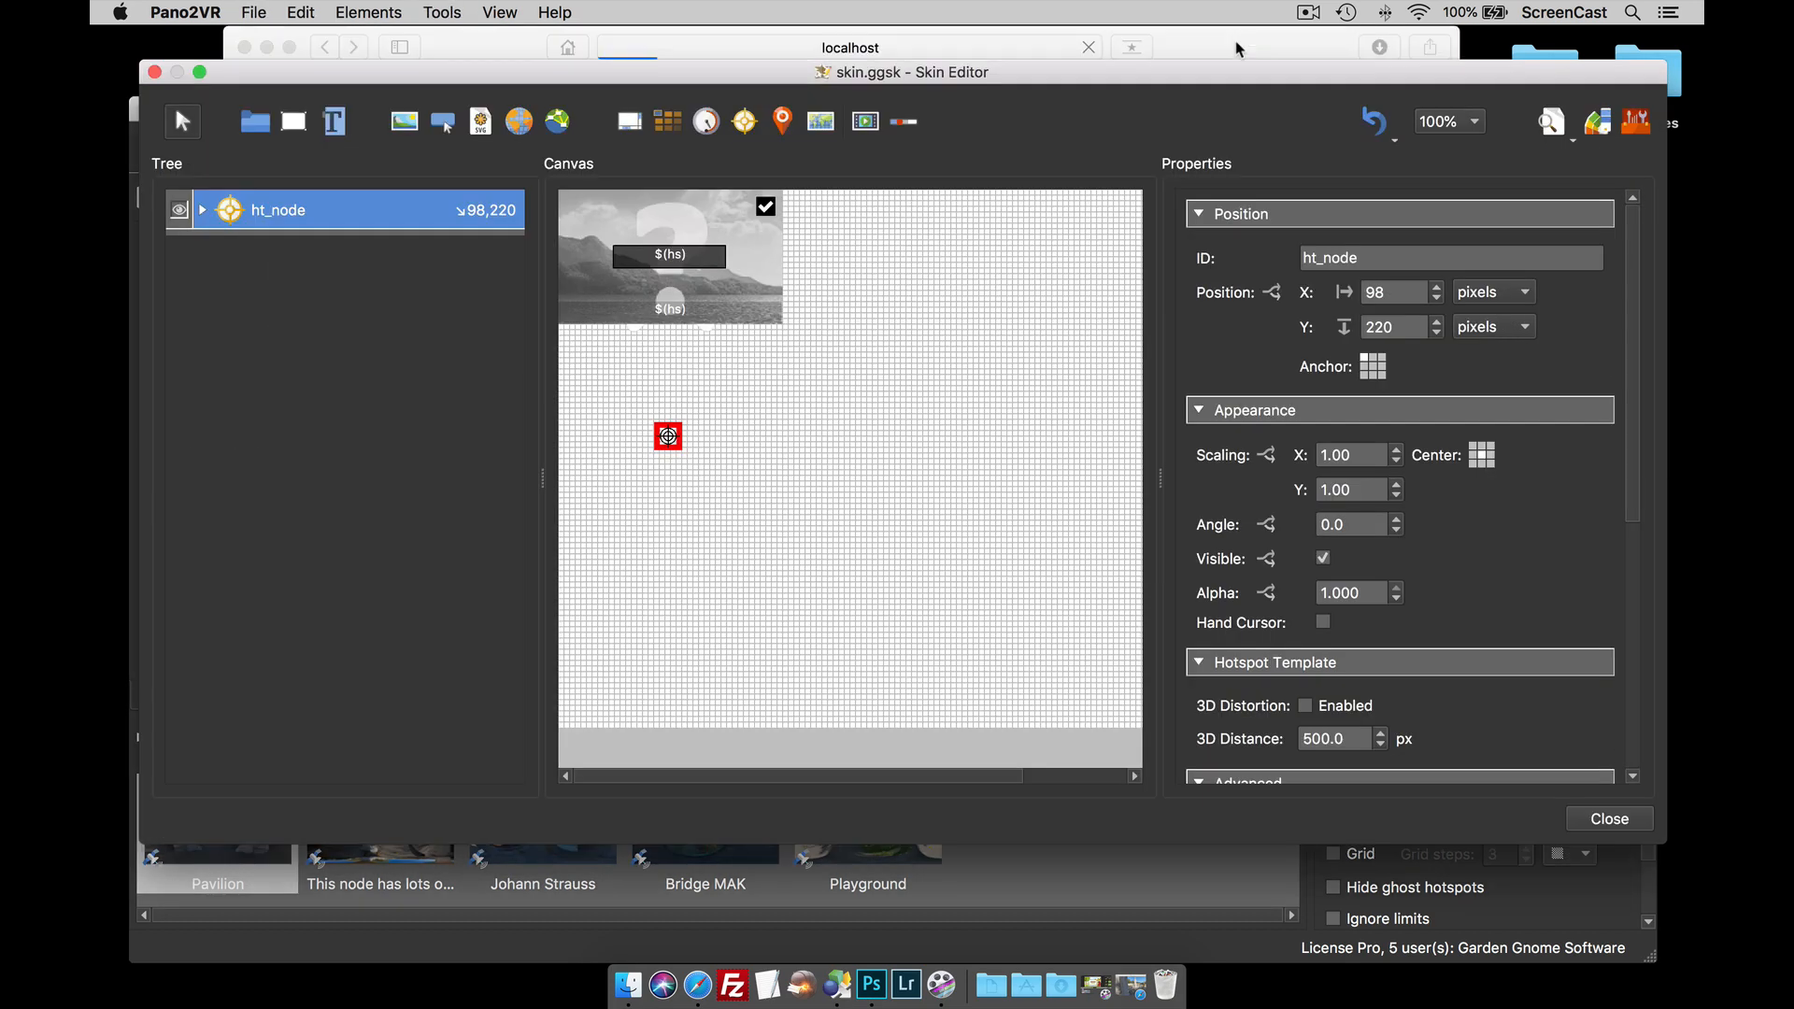
pyautogui.click(1236, 49)
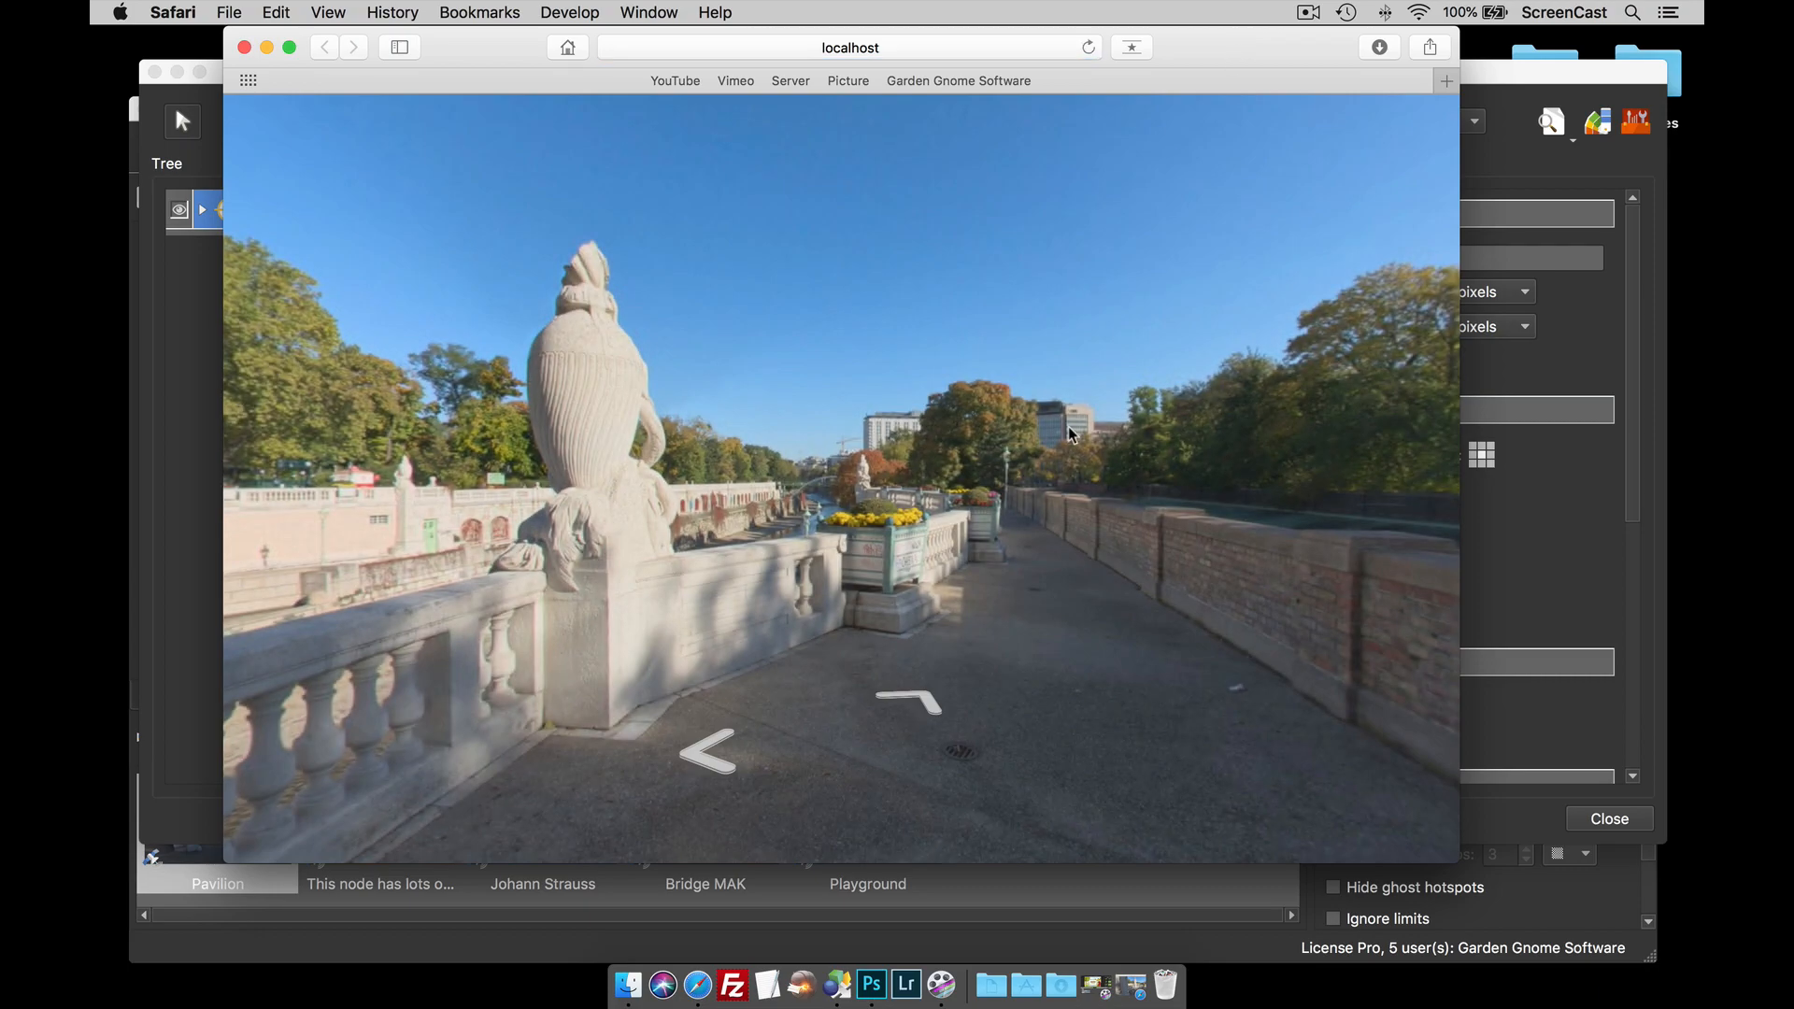
# - Test the 3D chevron hotspots by travelling from Pavilion to Playground and back, then look around and close the preview
pyautogui.moveTo(988, 435); pyautogui.dragTo(939, 411)
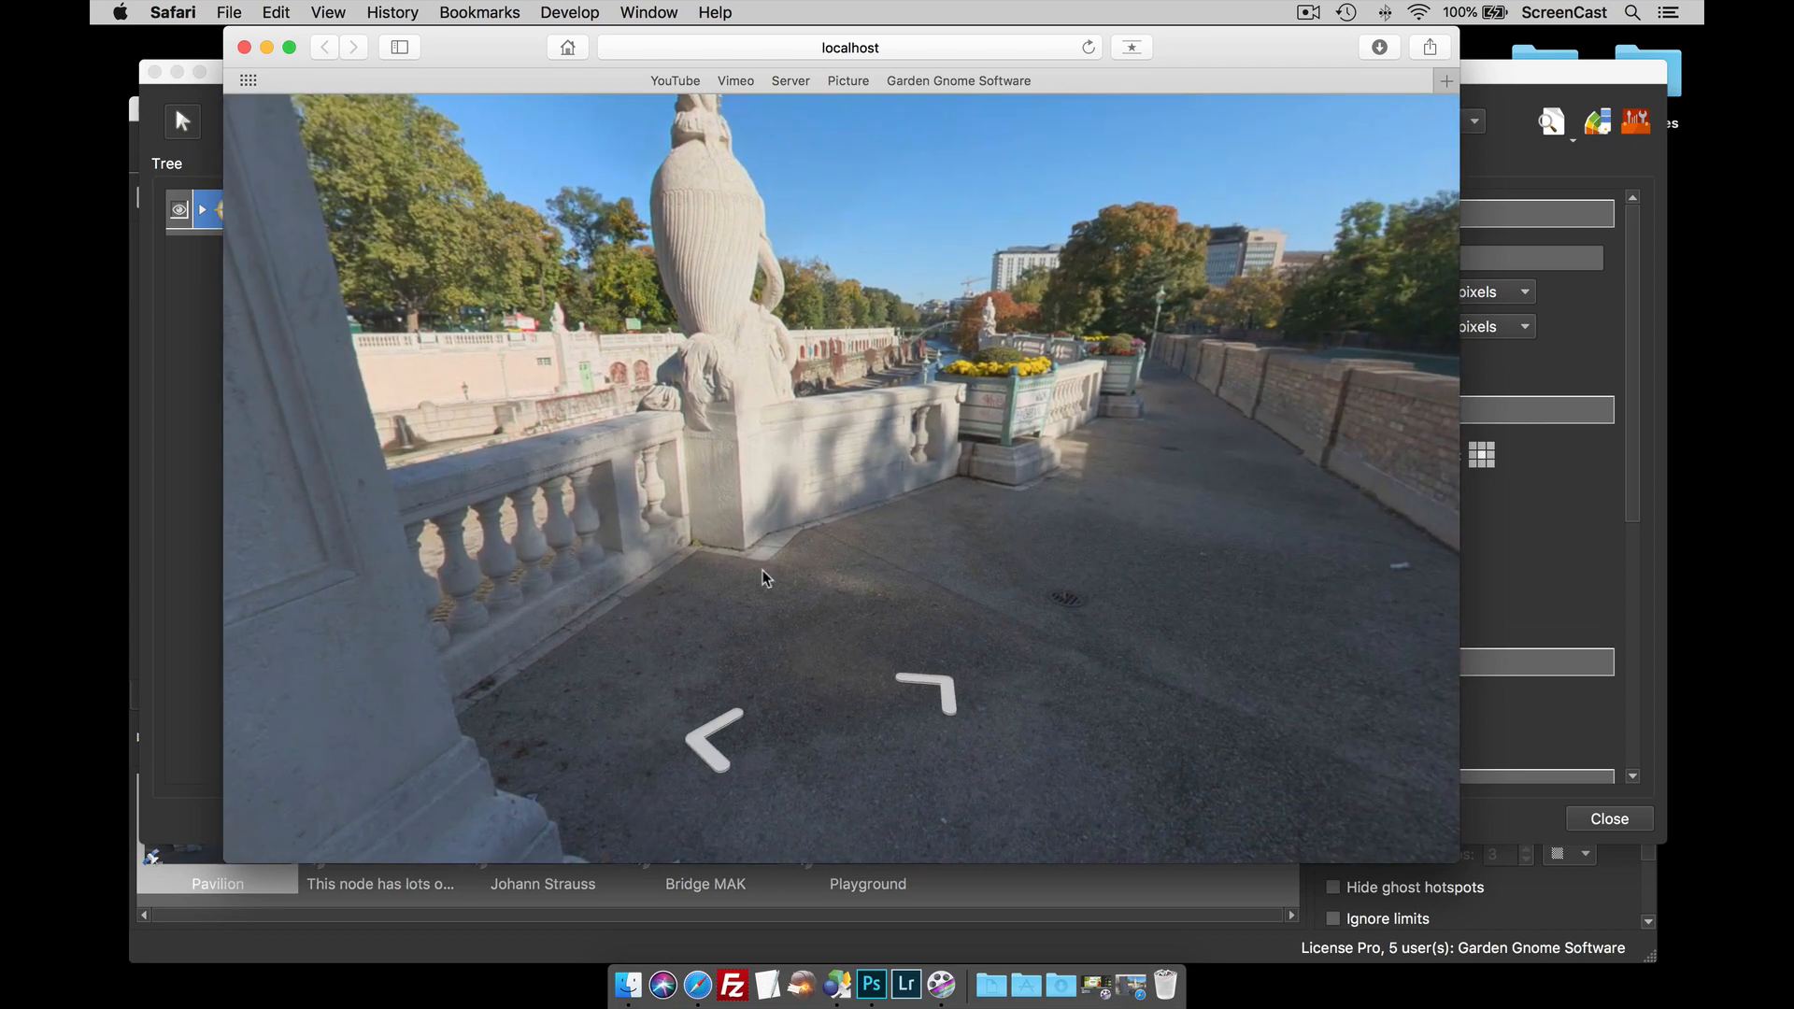
pyautogui.moveTo(915, 687)
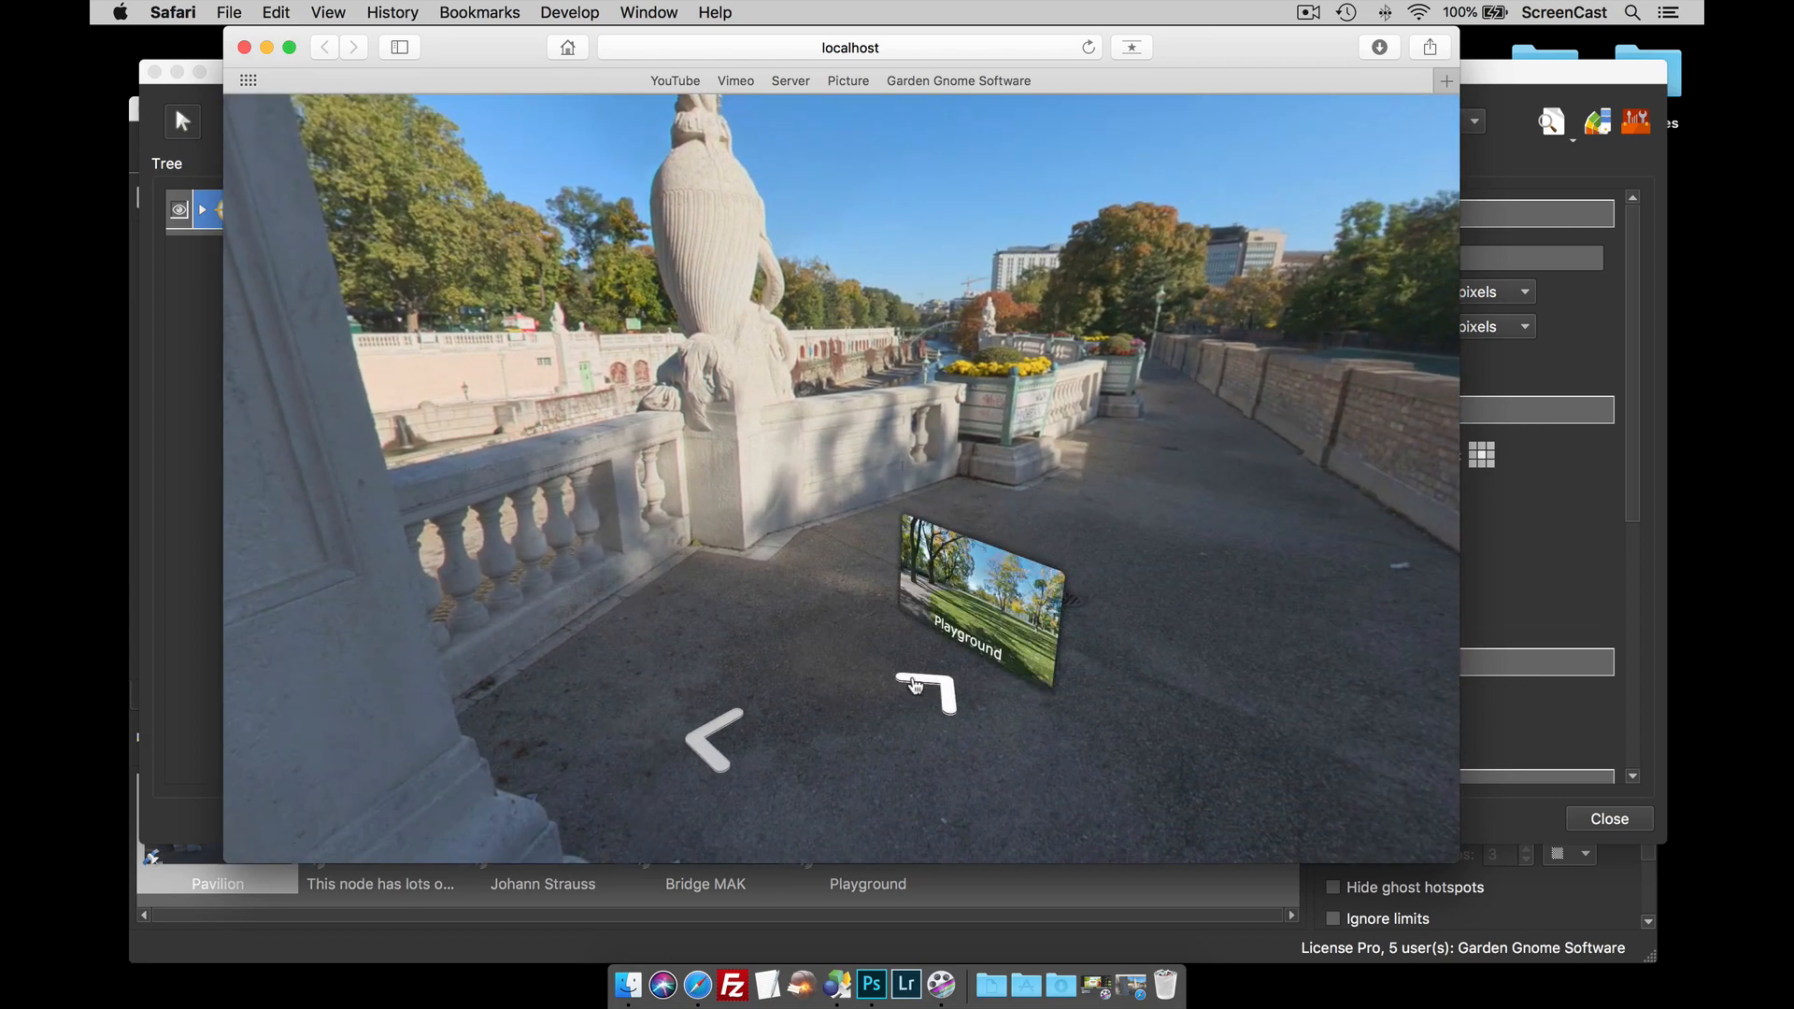
pyautogui.click(916, 687)
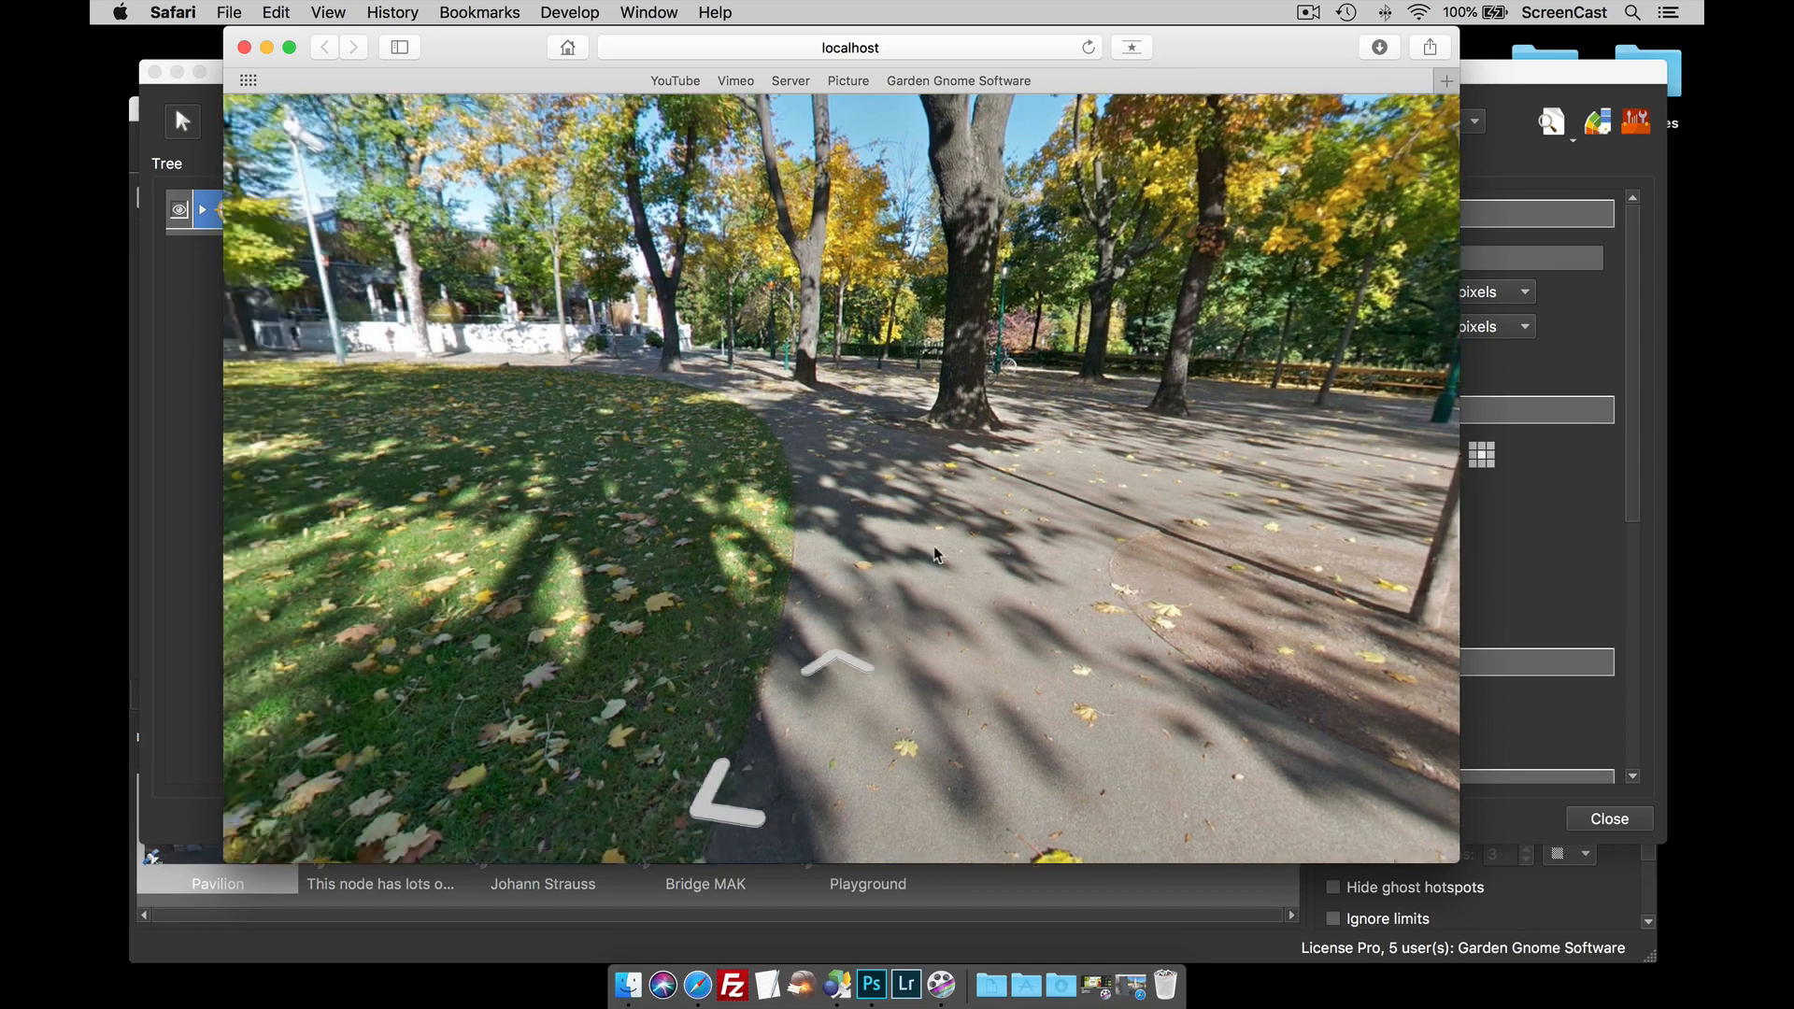
pyautogui.moveTo(938, 554); pyautogui.dragTo(1133, 565)
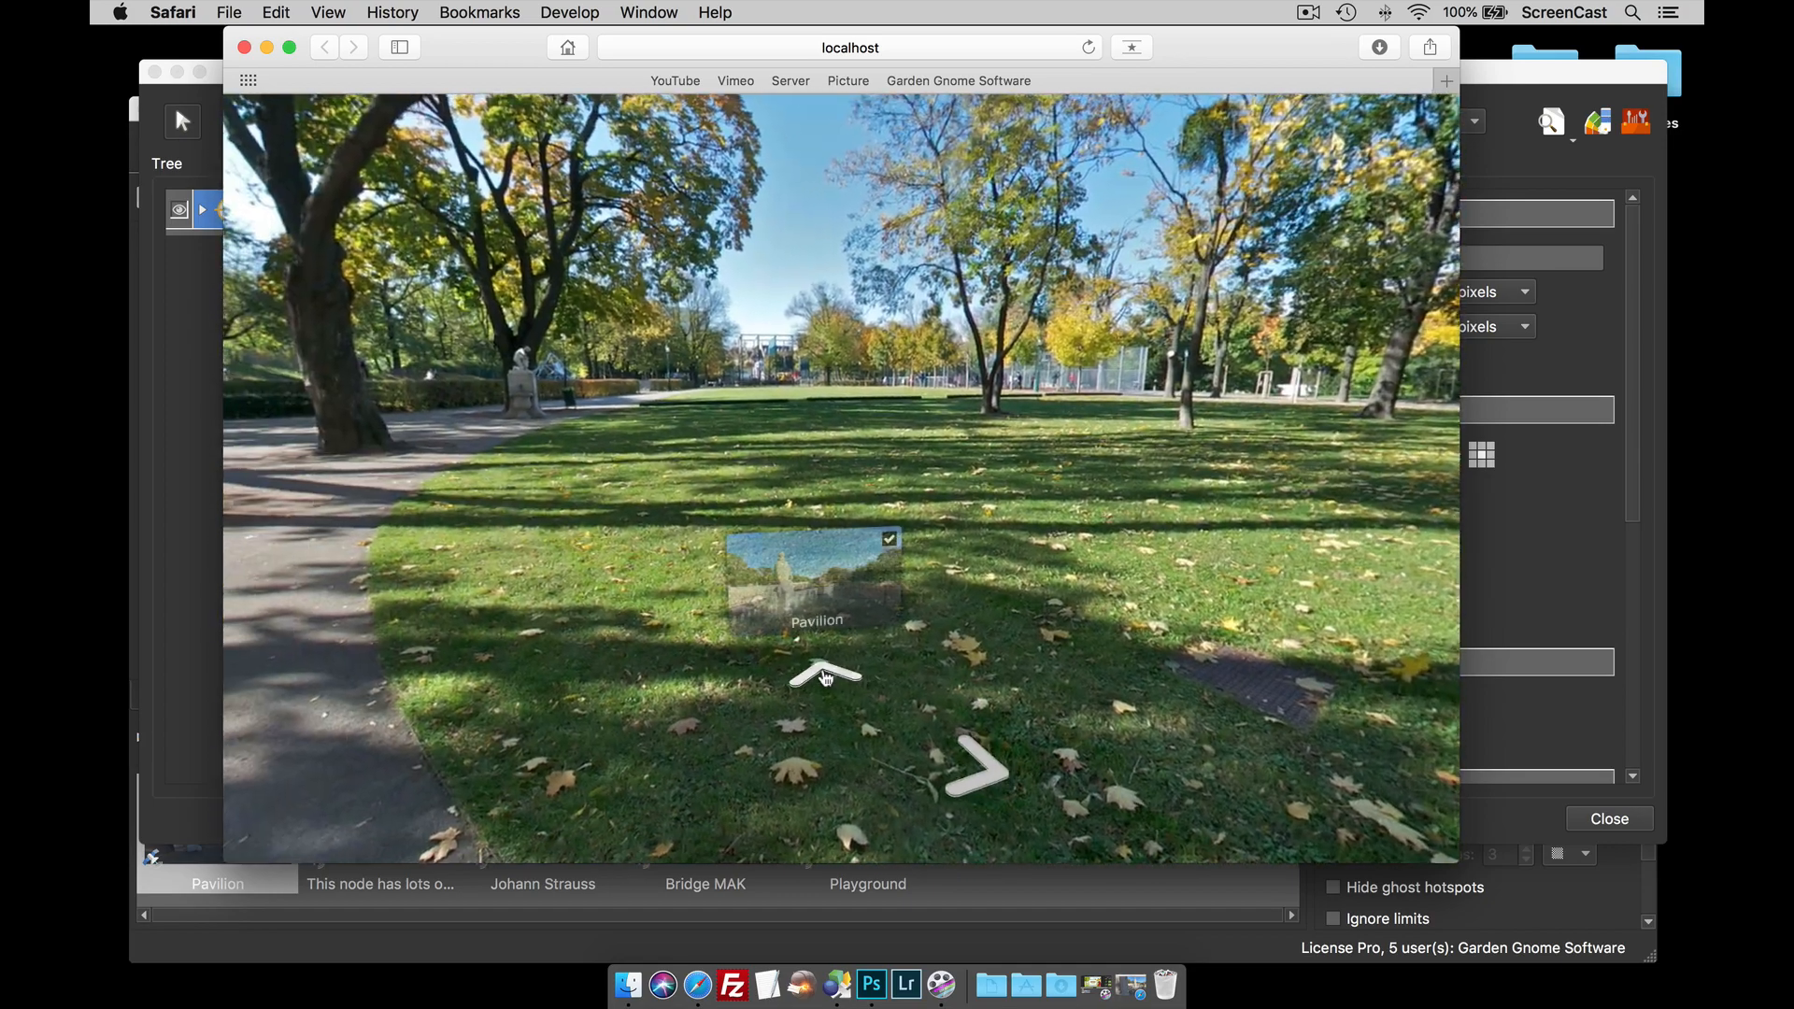
pyautogui.click(825, 679)
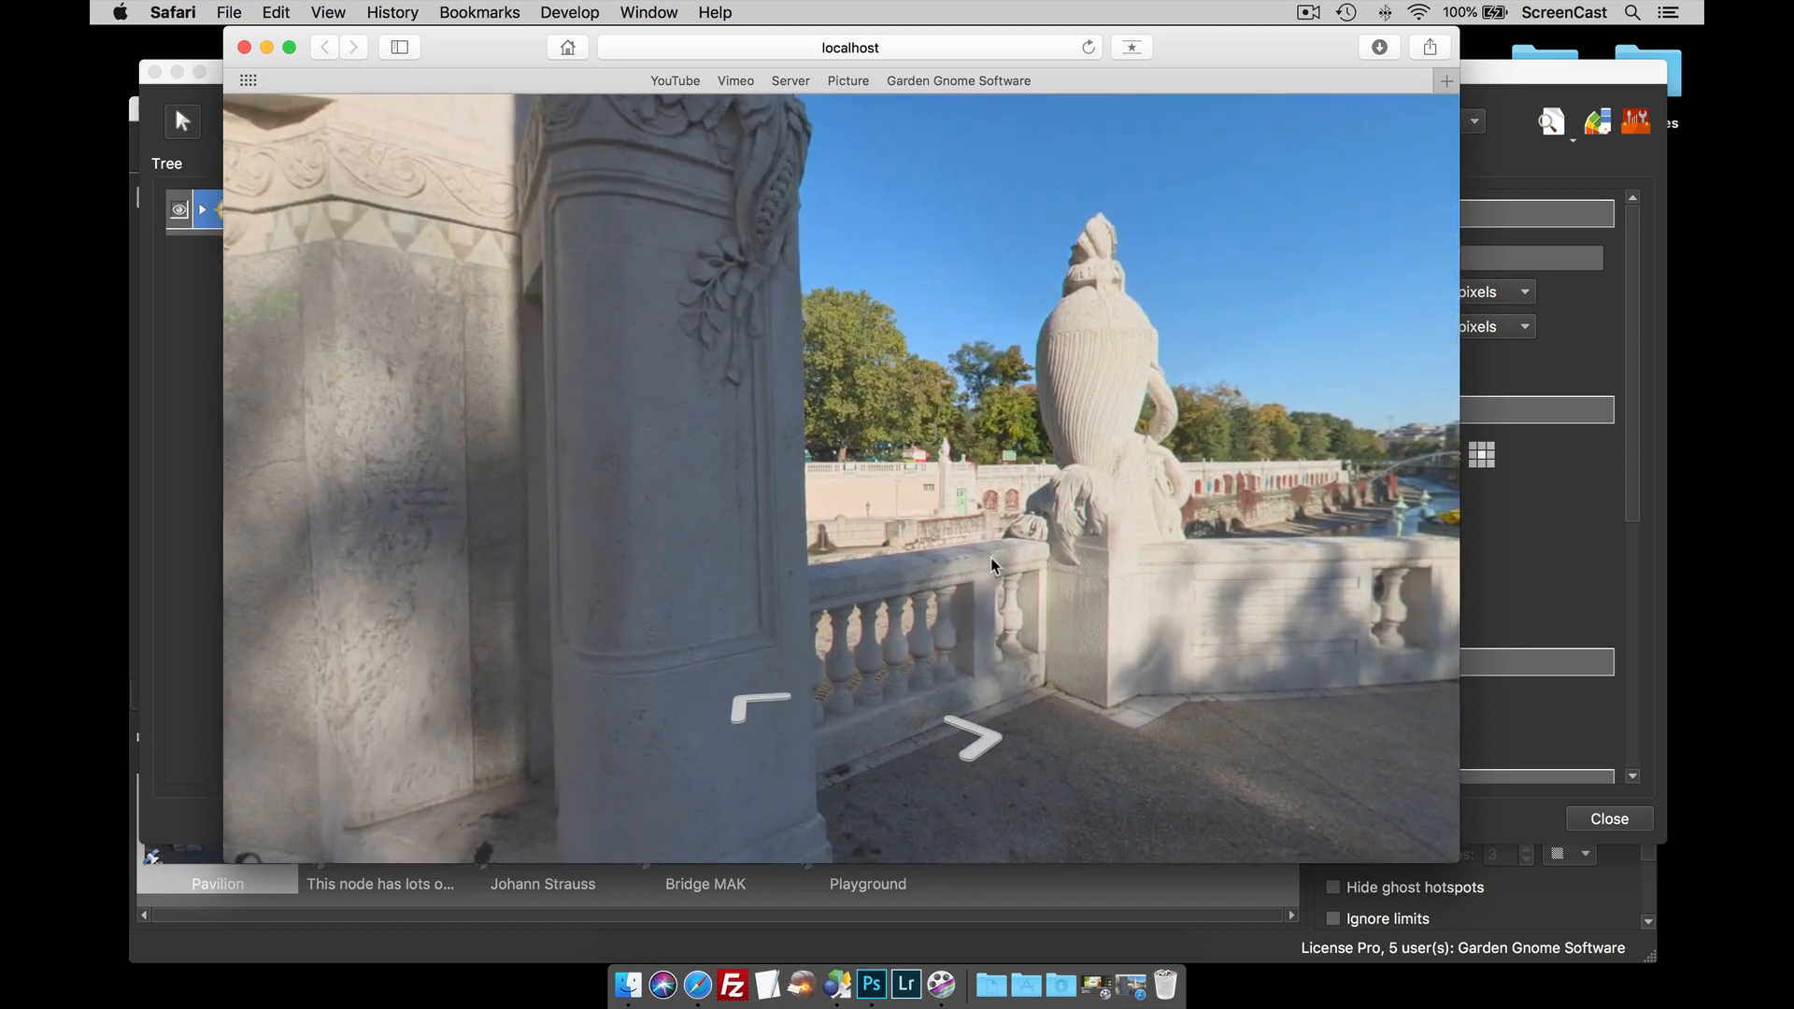
pyautogui.click(1136, 970)
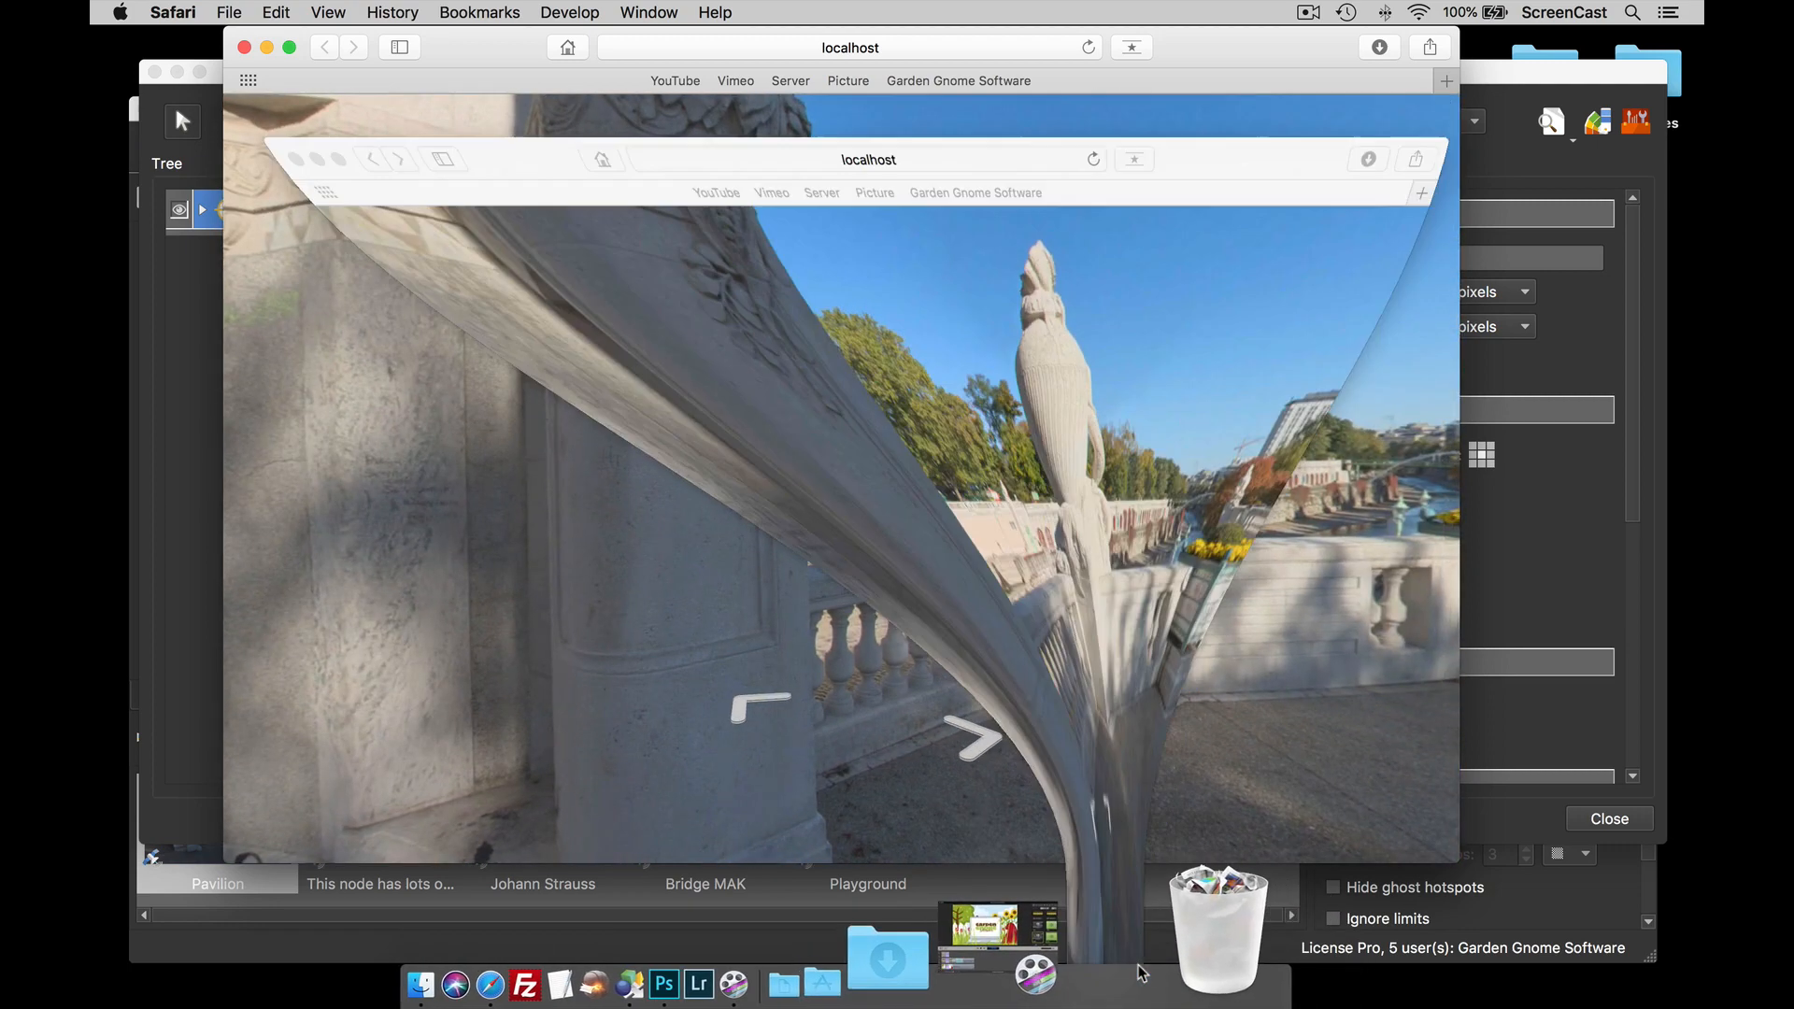
pyautogui.moveTo(904, 506); pyautogui.dragTo(996, 503)
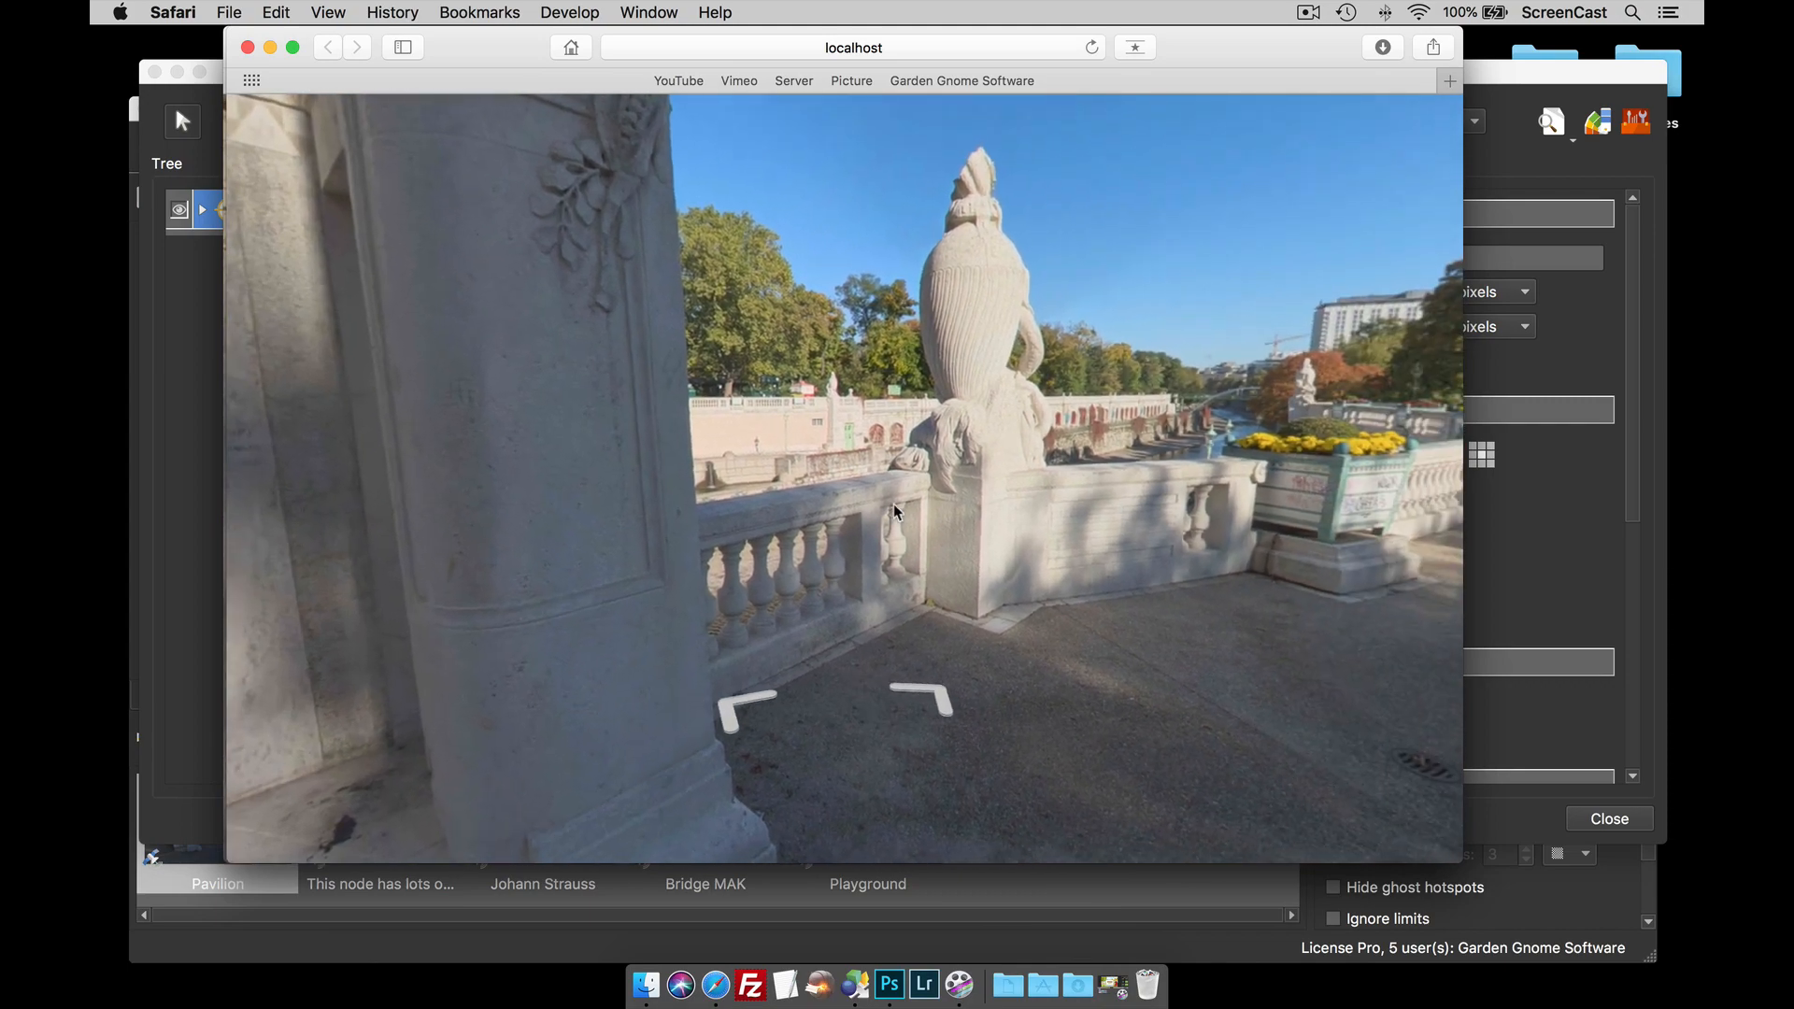
pyautogui.moveTo(794, 626); pyautogui.dragTo(912, 687)
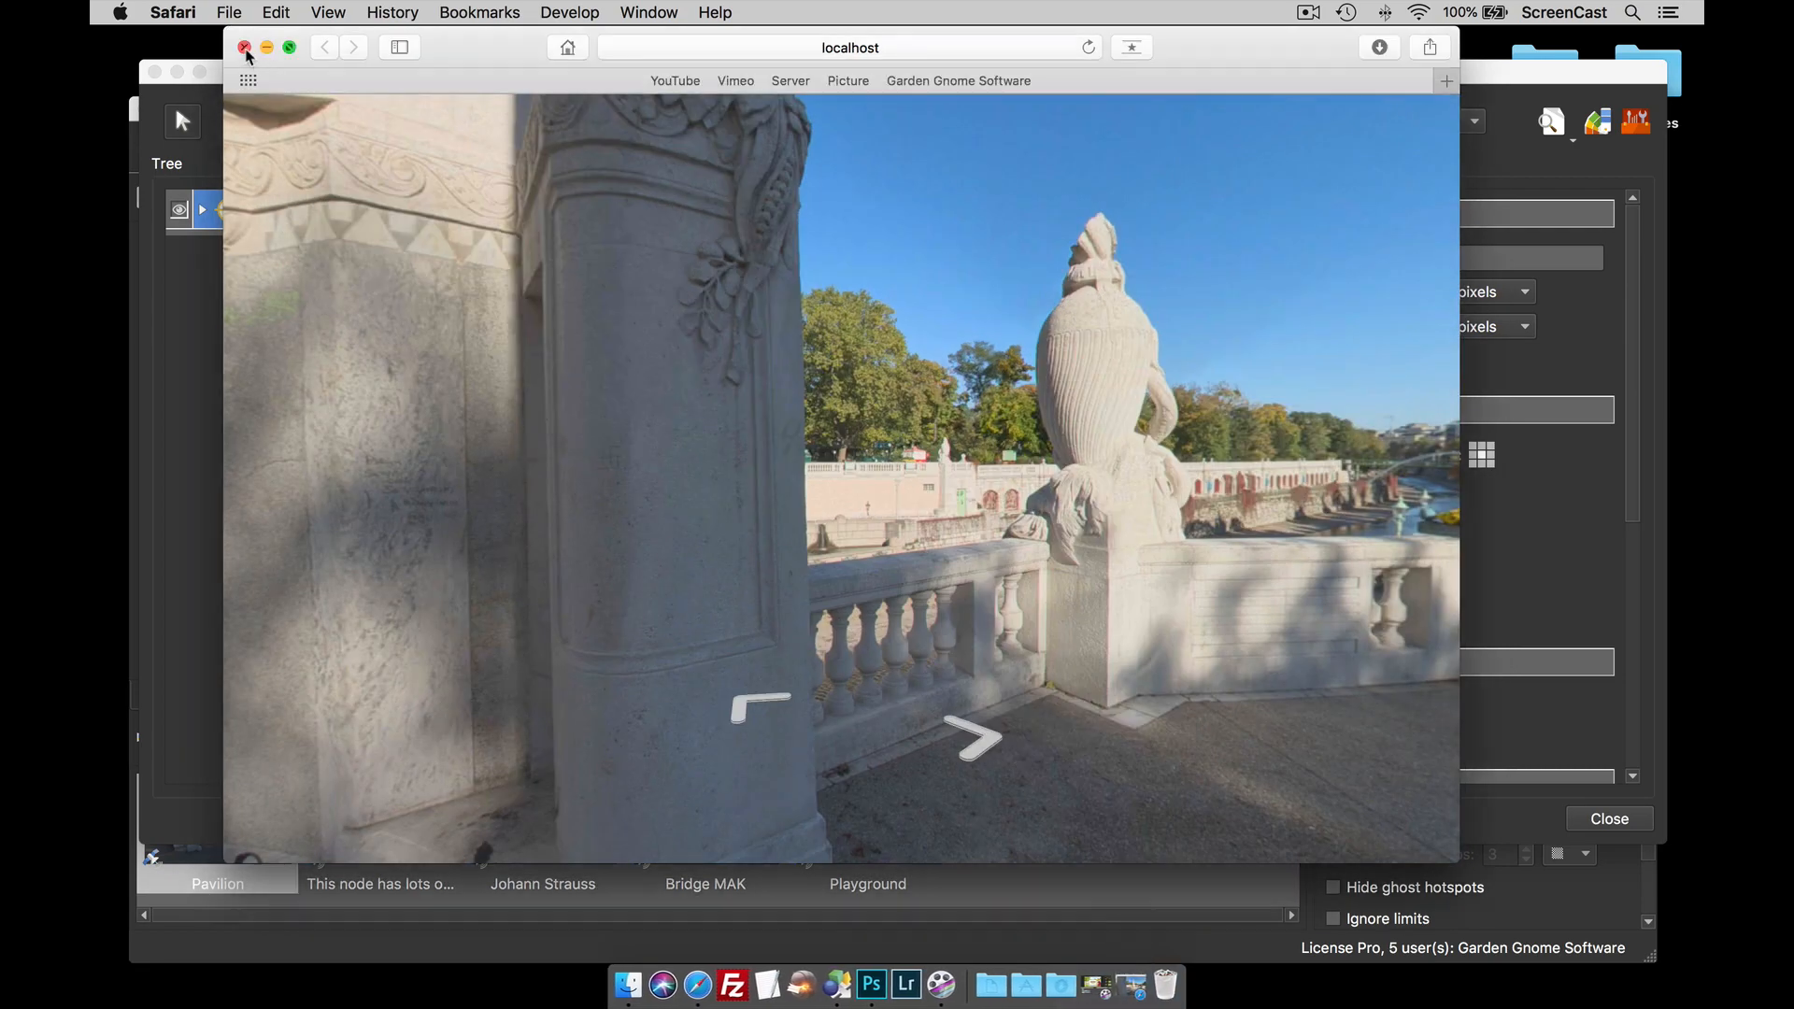
pyautogui.click(244, 49)
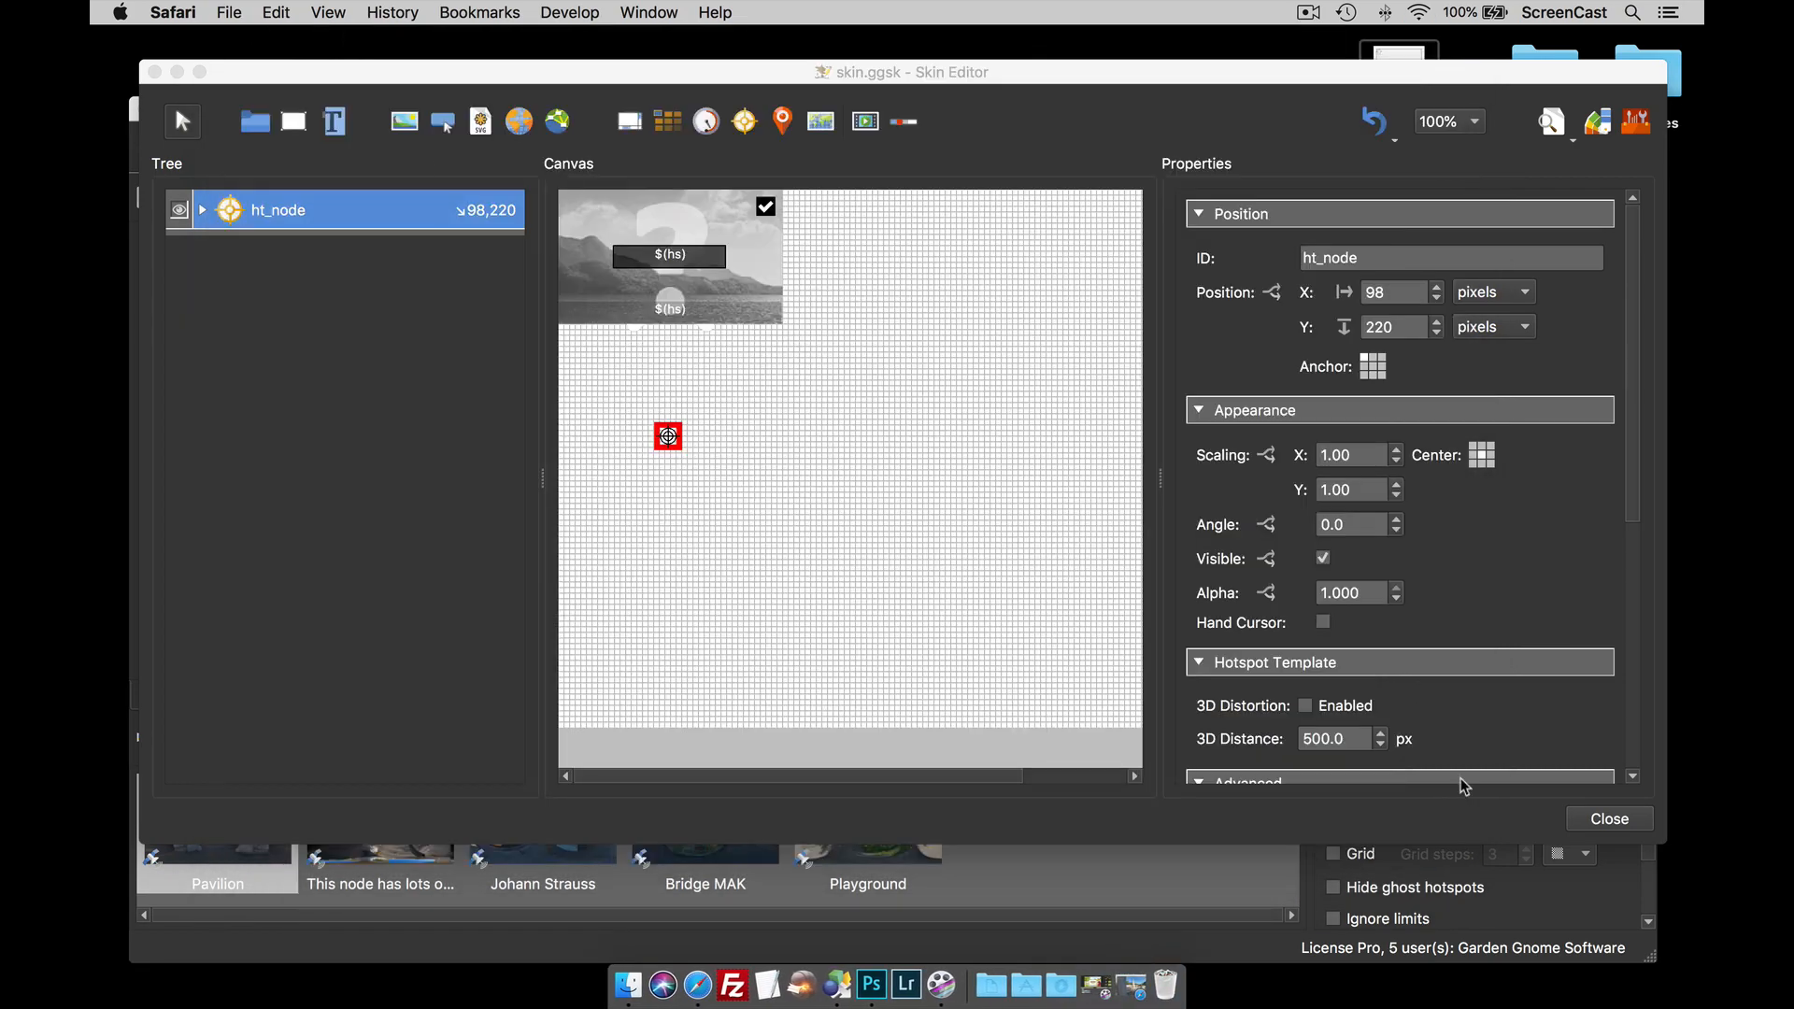
# - Return to the Pano2VR project window and disable 3D Hotspot Preview/Tool Tip in the skin configuration
pyautogui.click(1534, 916)
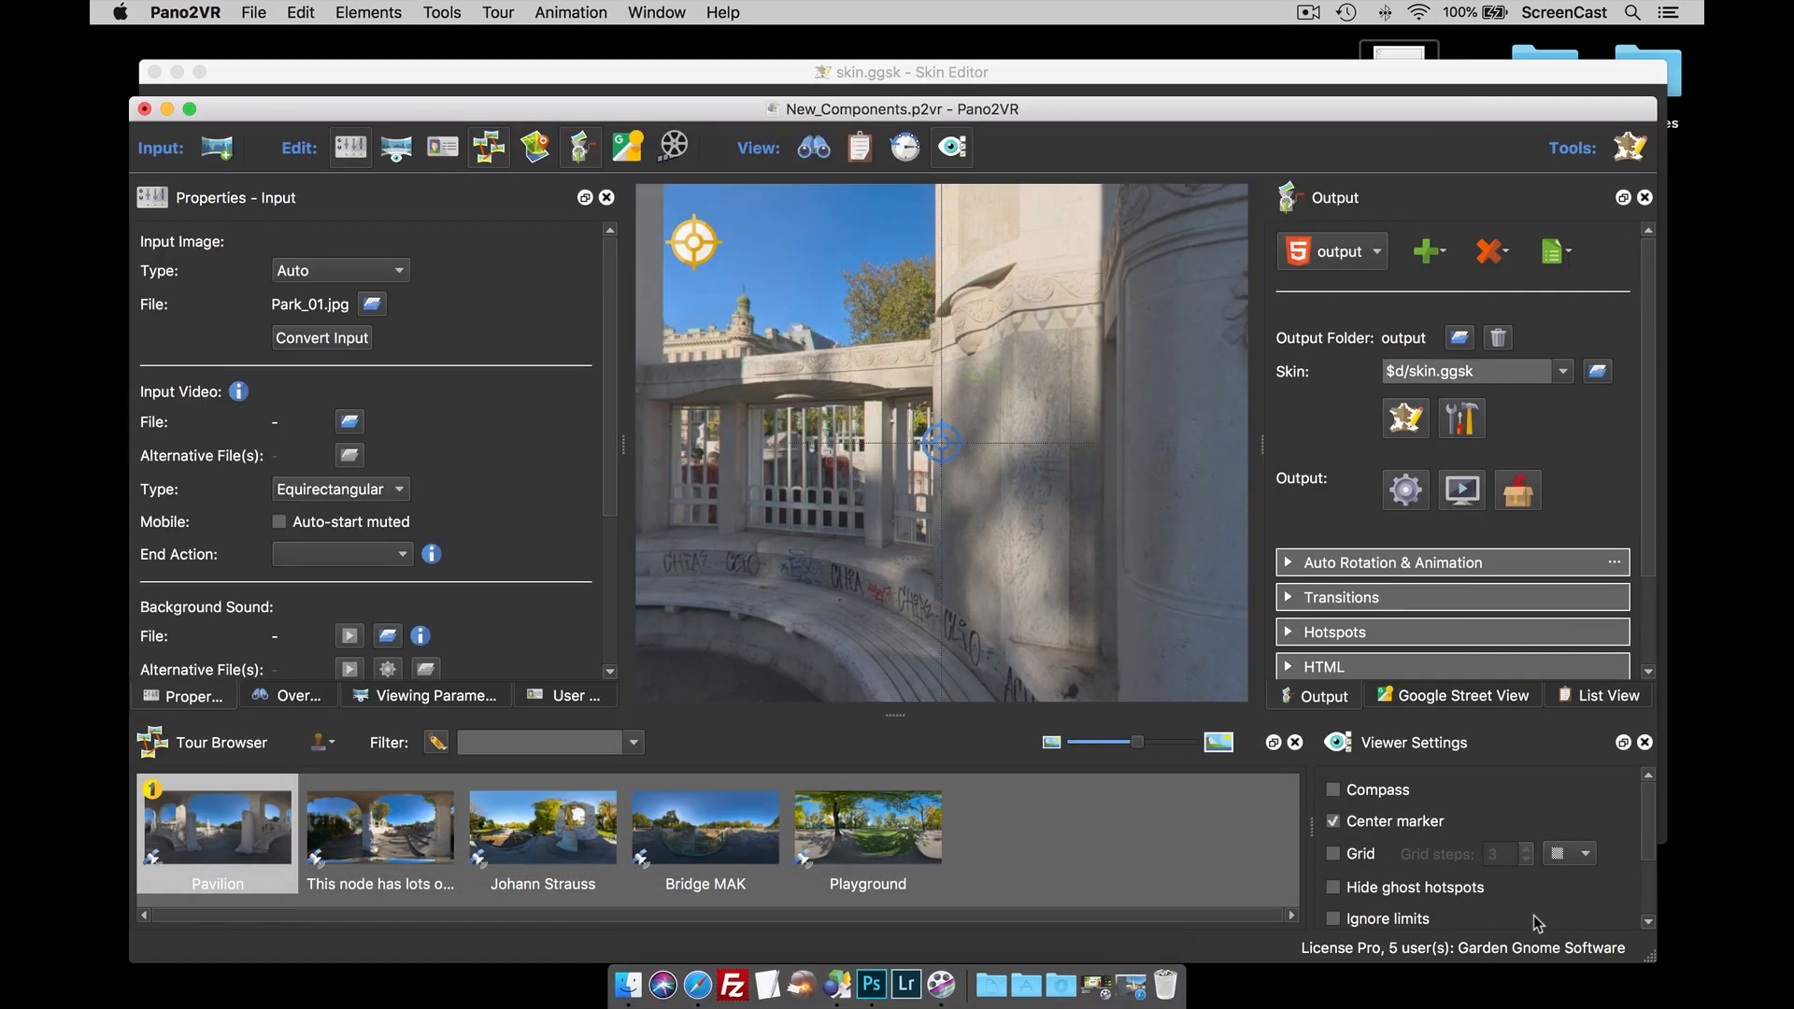
pyautogui.click(1453, 424)
pyautogui.click(986, 497)
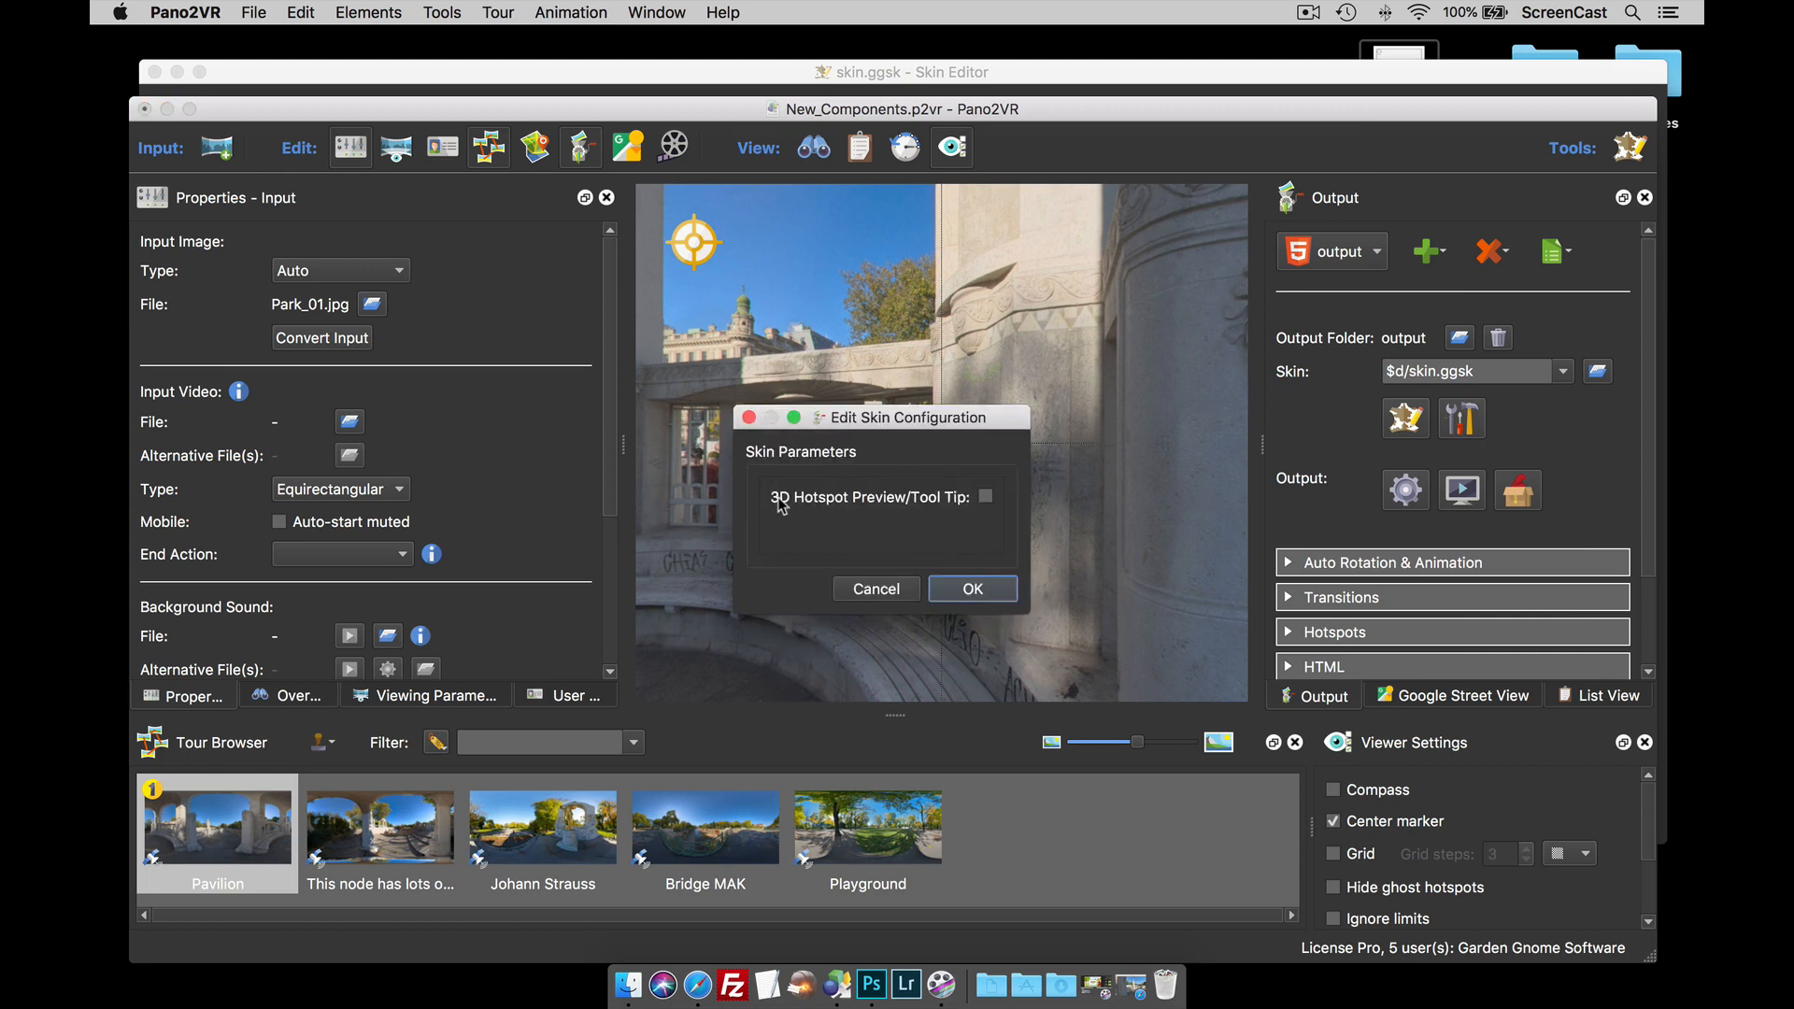
pyautogui.click(975, 590)
# - Regenerate the output to check the hotspots without preview images in the browser, and close the preview
pyautogui.click(1406, 492)
pyautogui.click(1063, 550)
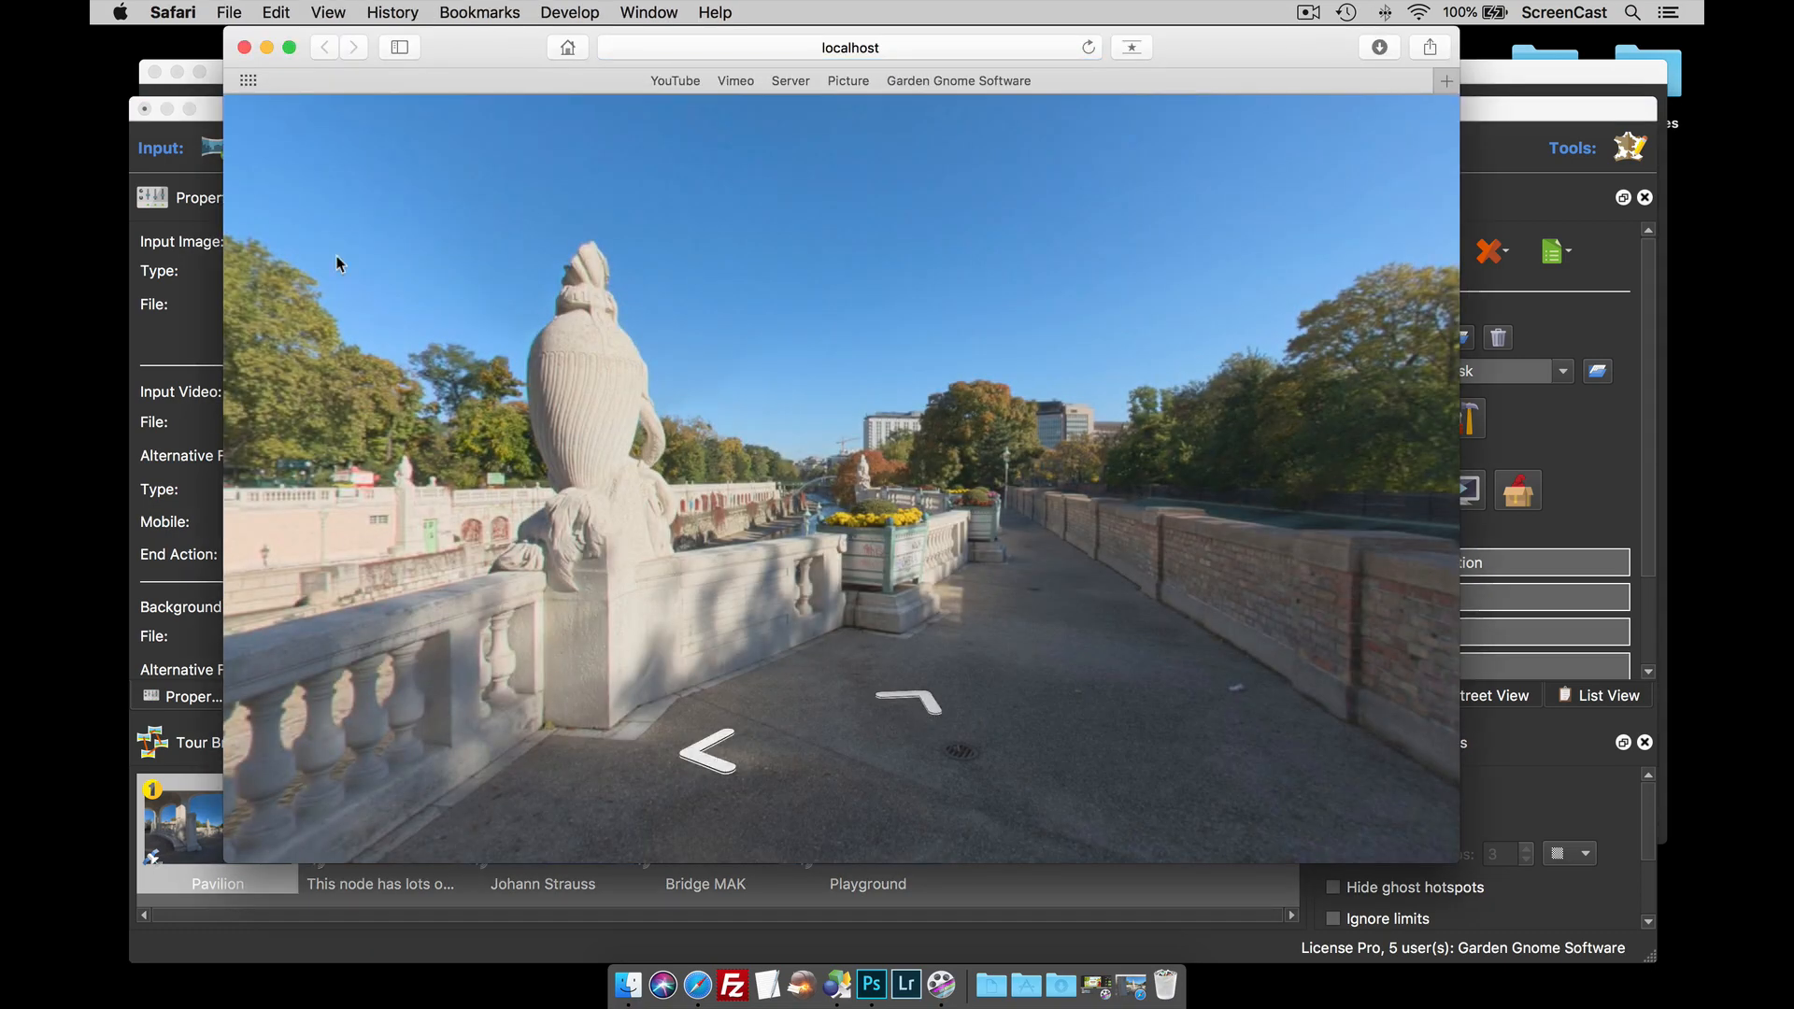
pyautogui.click(244, 48)
# - Re-enable 3D Hotspot Preview/Tool Tip in the skin configuration, regenerate the output and close the browser preview
pyautogui.click(1478, 425)
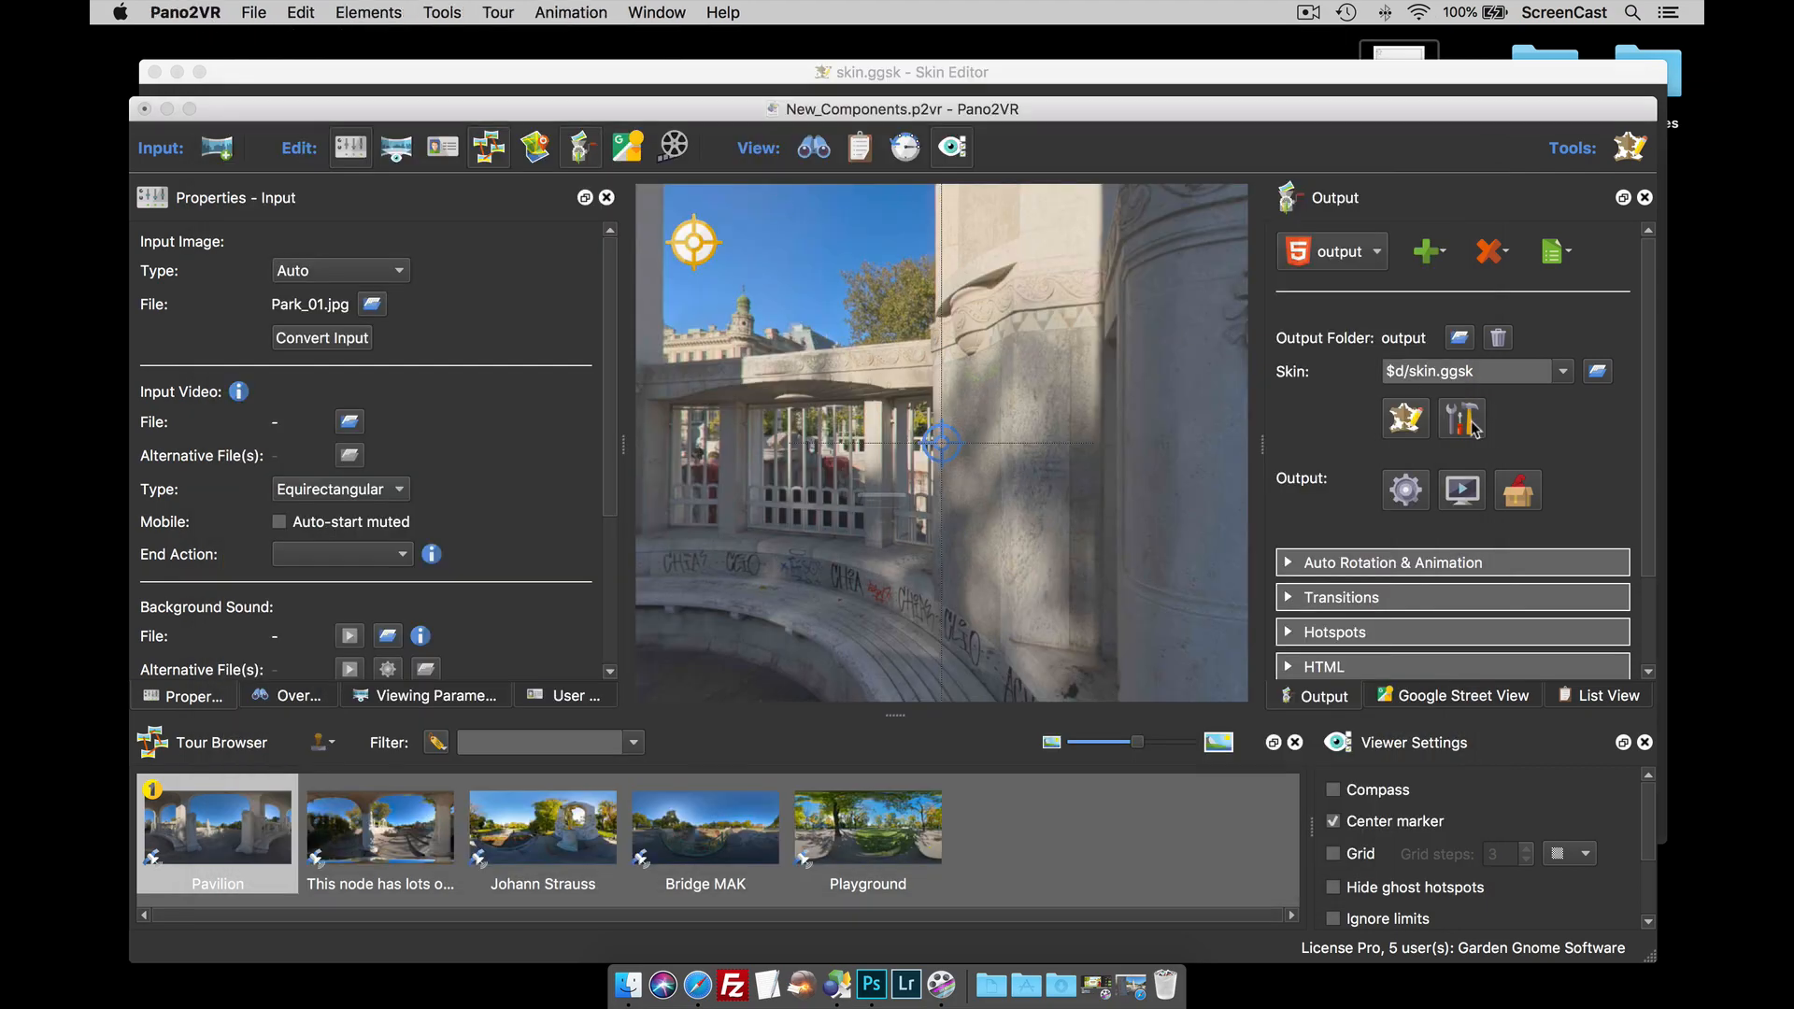
pyautogui.click(973, 588)
pyautogui.click(1405, 490)
pyautogui.click(1038, 550)
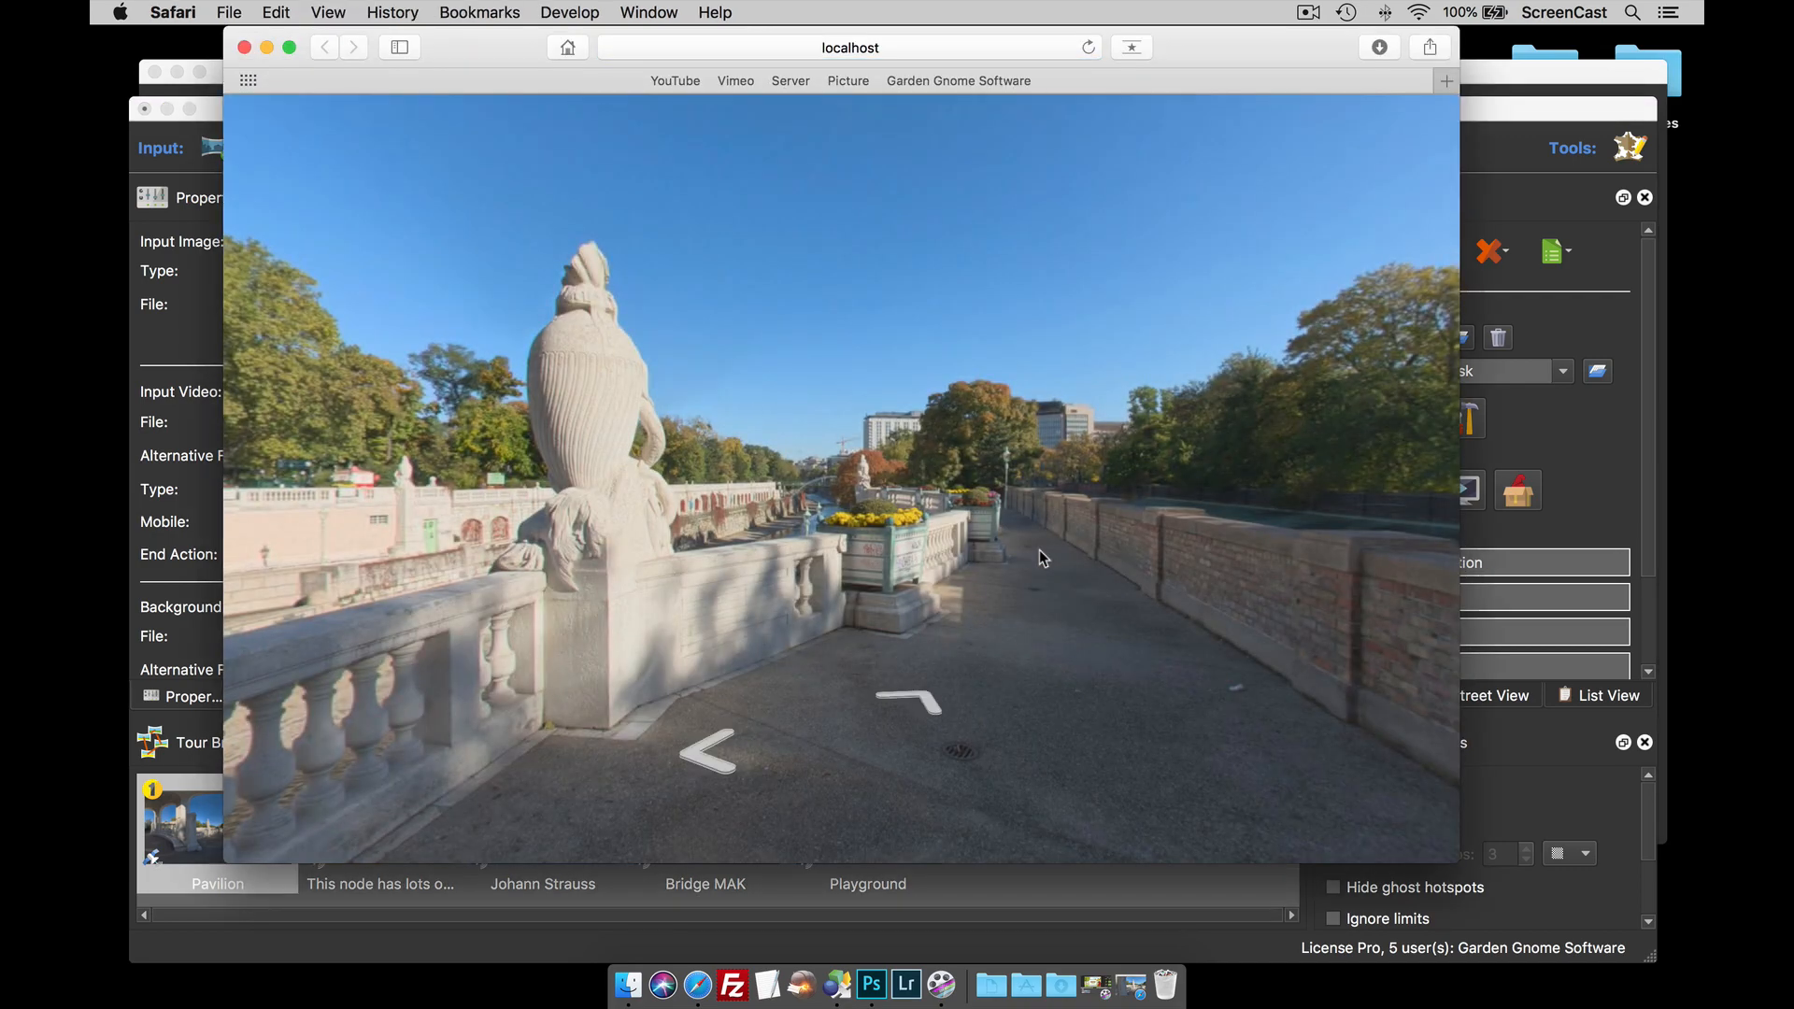
pyautogui.click(244, 46)
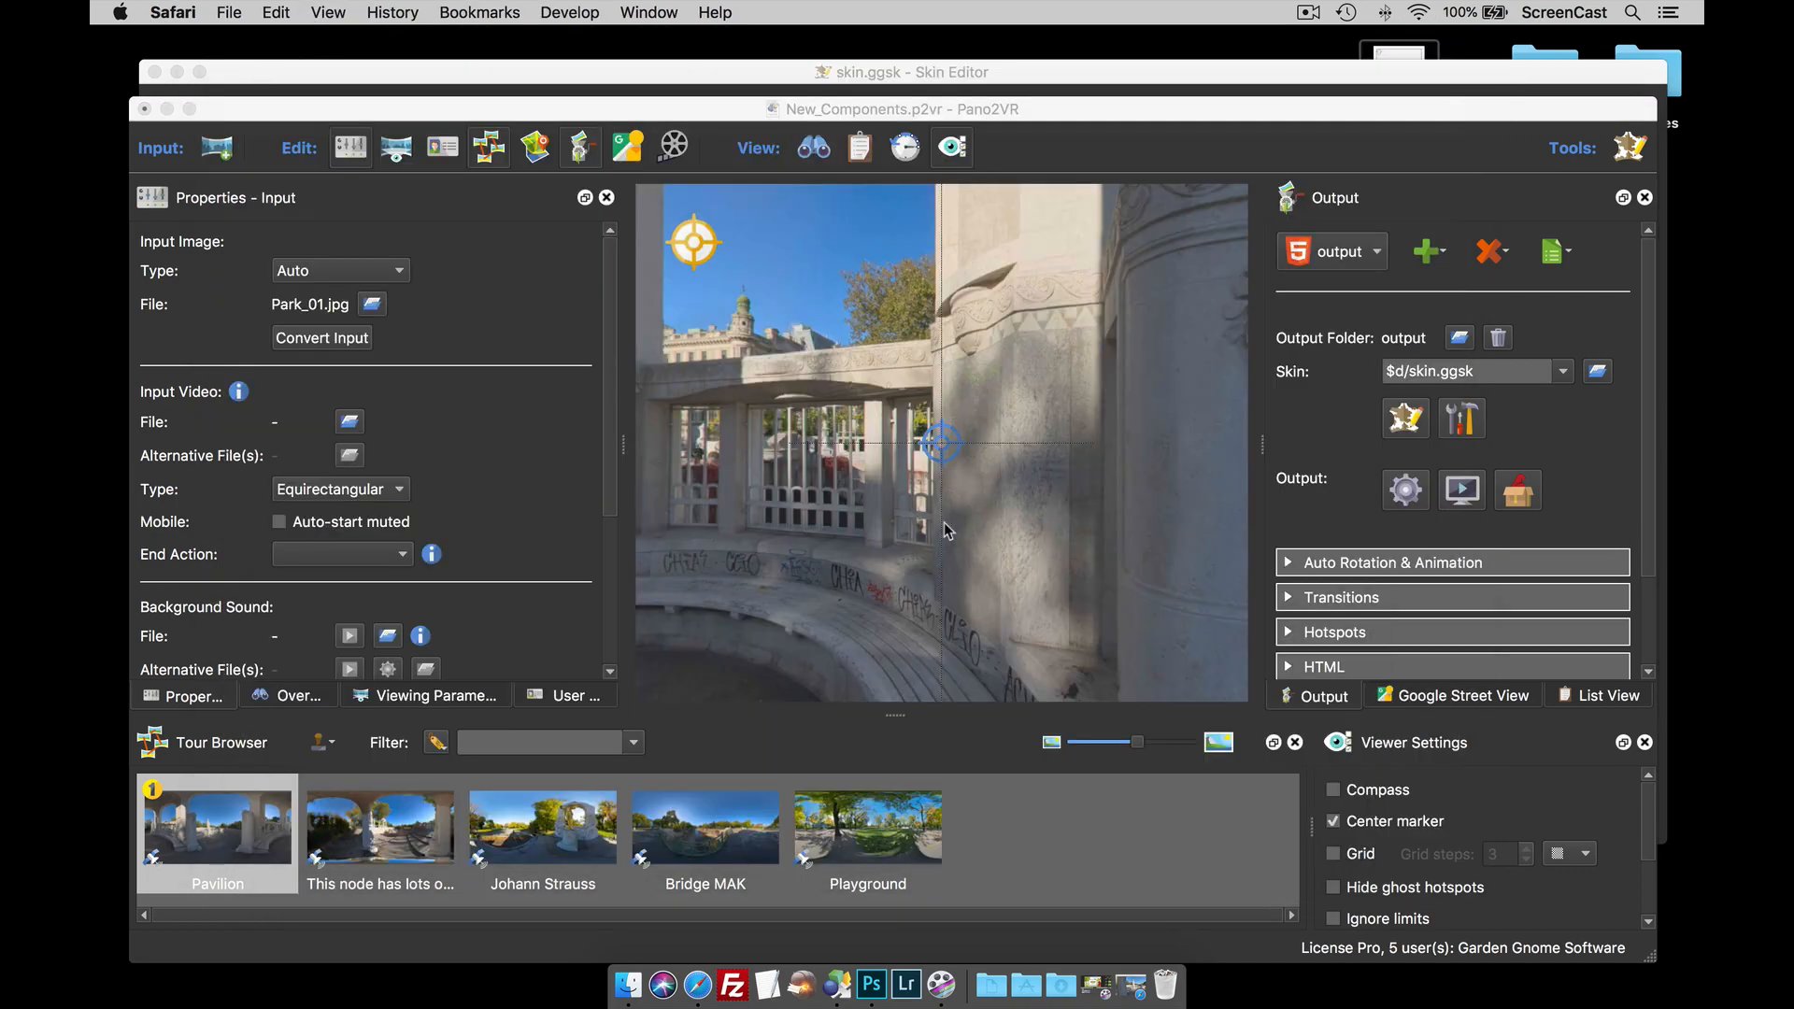
# - Unlock the automatically placed Point01 hotspot in the Pavilion panorama and move it straight up near the top of the pillar
pyautogui.moveTo(1051, 568); pyautogui.dragTo(988, 574)
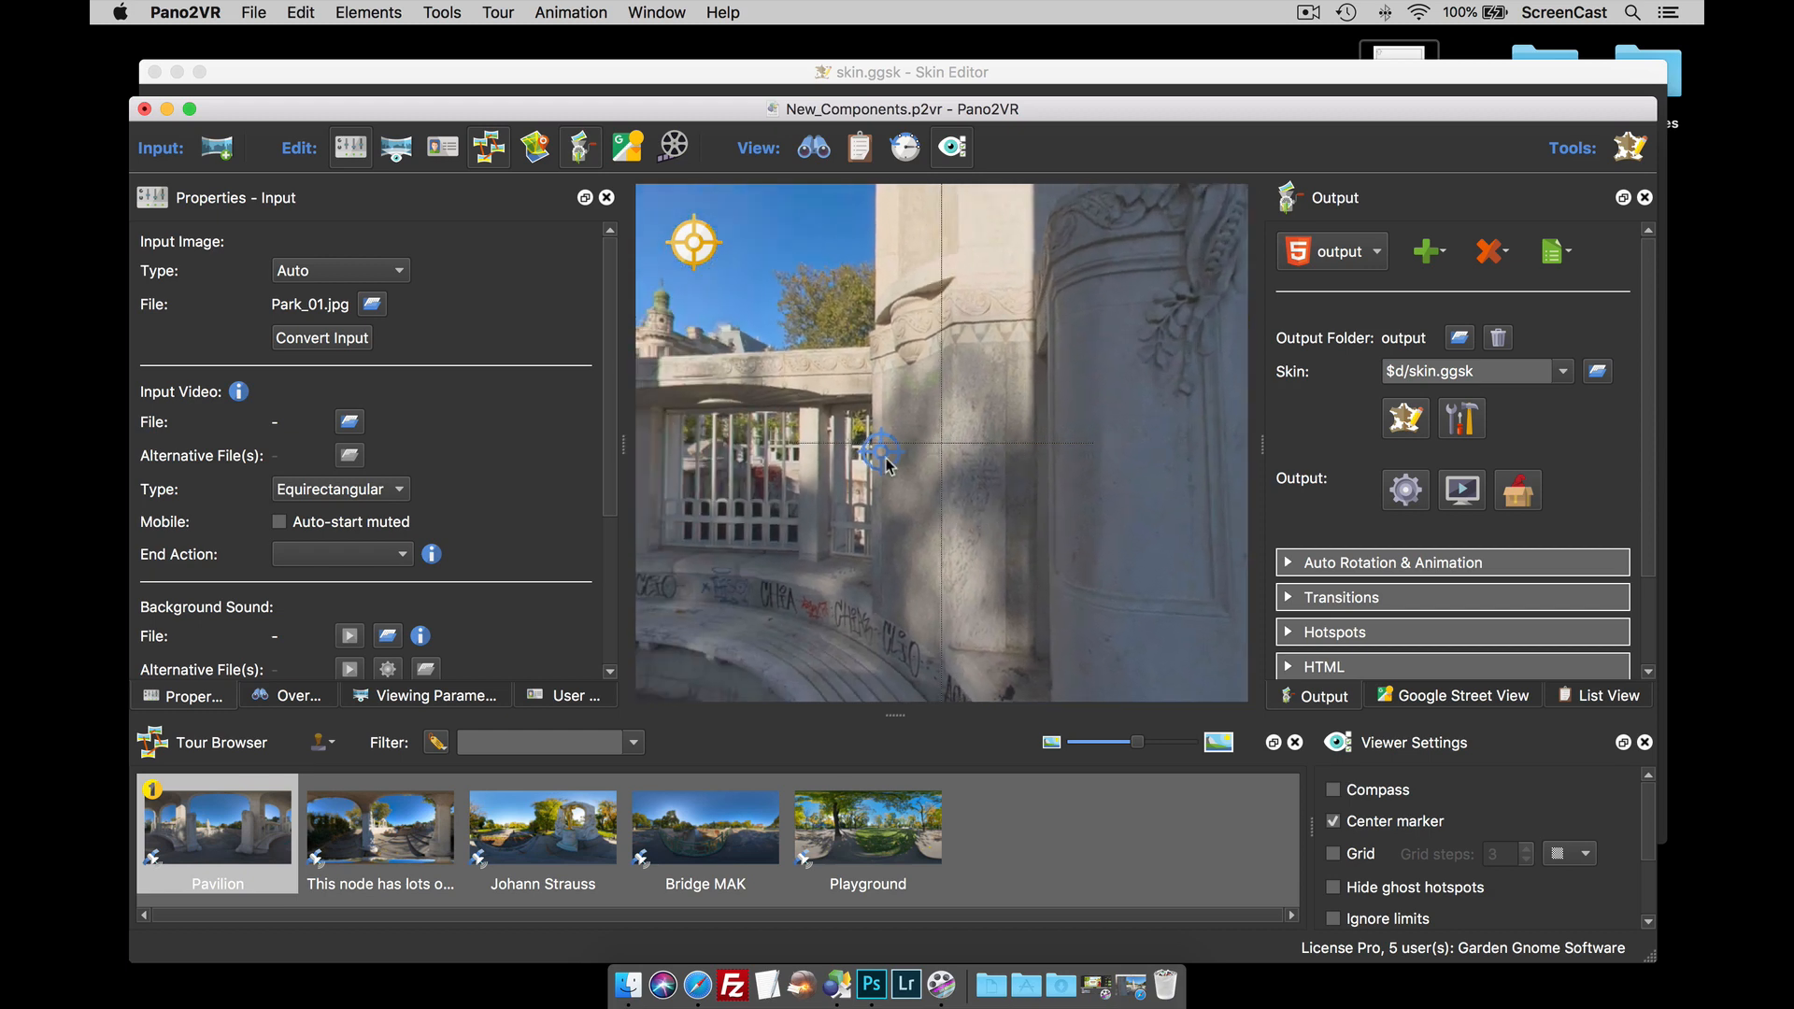
pyautogui.click(882, 454)
pyautogui.click(896, 466)
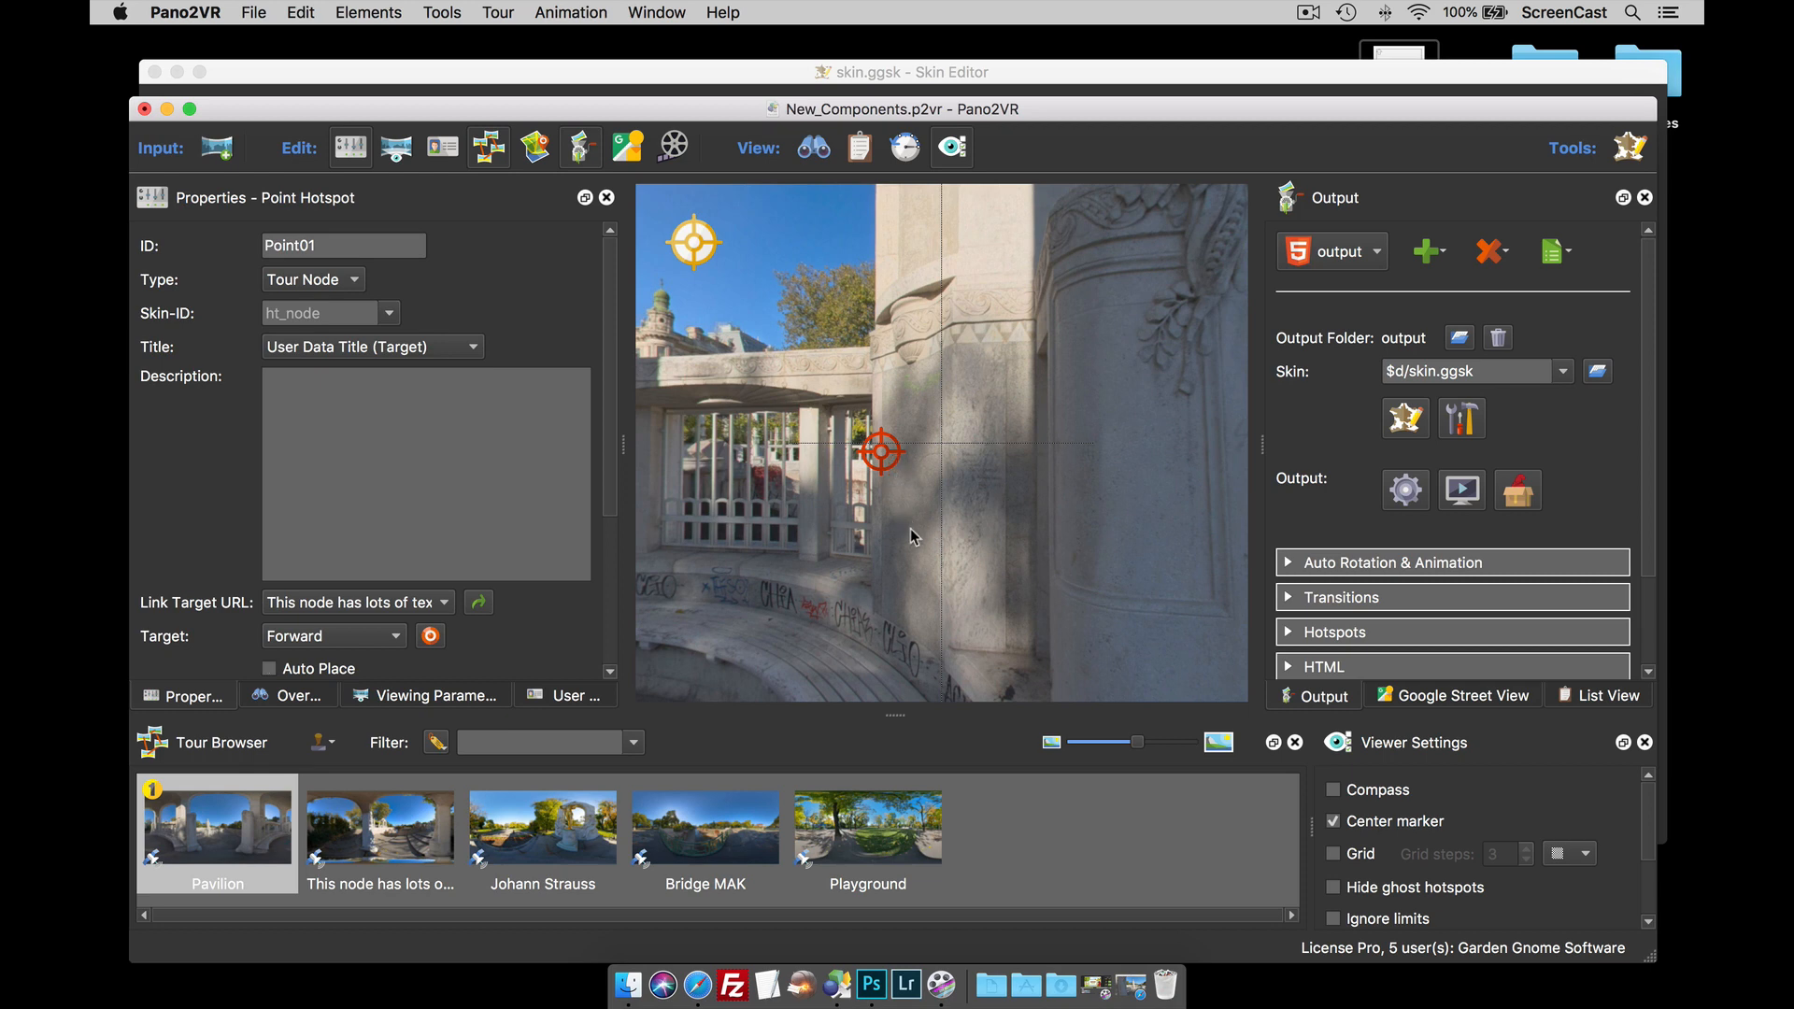
pyautogui.moveTo(884, 456); pyautogui.dragTo(883, 244)
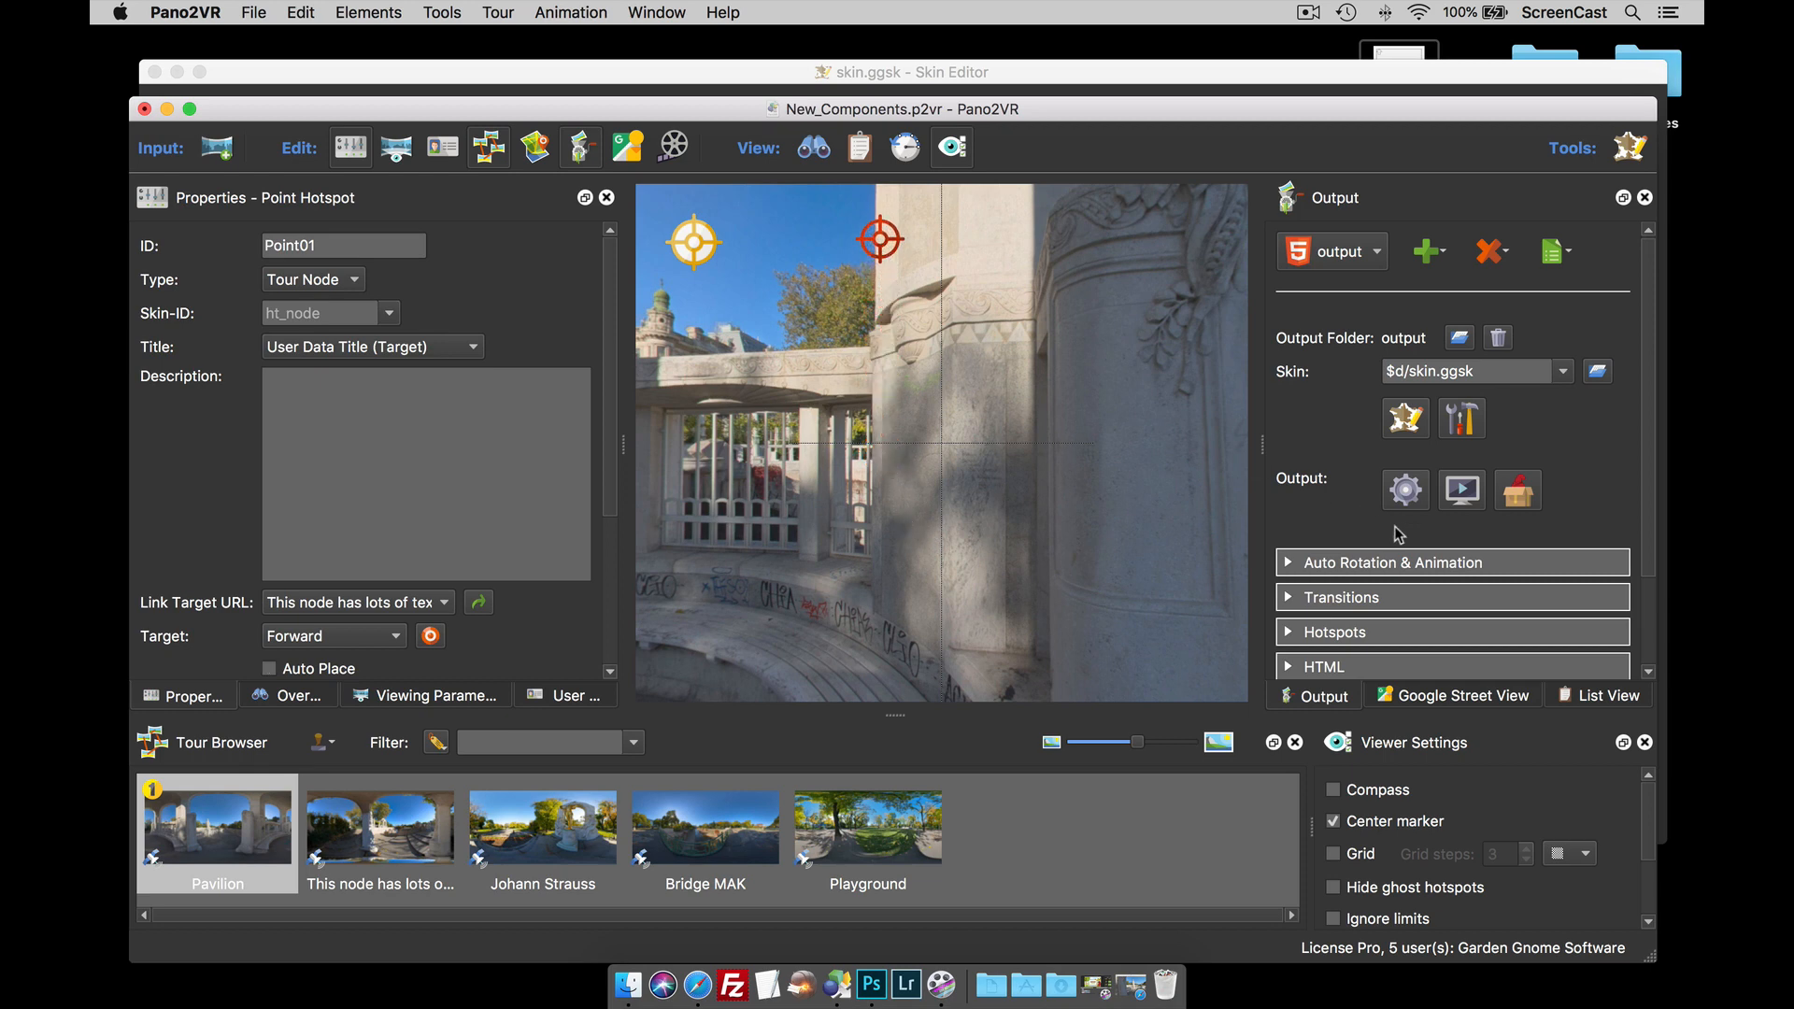
# - Regenerate the output and examine in the browser how the raised hotspot's chevron and preview image are oriented, then close the preview
pyautogui.click(1404, 494)
pyautogui.click(1053, 549)
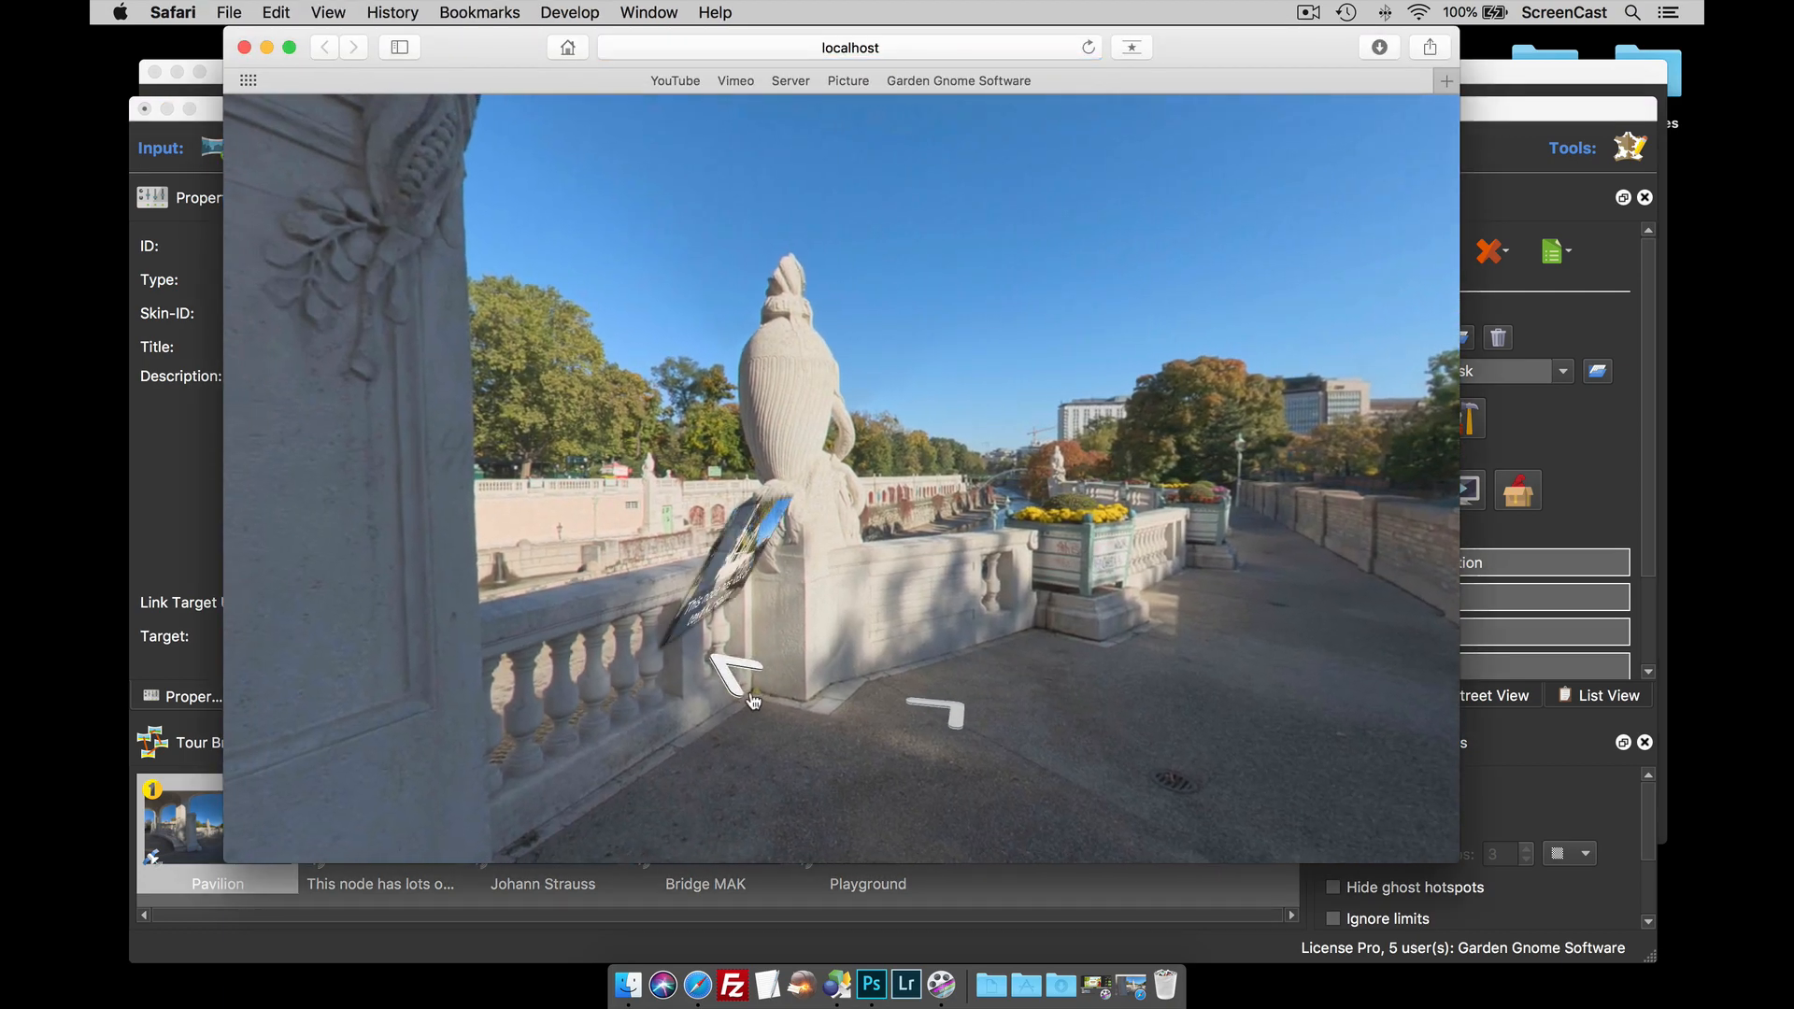
pyautogui.moveTo(769, 705)
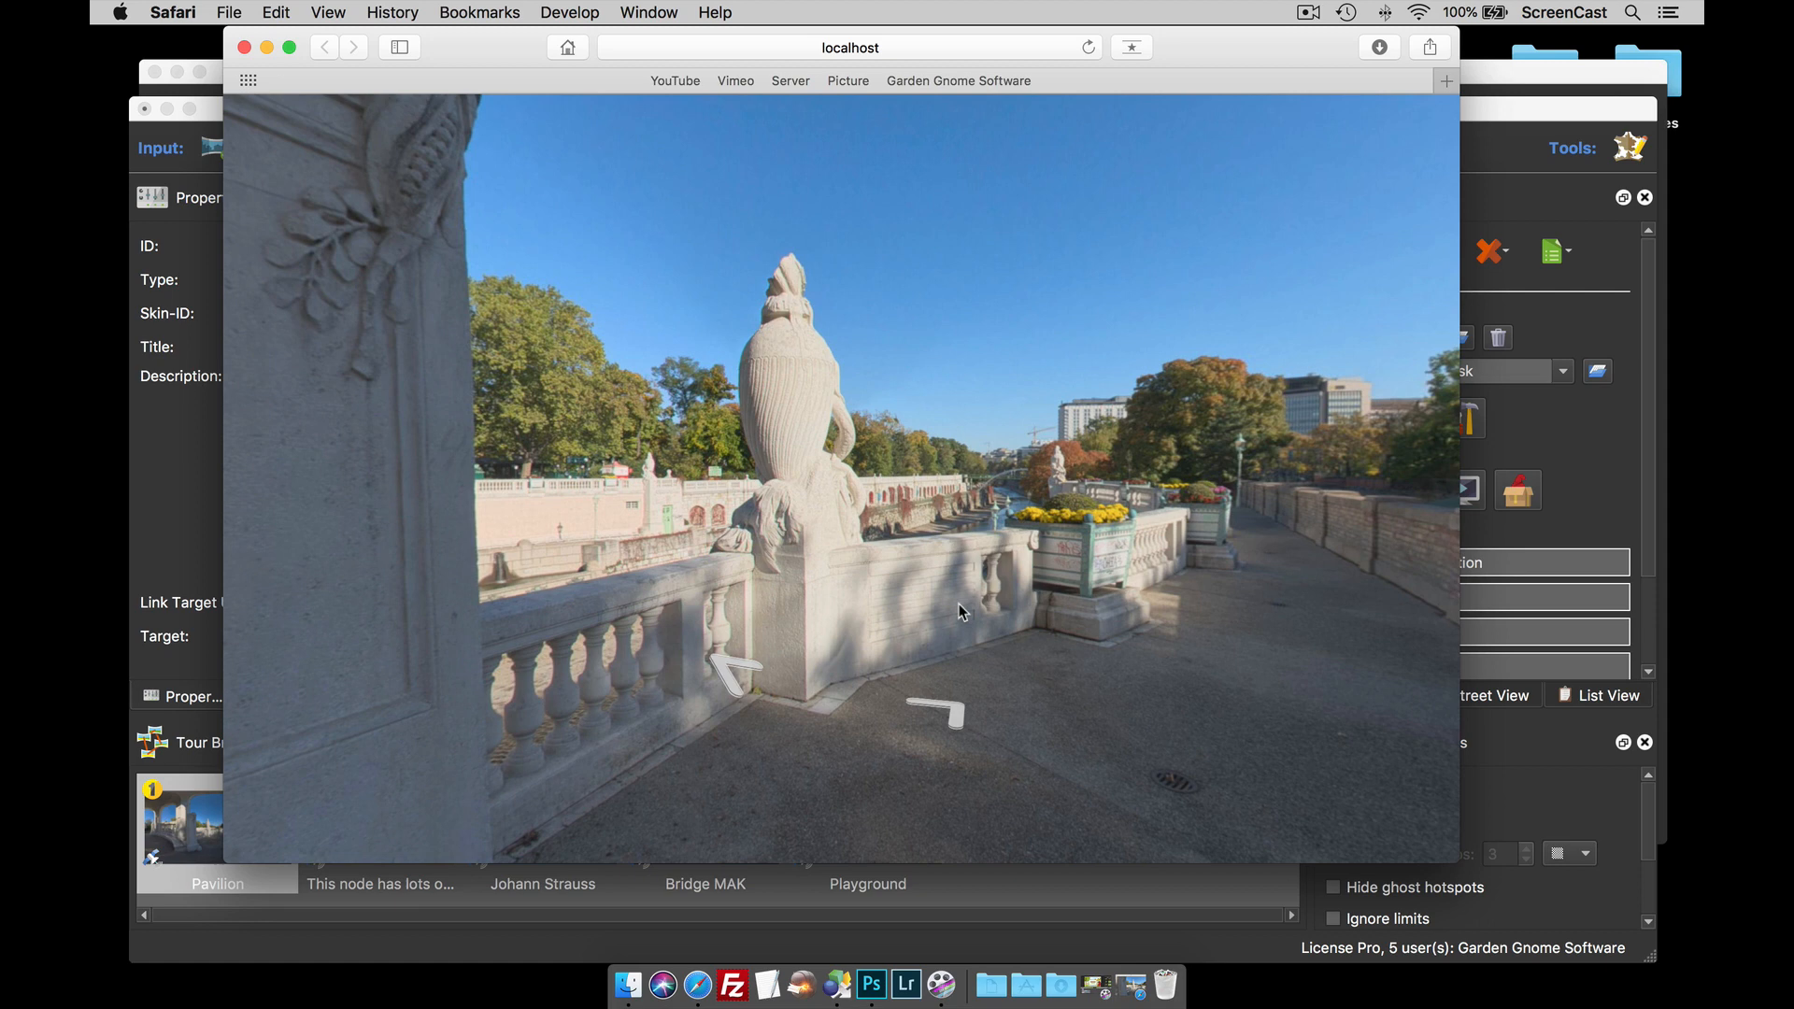
pyautogui.moveTo(972, 608); pyautogui.dragTo(689, 658)
pyautogui.moveTo(934, 755); pyautogui.dragTo(878, 771)
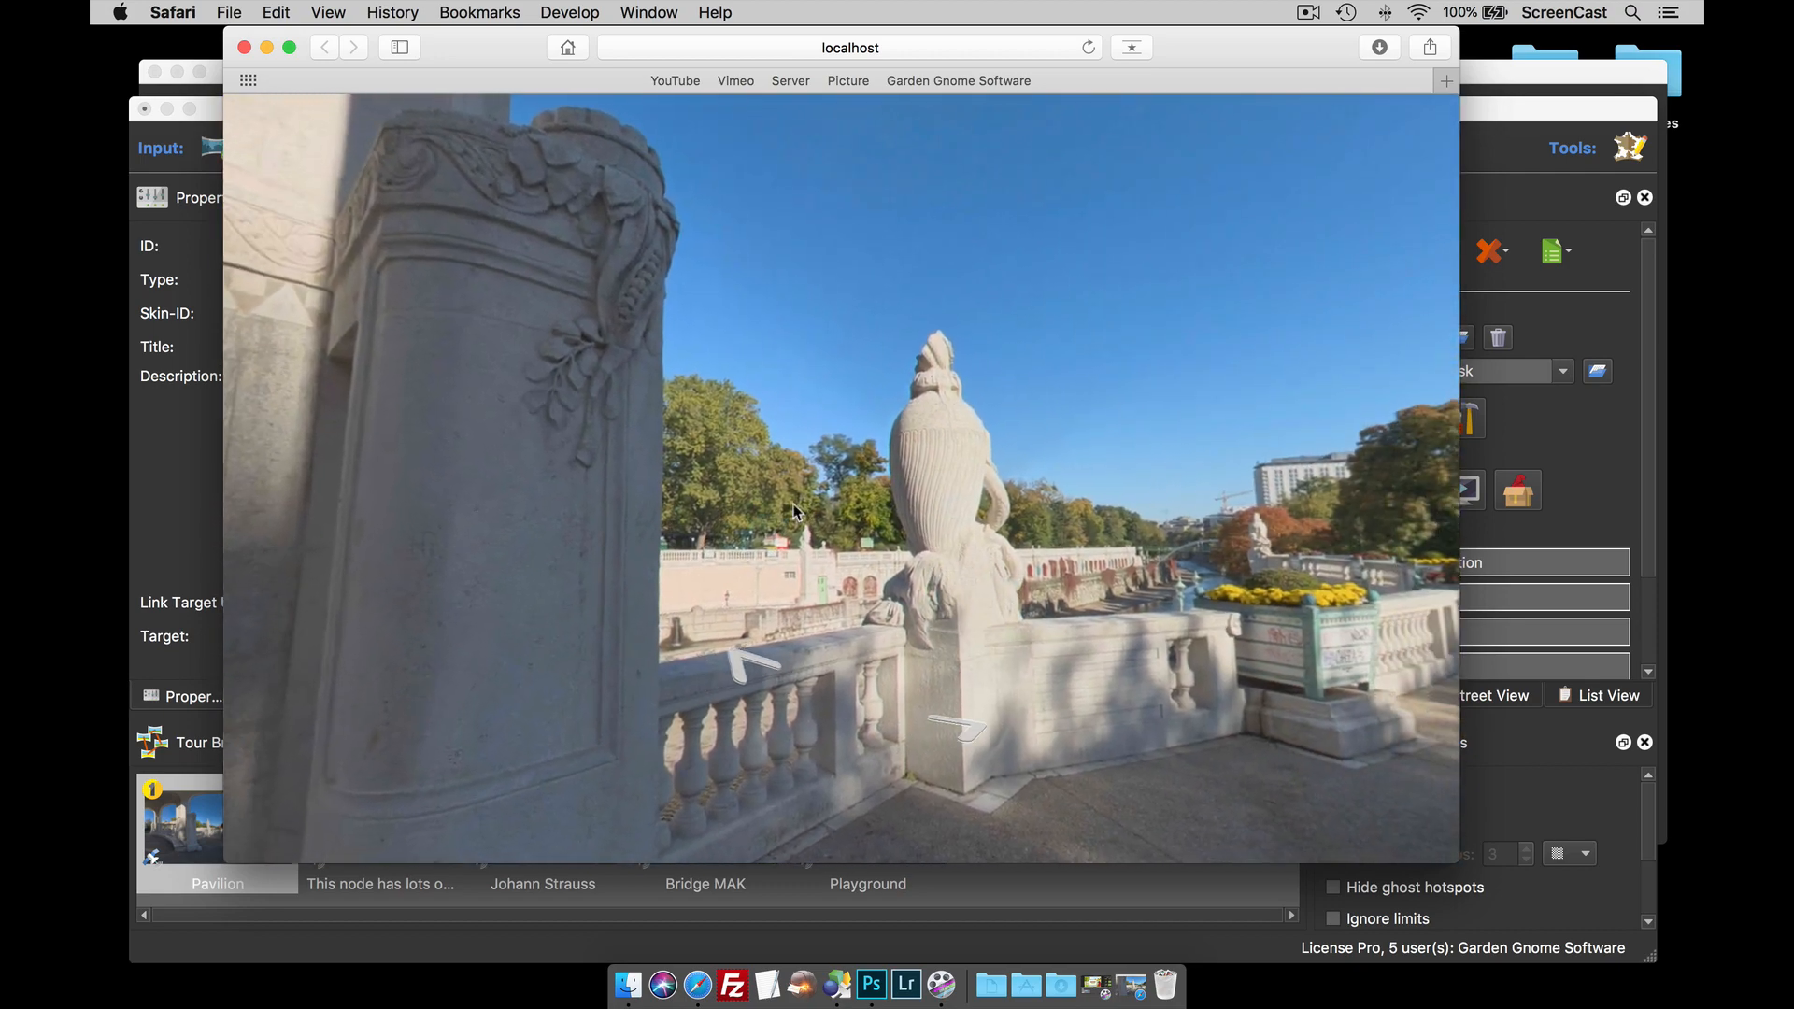
pyautogui.click(244, 47)
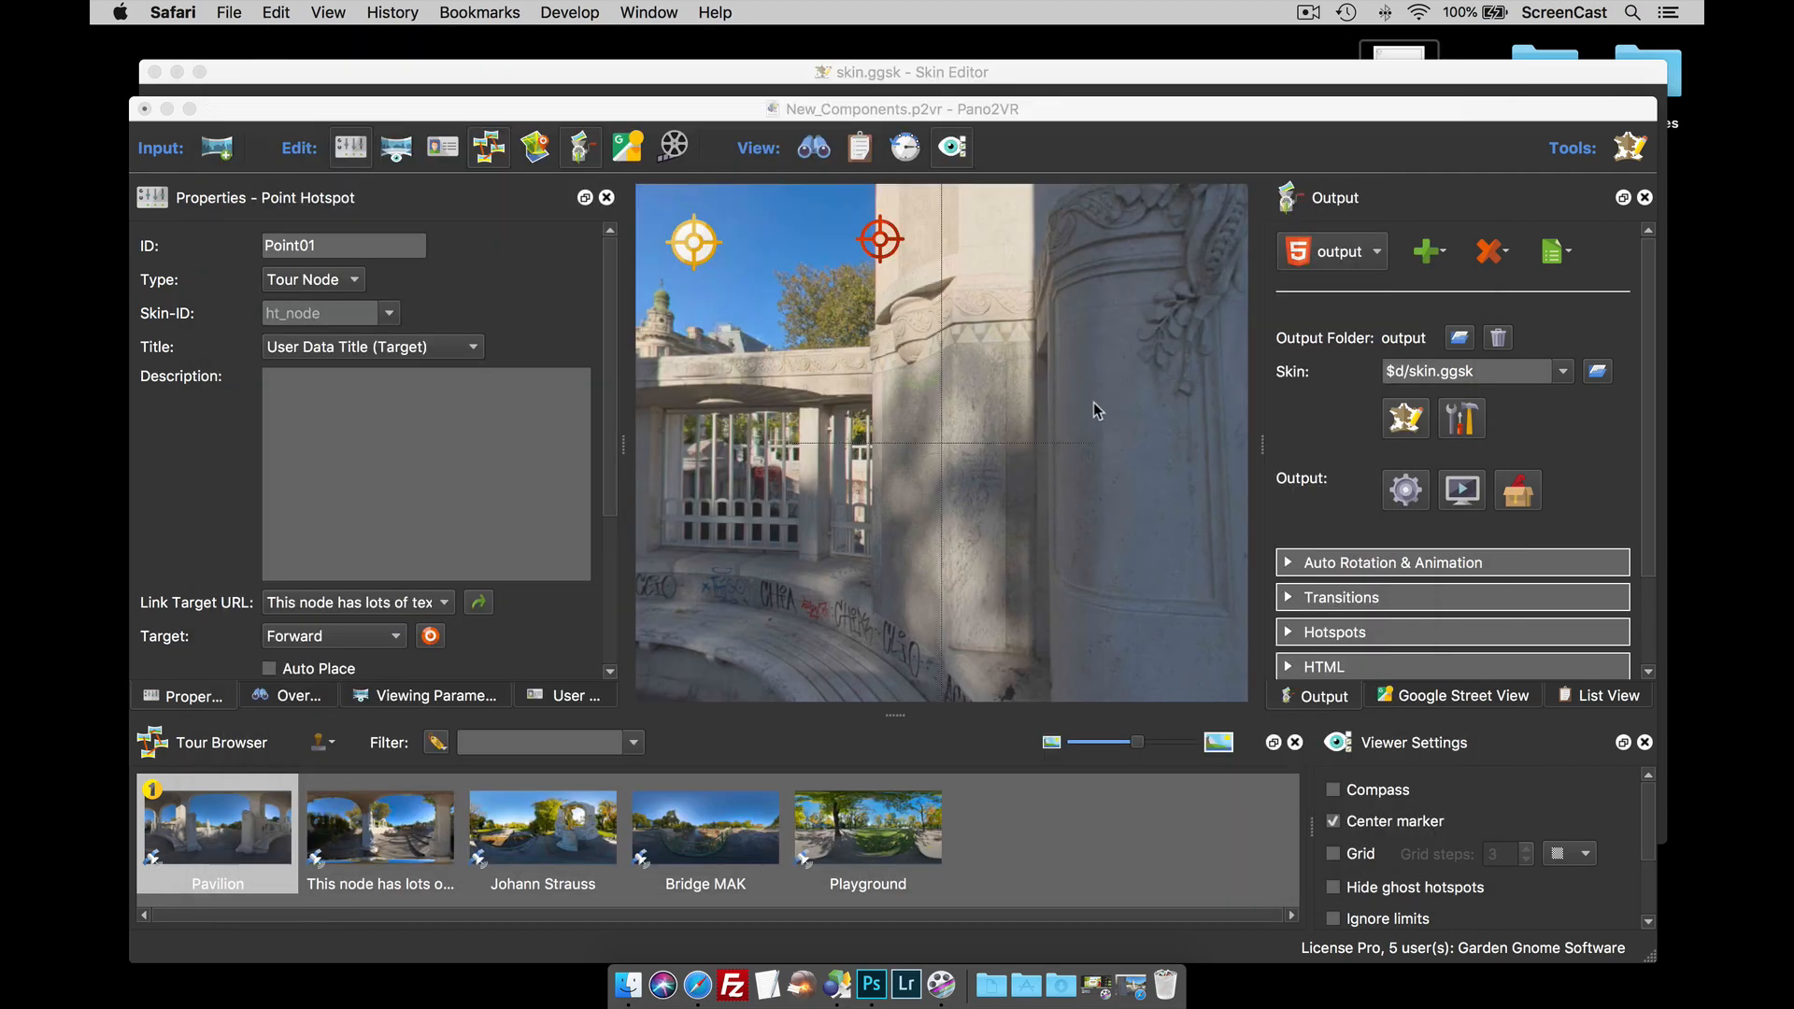
# - Delete the raised hotspot and link the second tour node to the Pavilion panorama again with an automatically placed hotspot
pyautogui.click(886, 236)
pyautogui.press('Delete')
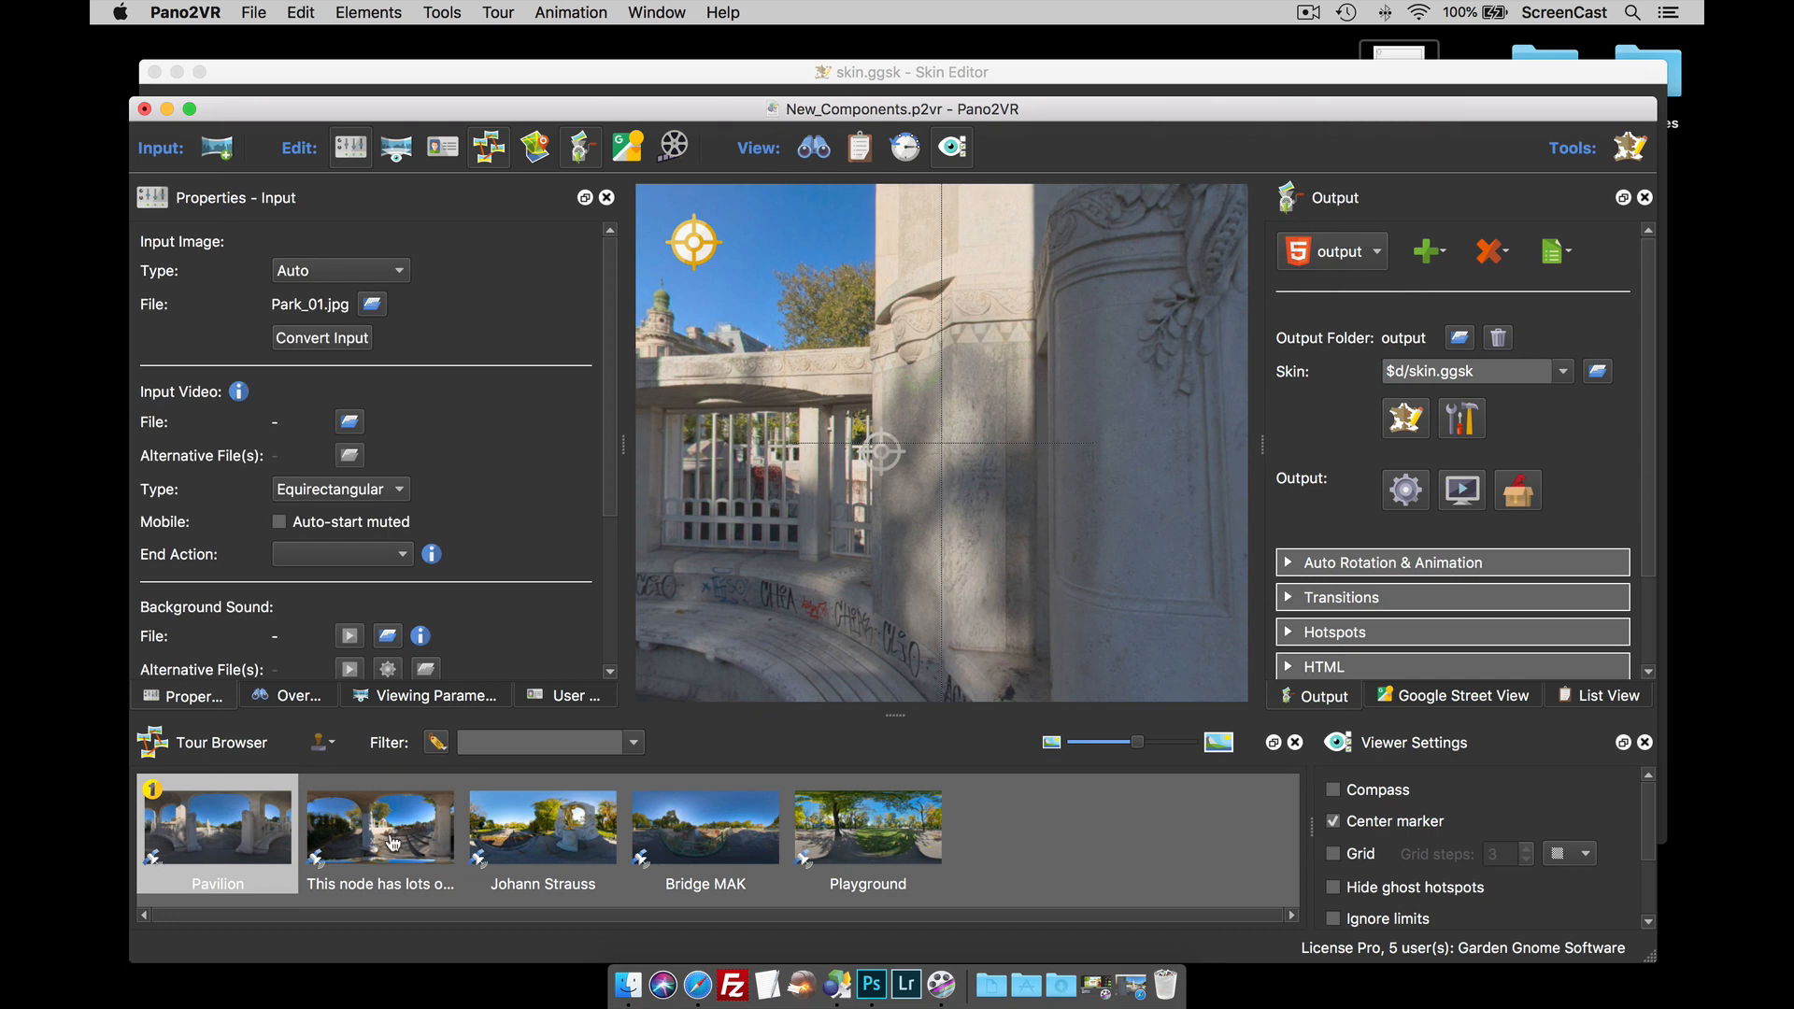
pyautogui.moveTo(393, 837); pyautogui.dragTo(1187, 346)
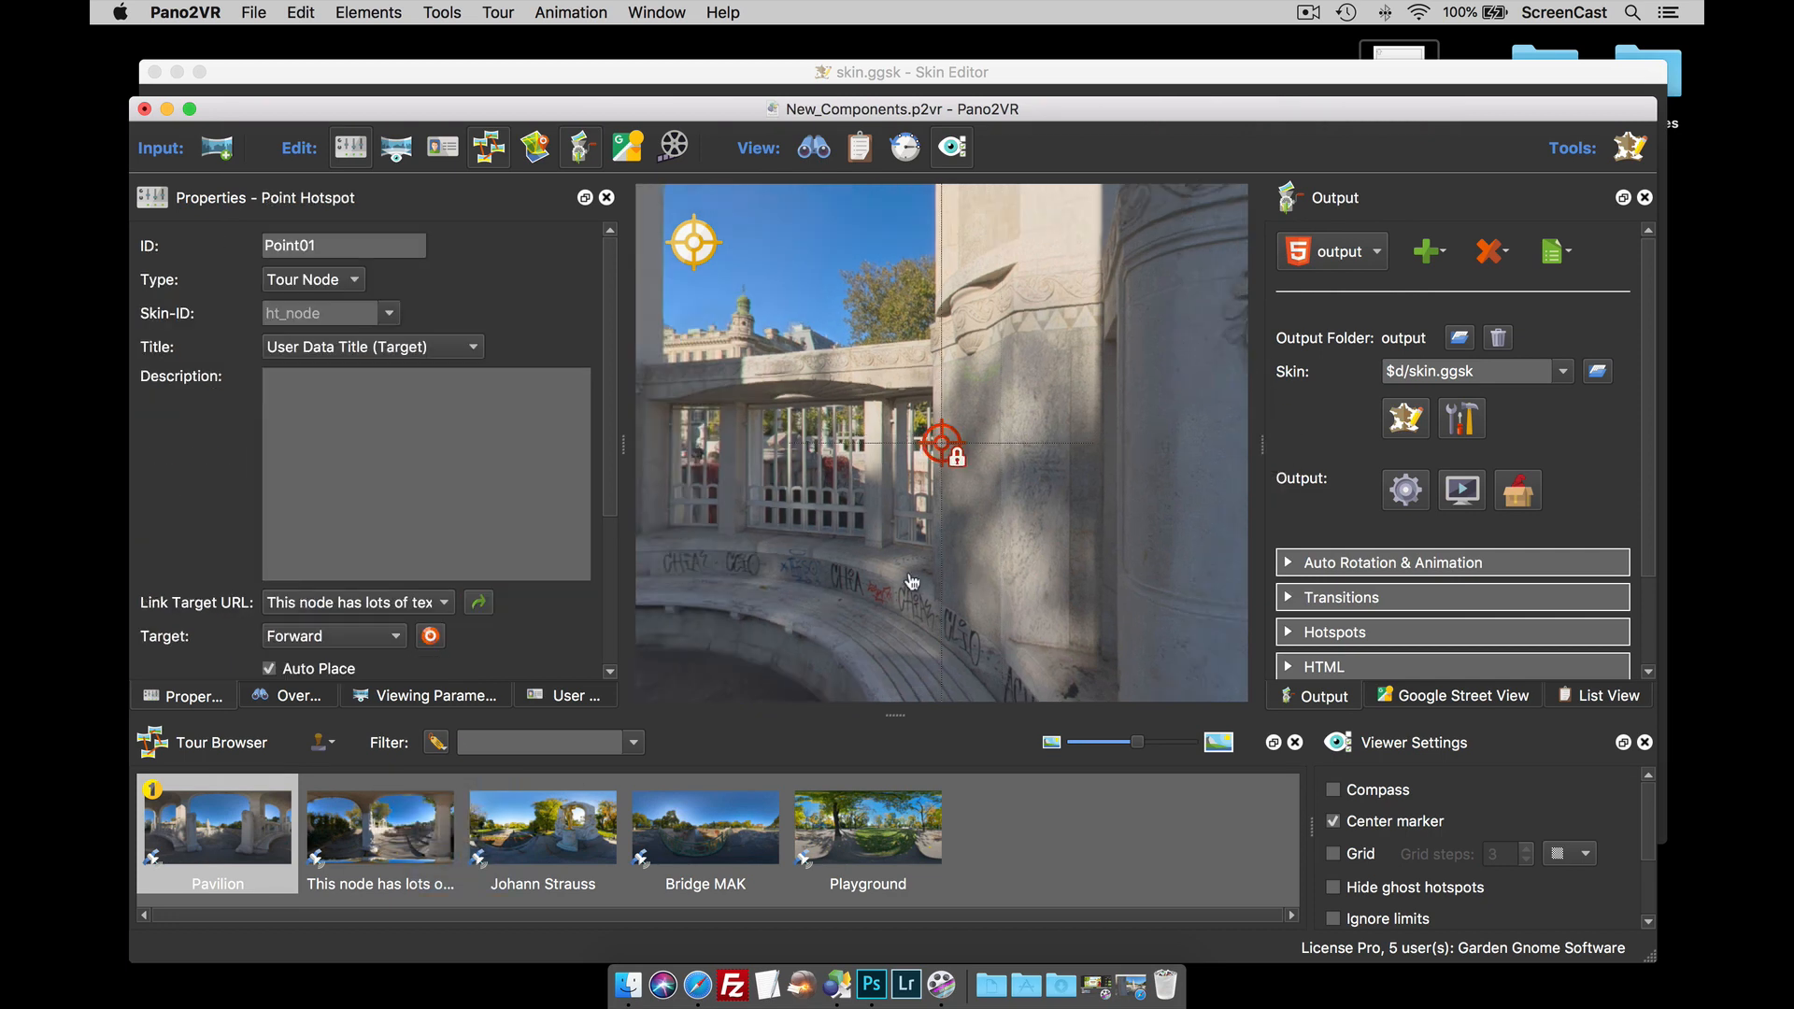
# - Examine the JavaScript in the Text property of the _code element inside the skin's ht_node hotspot template
pyautogui.click(1405, 417)
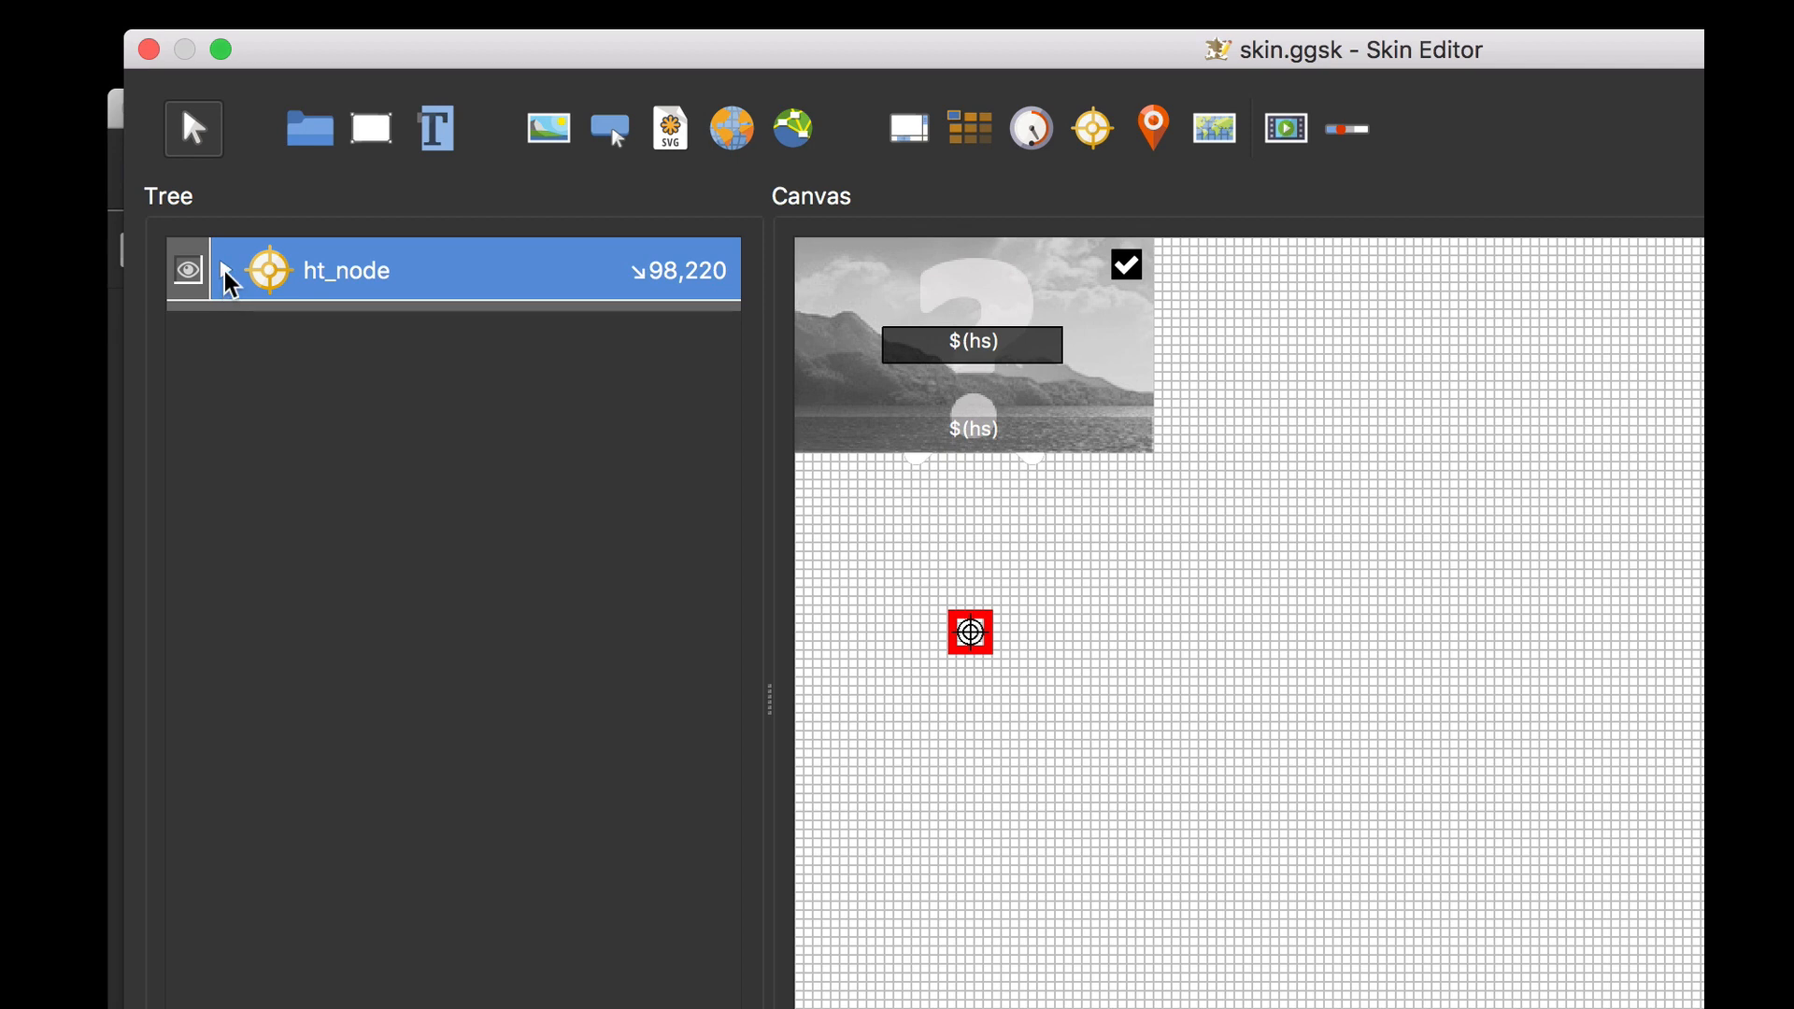
pyautogui.click(227, 274)
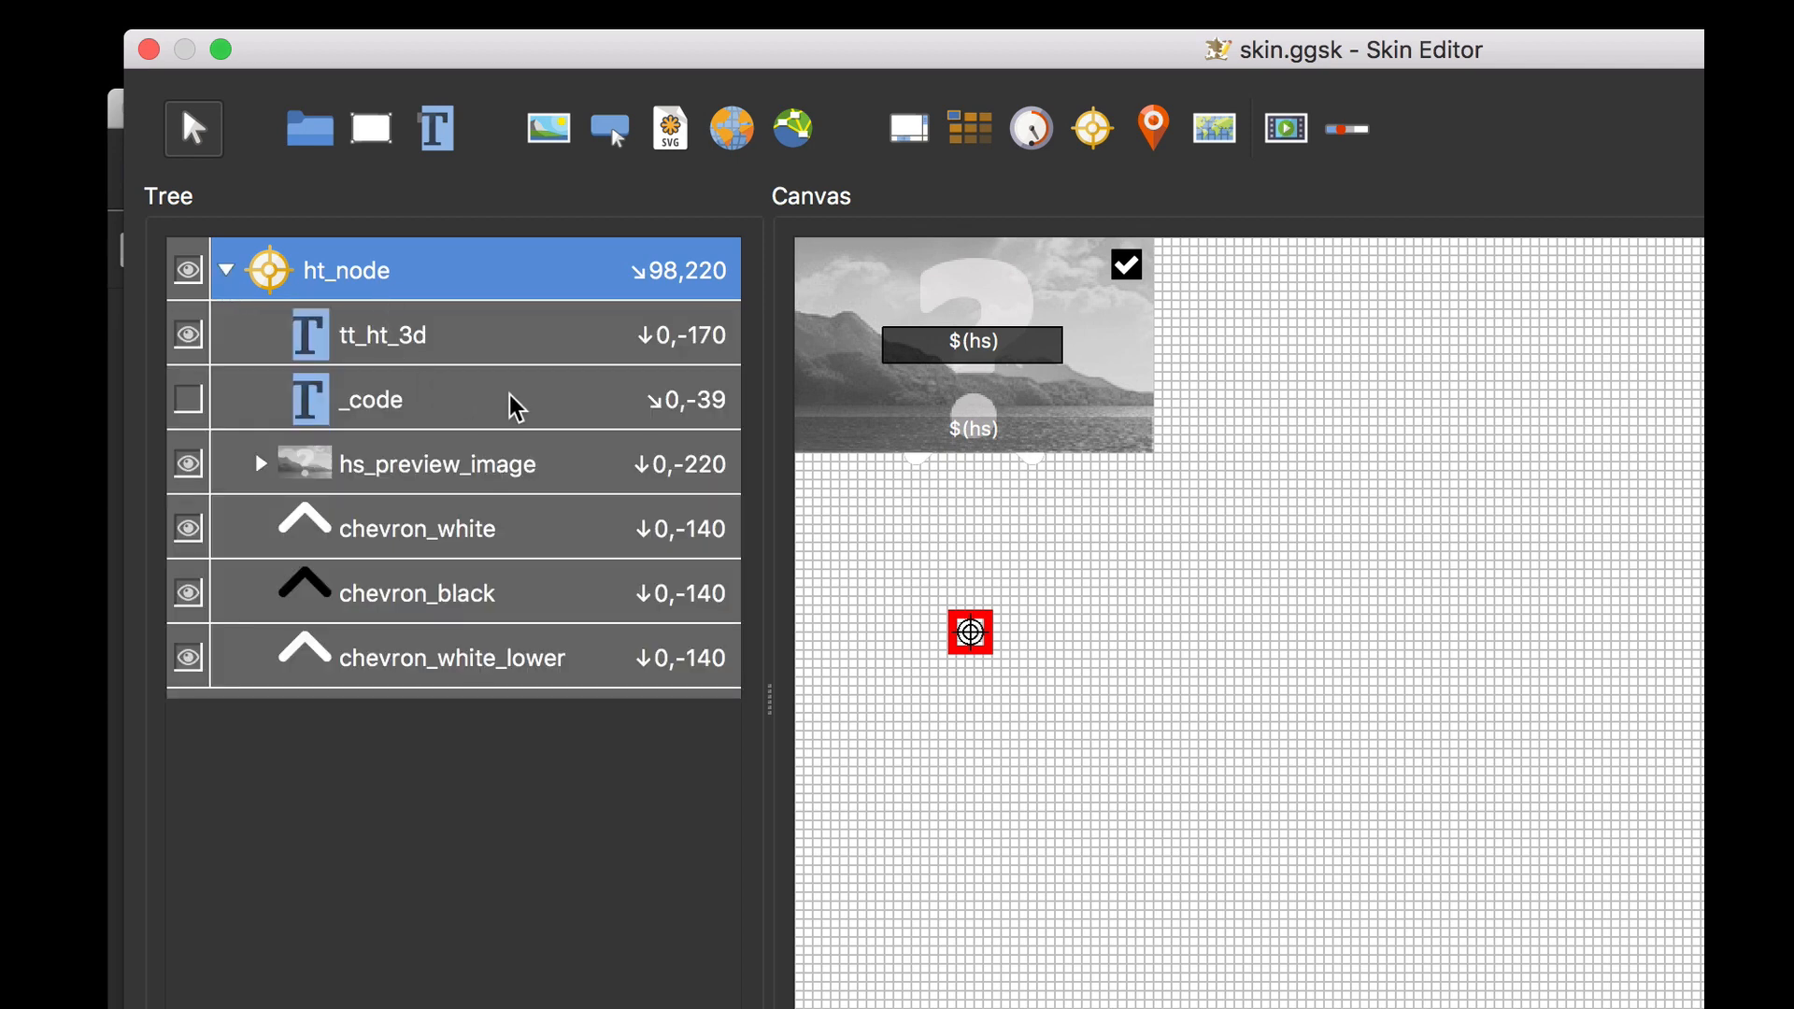
pyautogui.click(420, 411)
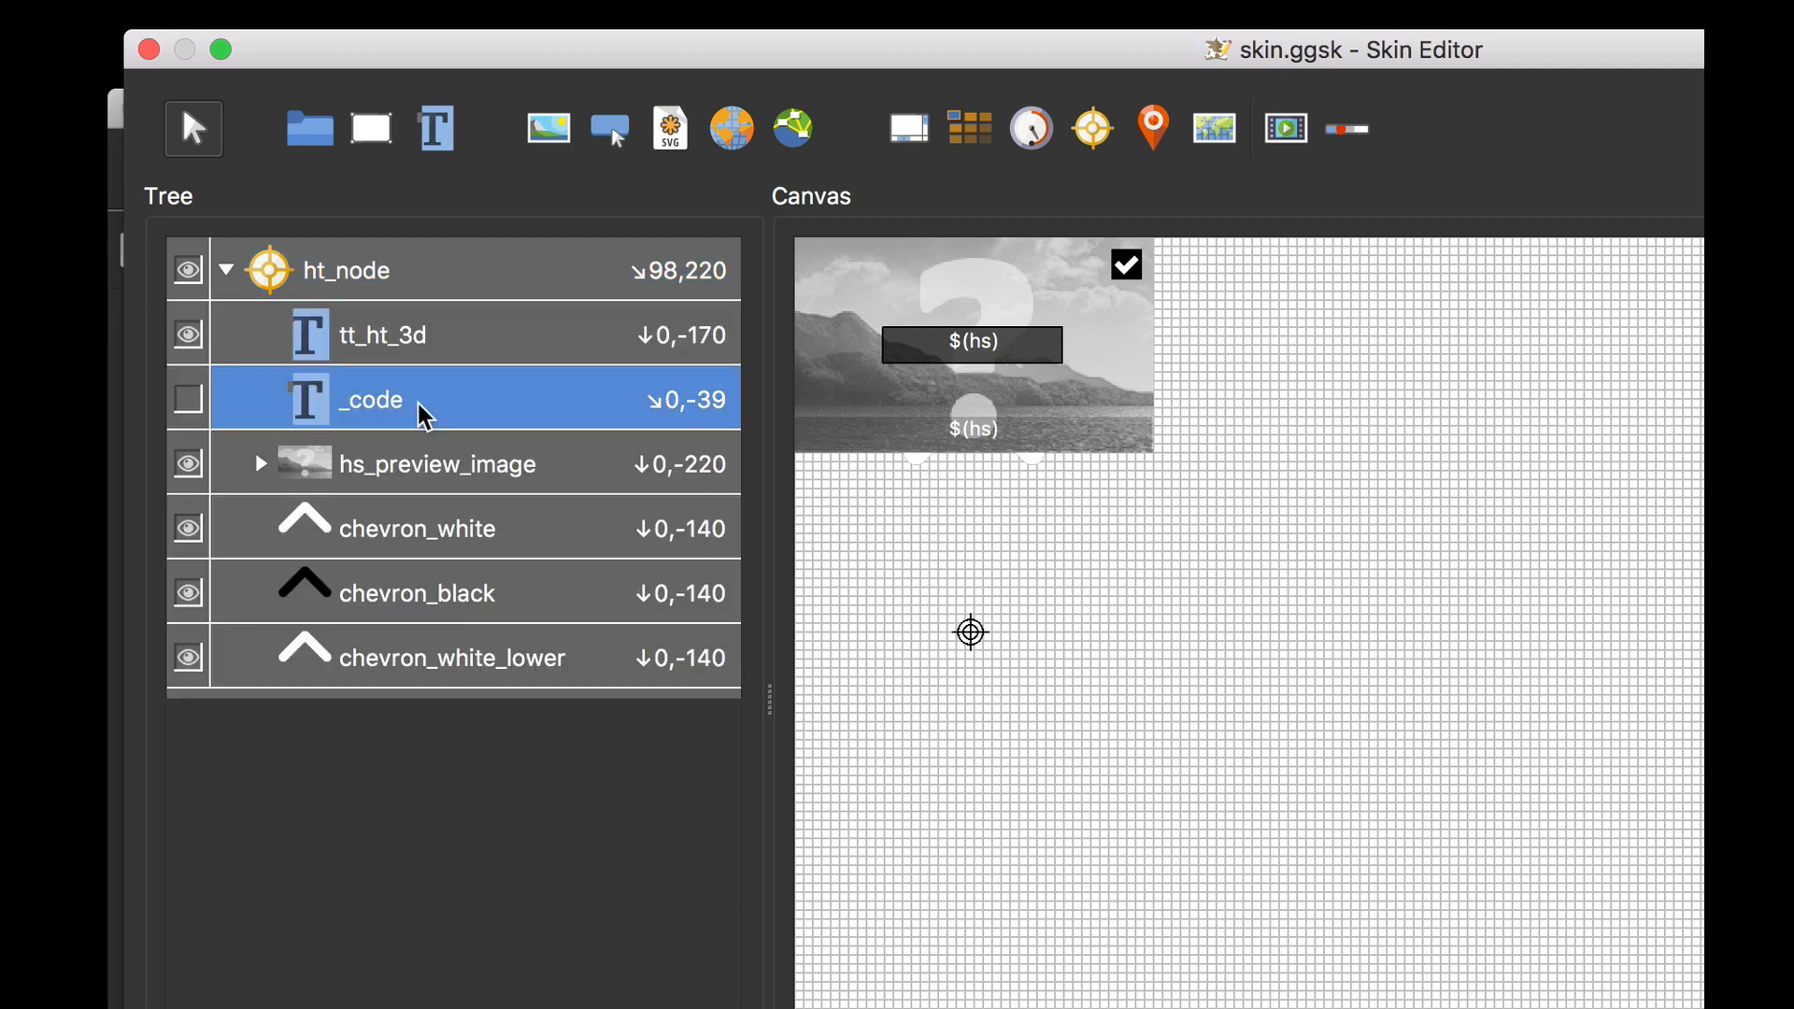
pyautogui.scroll(-10, 1587, 583)
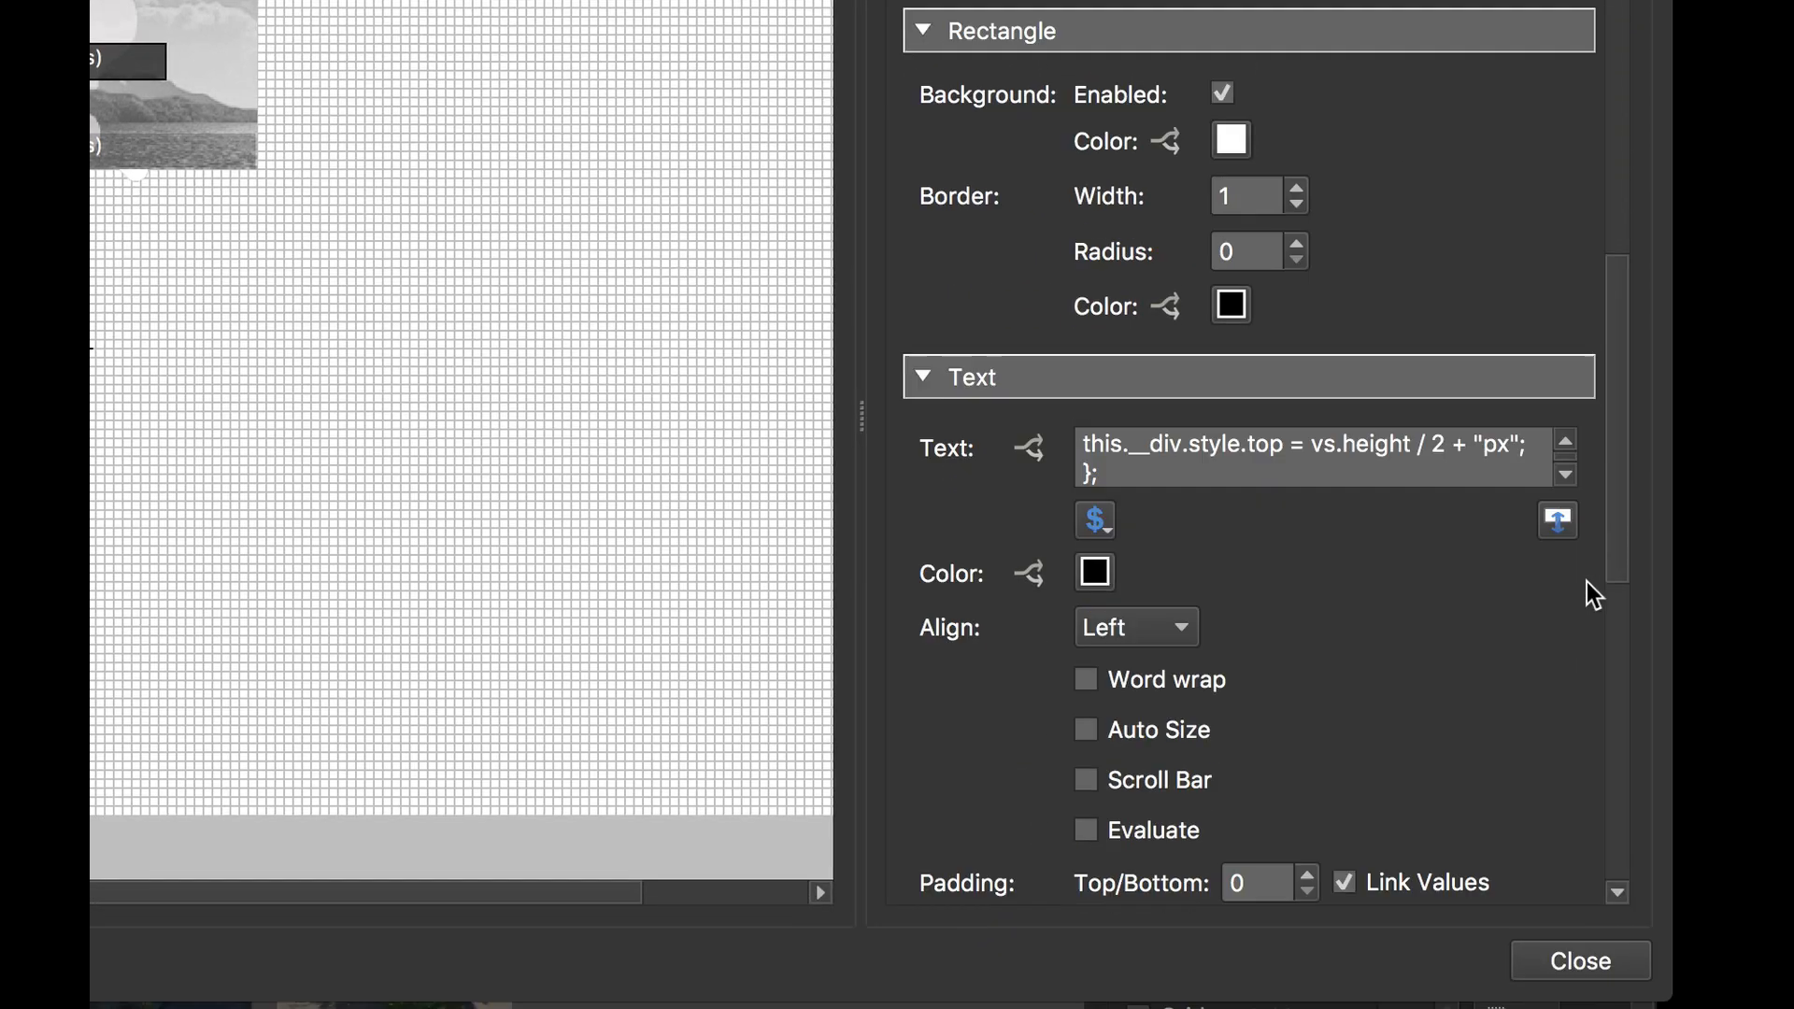
pyautogui.scroll(-4, 1586, 582)
pyautogui.click(1564, 302)
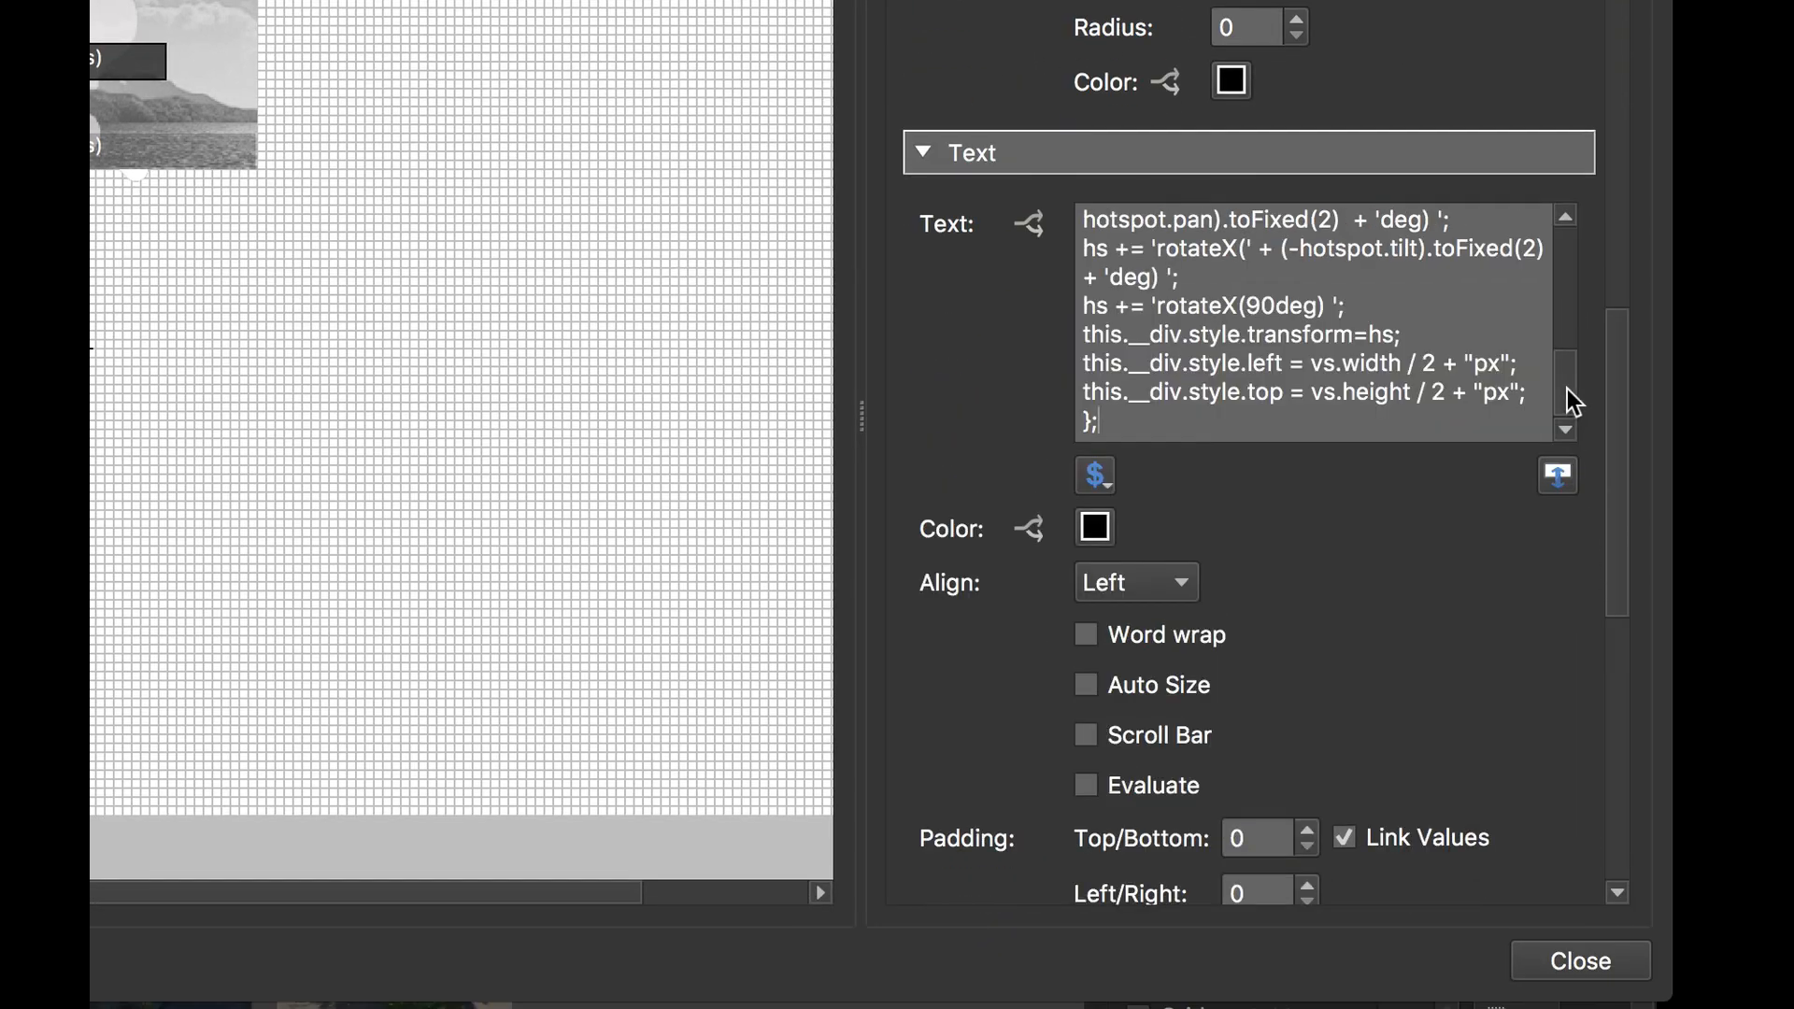
pyautogui.moveTo(1567, 389); pyautogui.dragTo(1568, 261)
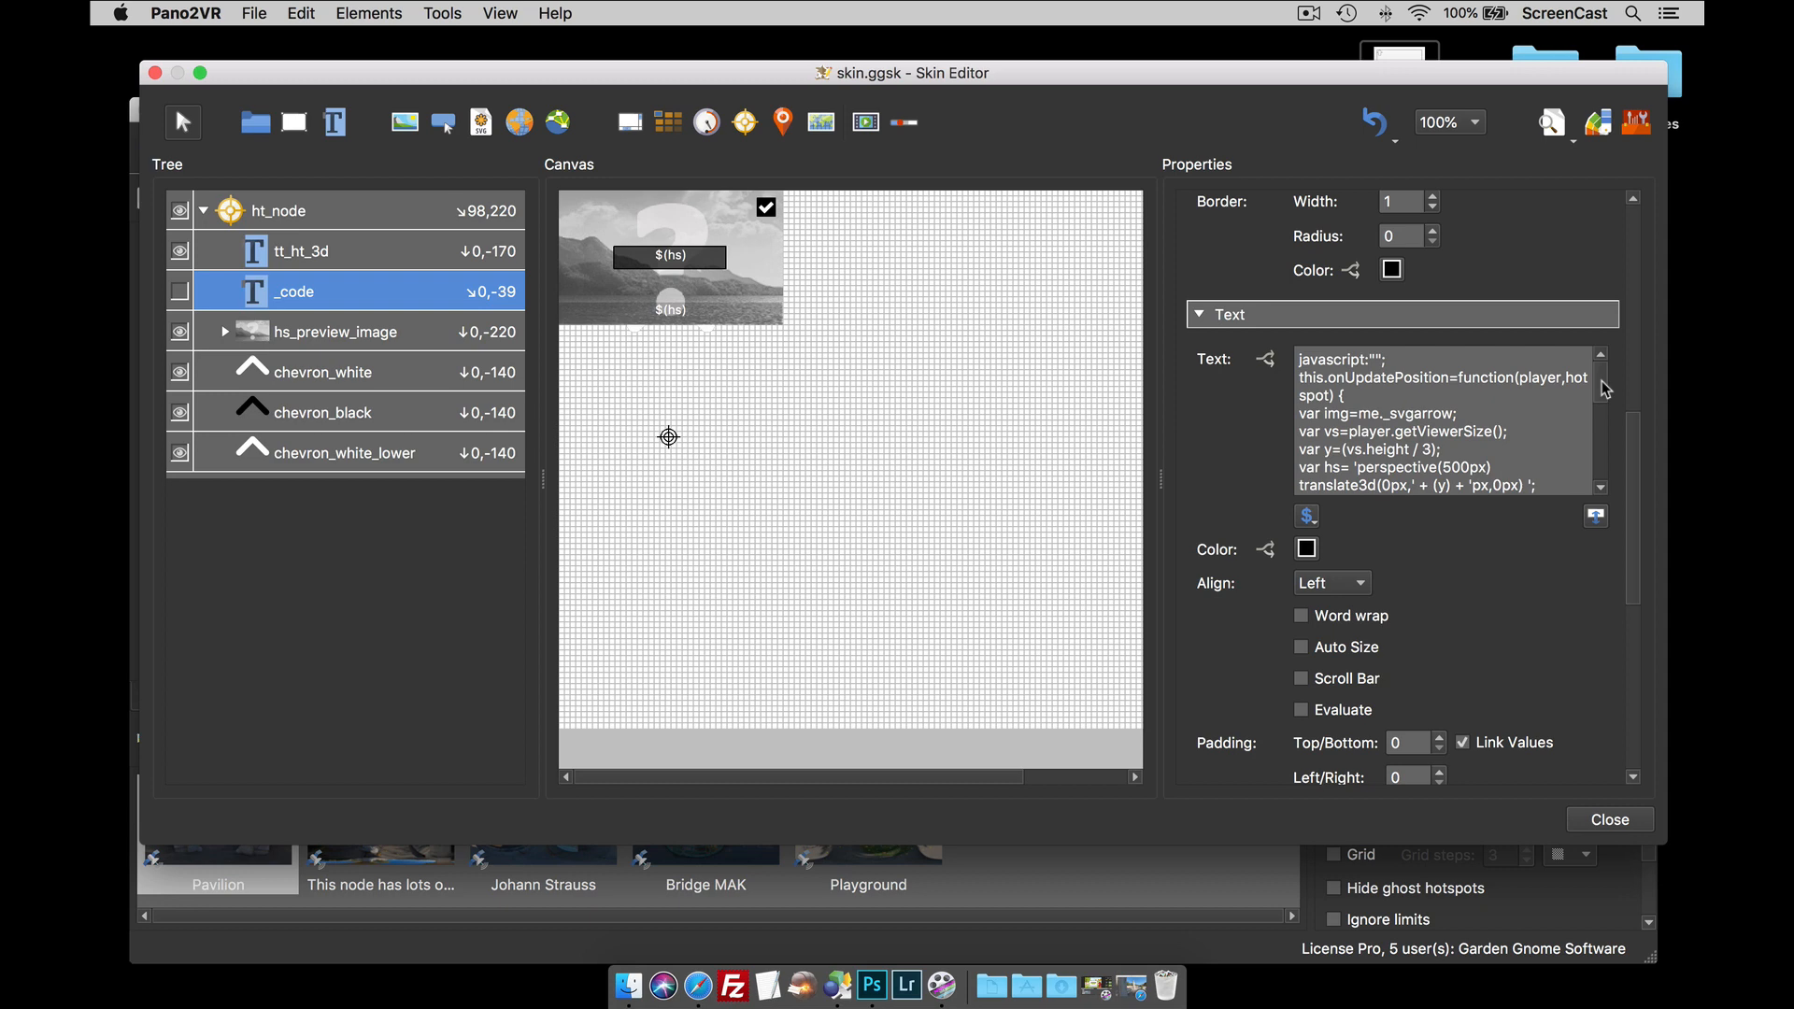
pyautogui.click(1596, 517)
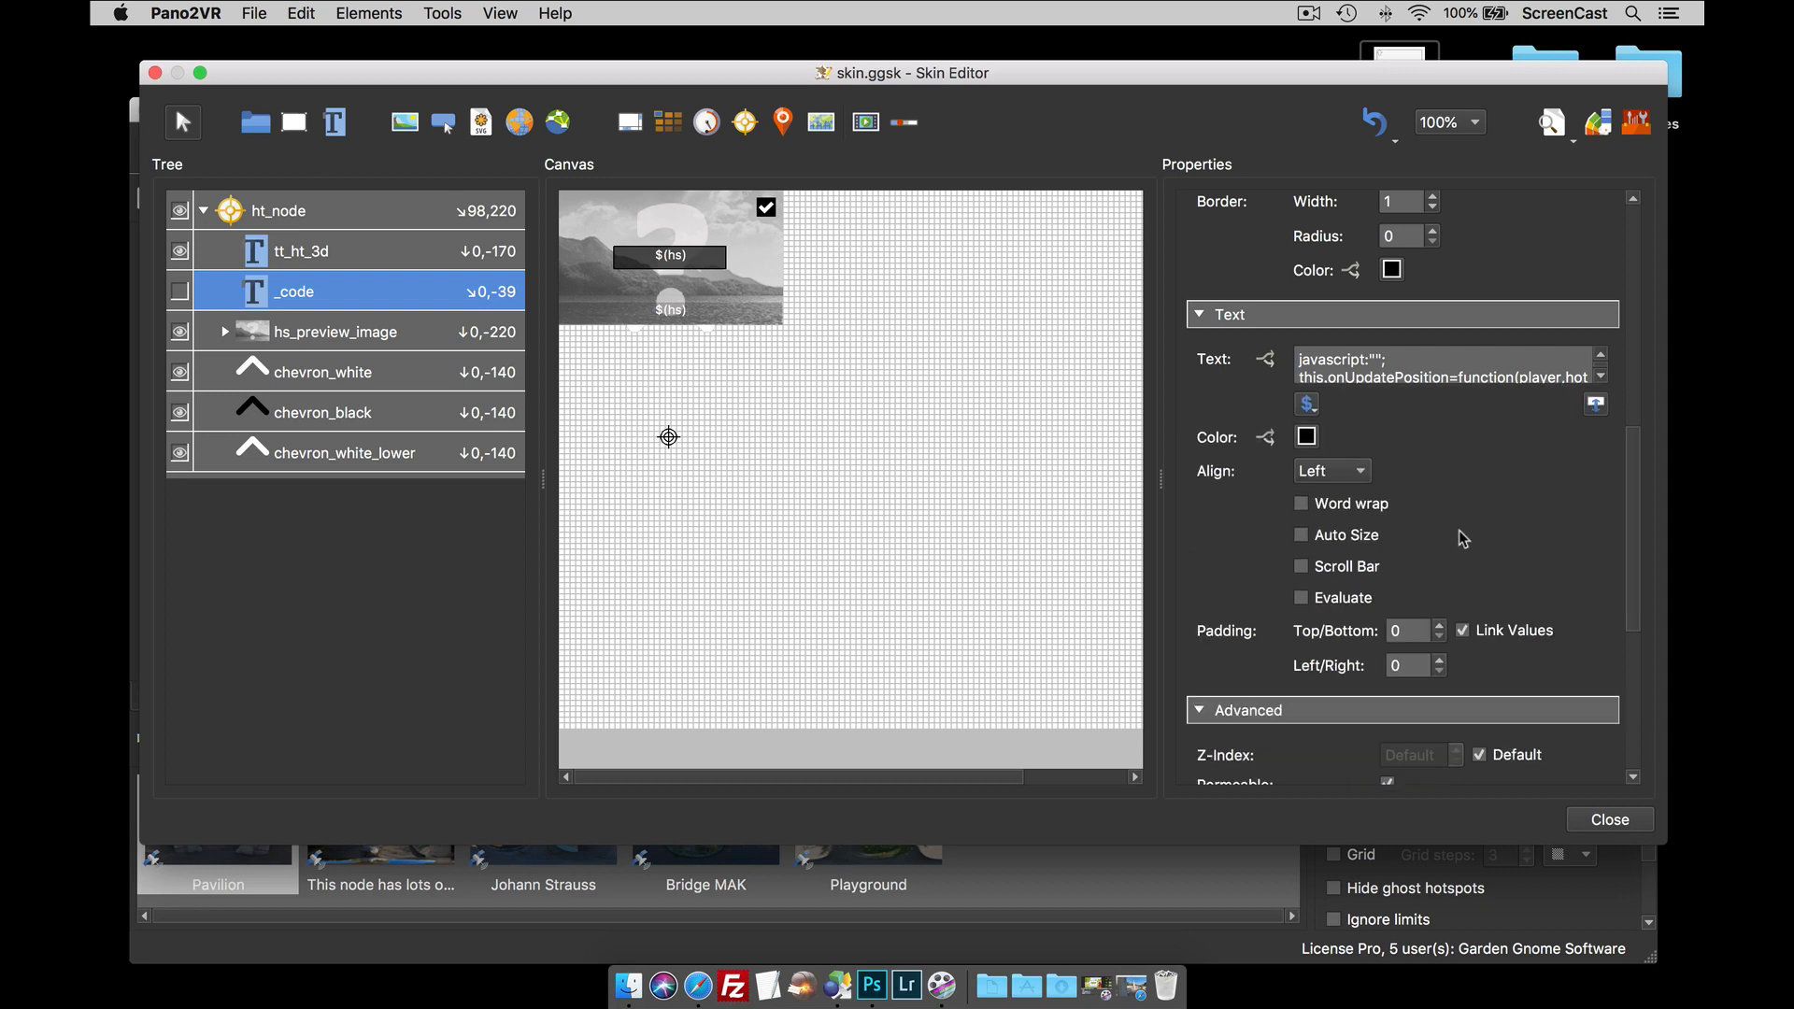
# - Examine where the ht_node hotspot template's centre point sits relative to the chevrons and the preview image
pyautogui.click(1034, 553)
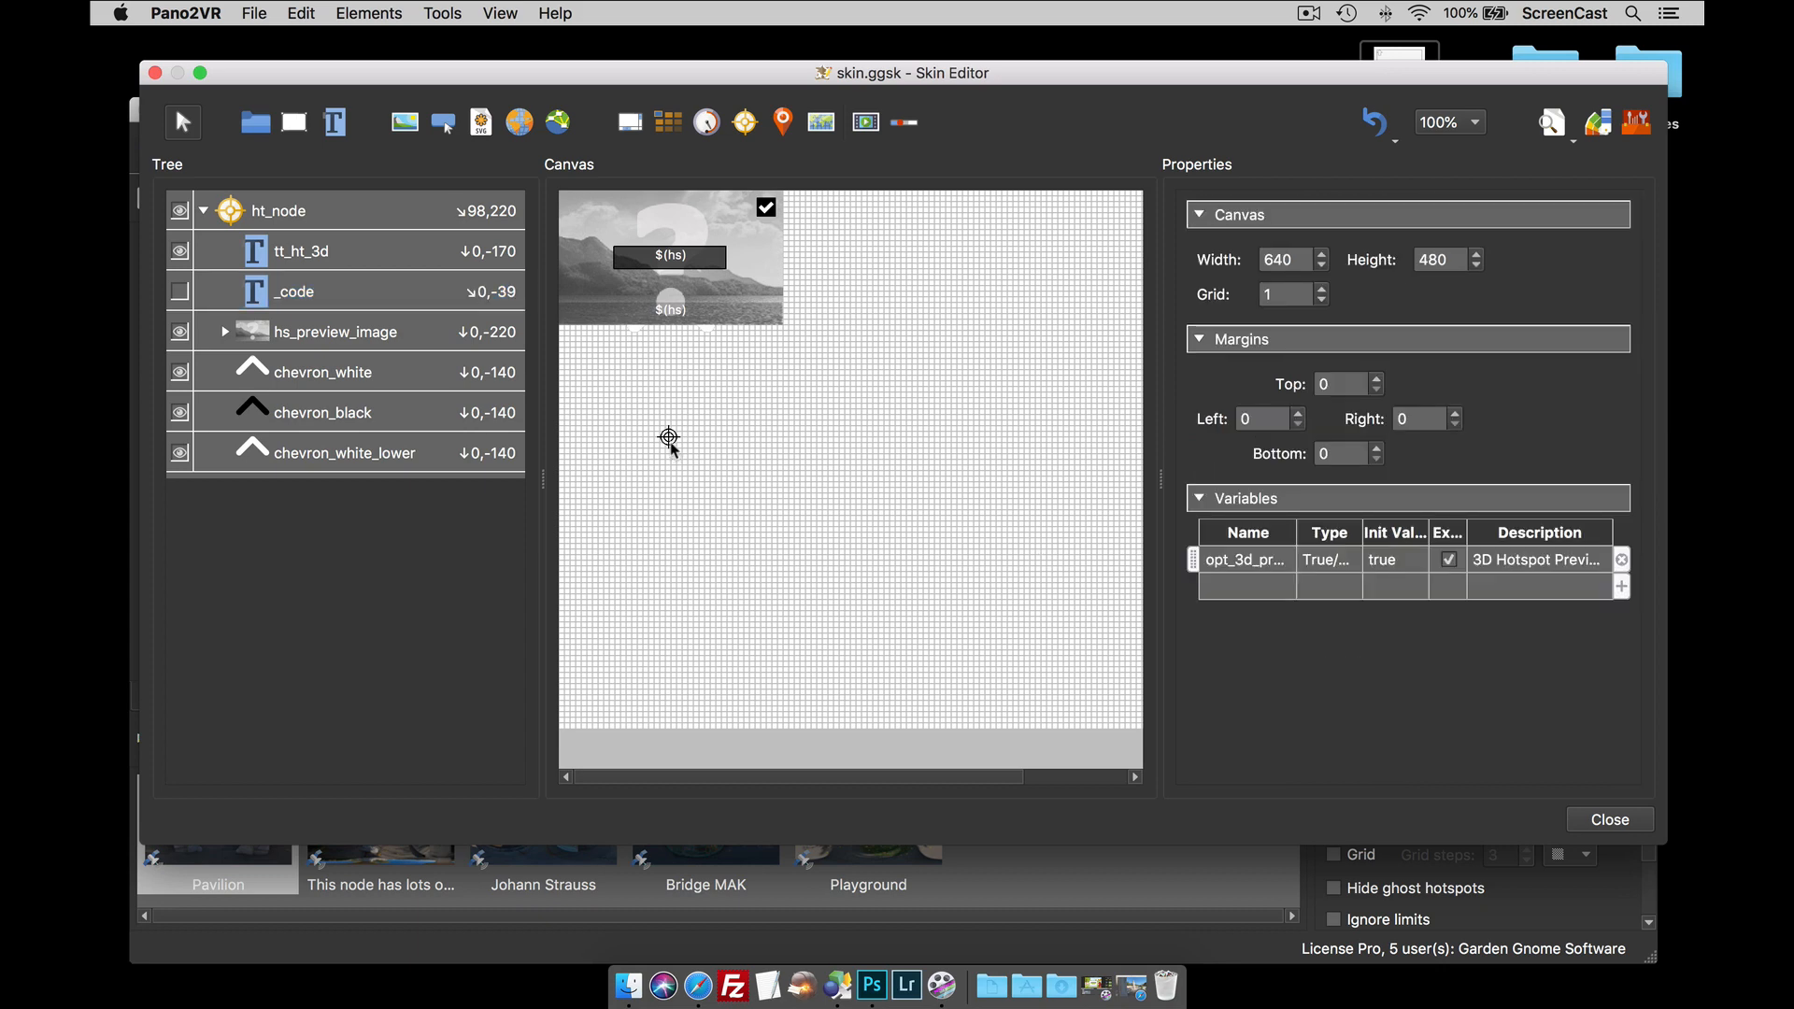
pyautogui.click(358, 212)
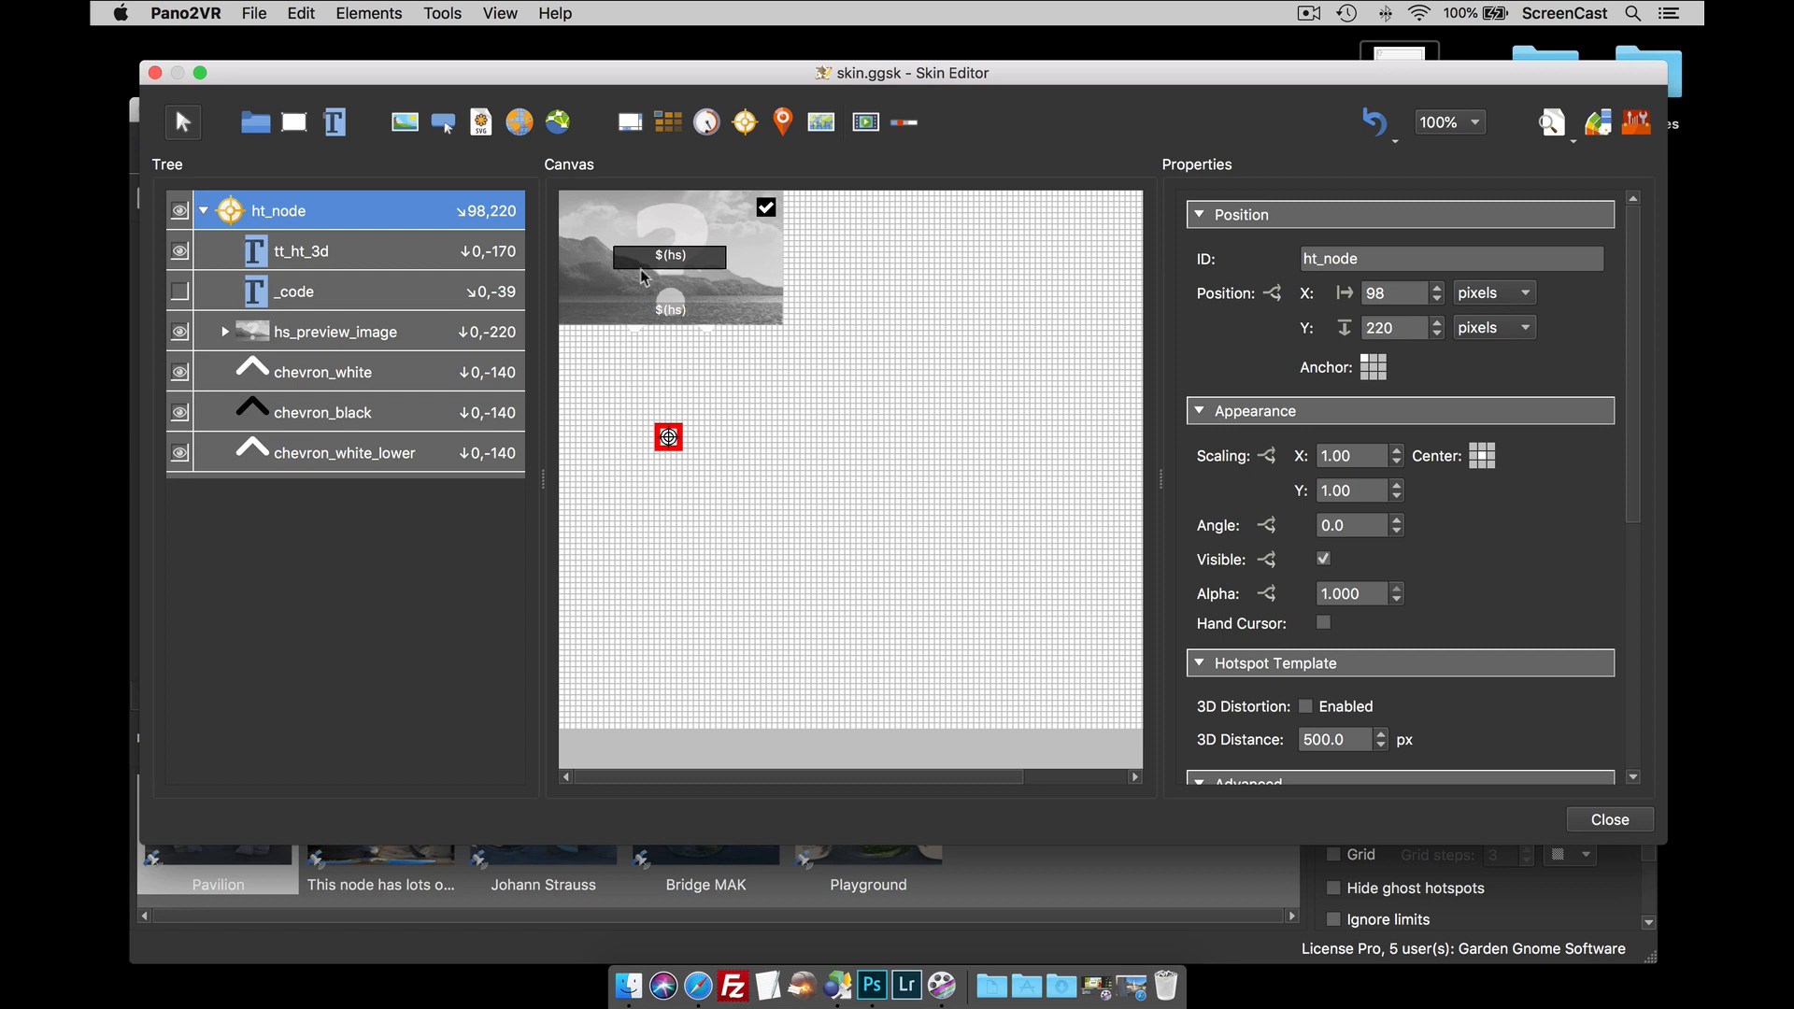
pyautogui.moveTo(735, 662); pyautogui.dragTo(828, 621)
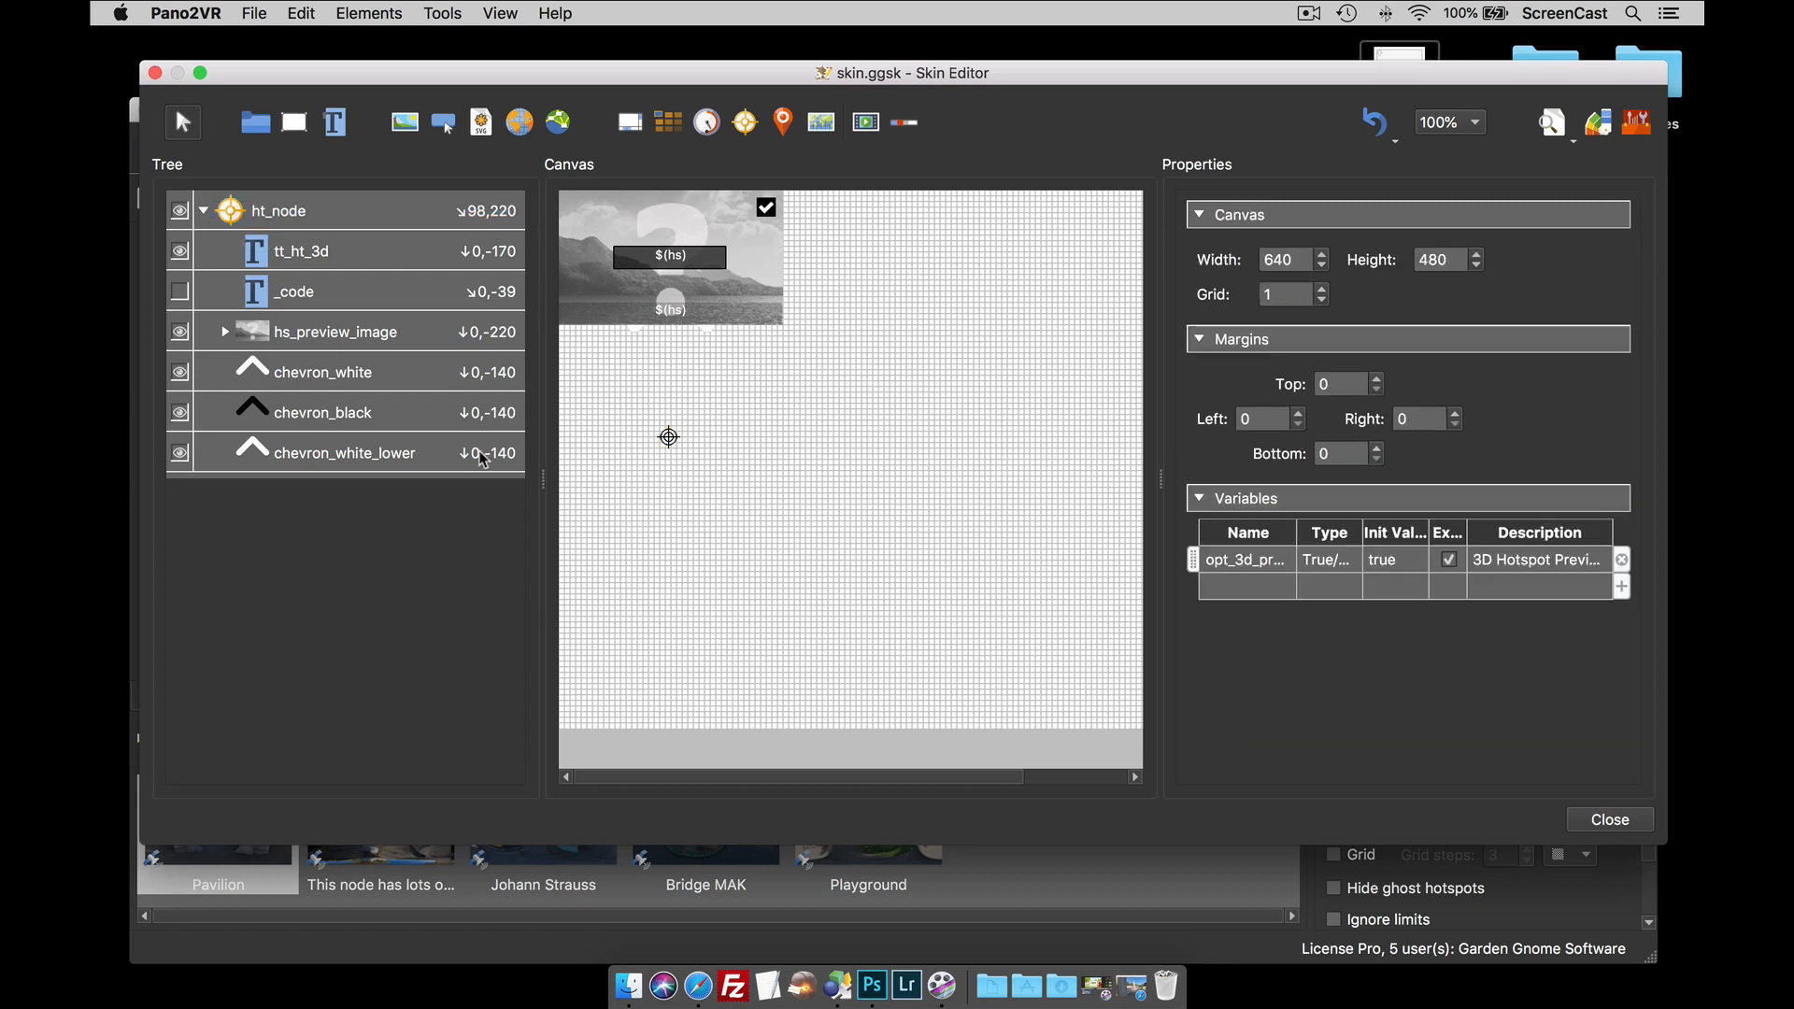
# - Hide the hs_preview_image element and set the Y position of all three chevrons to -80 pixels
pyautogui.click(302, 338)
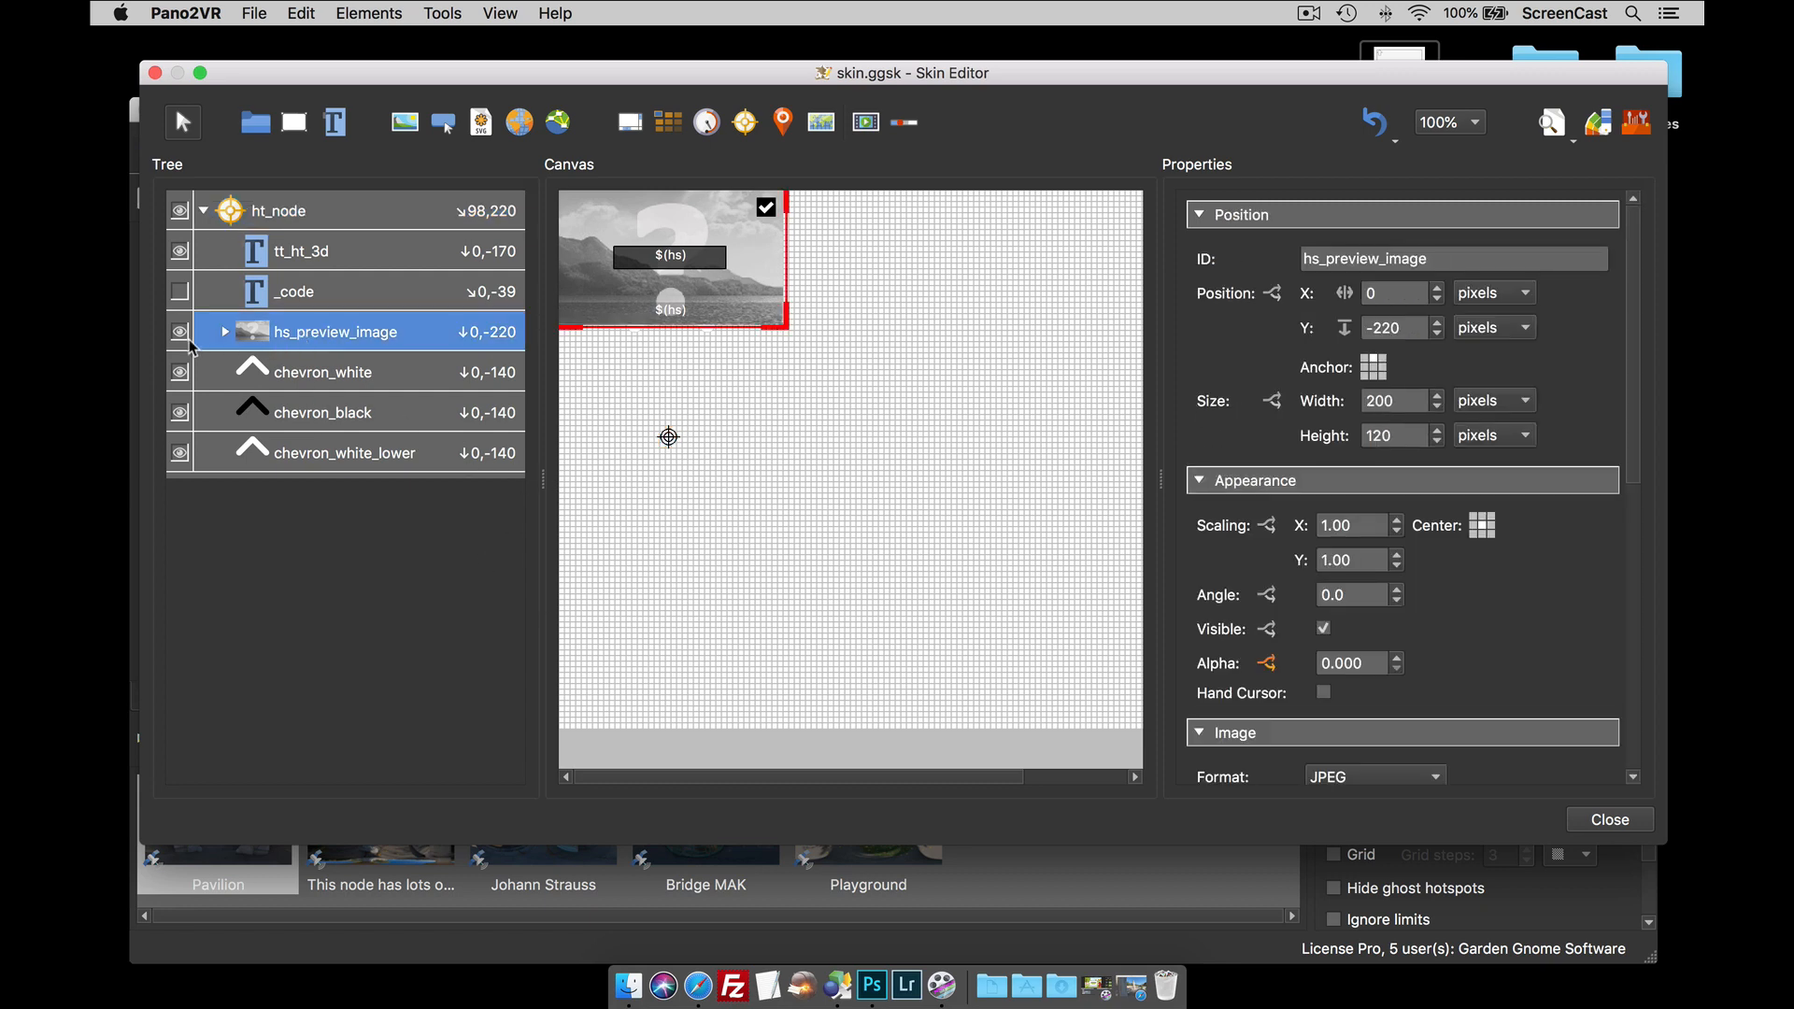
pyautogui.click(180, 332)
pyautogui.click(297, 376)
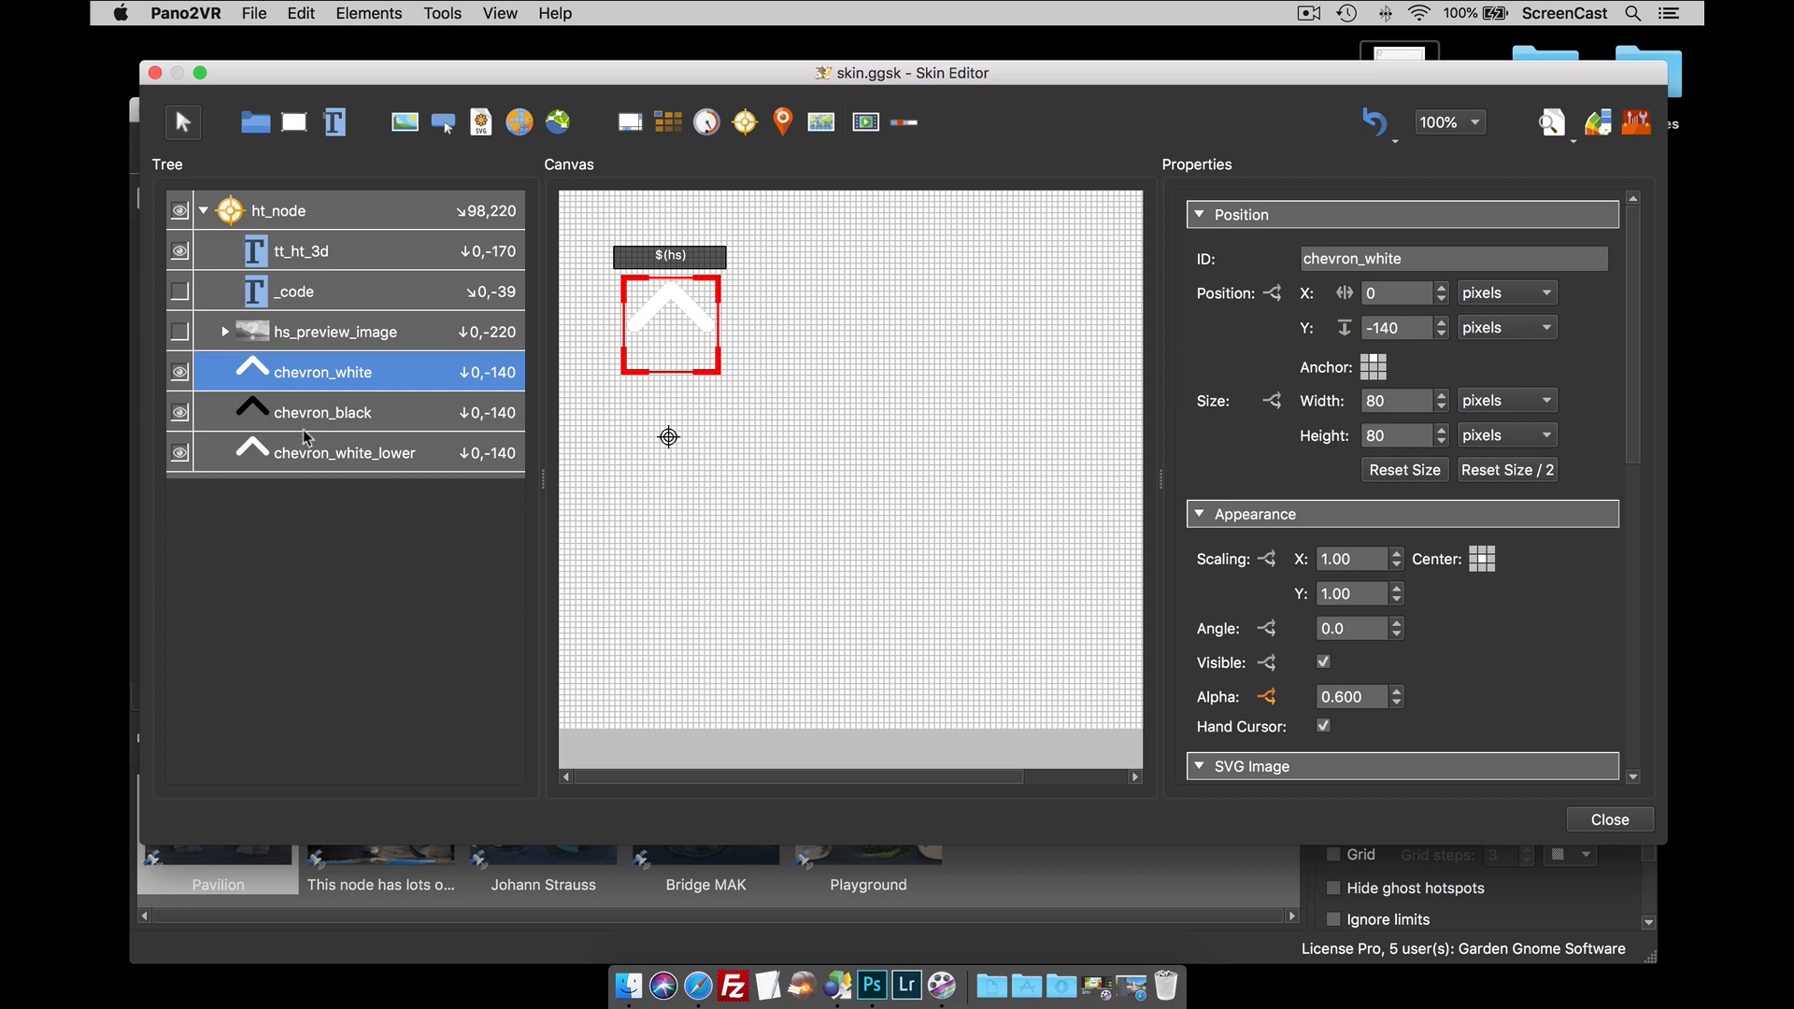
pyautogui.keyDown('shift'); pyautogui.click(354, 458); pyautogui.keyUp('shift')
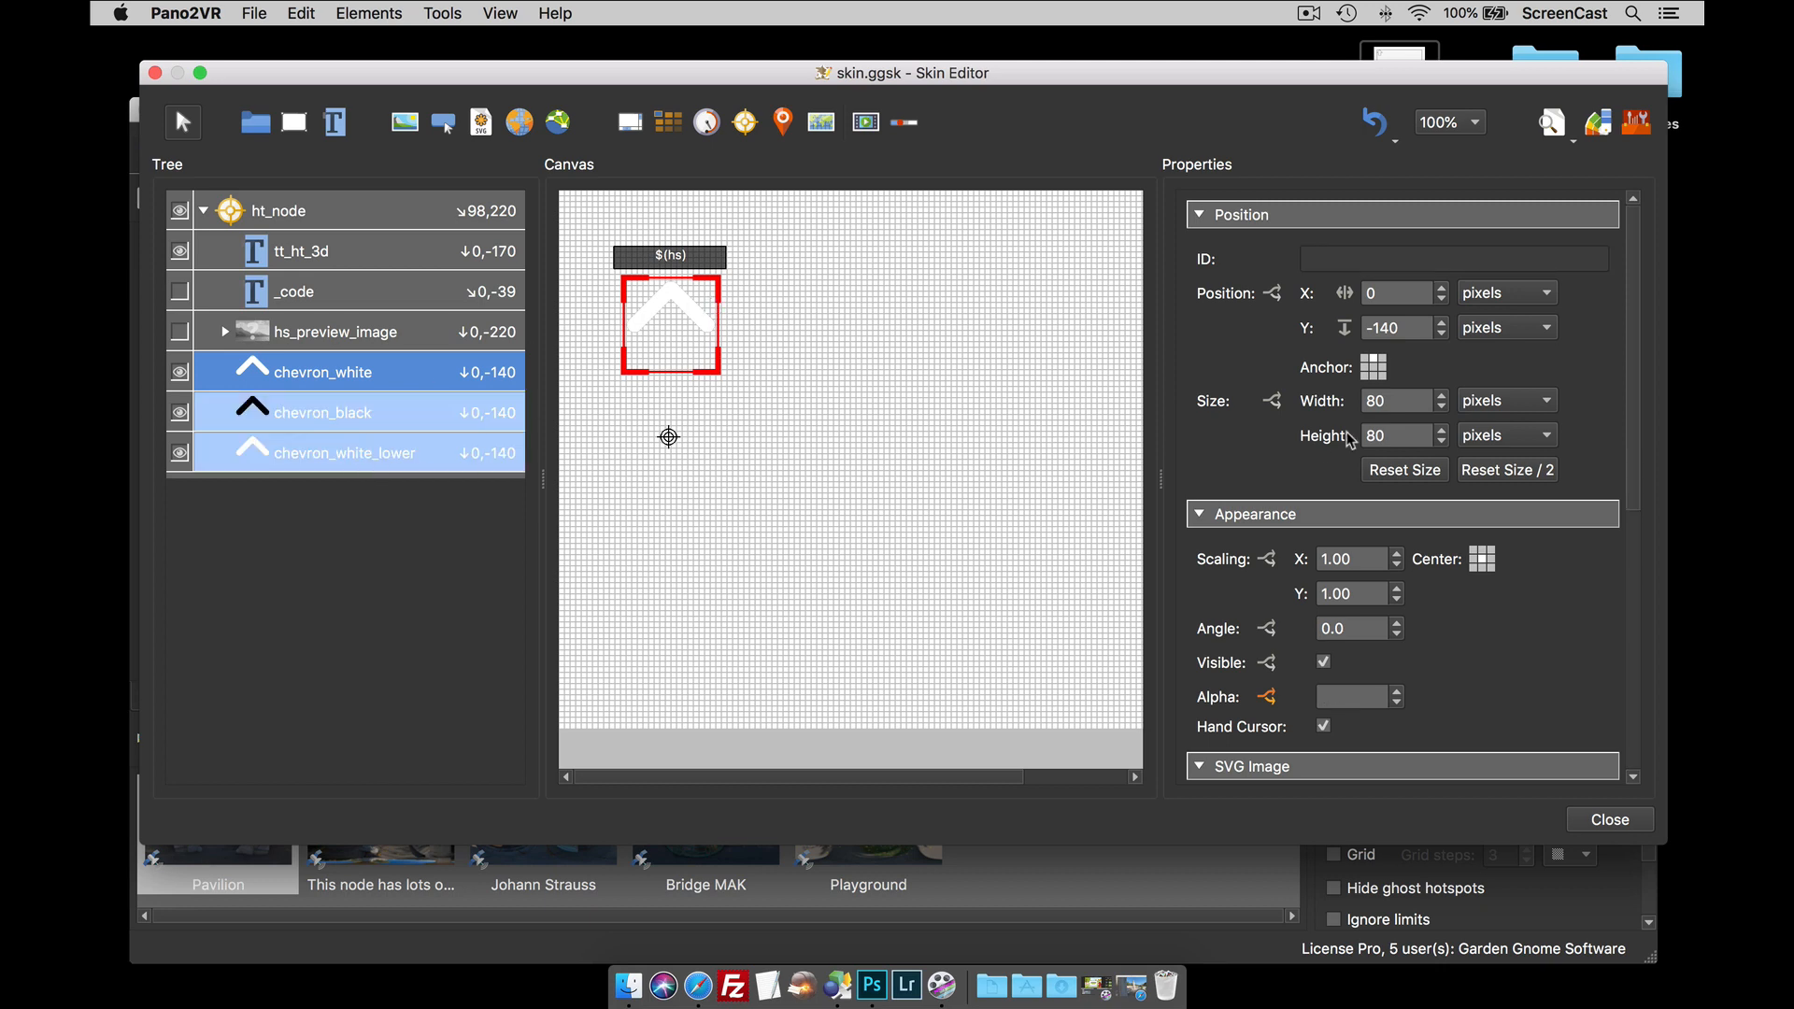
pyautogui.click(1407, 327)
pyautogui.press('BackSpace')
pyautogui.press('BackSpace')
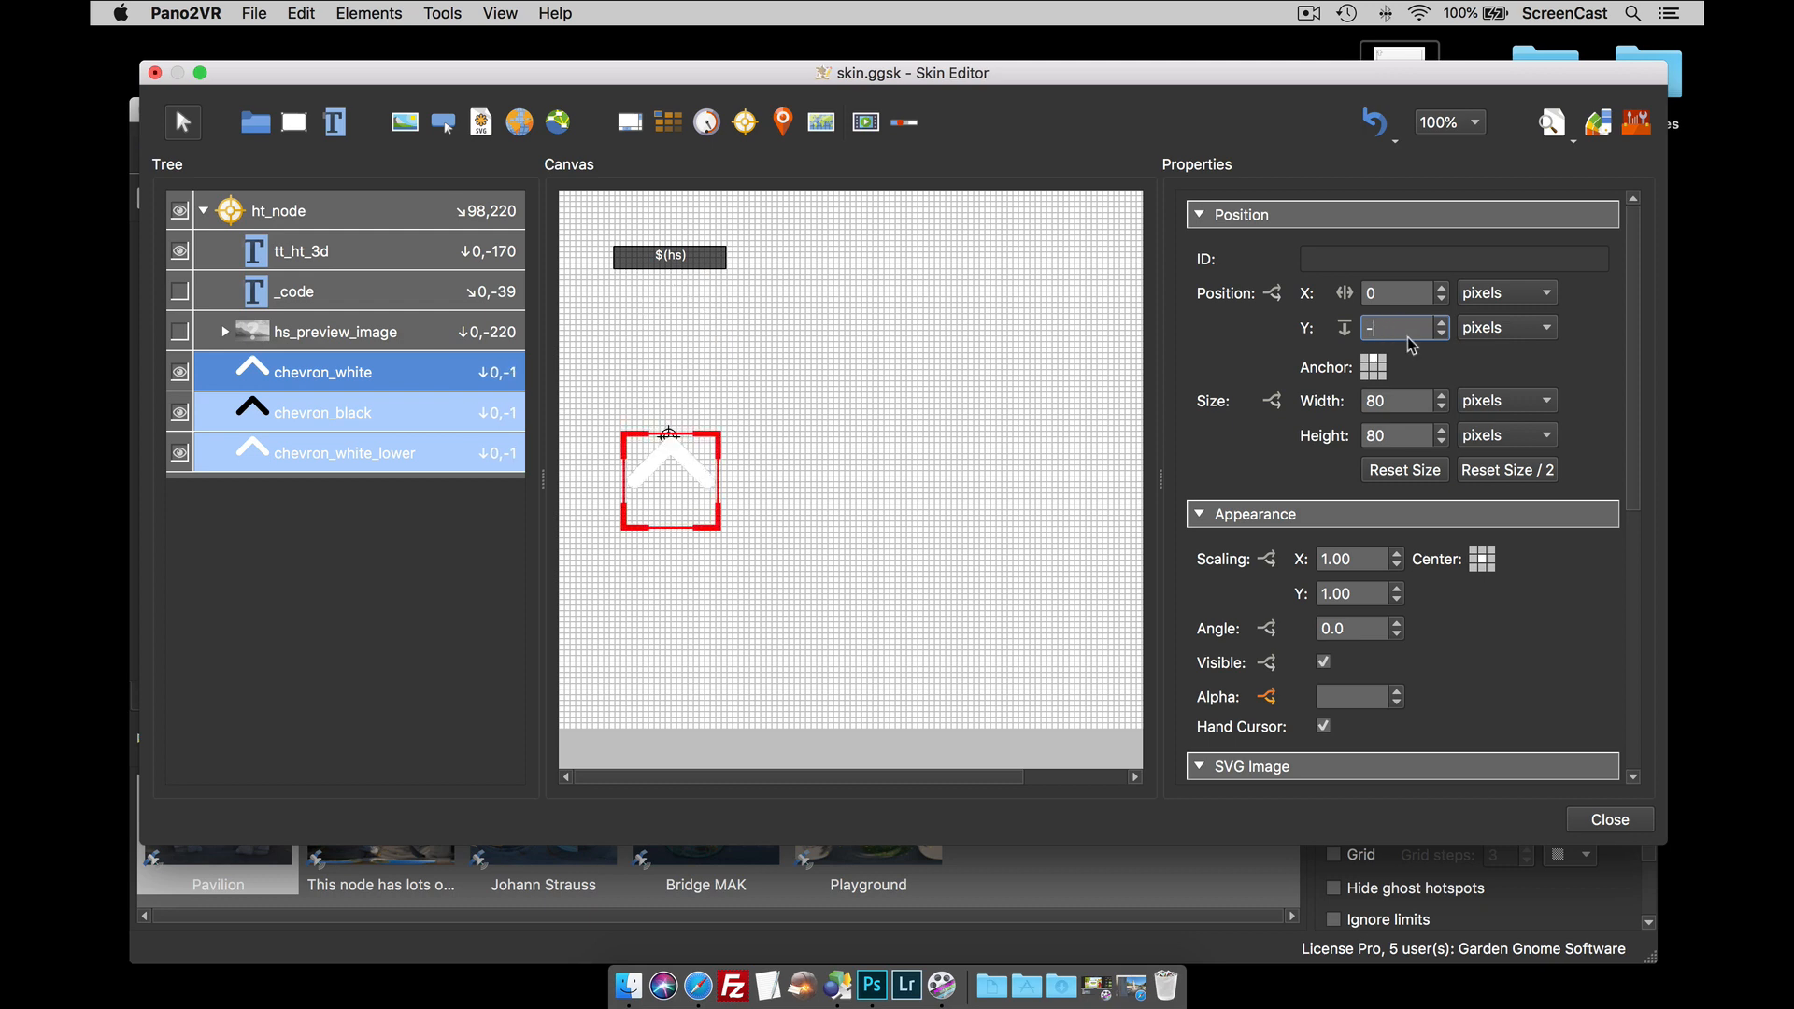
pyautogui.write('80')
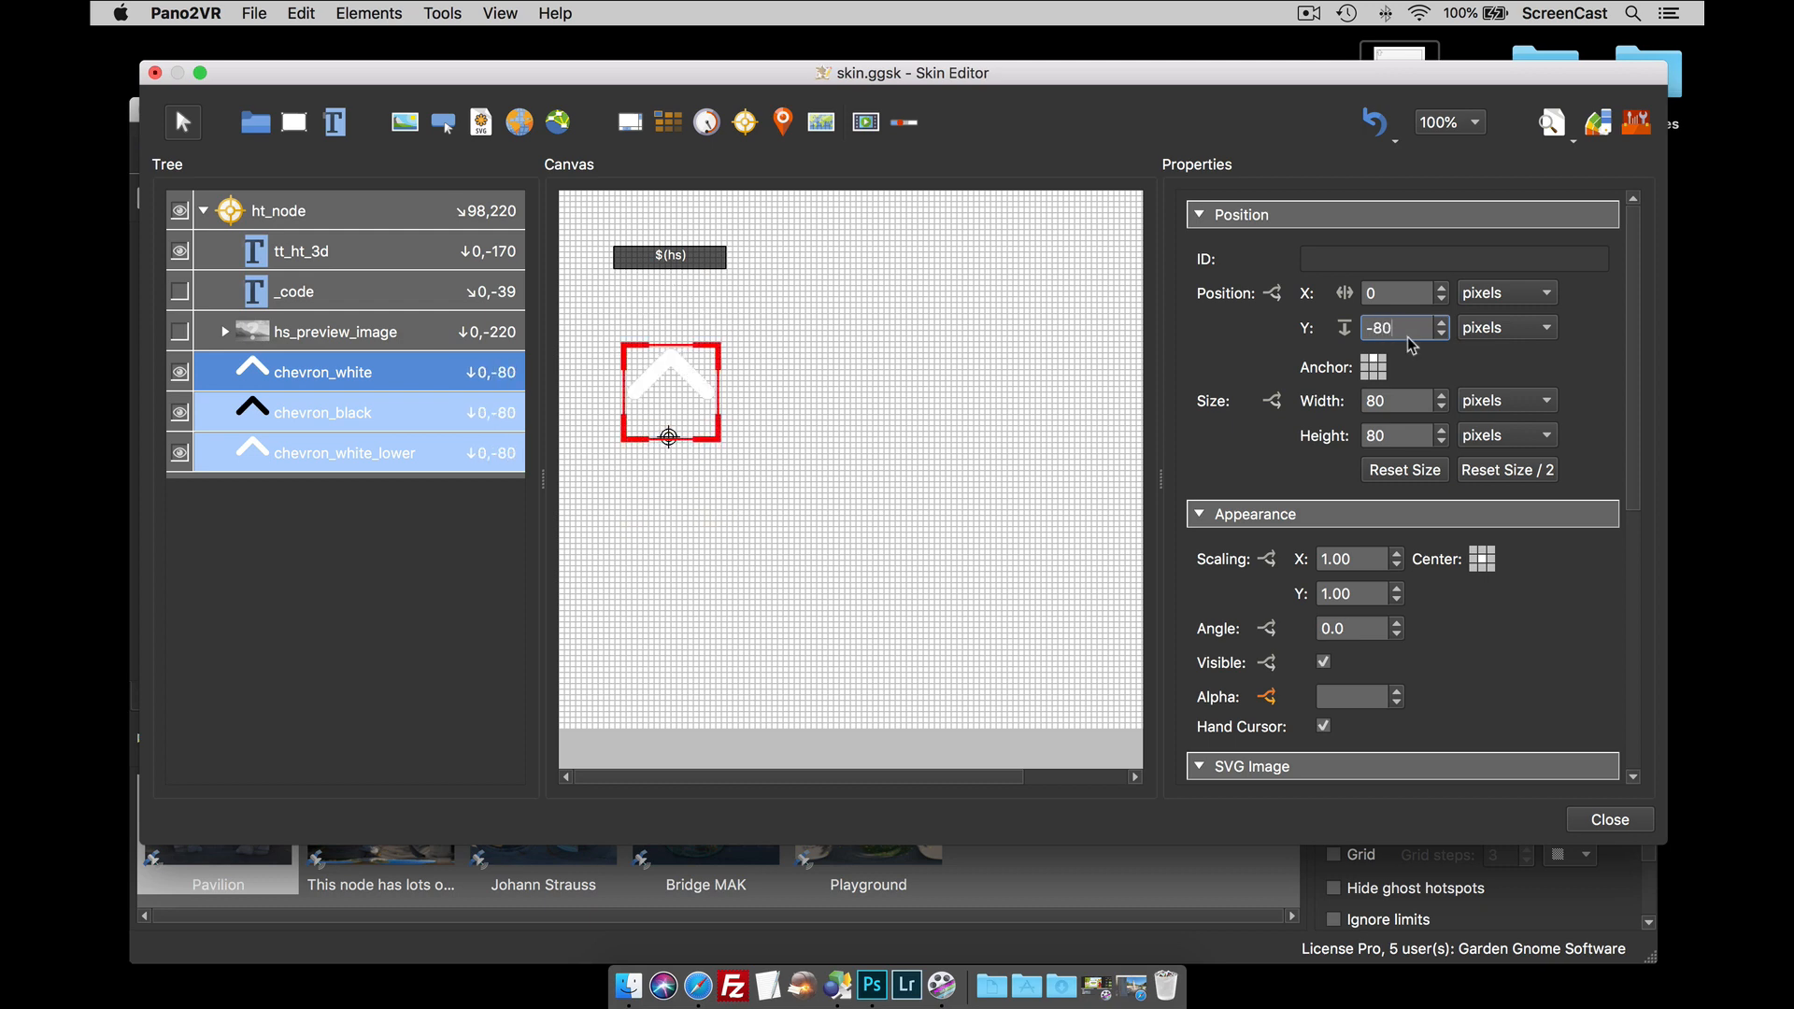
# - Save and regenerate the output, examine the repositioned chevrons around the panorama in the browser, and close the preview
pyautogui.press('super+s')
pyautogui.press('super+p')
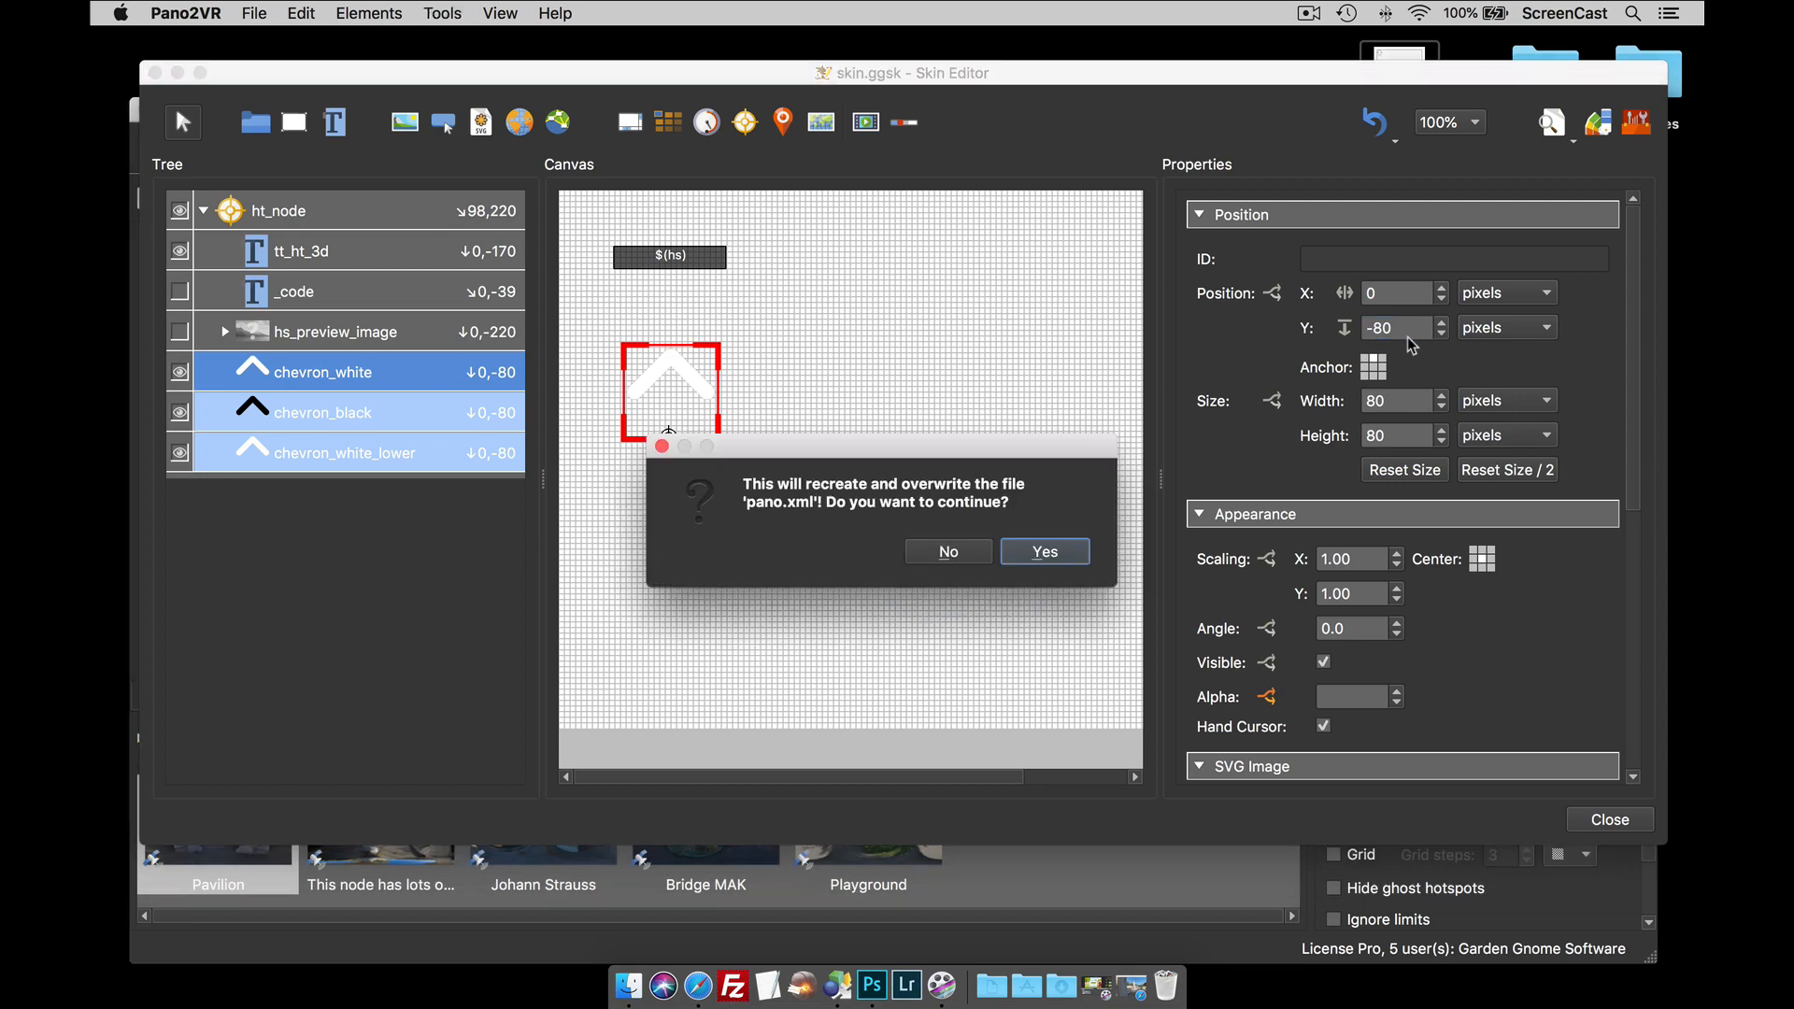
pyautogui.press('Return')
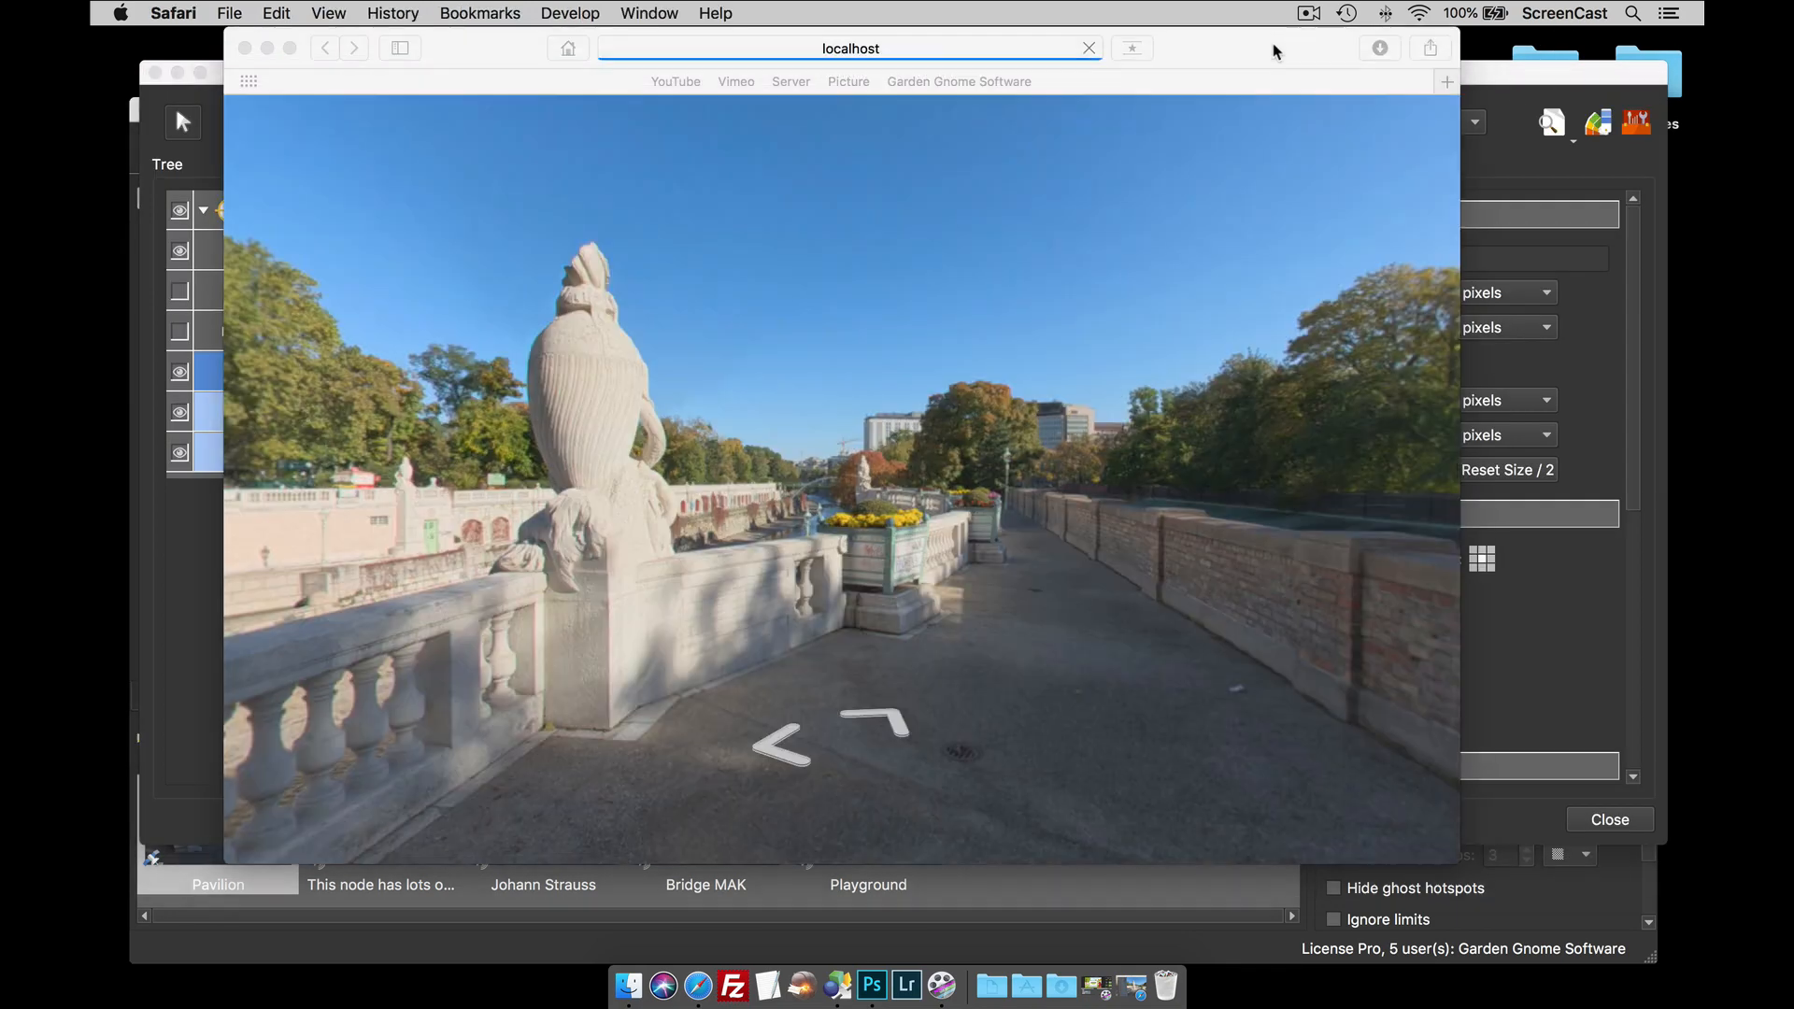
pyautogui.moveTo(1112, 524); pyautogui.dragTo(910, 546)
pyautogui.moveTo(1131, 584); pyautogui.dragTo(749, 608)
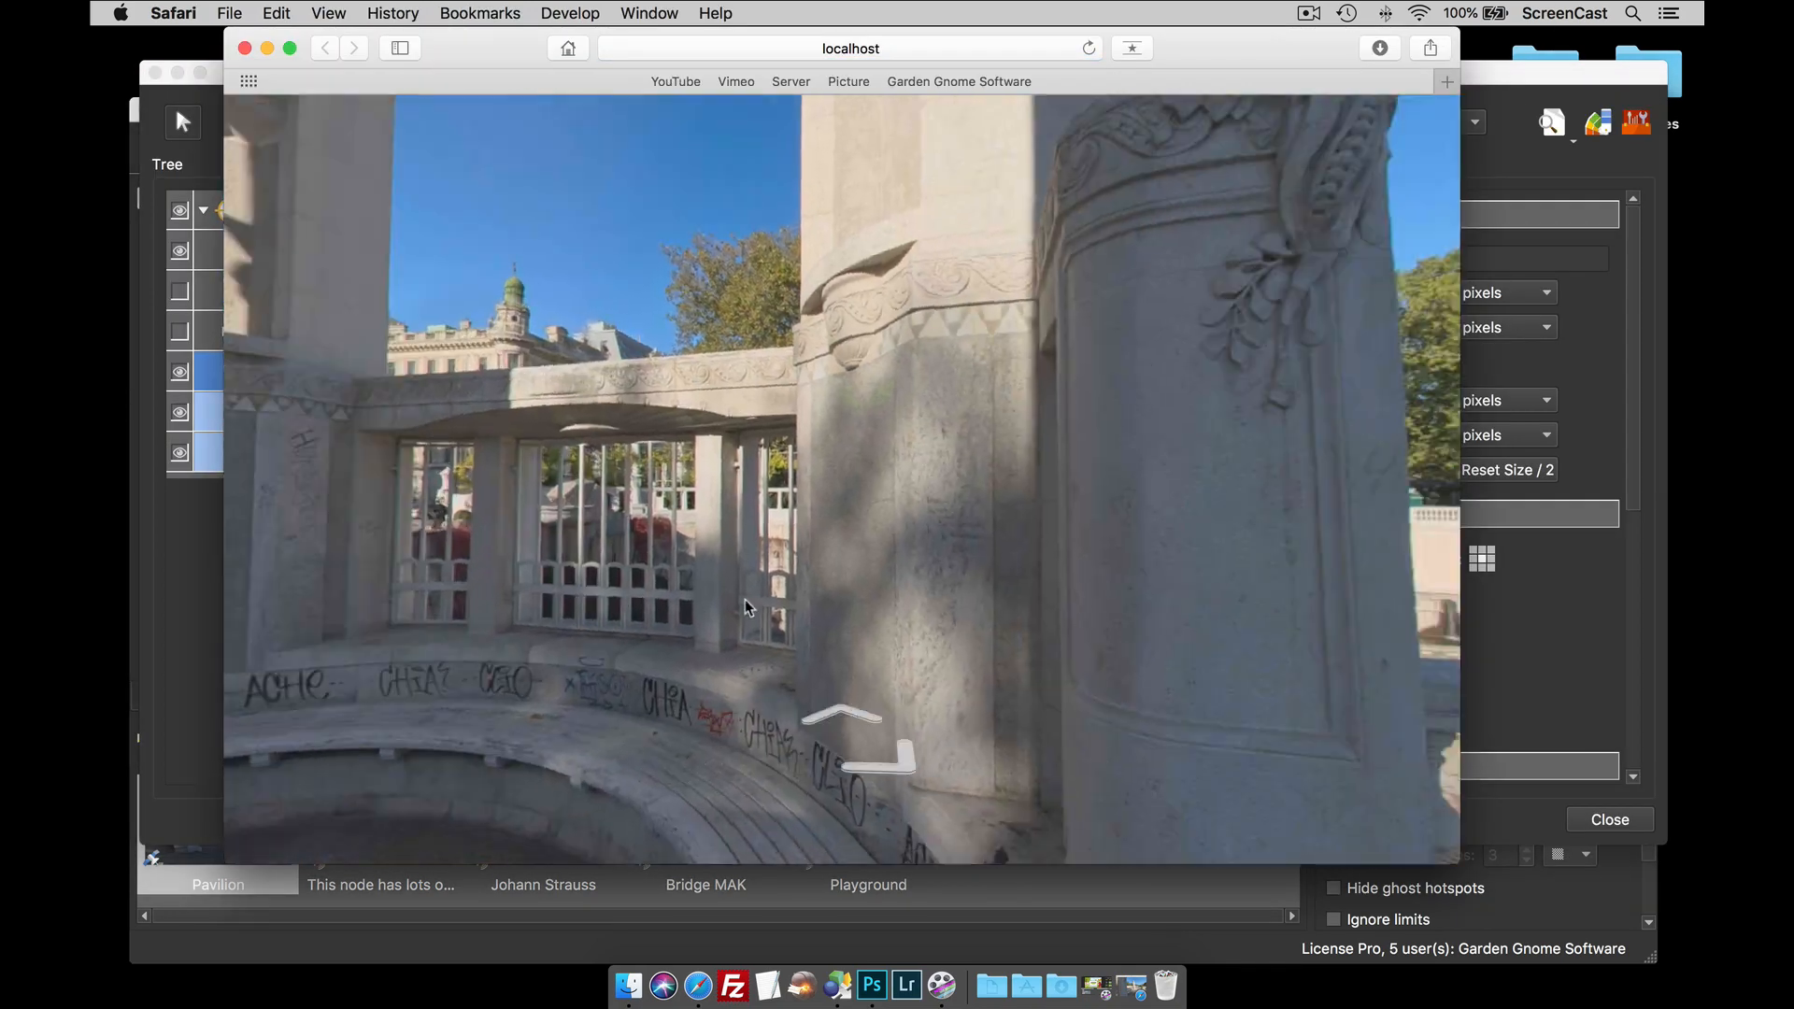
pyautogui.click(244, 48)
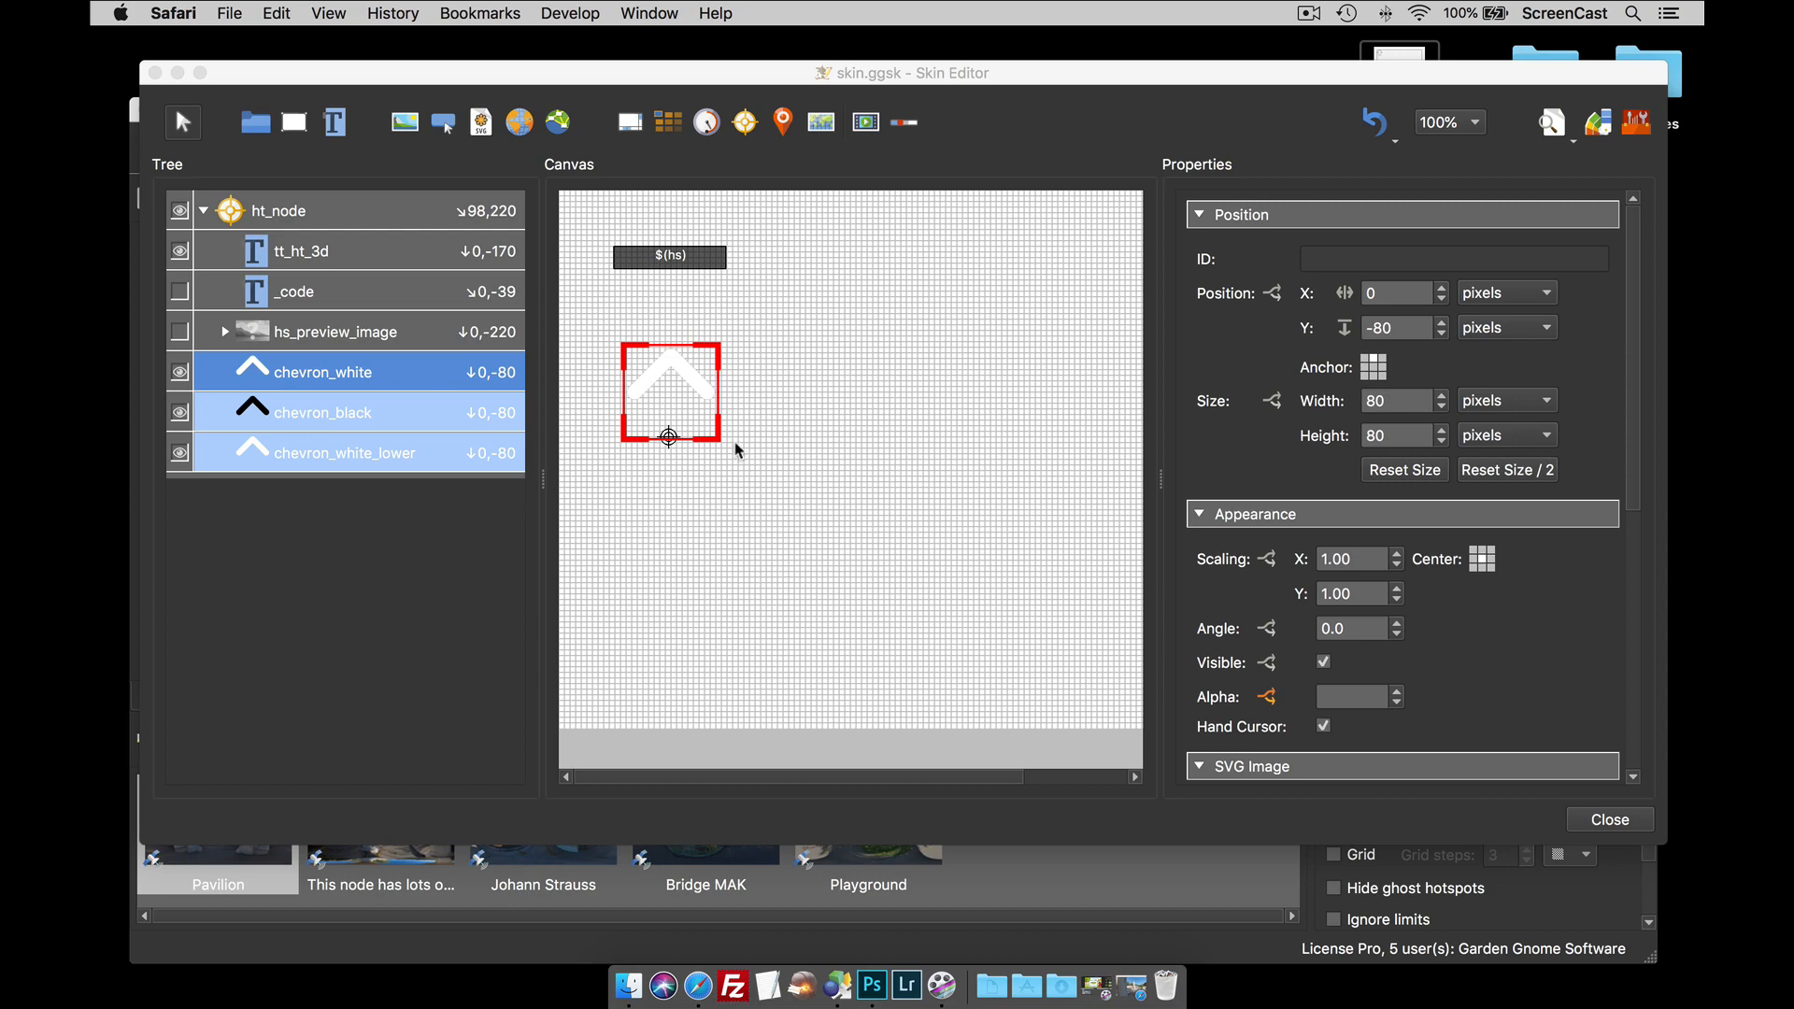
# - Regenerate the output again and examine the angle and spacing of the chevrons near the pillar in the browser
pyautogui.click(801, 434)
pyautogui.press('super+shift+g')
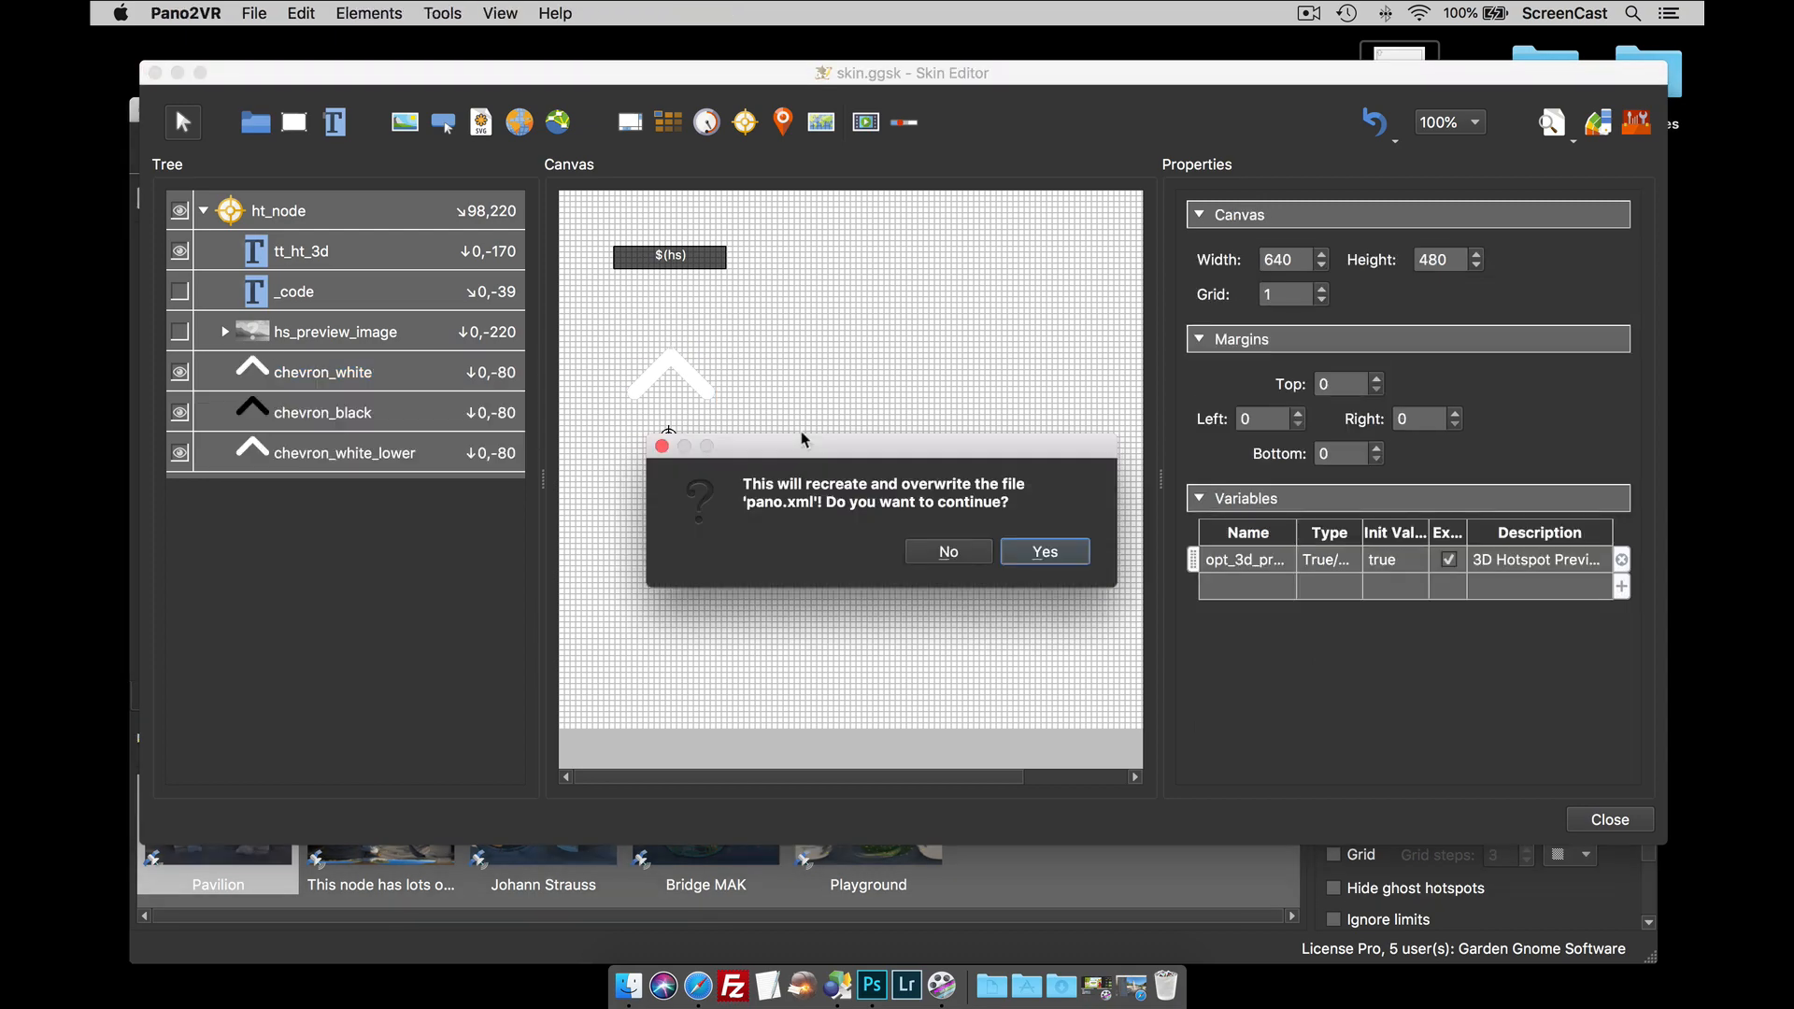
pyautogui.press('Return')
pyautogui.click(1196, 47)
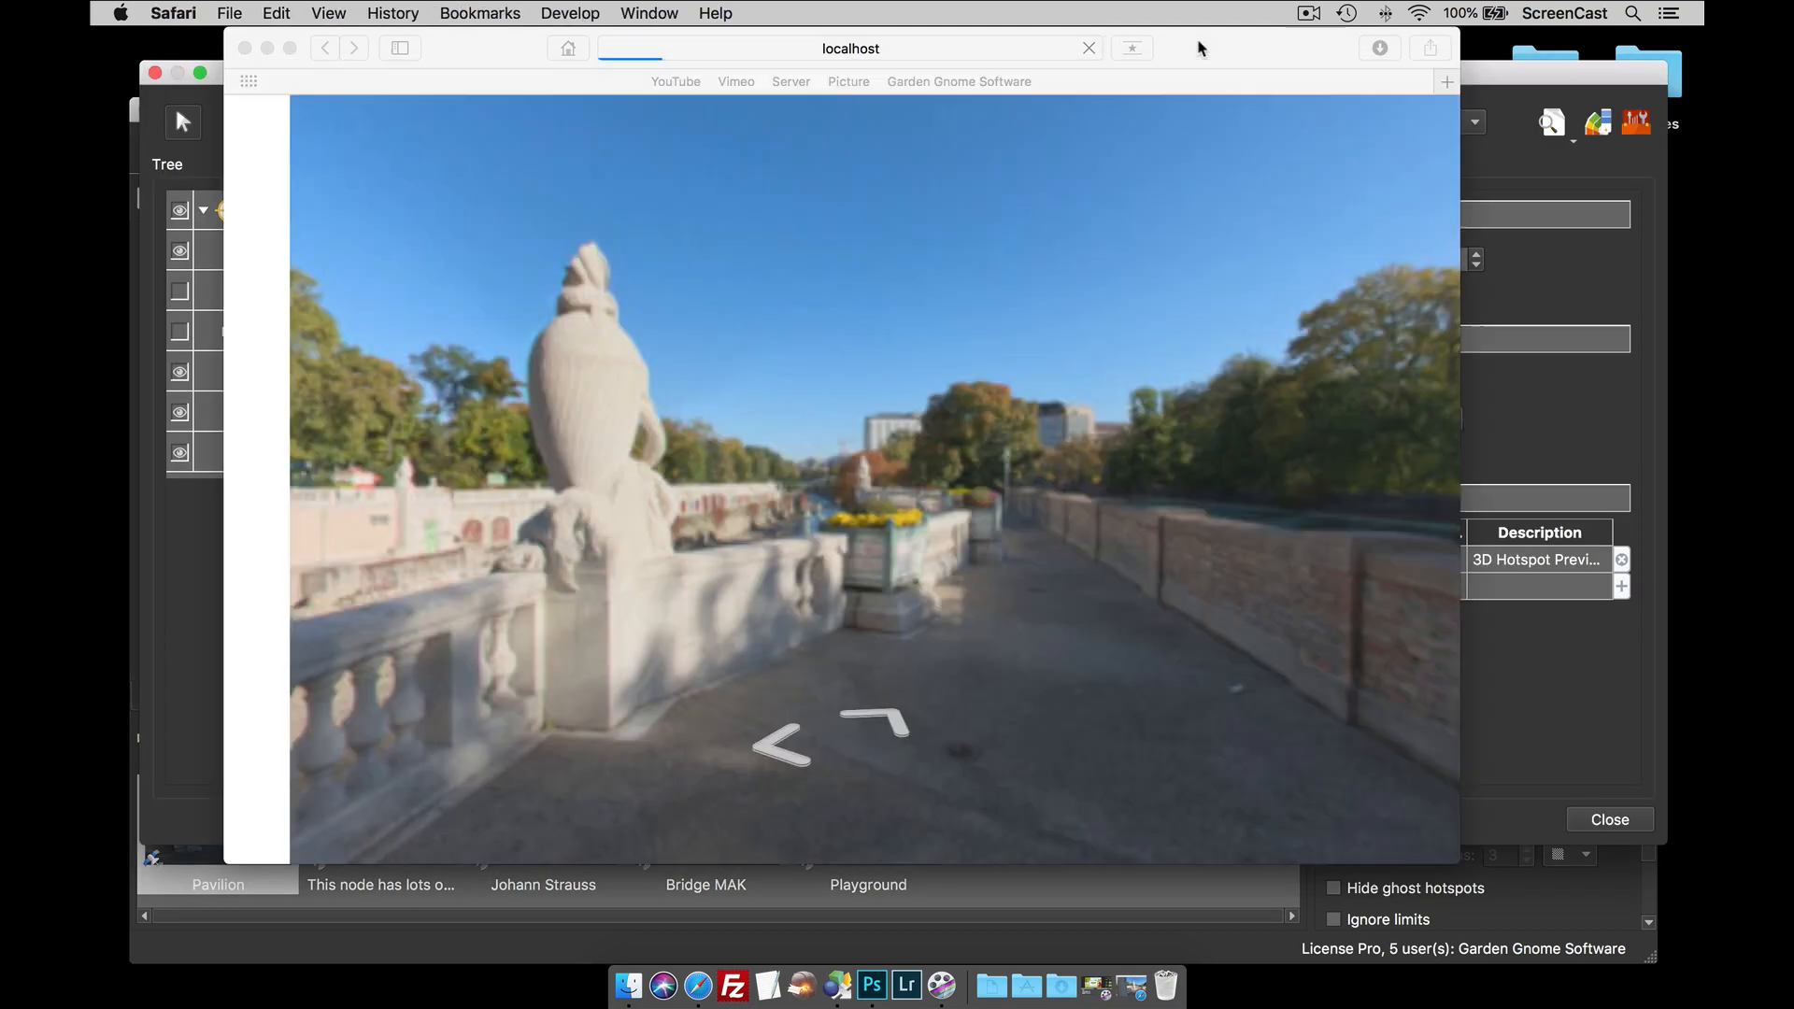
pyautogui.moveTo(664, 491); pyautogui.dragTo(785, 432)
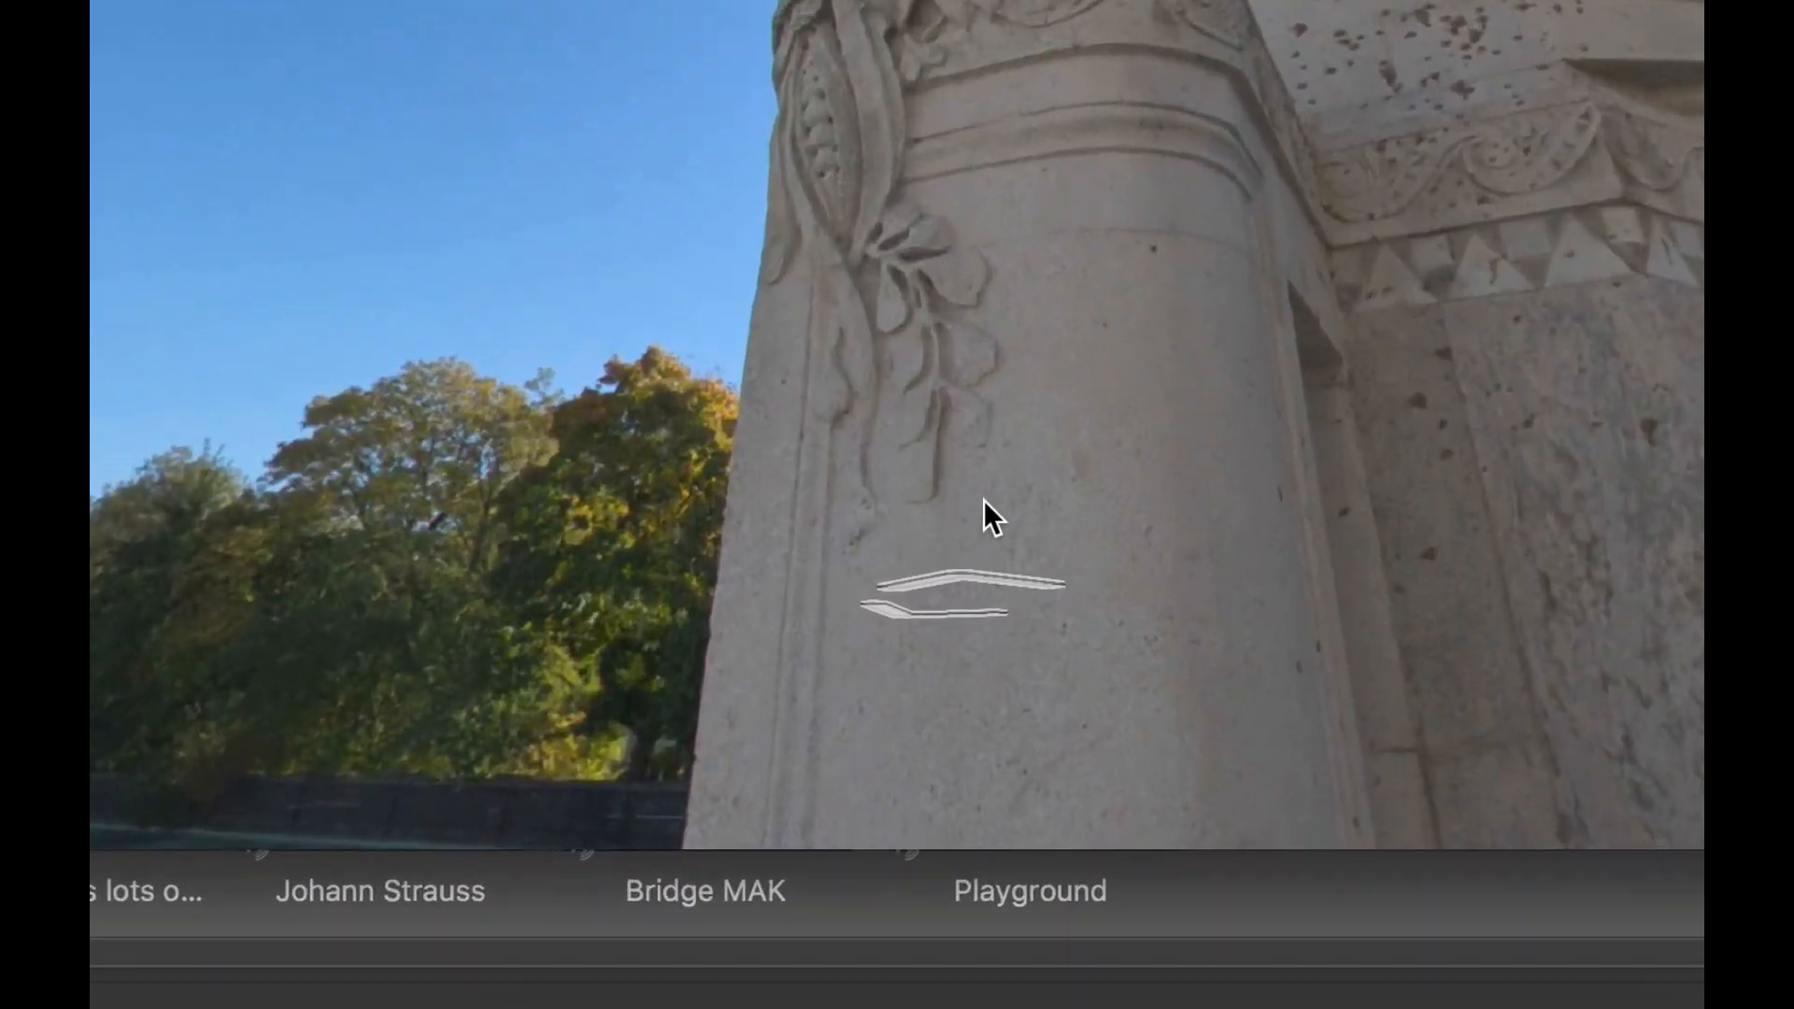
pyautogui.moveTo(866, 742)
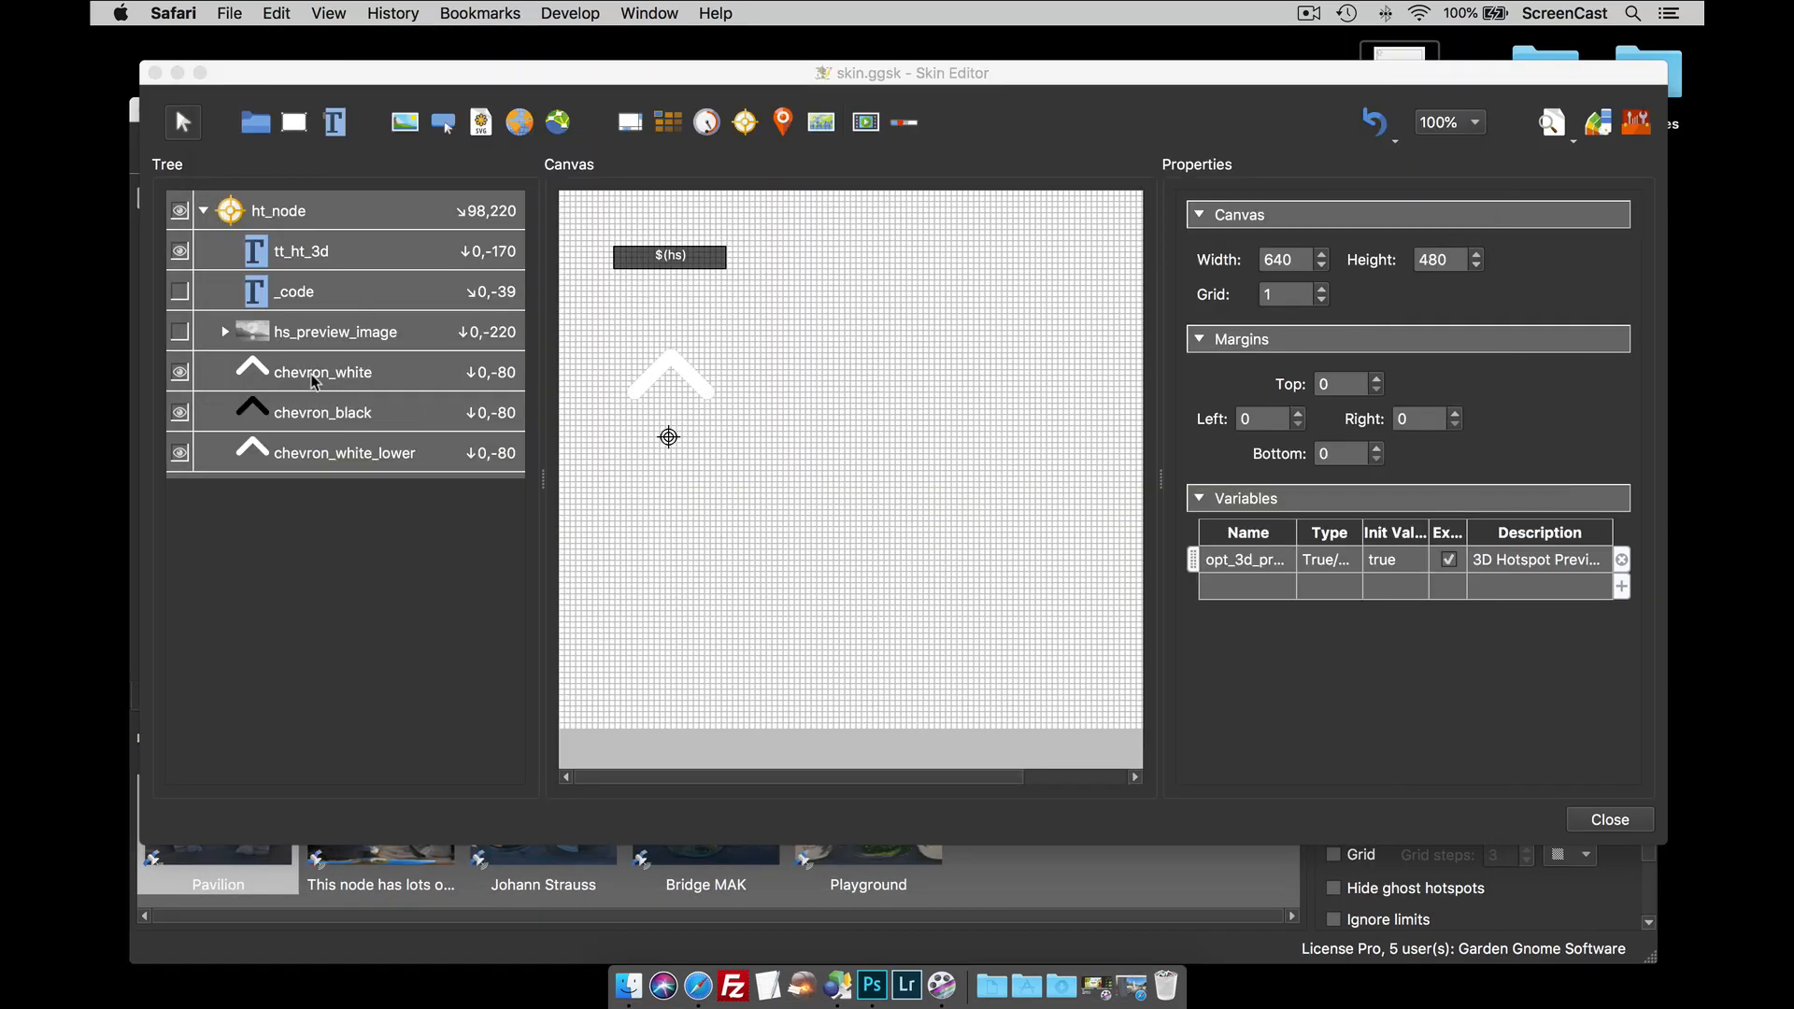
# - Hide the chevron_white, chevron_black and chevron_white_lower elements in the hotspot template
pyautogui.click(314, 373)
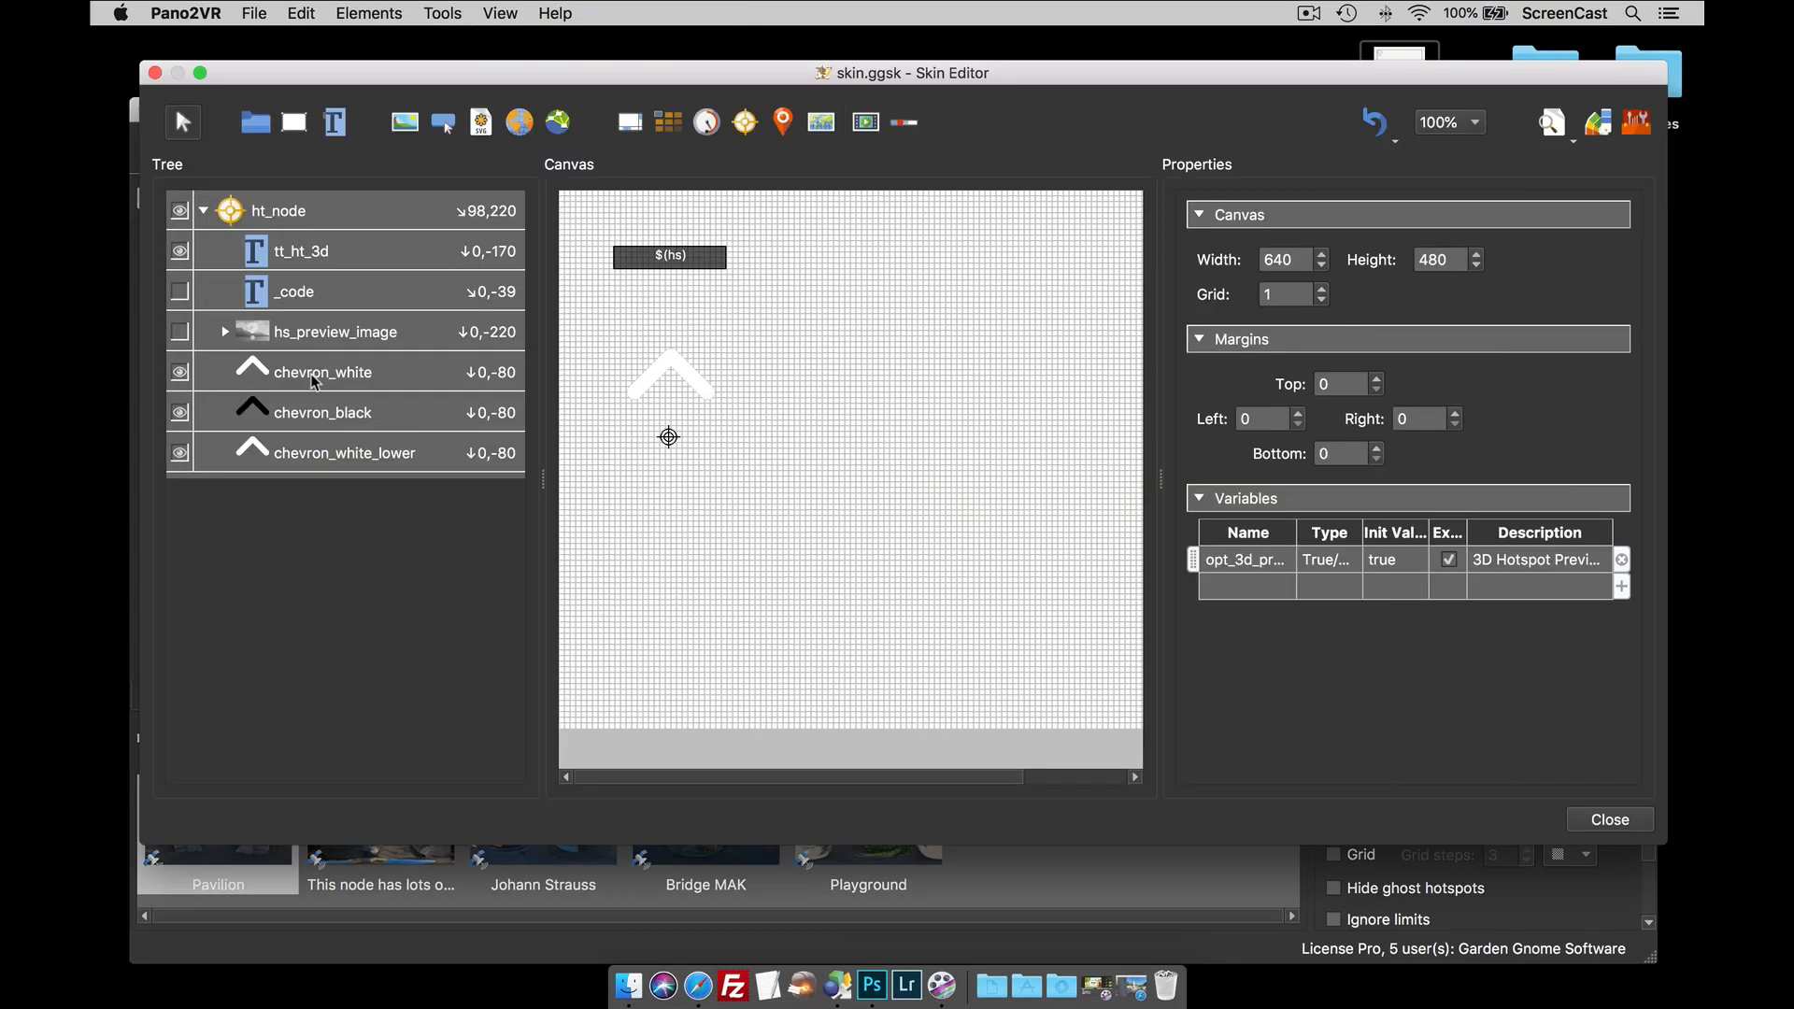
pyautogui.click(325, 416)
pyautogui.click(332, 452)
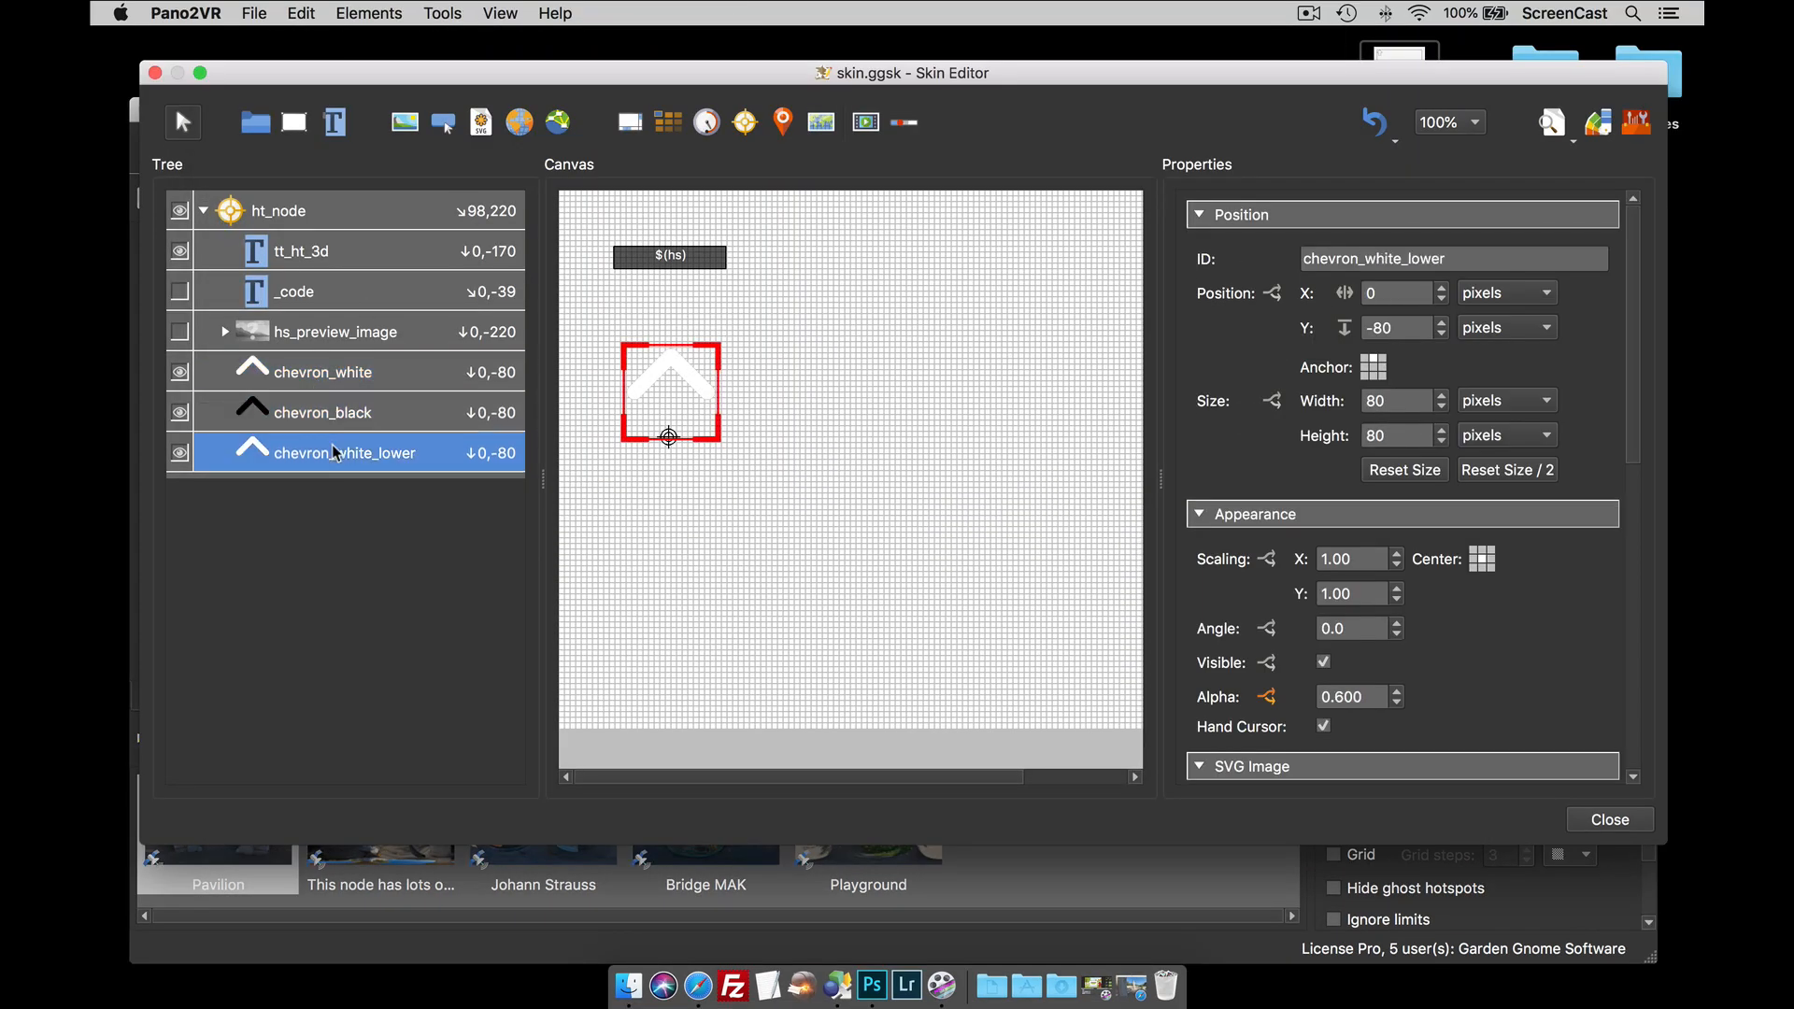
pyautogui.click(341, 374)
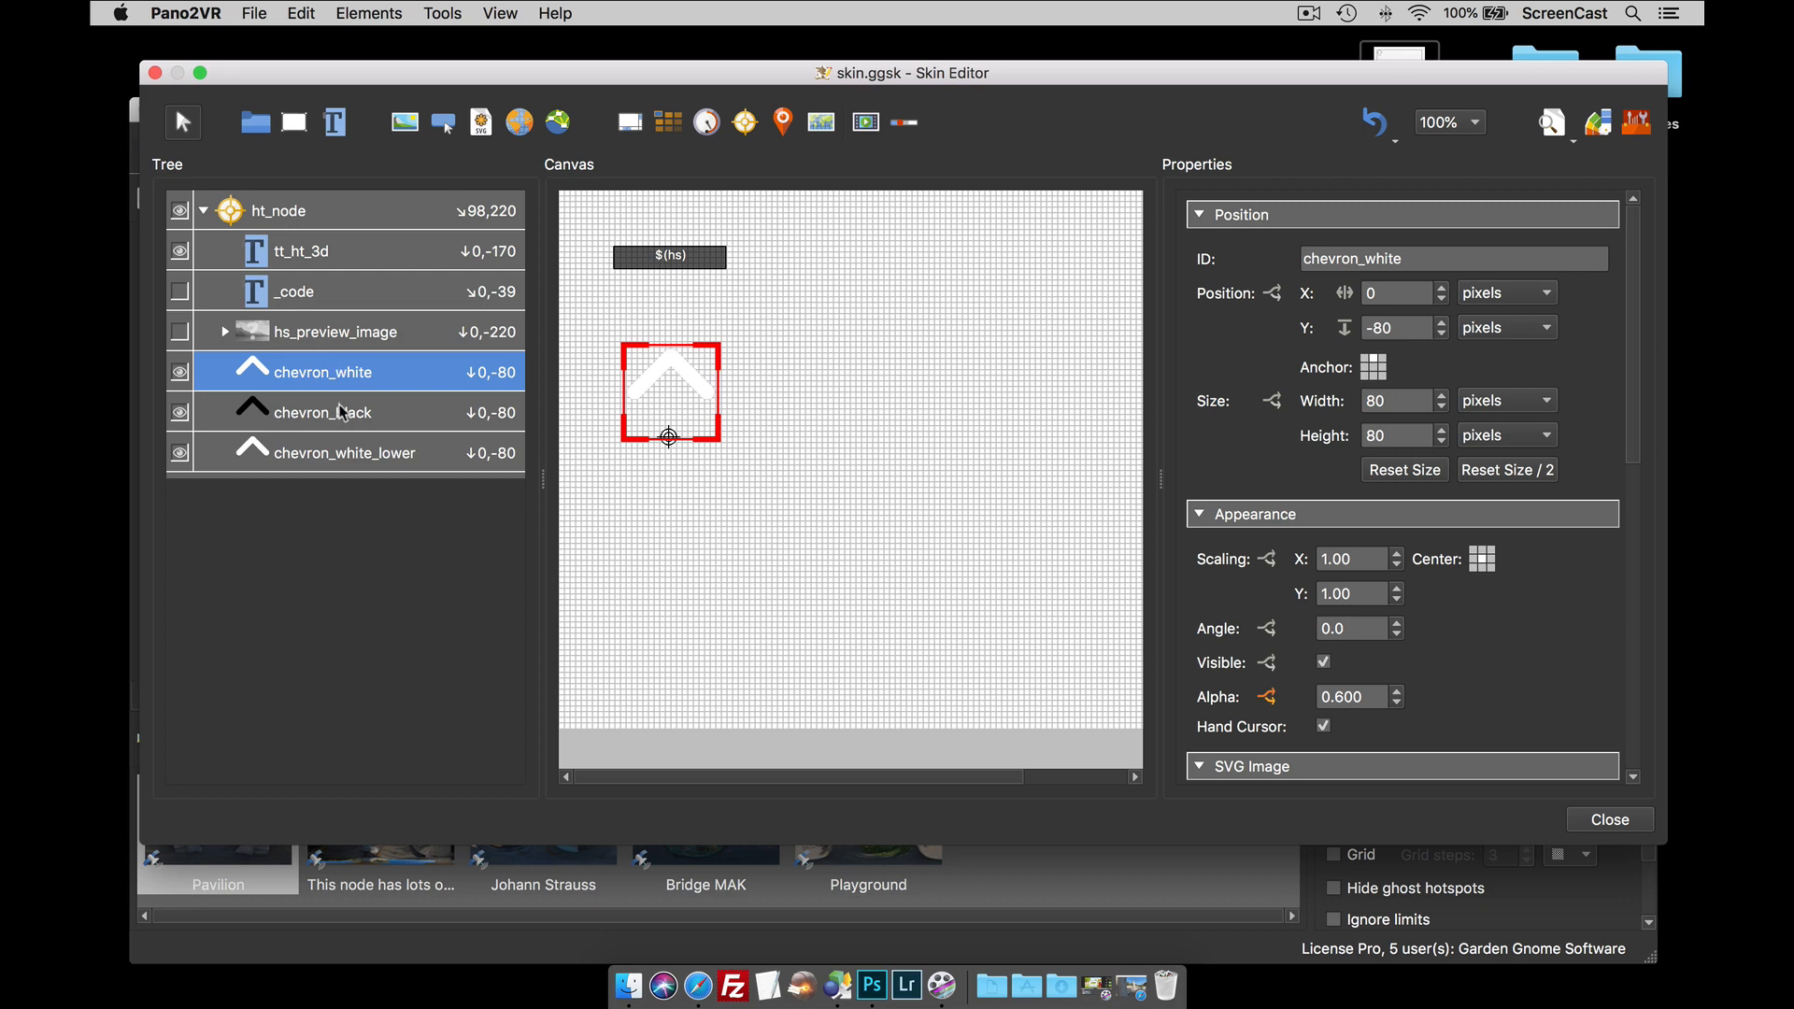
pyautogui.keyDown('shift'); pyautogui.click(347, 455); pyautogui.keyUp('shift')
pyautogui.click(180, 374)
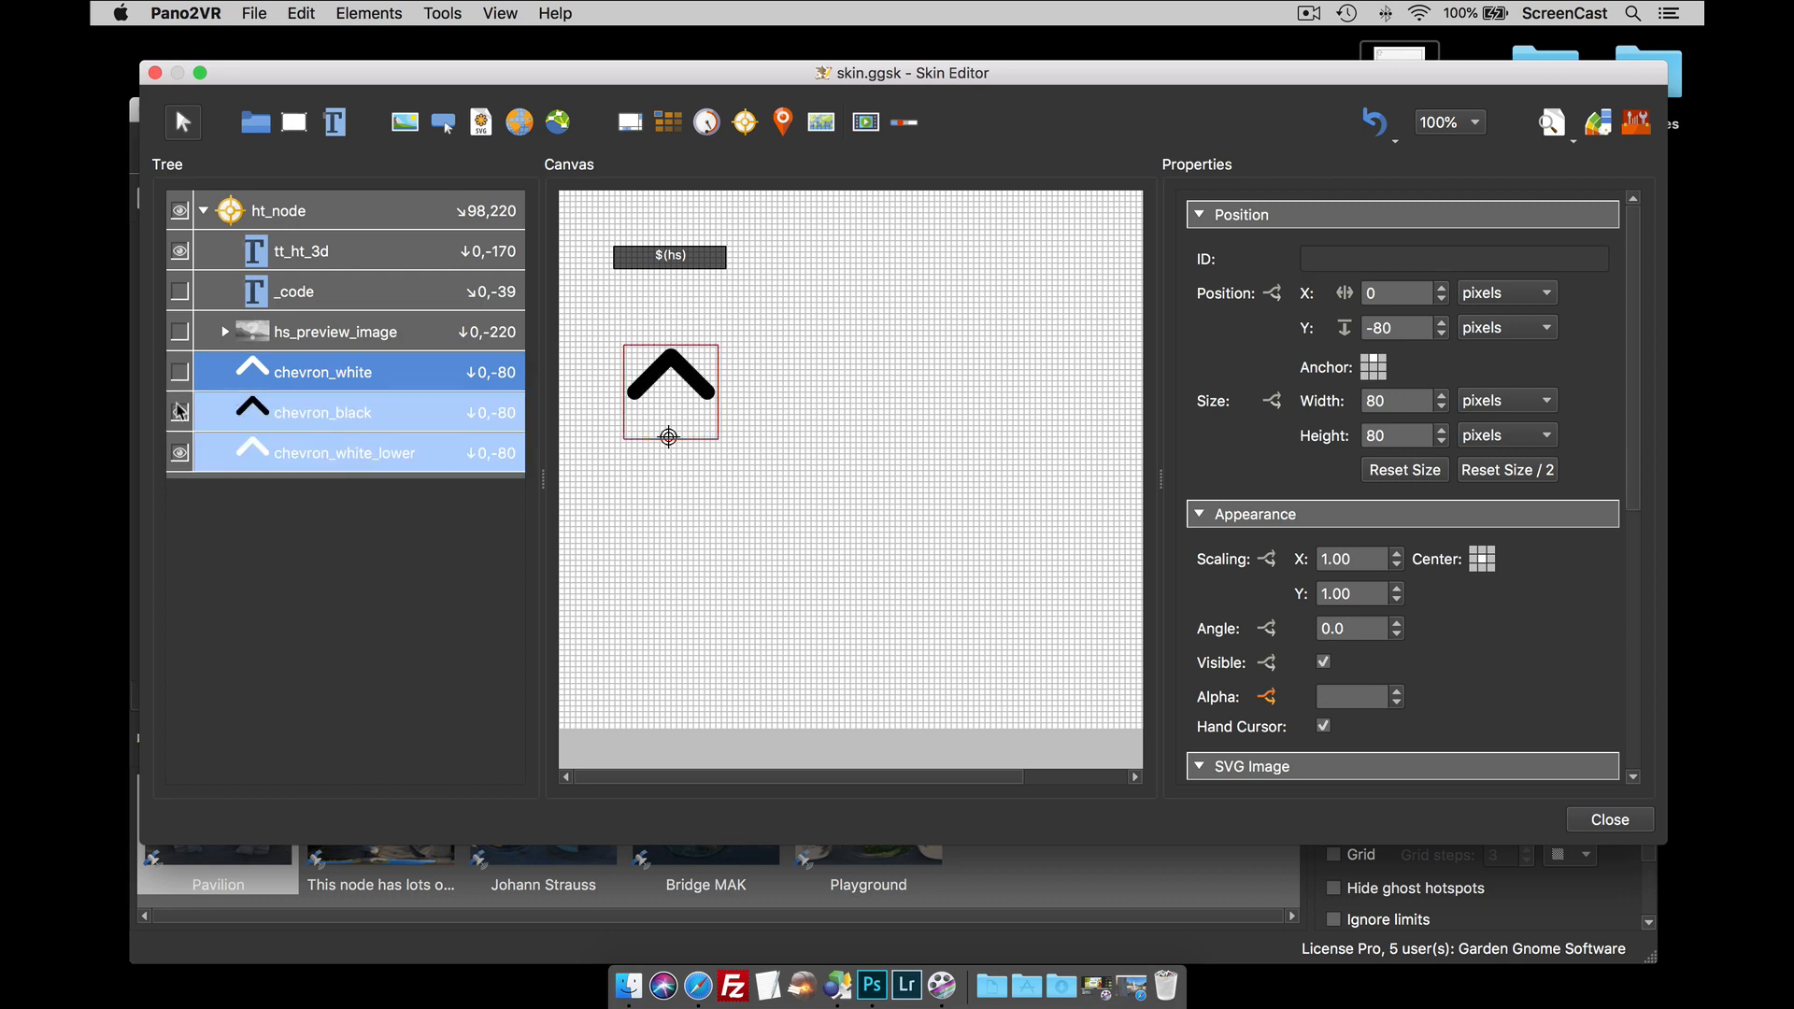
pyautogui.click(179, 412)
pyautogui.click(179, 452)
pyautogui.scroll(-5, 1456, 671)
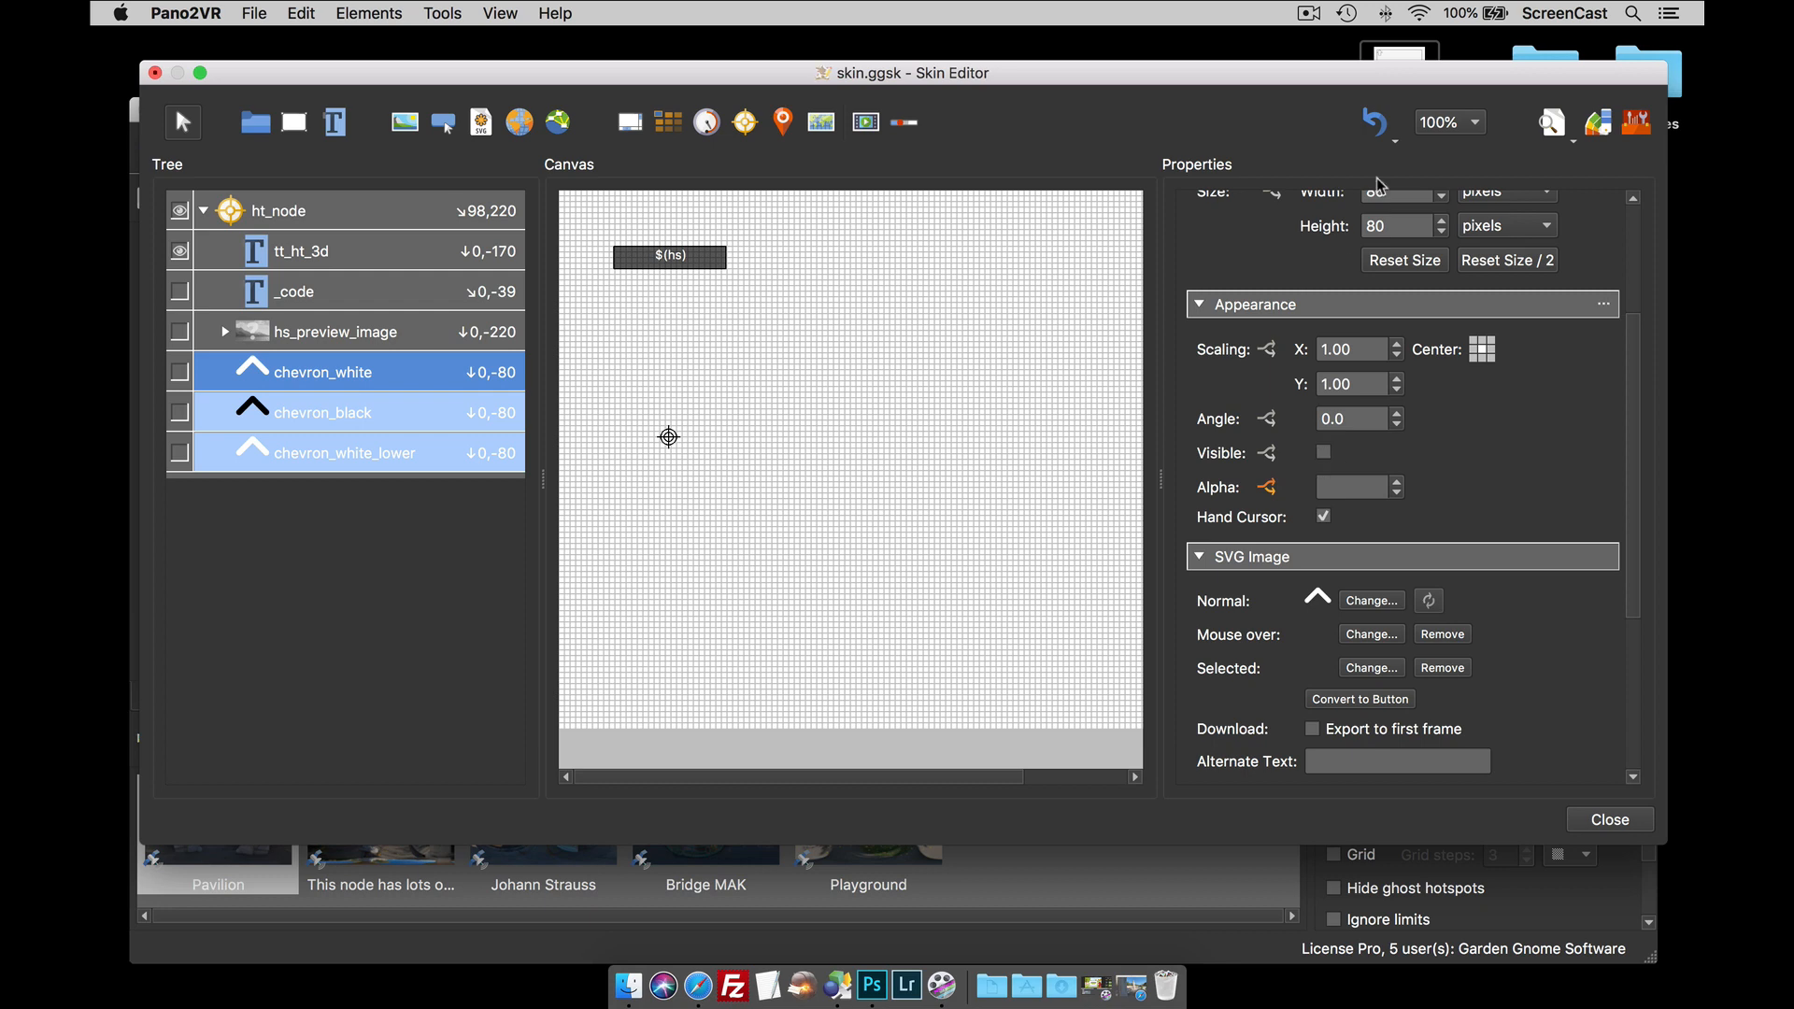
# - Add an SVG arrow to the canvas just above the hotspot's centre at about 78, 127 and nest it inside ht_node
pyautogui.moveTo(1380, 67); pyautogui.dragTo(710, 376)
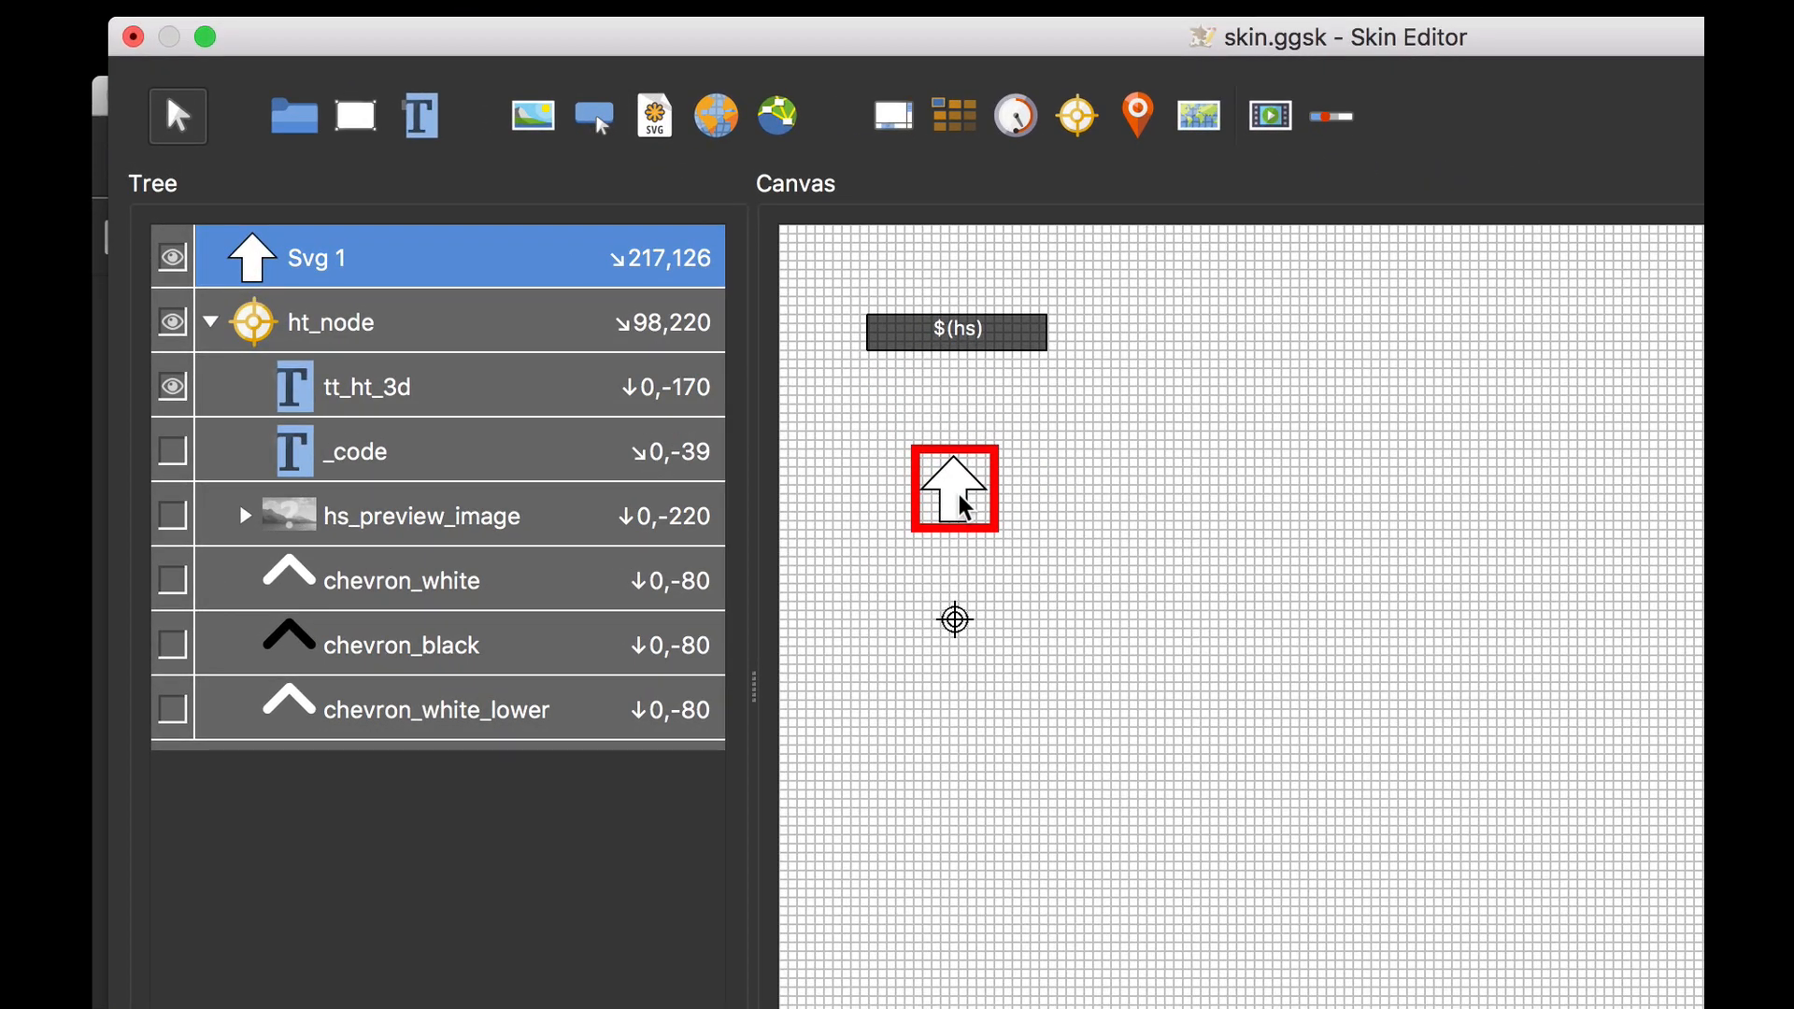
pyautogui.moveTo(962, 508); pyautogui.dragTo(962, 507)
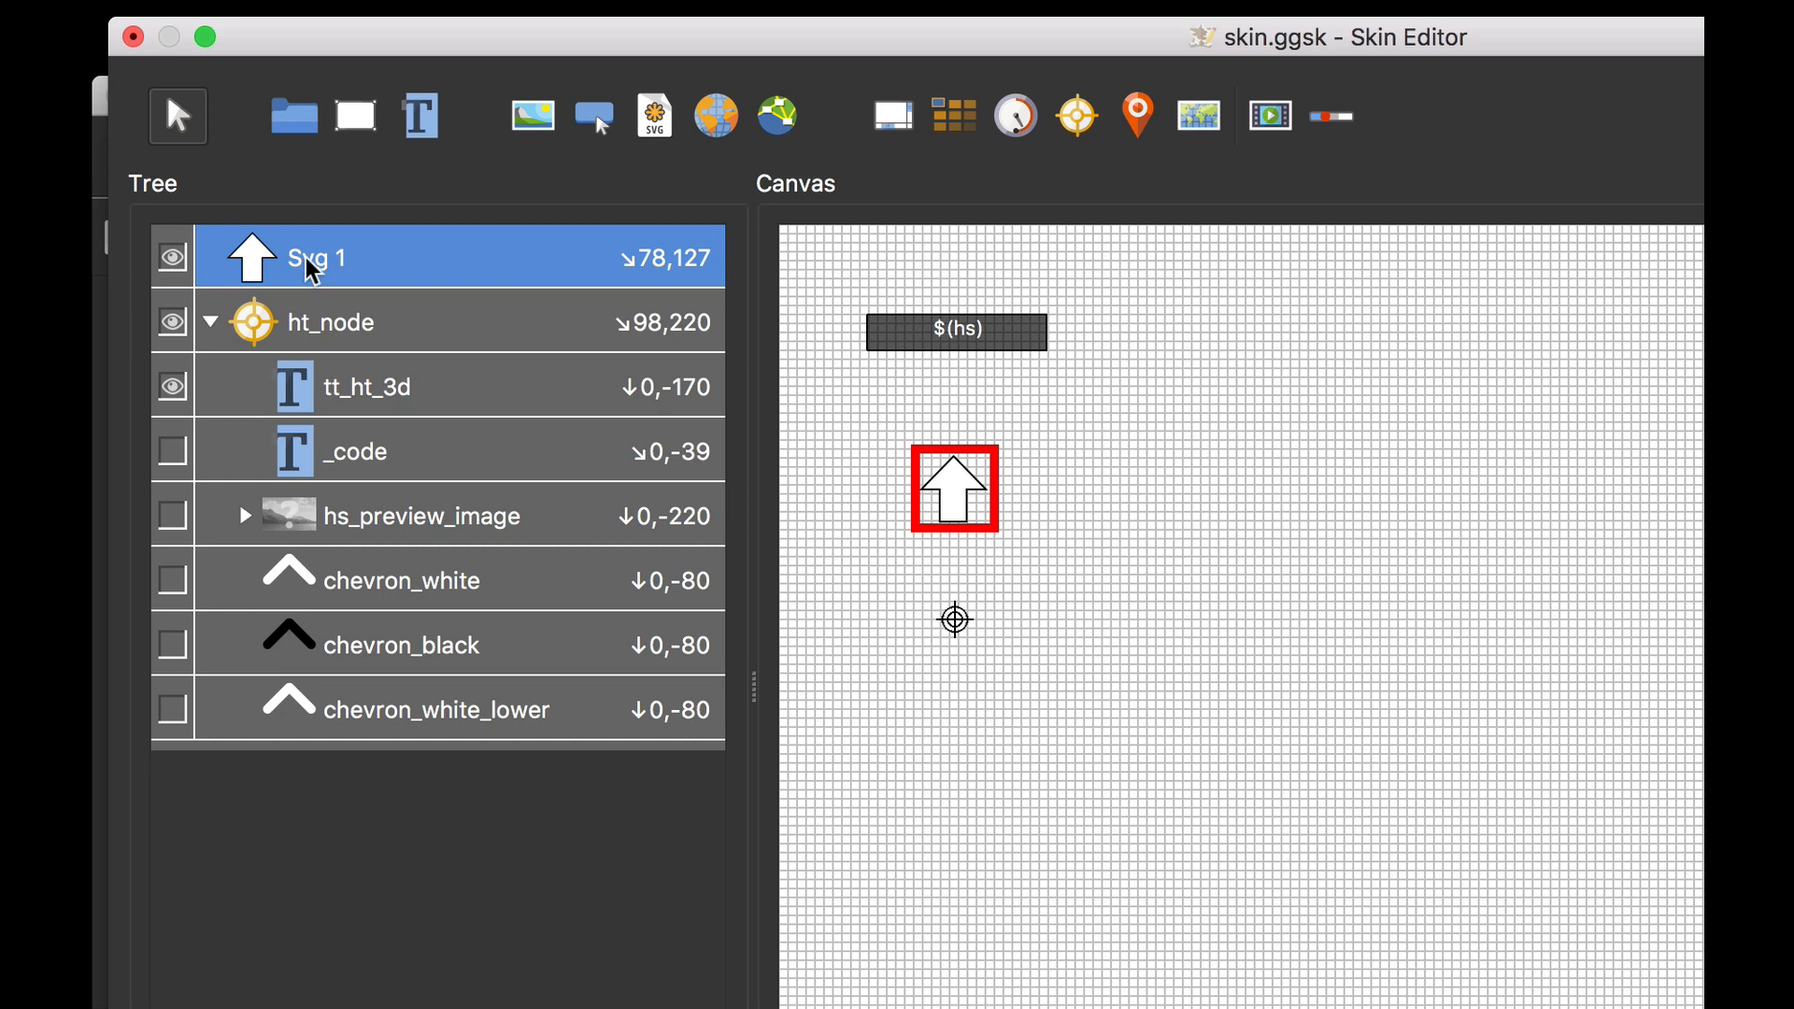
pyautogui.moveTo(338, 267); pyautogui.dragTo(308, 321)
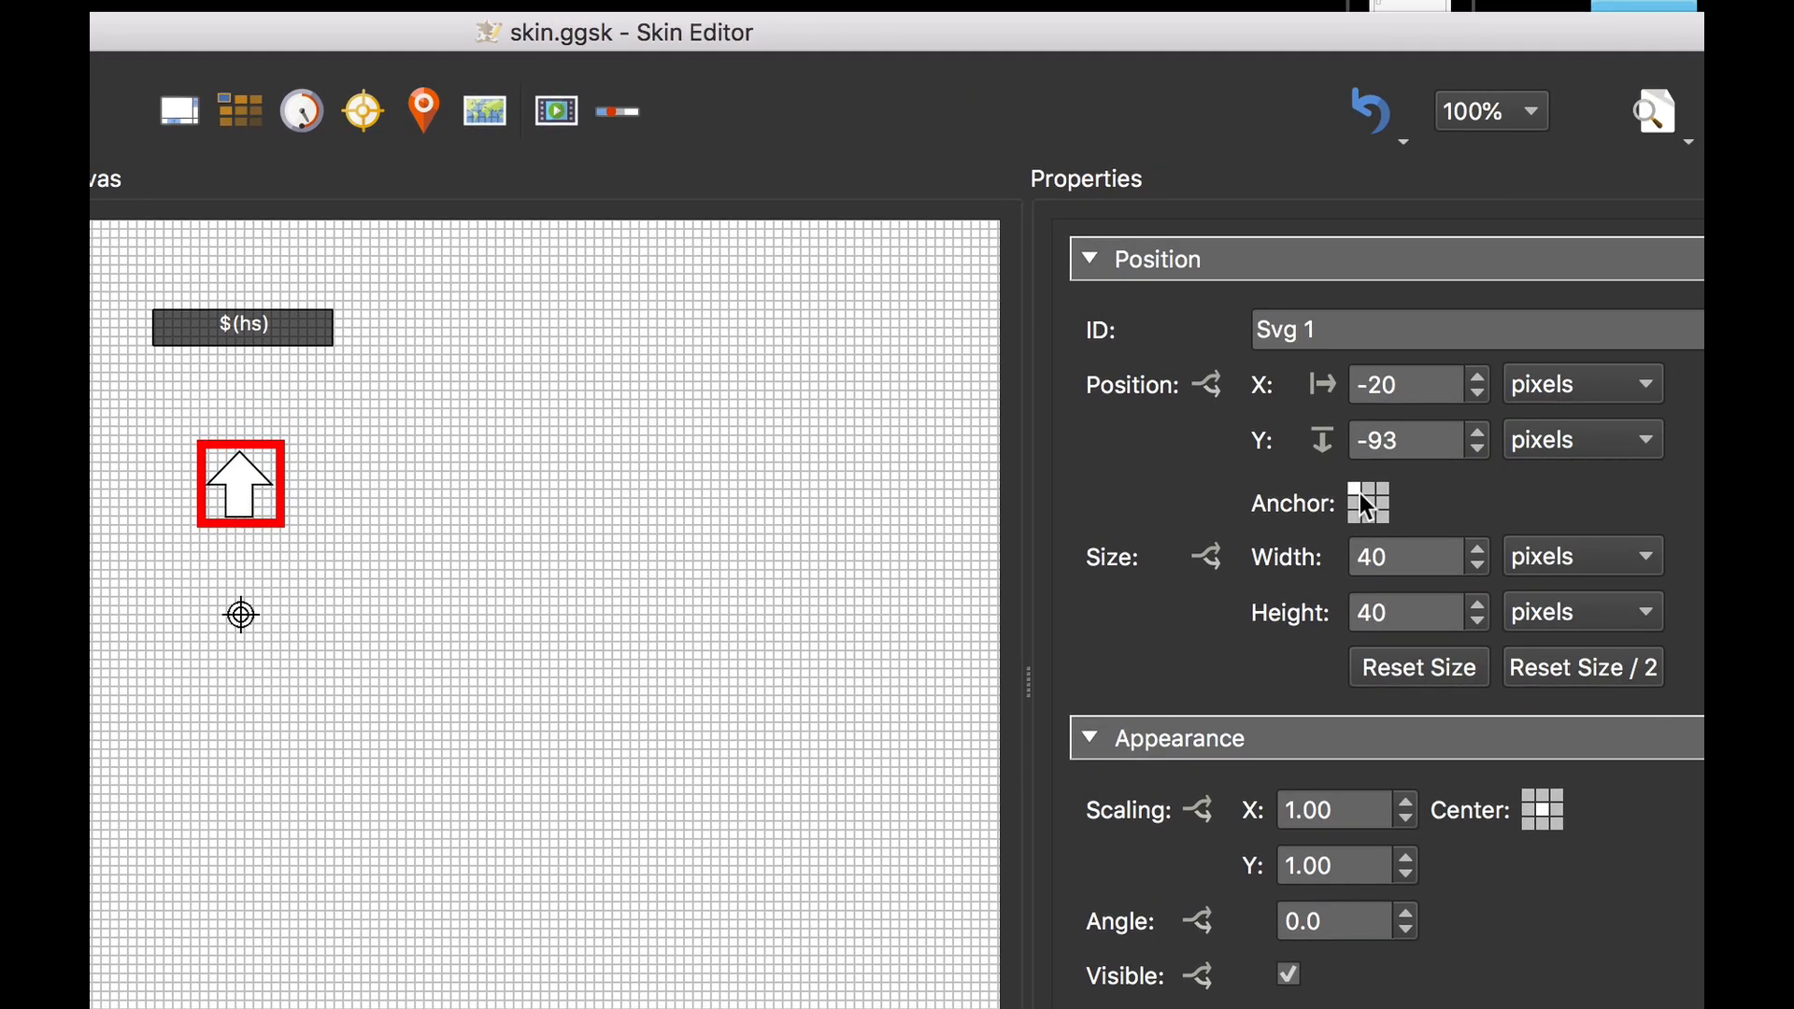
# - Anchor the SVG arrow at top centre and set its position to X 0 and Y -100 pixels
pyautogui.click(1368, 484)
pyautogui.moveTo(1397, 385); pyautogui.dragTo(1290, 385)
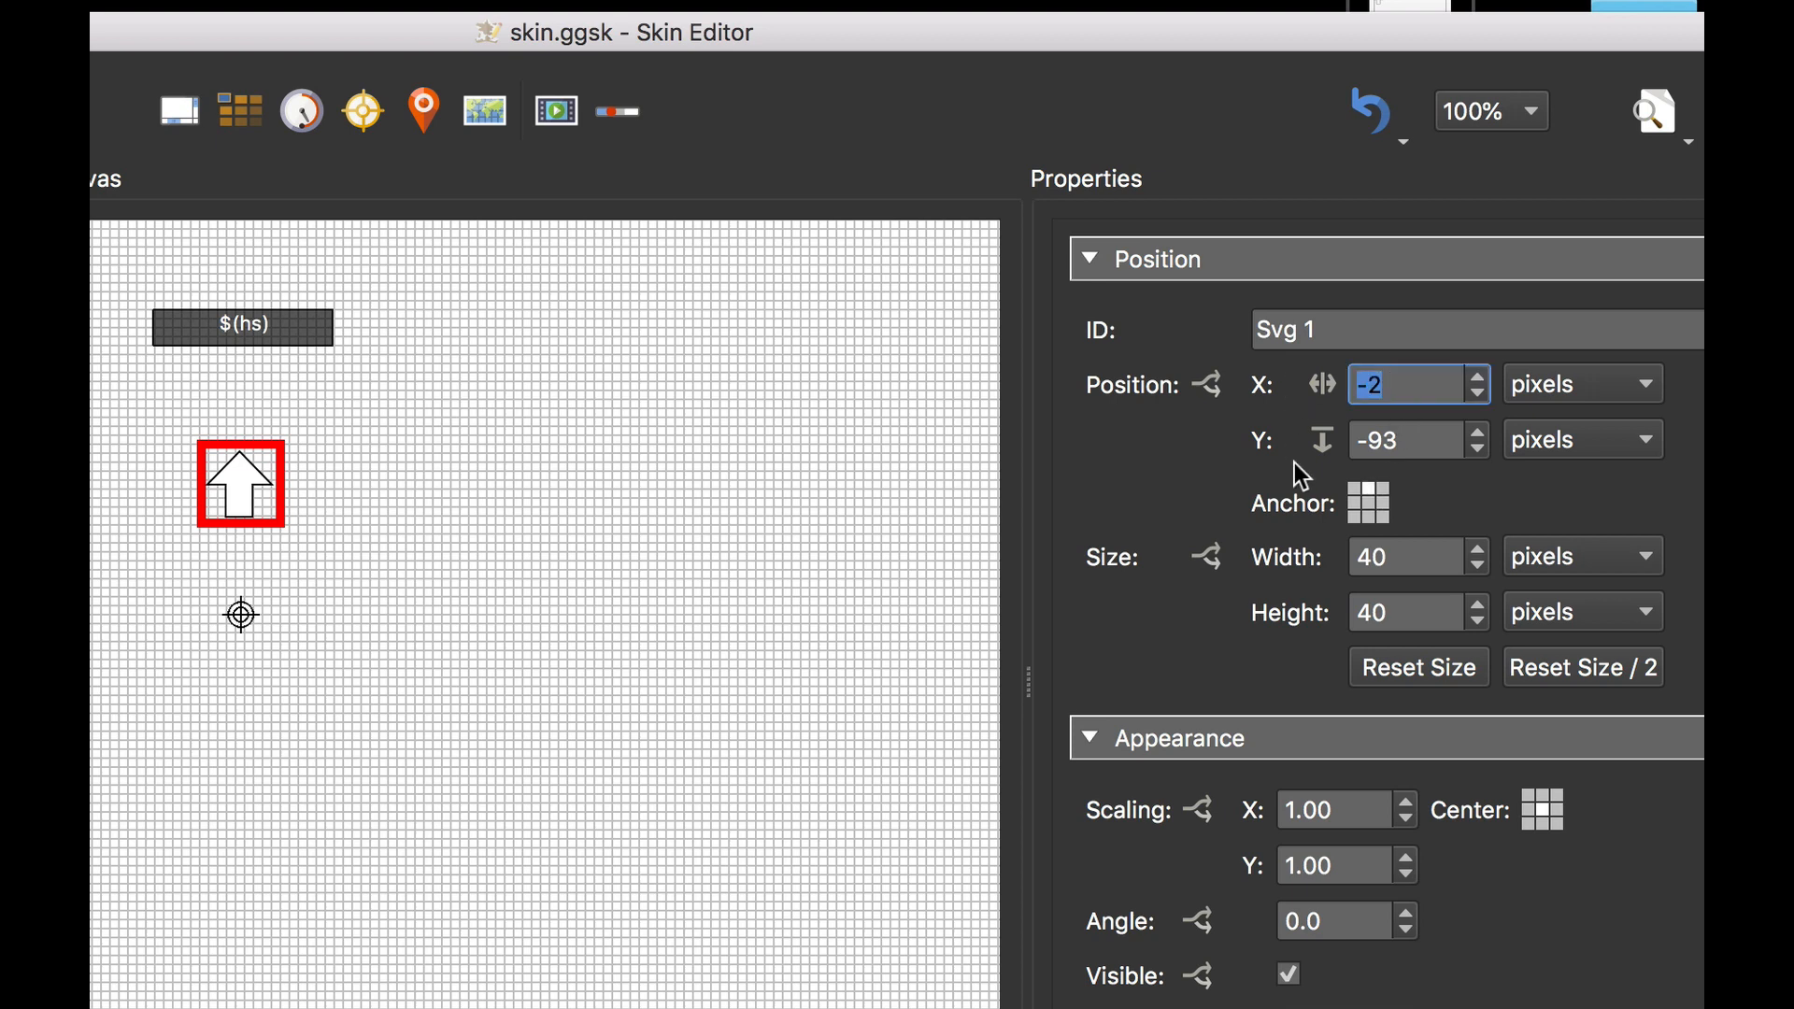
pyautogui.write('0')
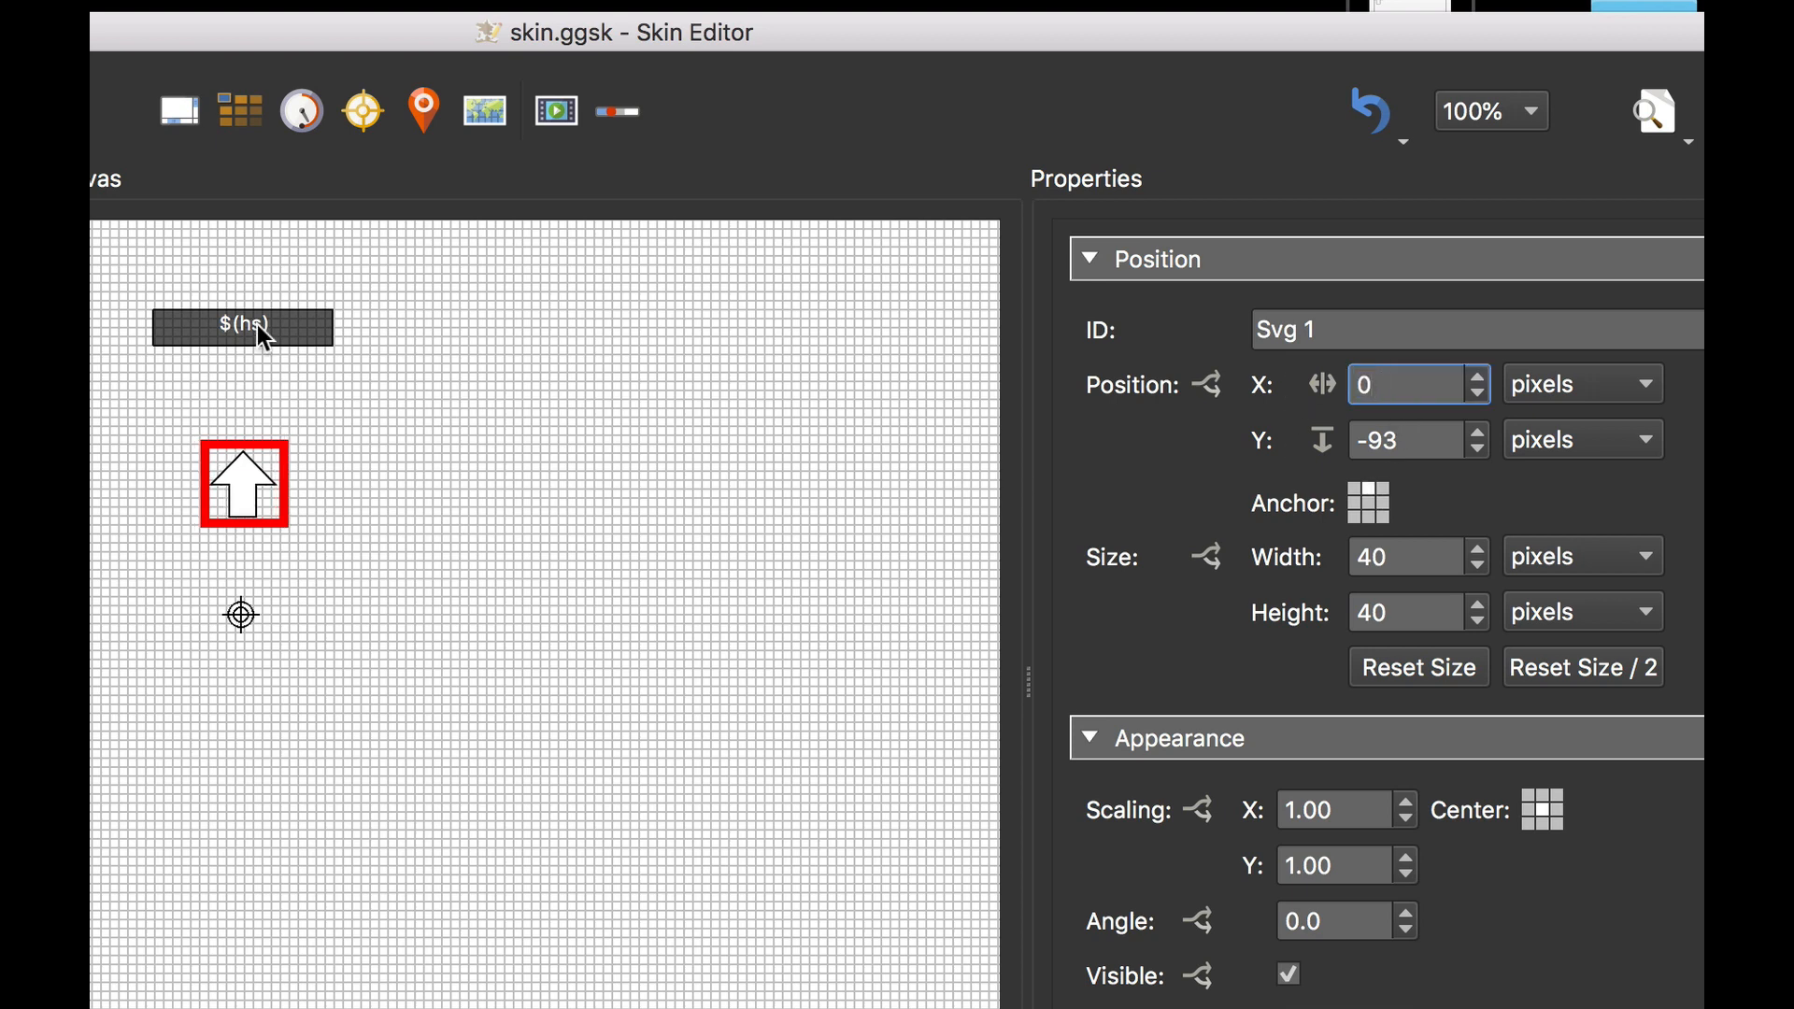
pyautogui.click(1405, 439)
pyautogui.press('BackSpace')
pyautogui.press('BackSpace')
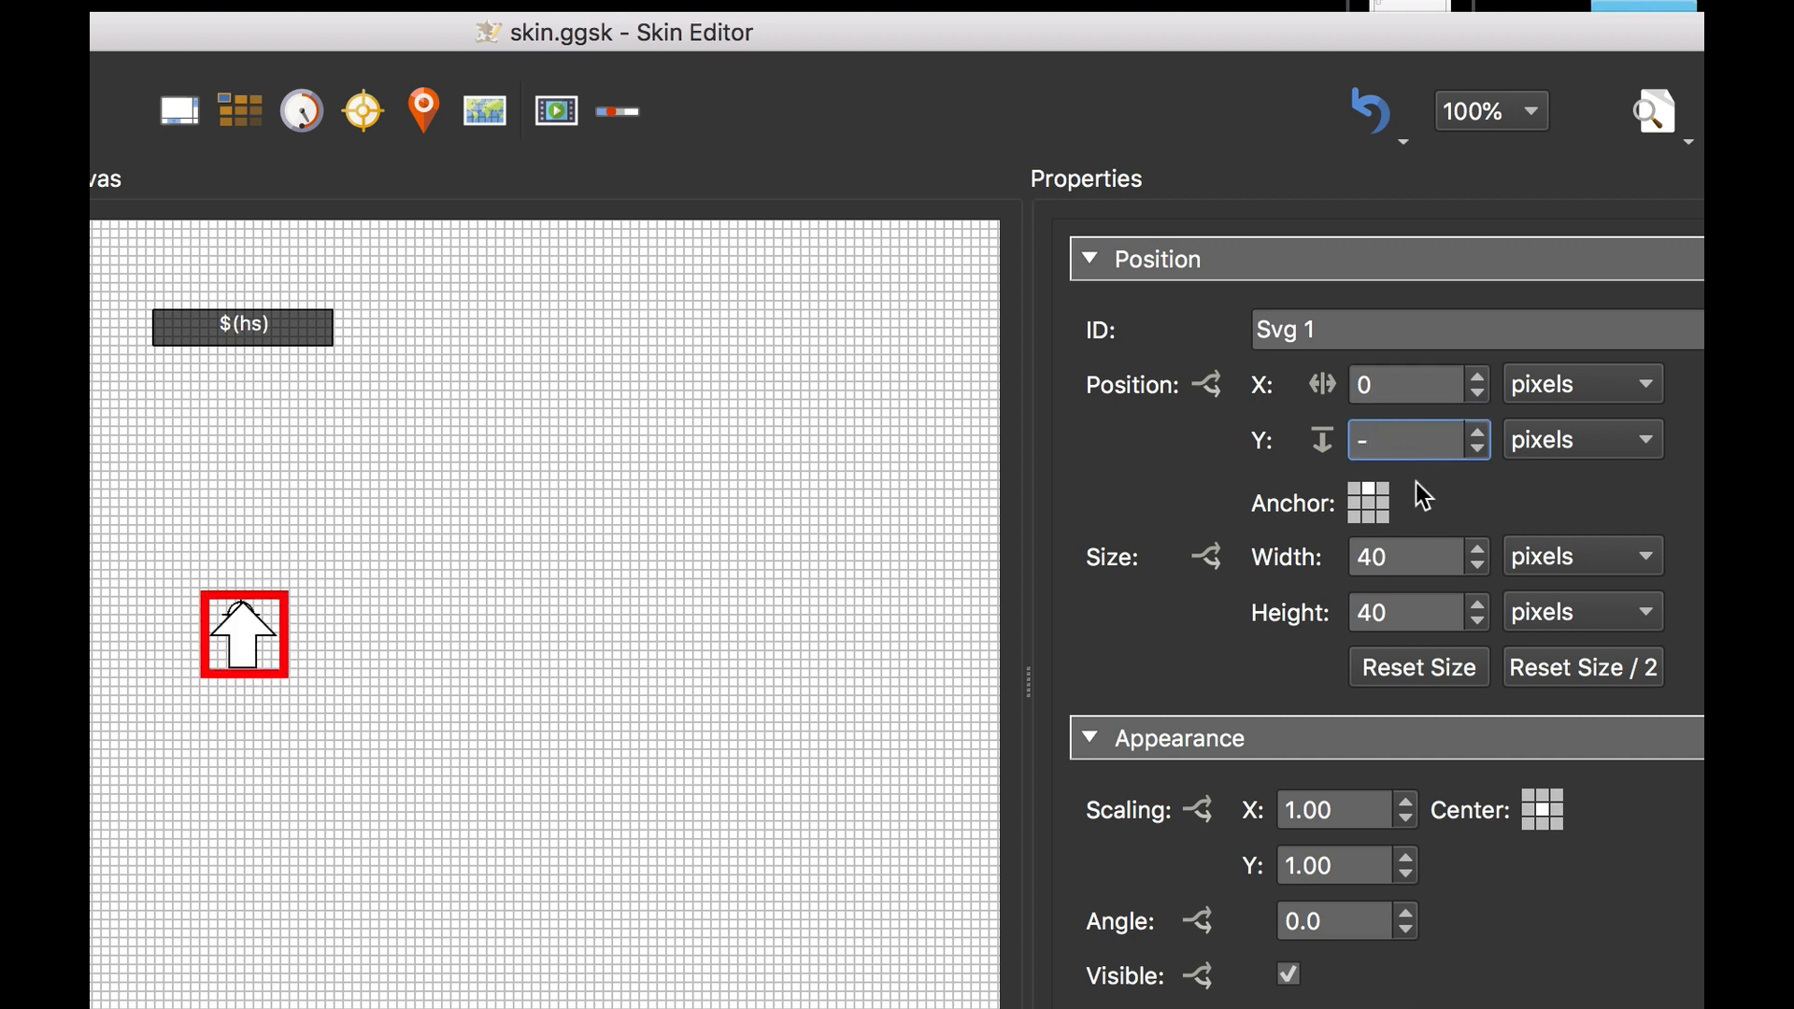
pyautogui.write('100')
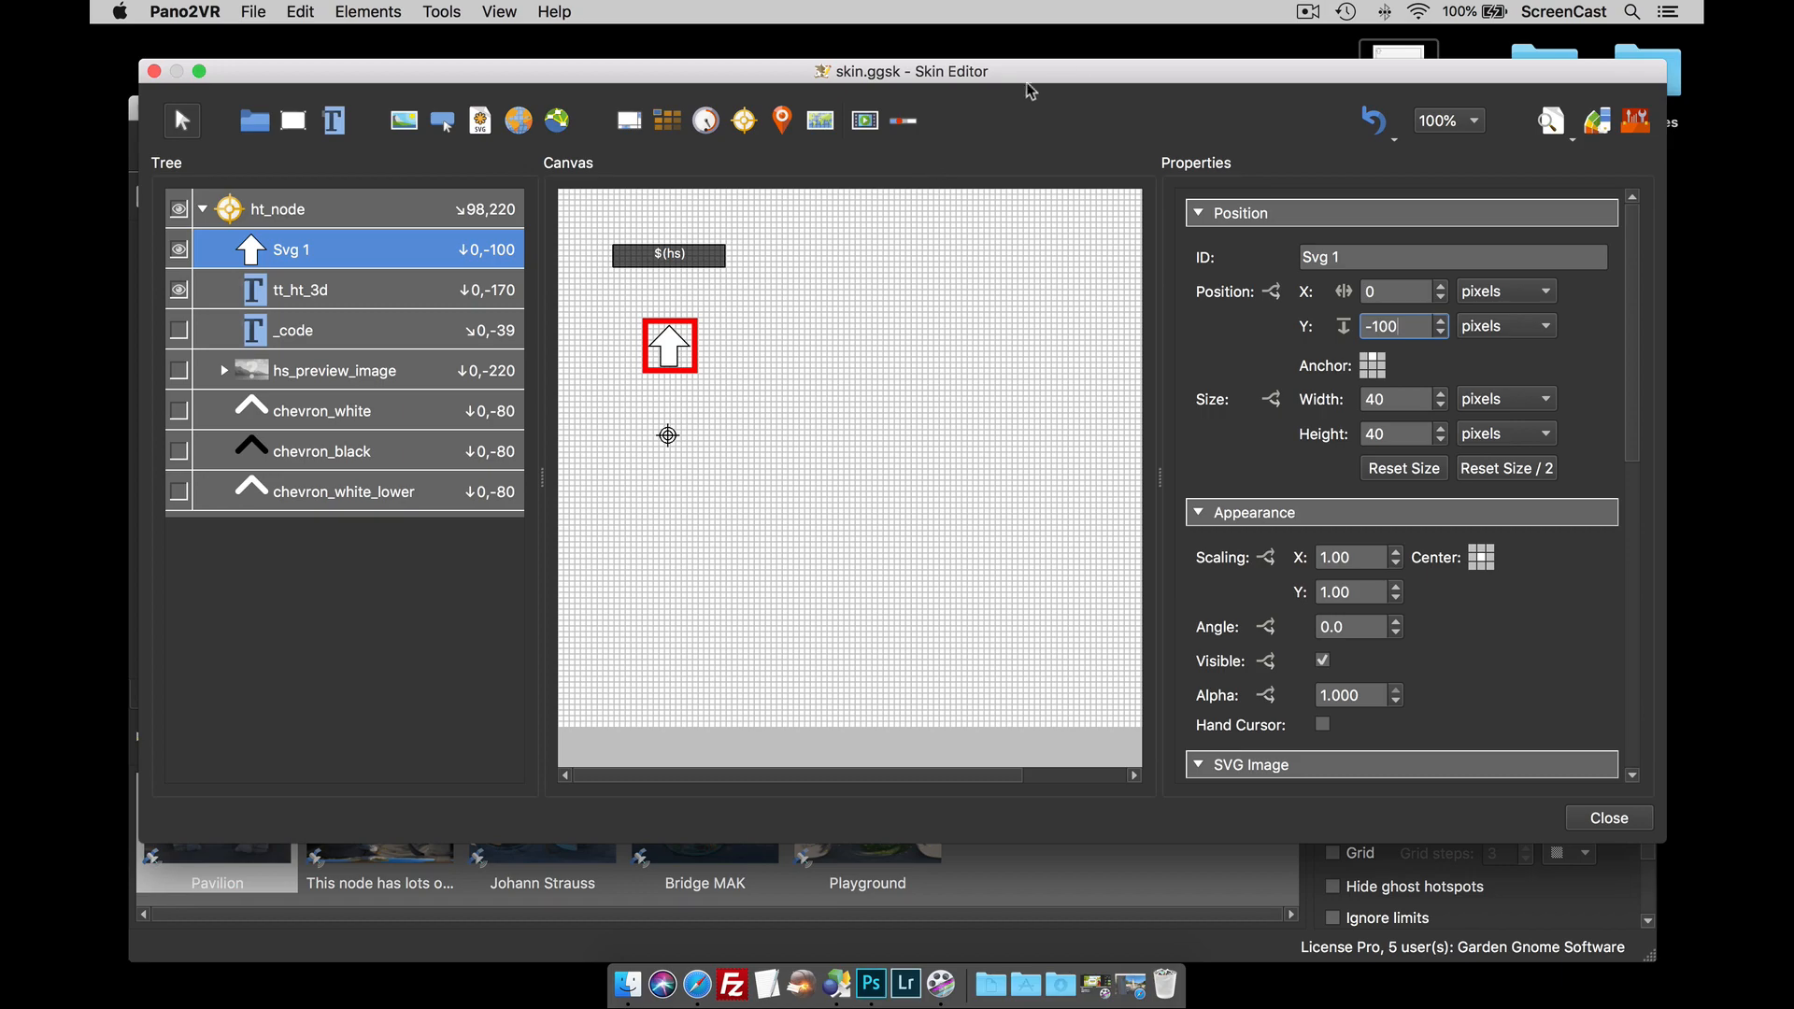
# - Examine in the browser how the new arrow hotspots point across the panorama, then close the preview
pyautogui.click(1194, 43)
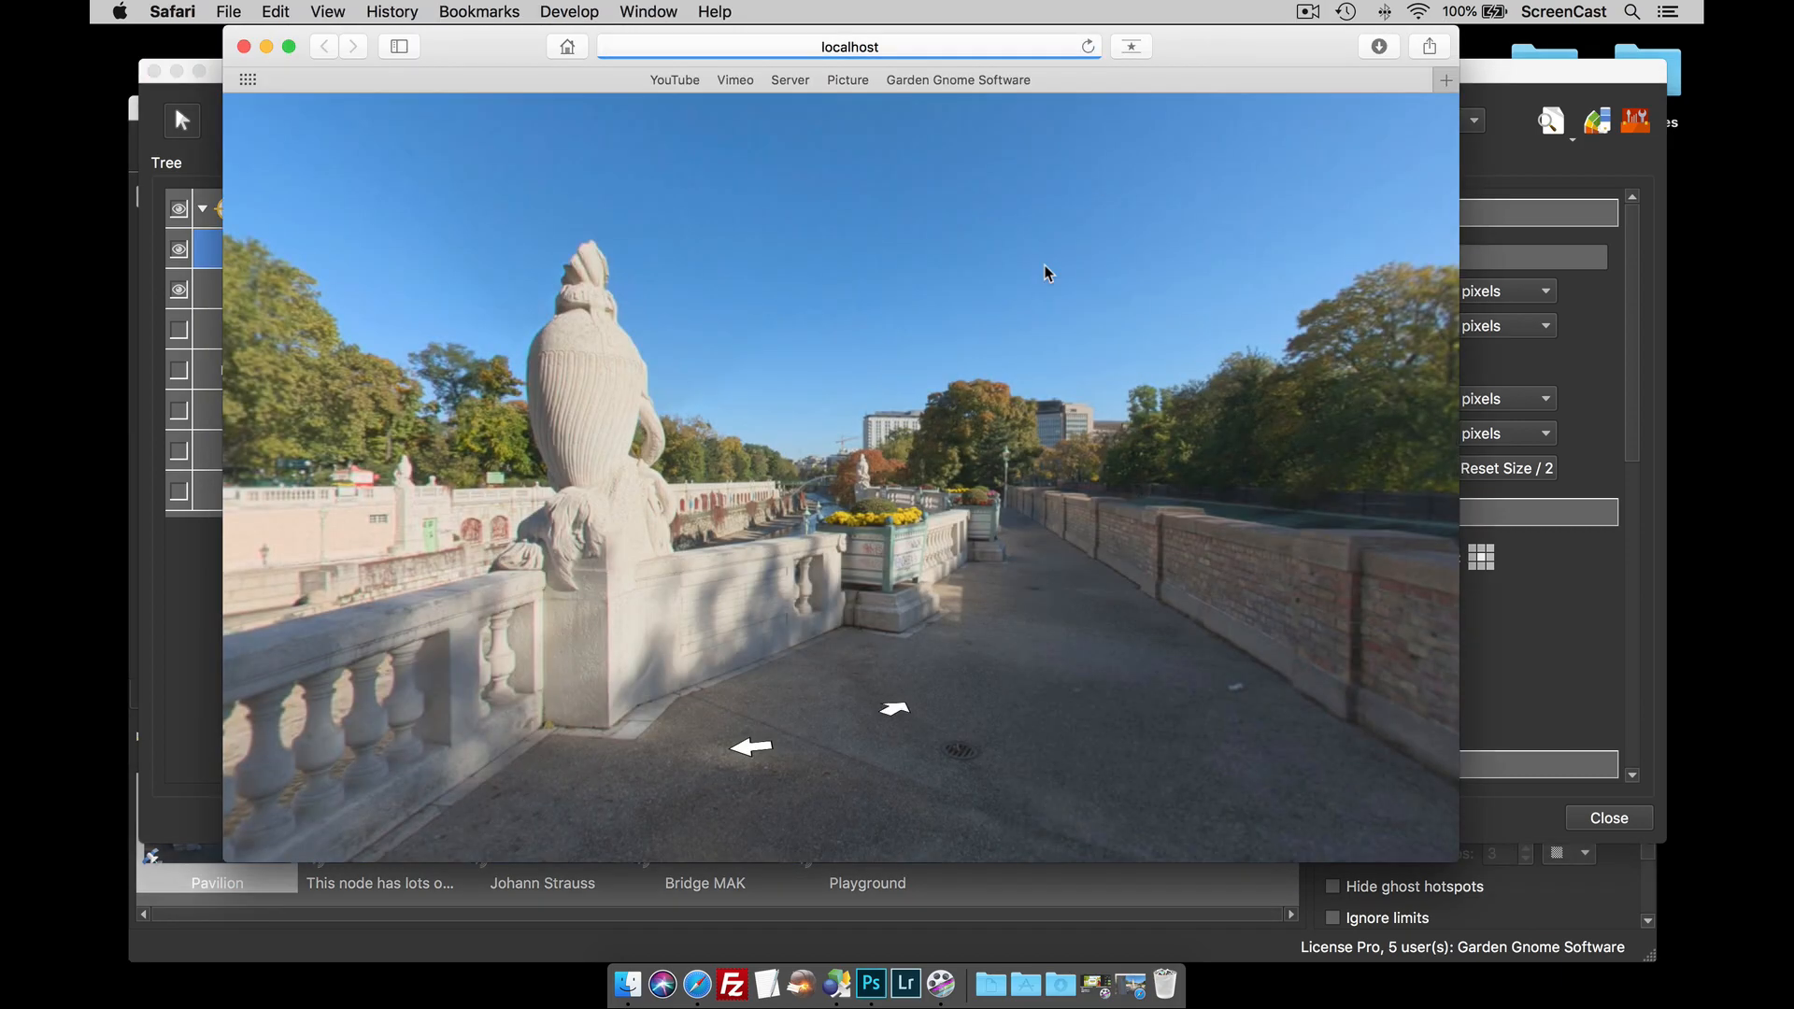
pyautogui.moveTo(973, 551); pyautogui.dragTo(745, 485)
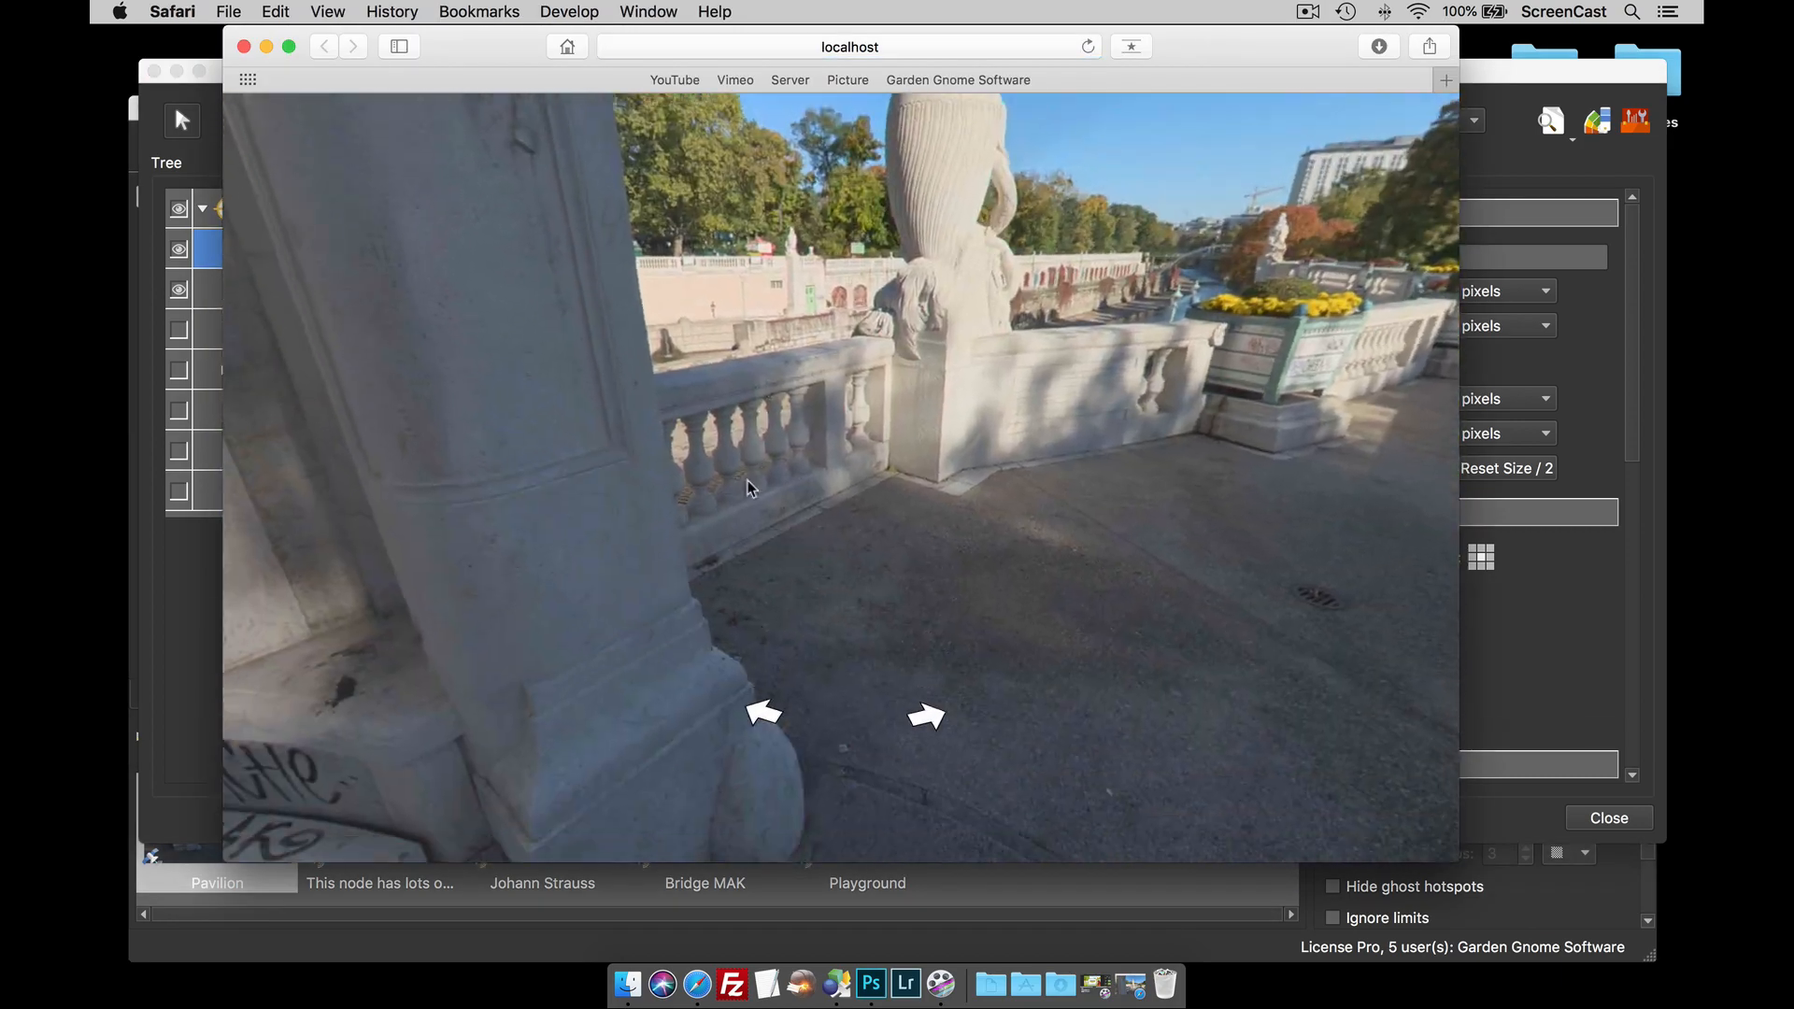
pyautogui.click(244, 46)
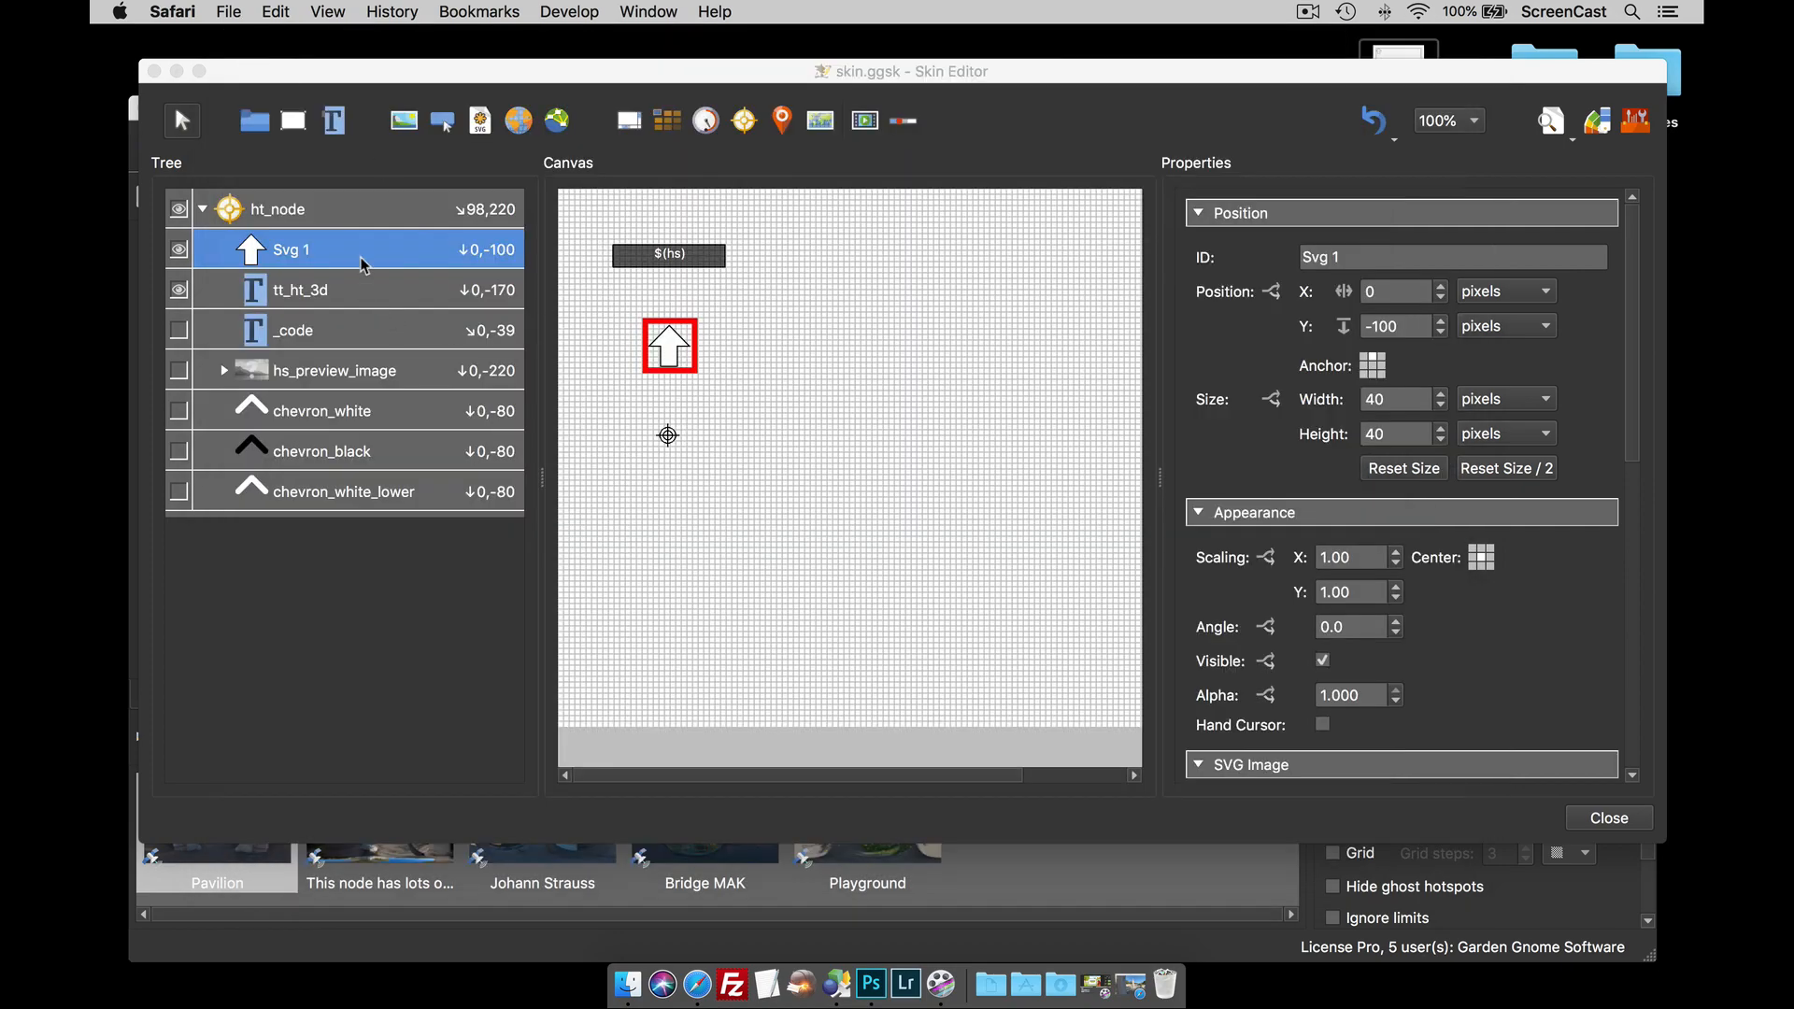
# - Set the SVG arrow's width and height to 70 pixels and regenerate the output
pyautogui.doubleClick(1362, 400)
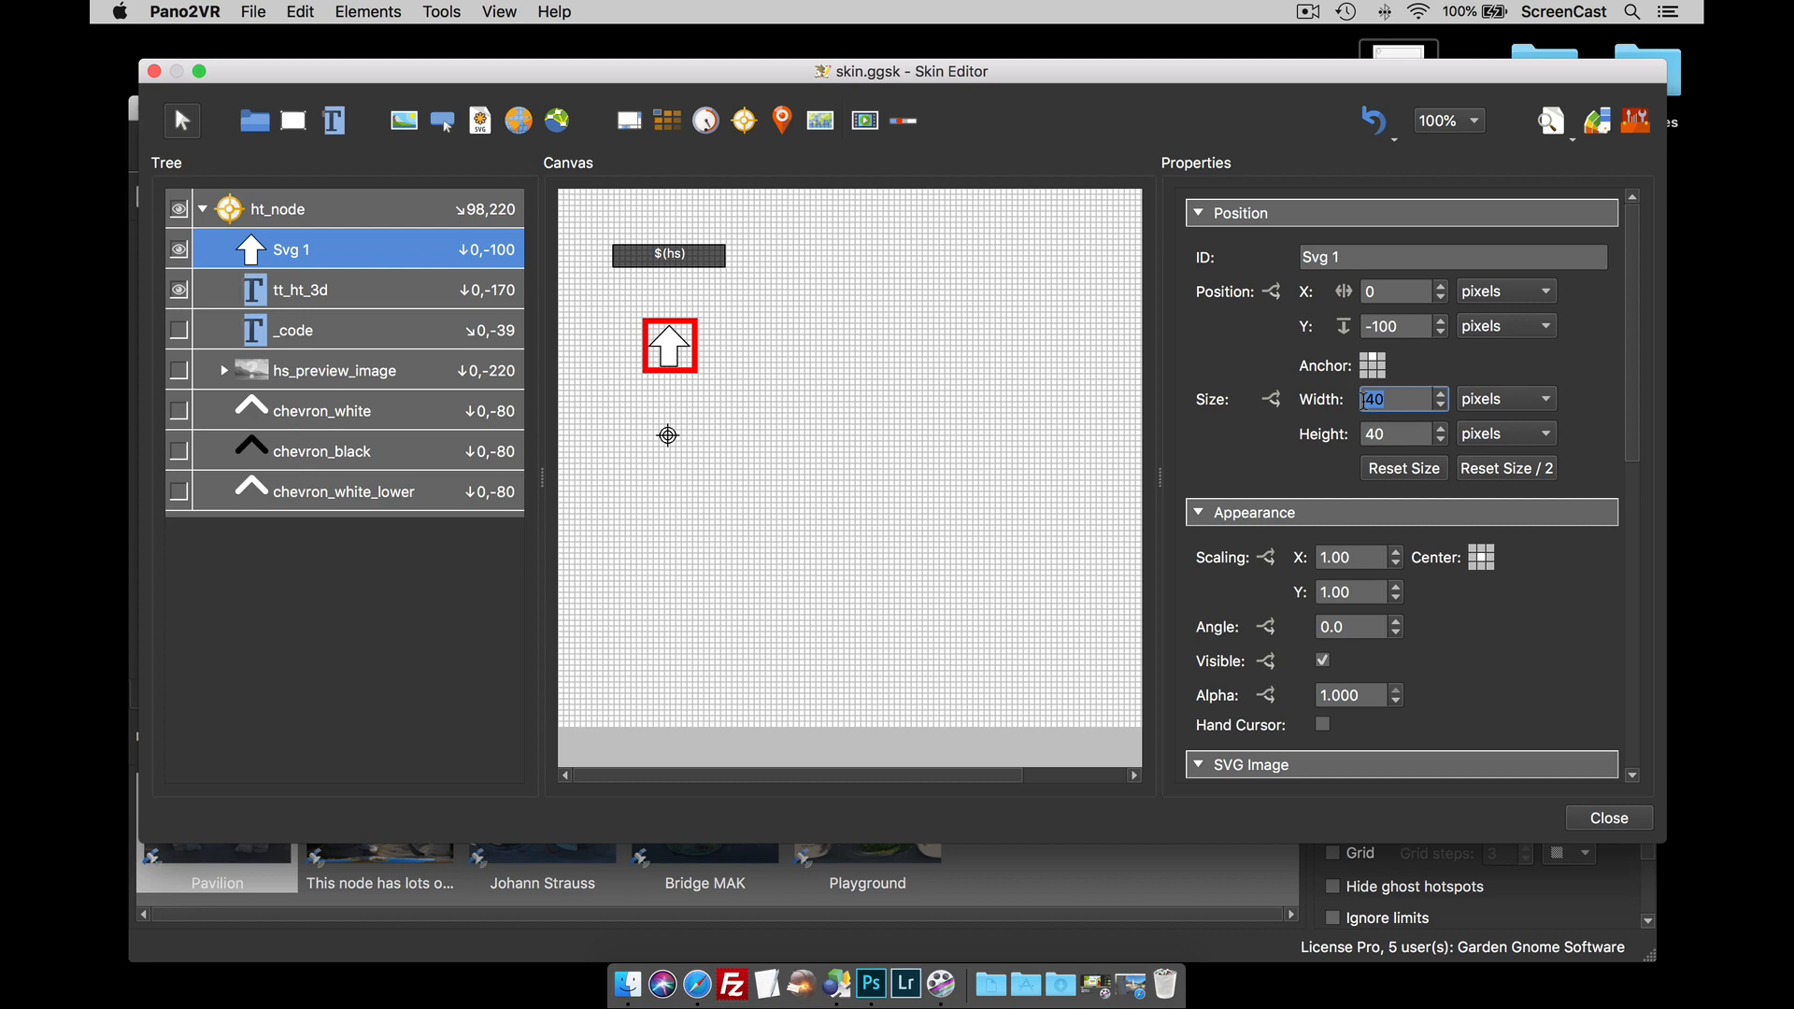
pyautogui.write('70')
pyautogui.press('Tab')
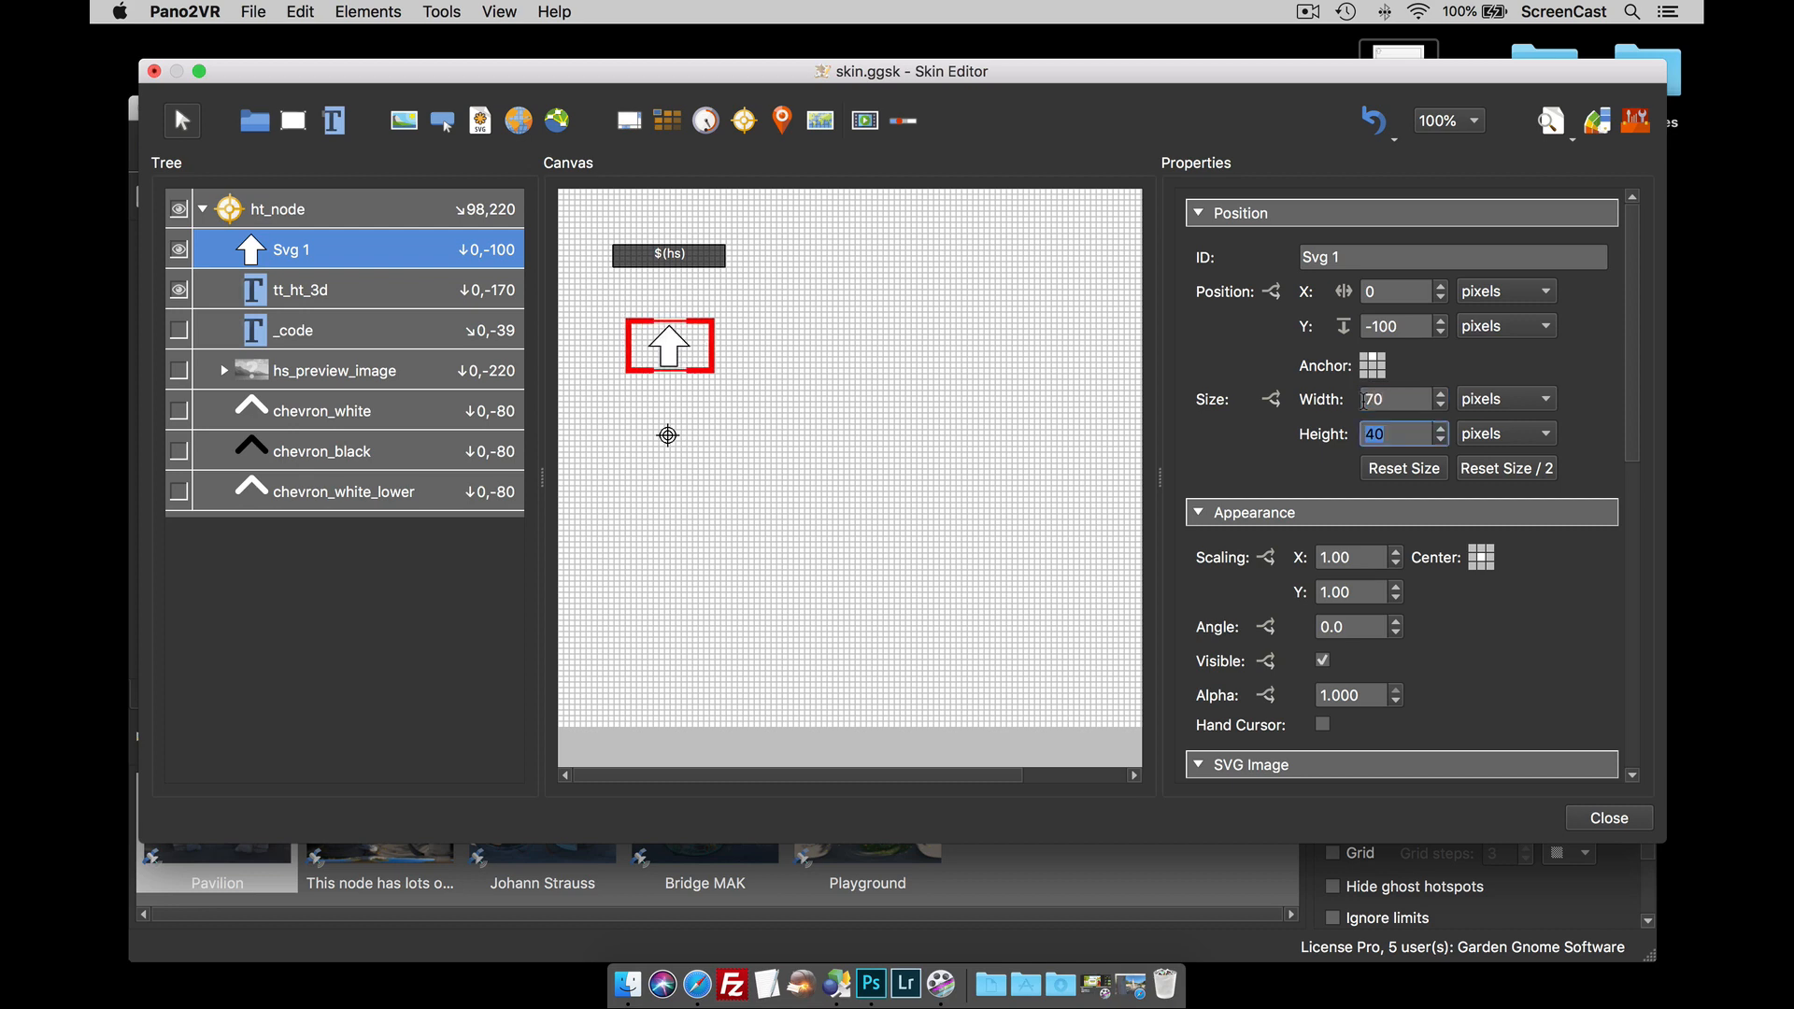
pyautogui.write('70')
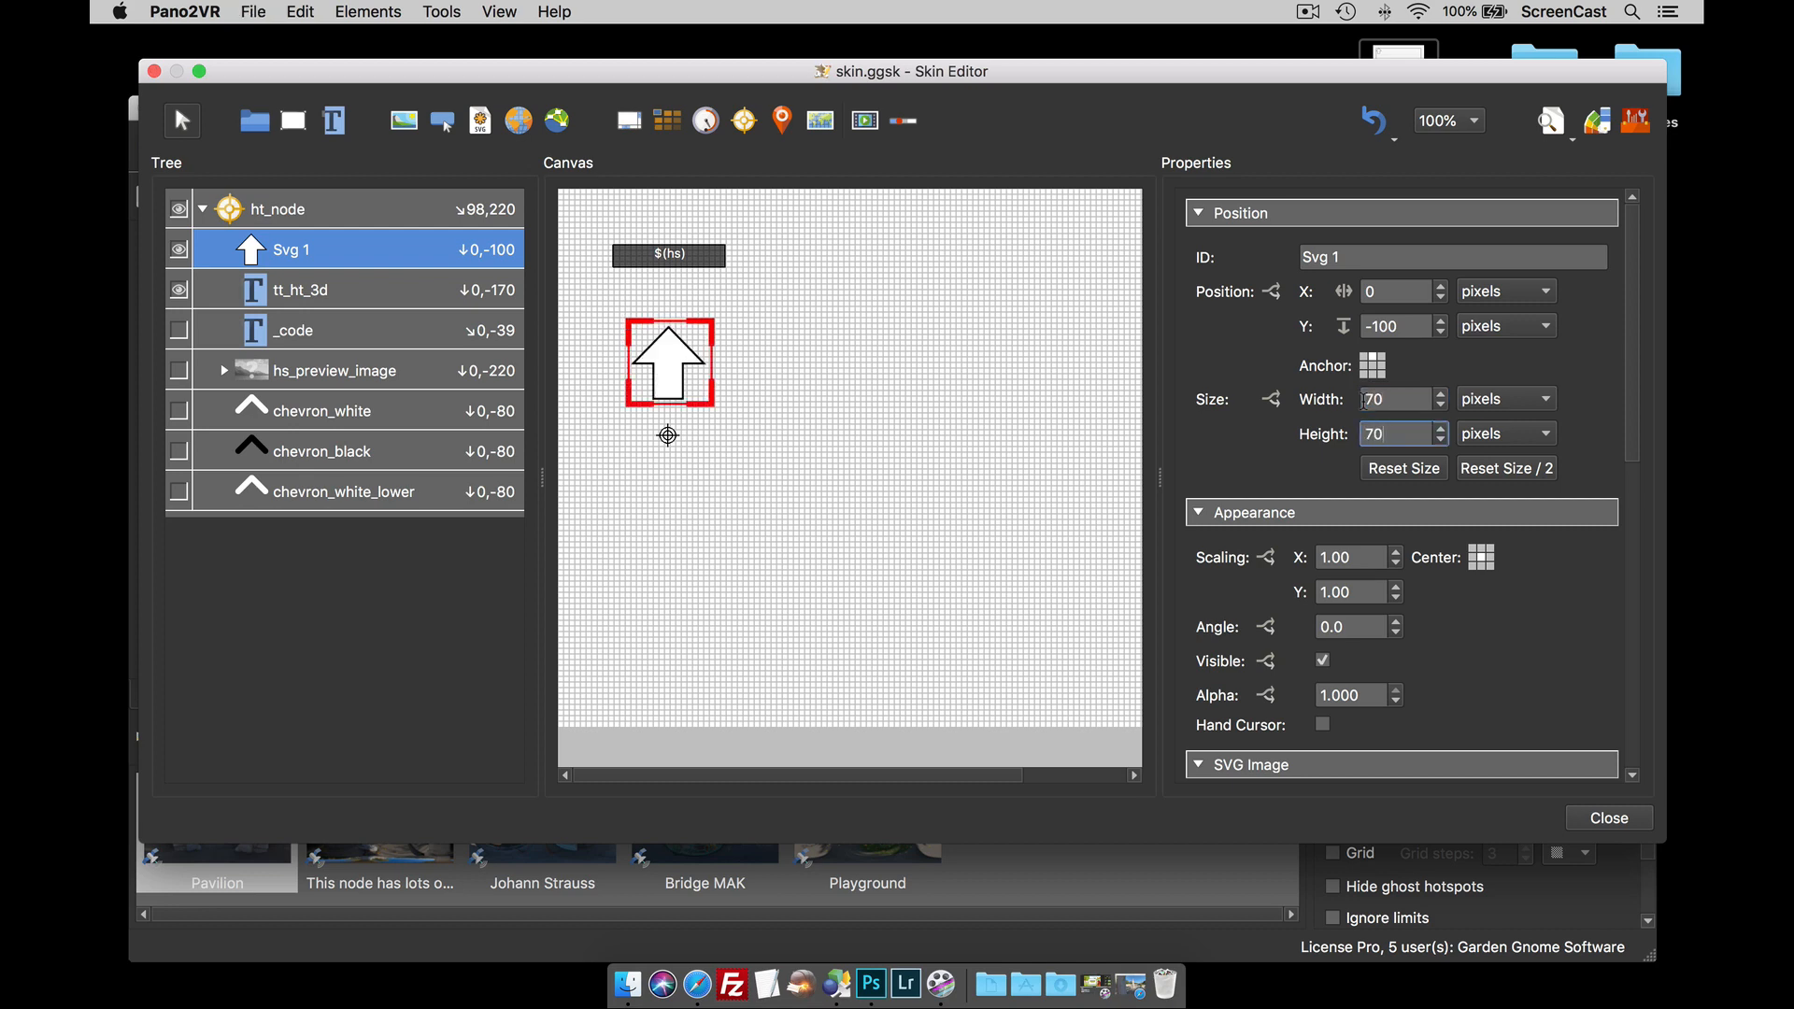
pyautogui.press('alt+super+p')
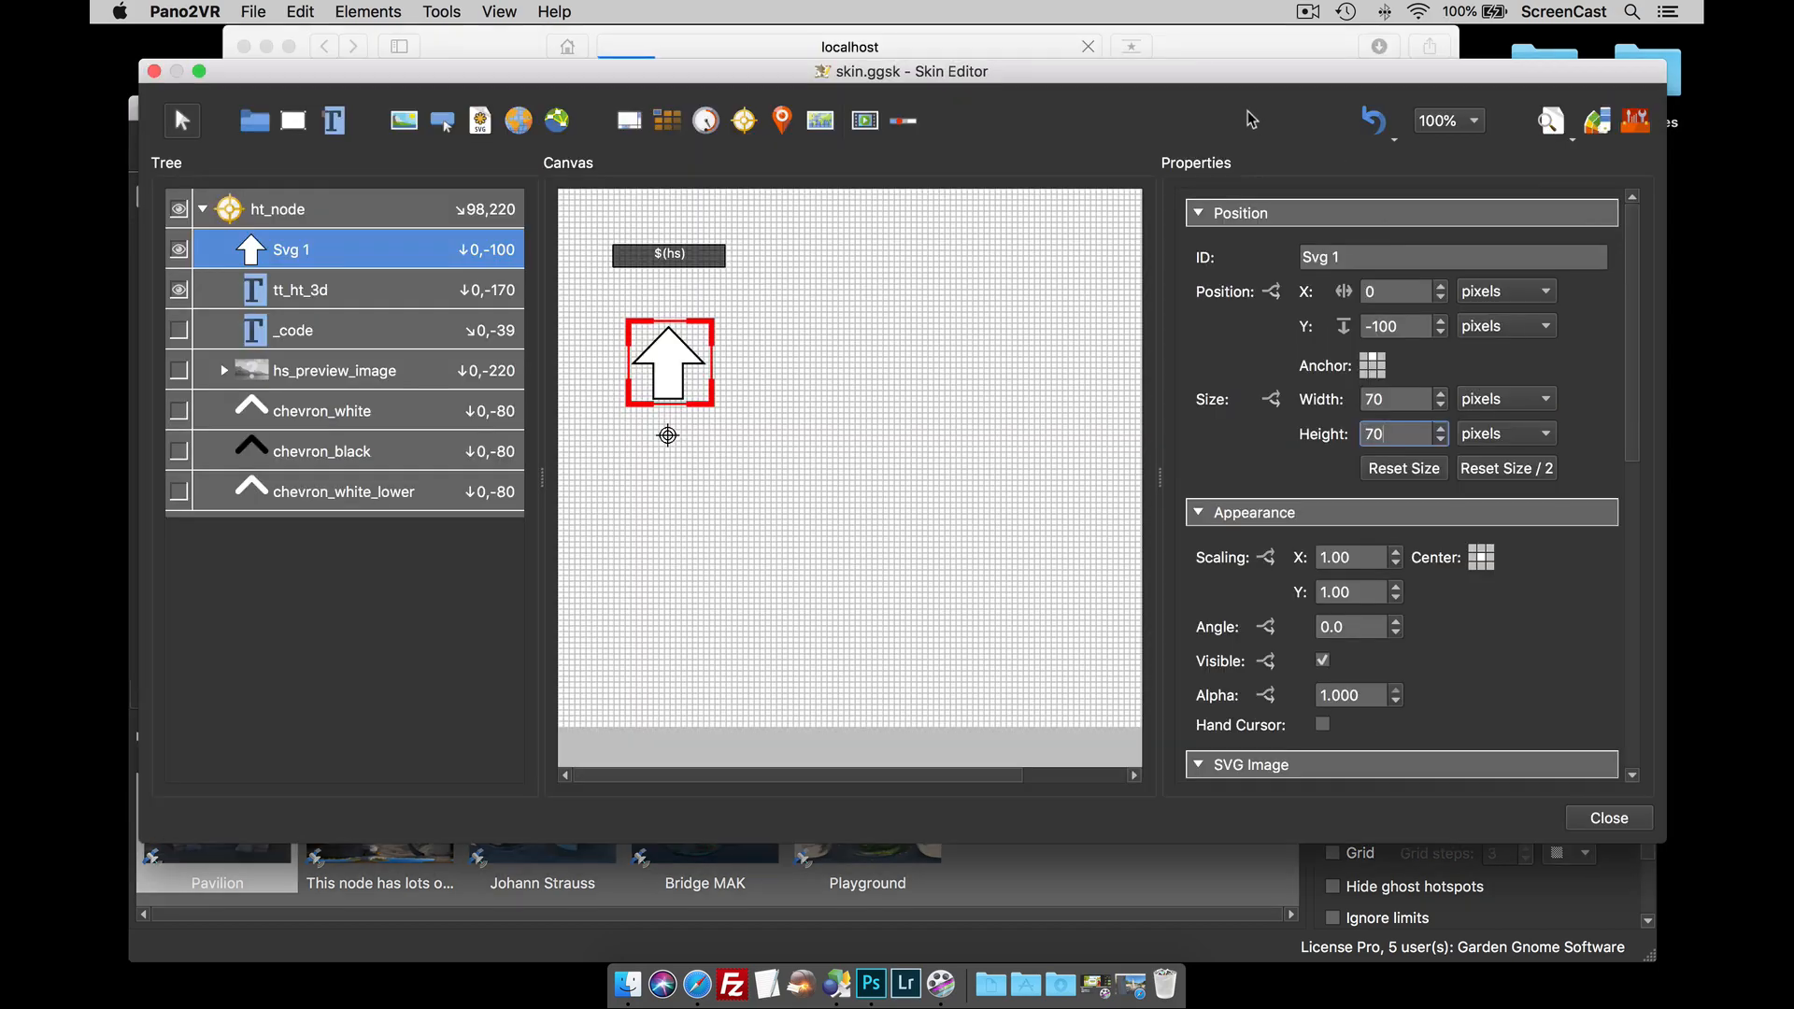
# - Examine the resized arrow hotspots in the browser panorama, then close the preview
pyautogui.click(1225, 50)
pyautogui.moveTo(703, 602); pyautogui.dragTo(939, 606)
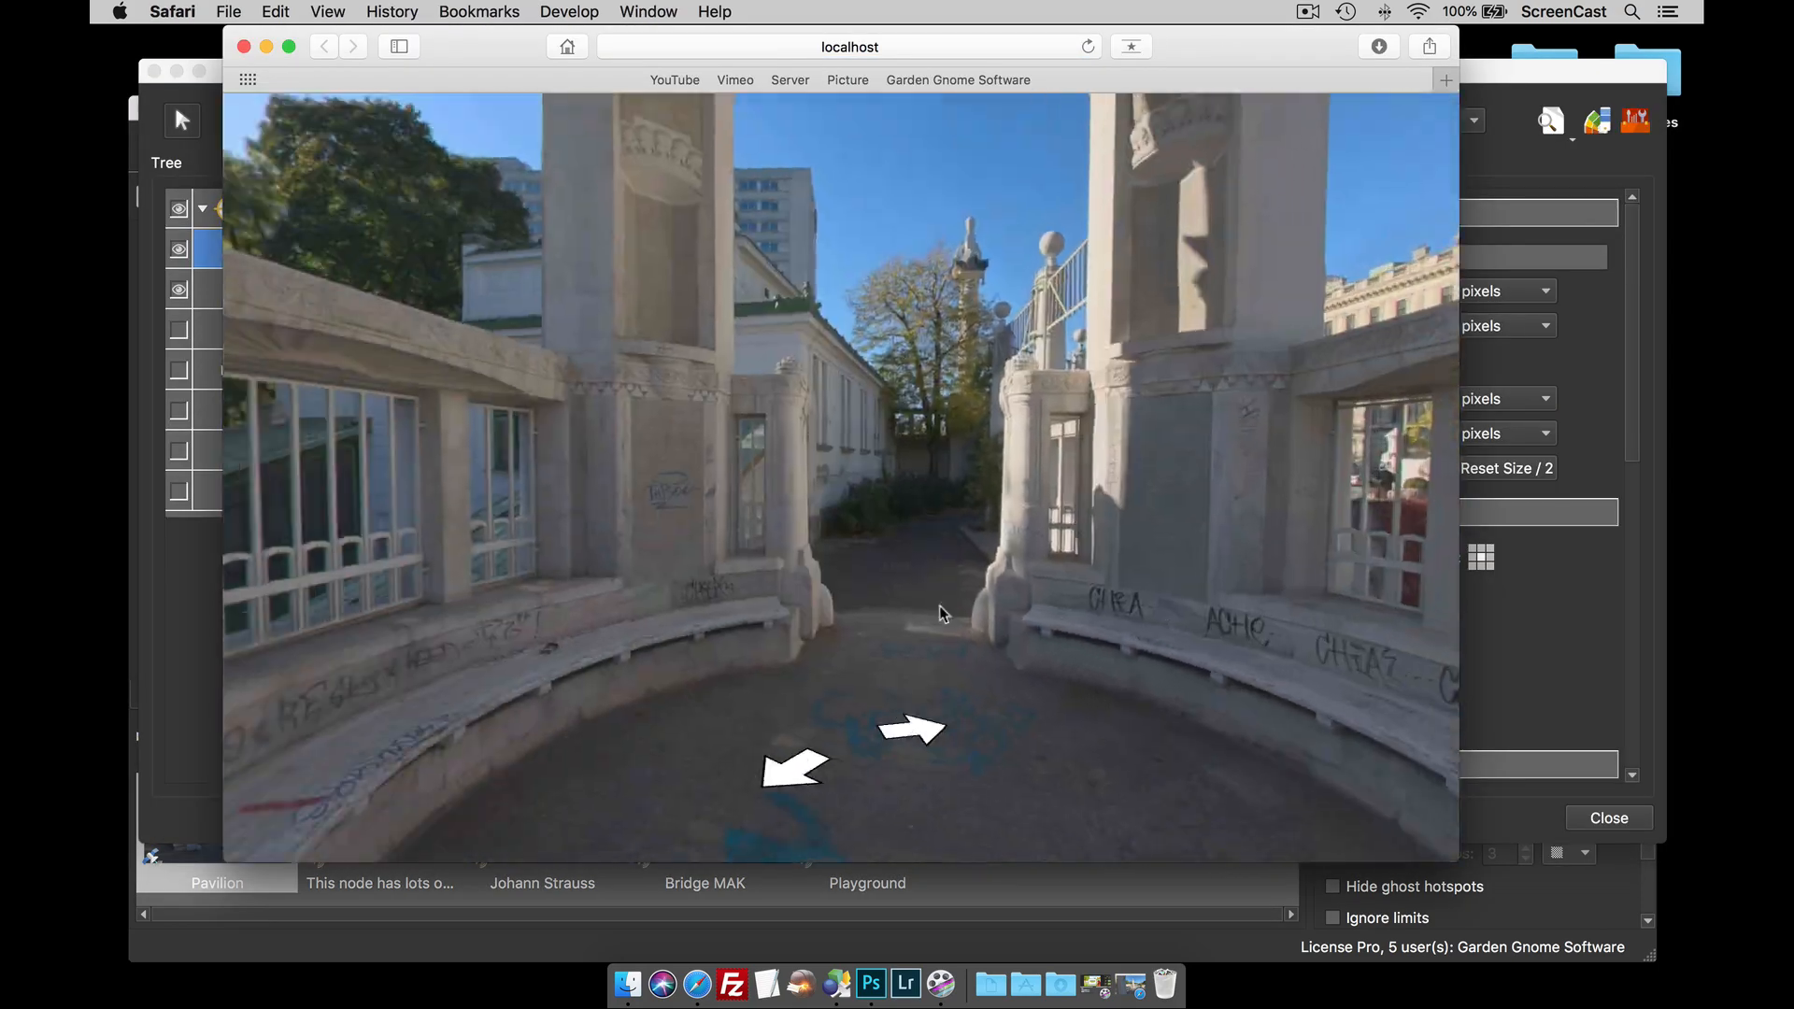
pyautogui.click(244, 46)
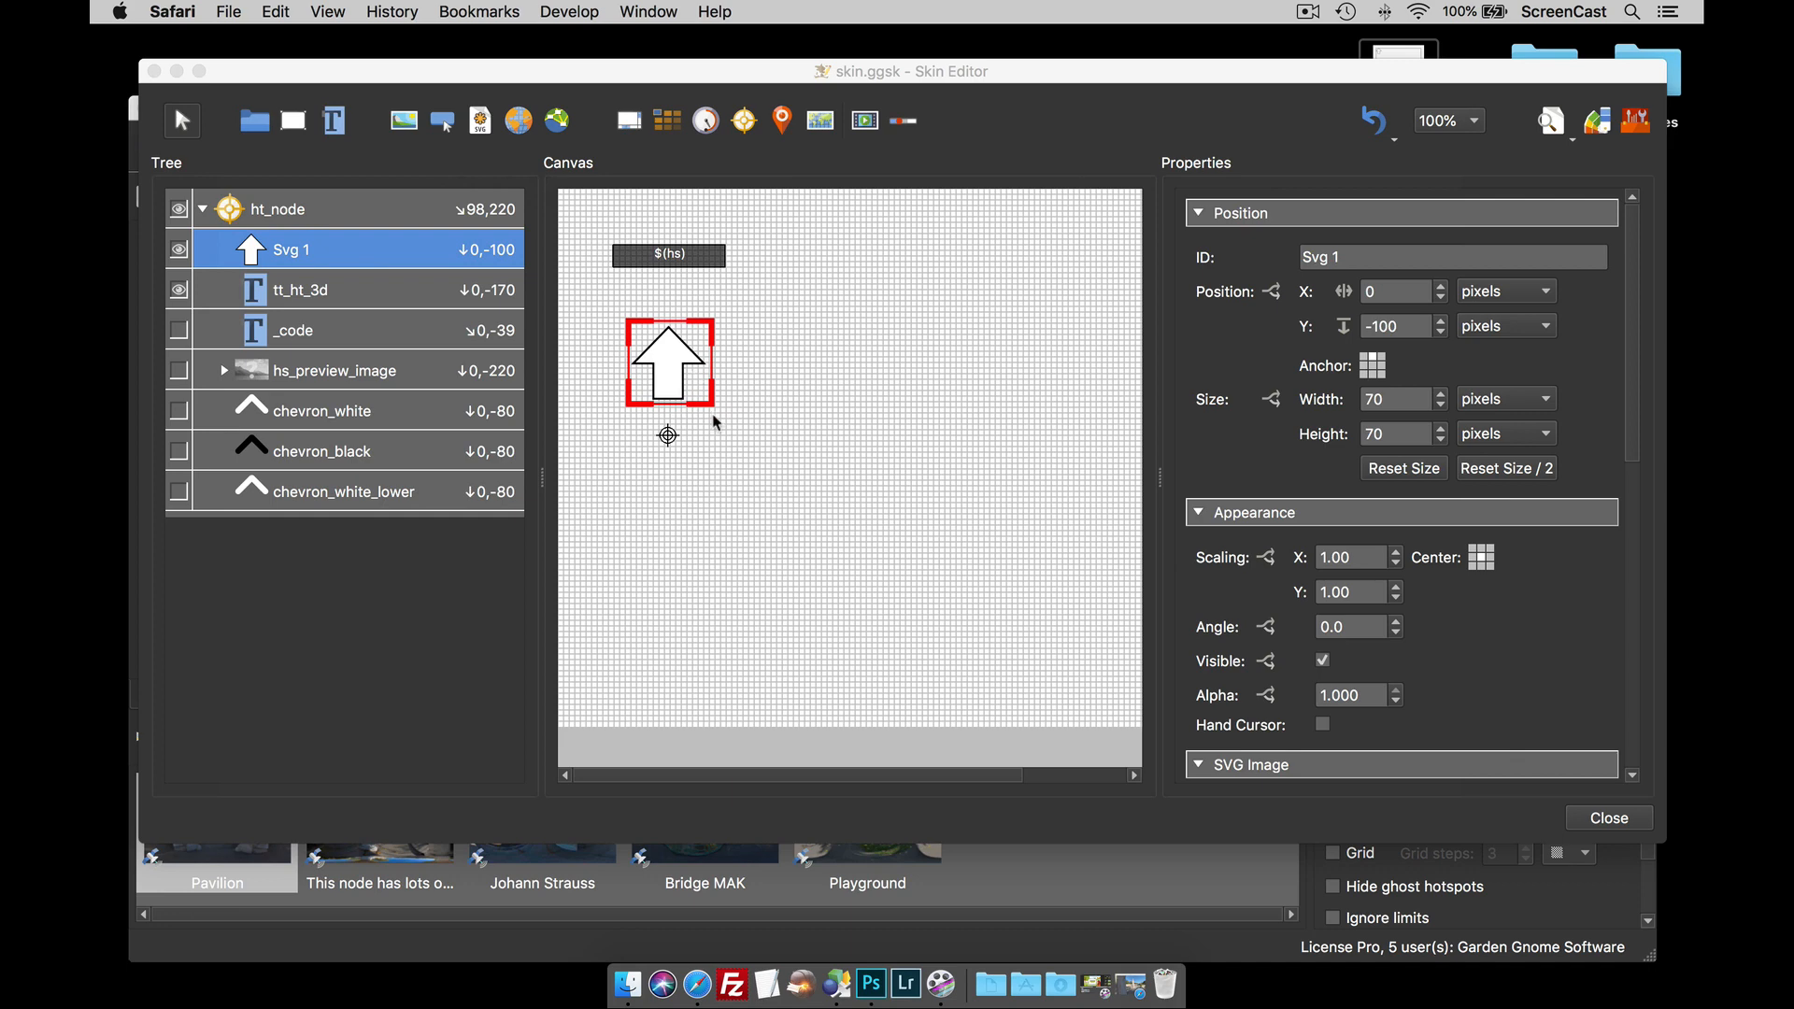
# - Duplicate the SVG arrow and nest the copy inside ht_node above the original
pyautogui.click(317, 263)
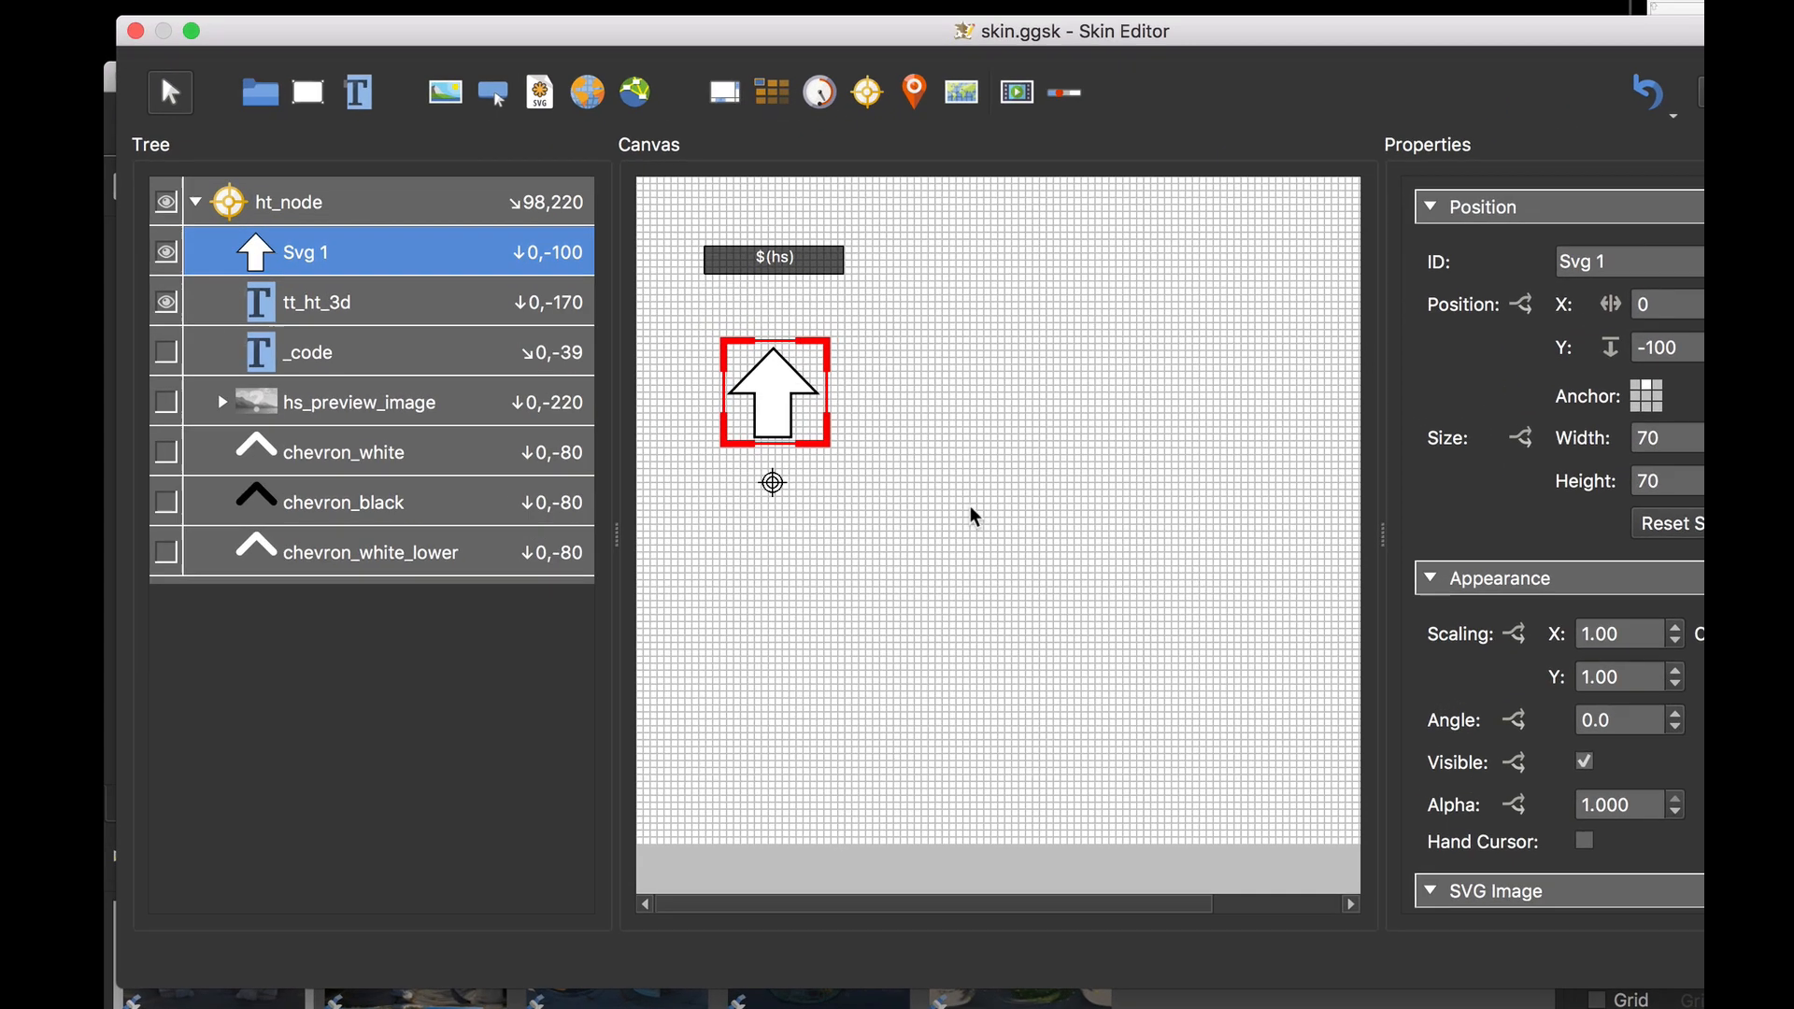
pyautogui.hotkey('ctrl', 'v')
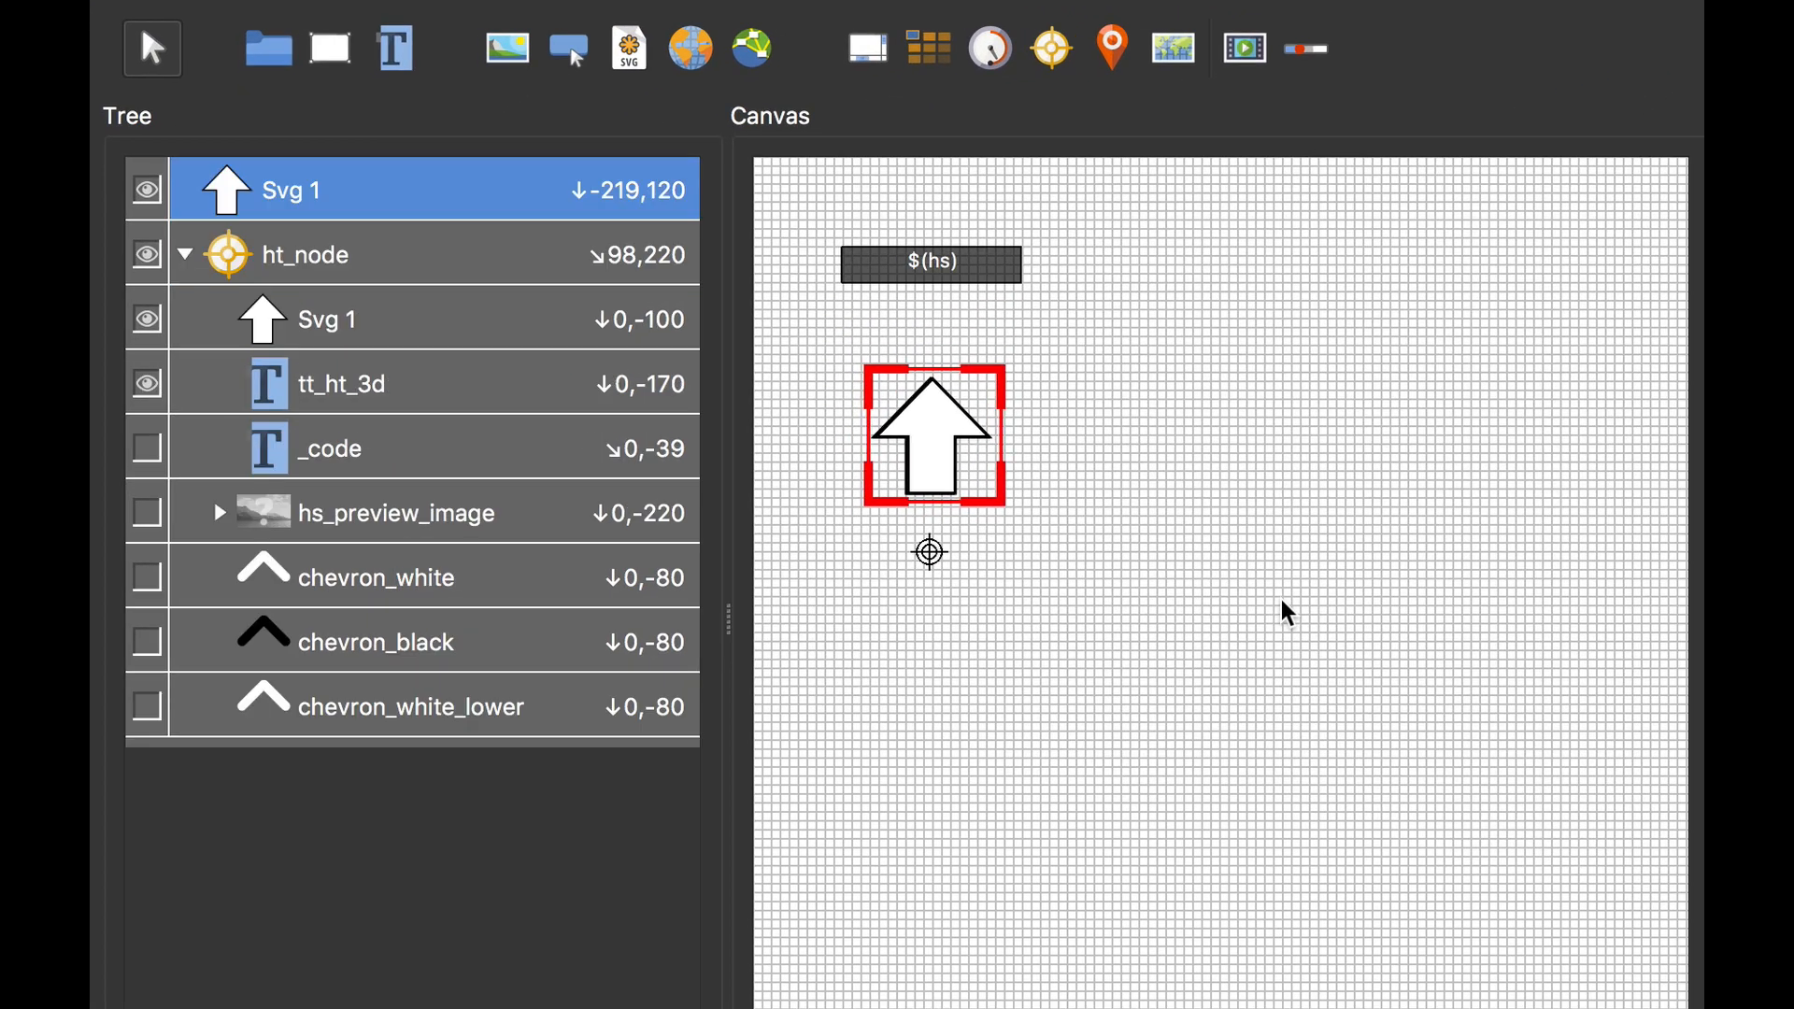
pyautogui.moveTo(344, 172); pyautogui.dragTo(342, 261)
# - Rename the lower of the two SVG arrows in ht_node to Svg 2
pyautogui.click(363, 339)
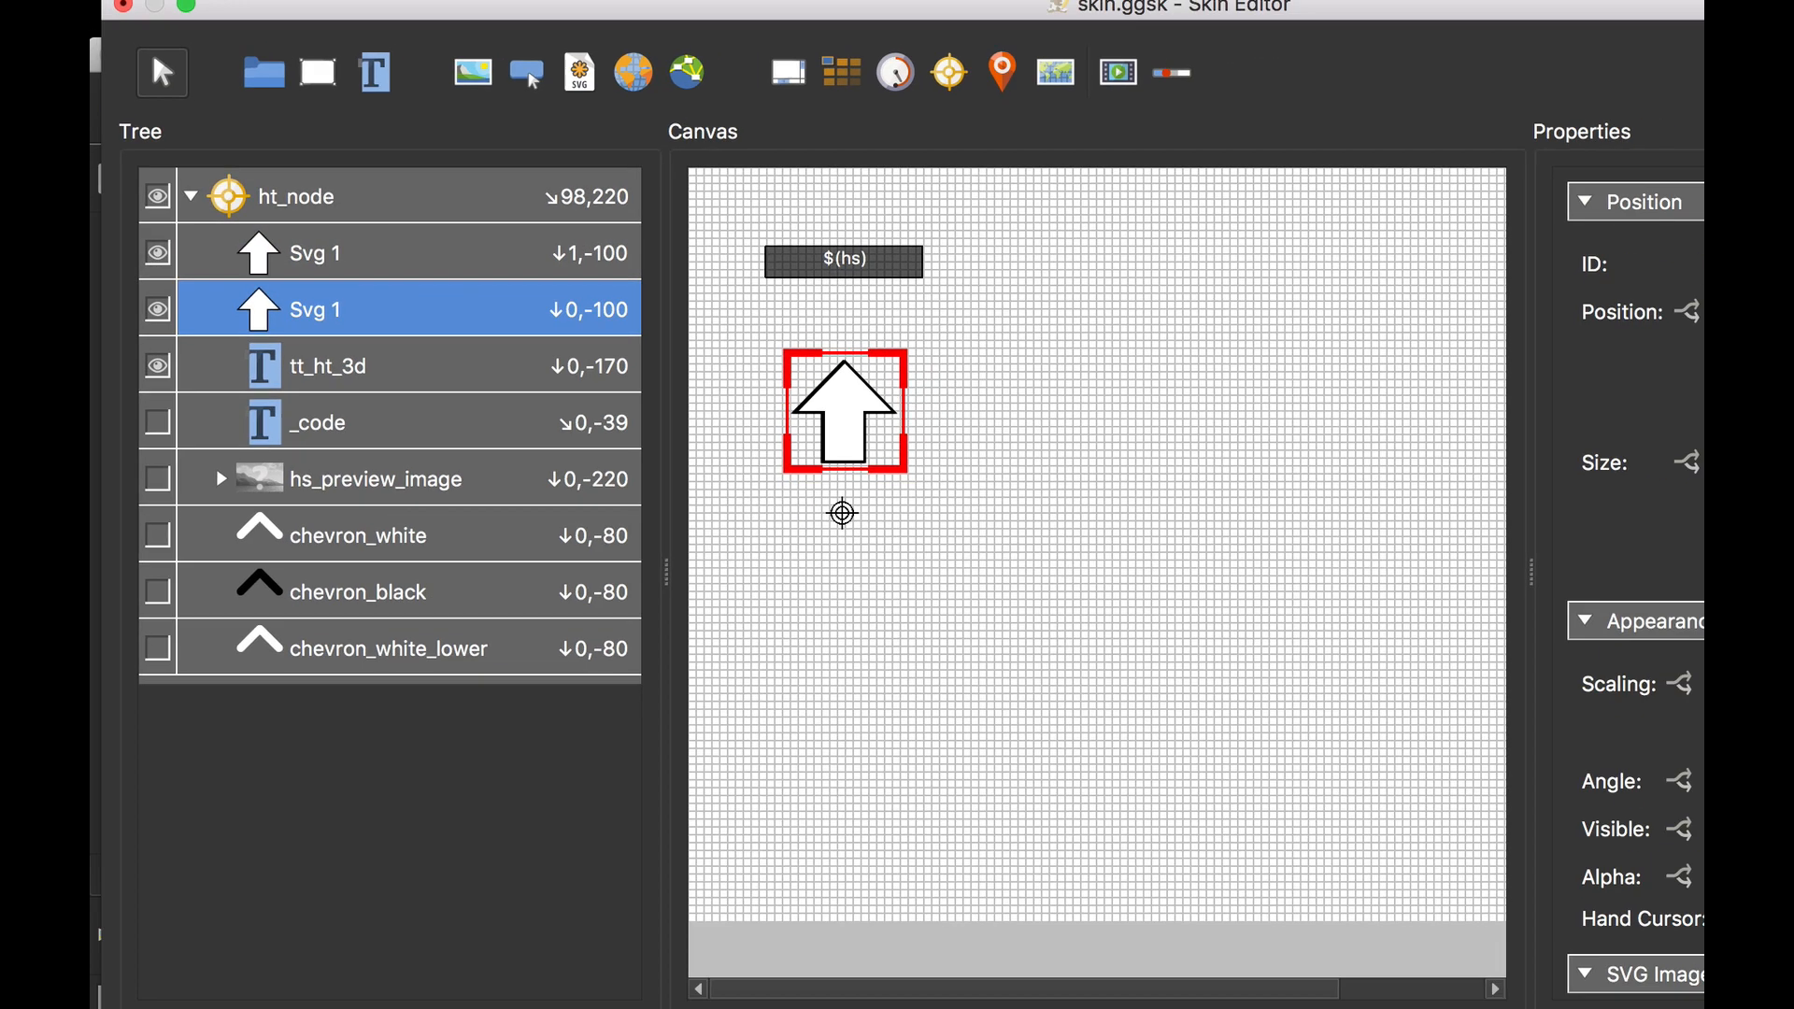
pyautogui.click(1371, 262)
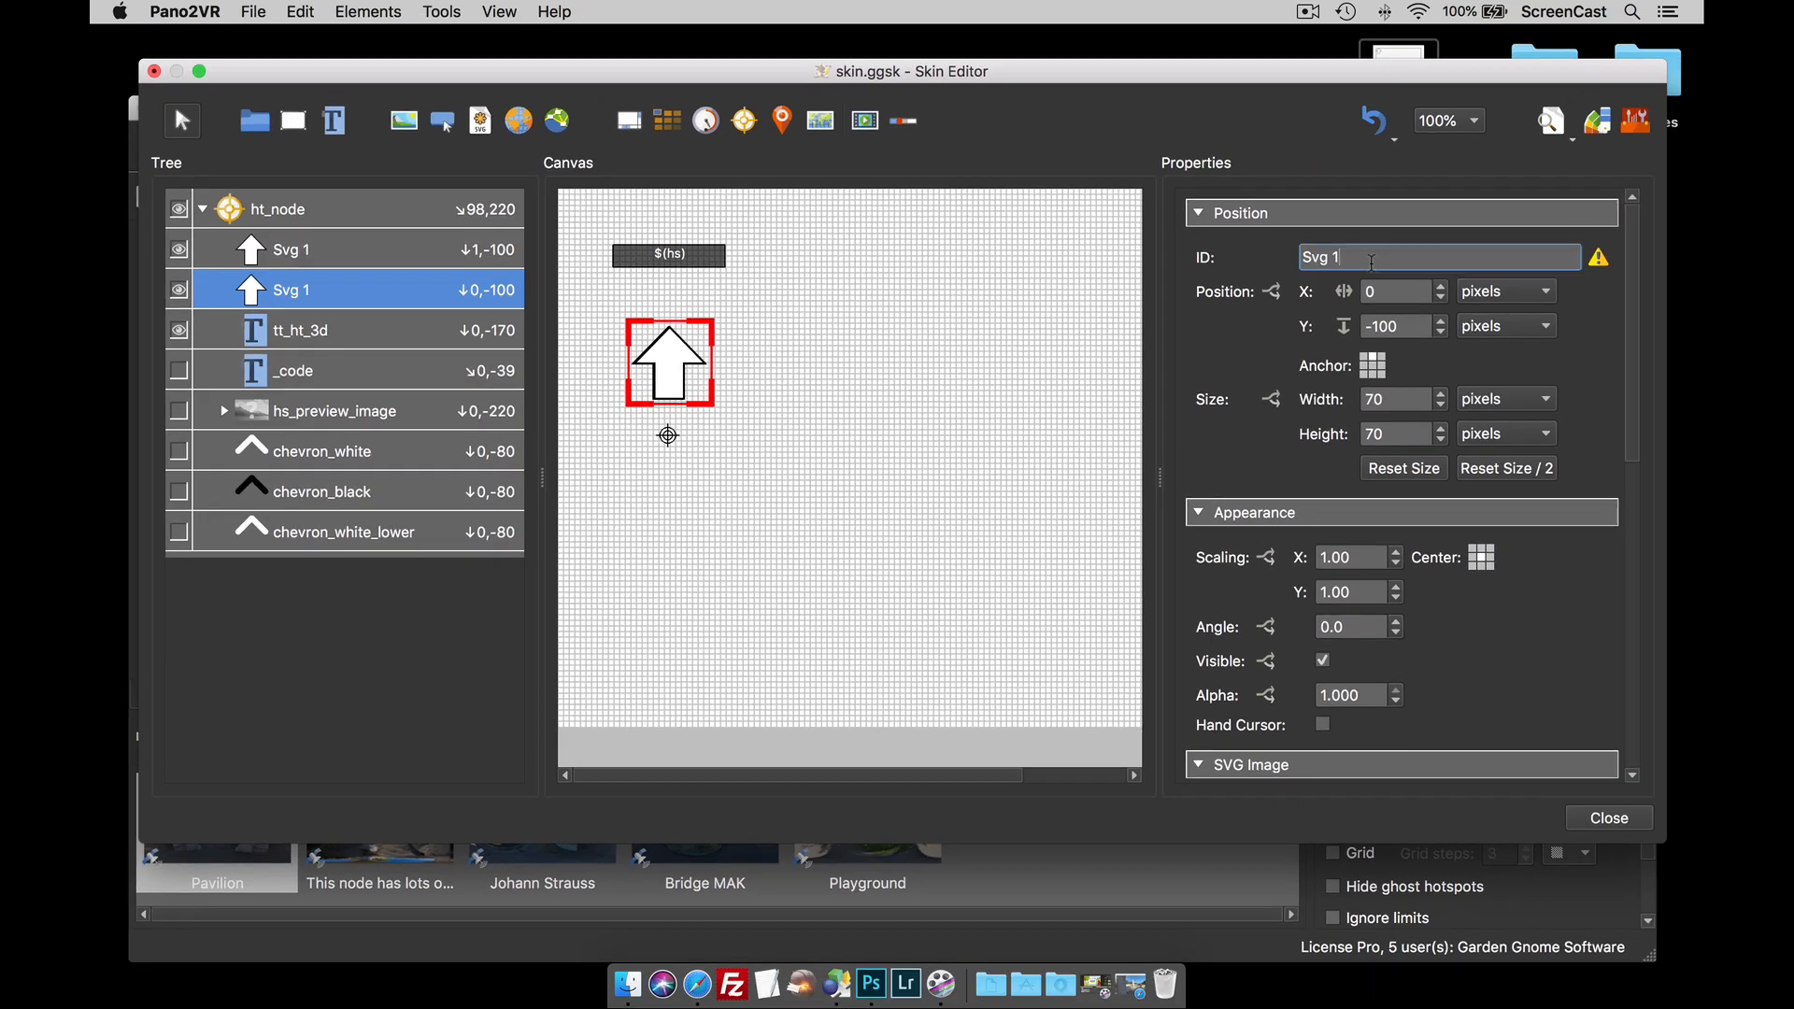
pyautogui.press('BackSpace')
pyautogui.write('2')
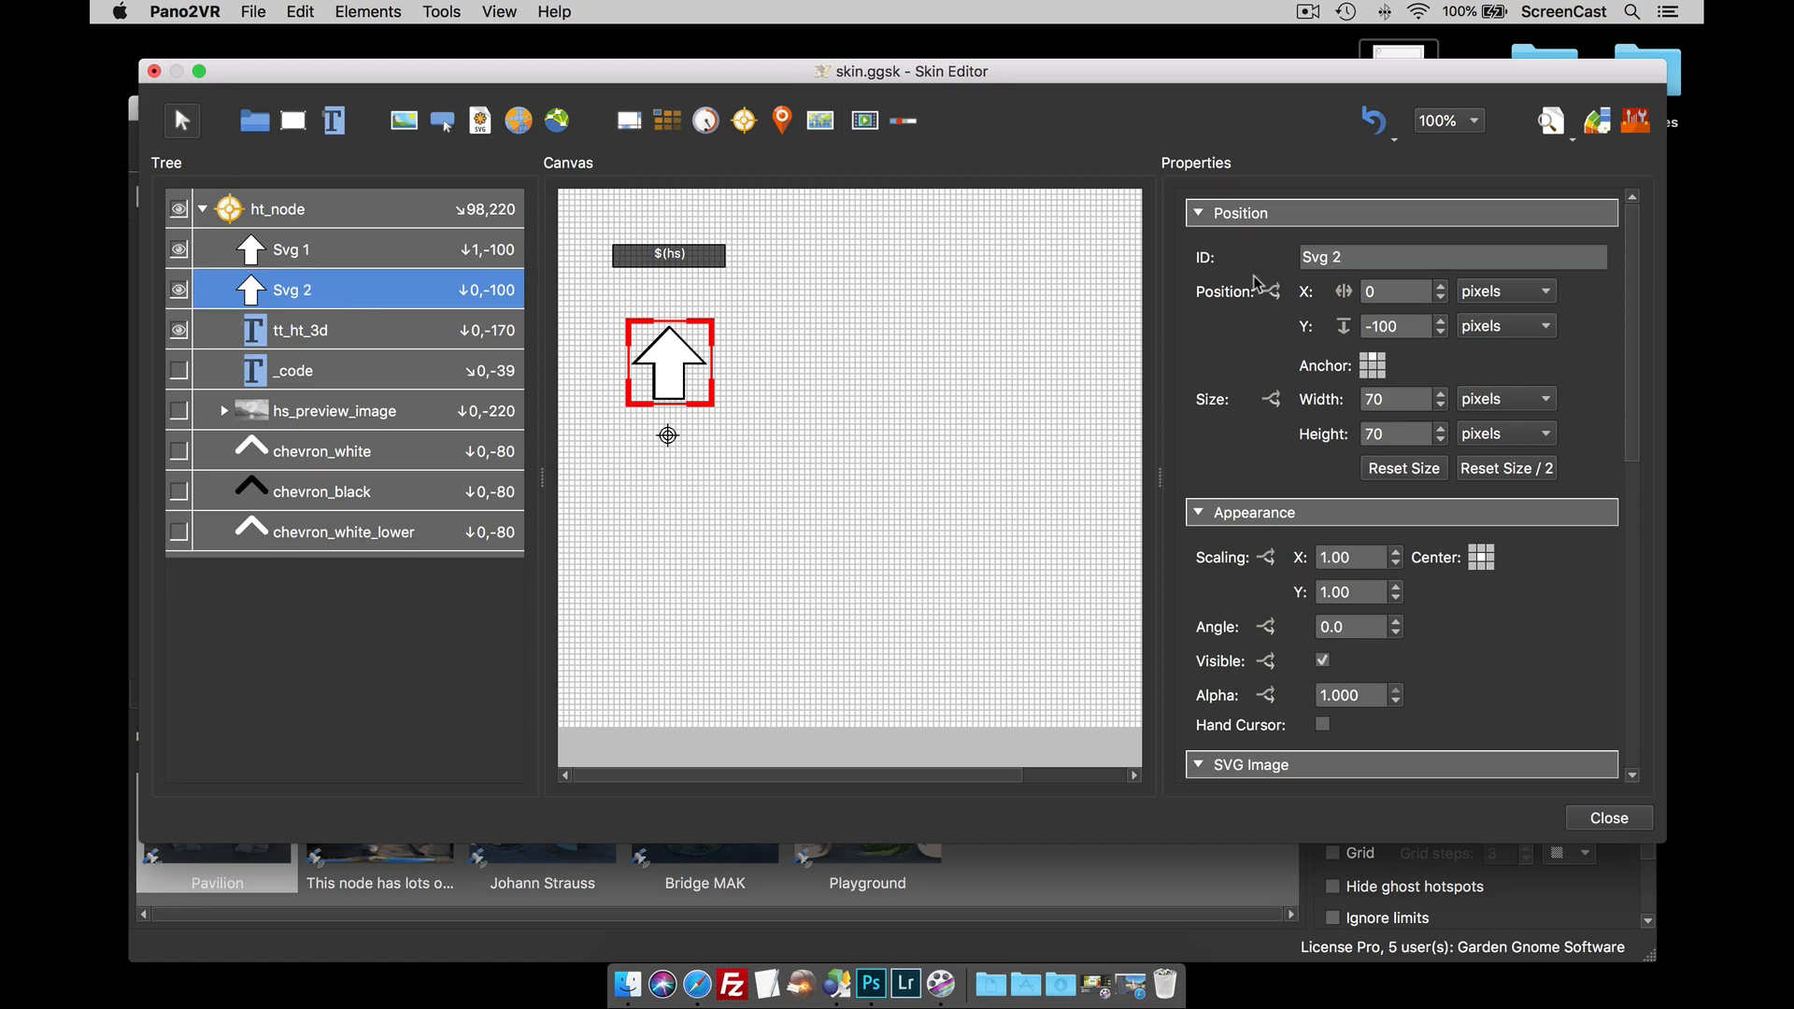
# - Invert Svg 2's colours by setting the SVG element stroke to white (#ffffff) and the fill to black
pyautogui.click(1596, 119)
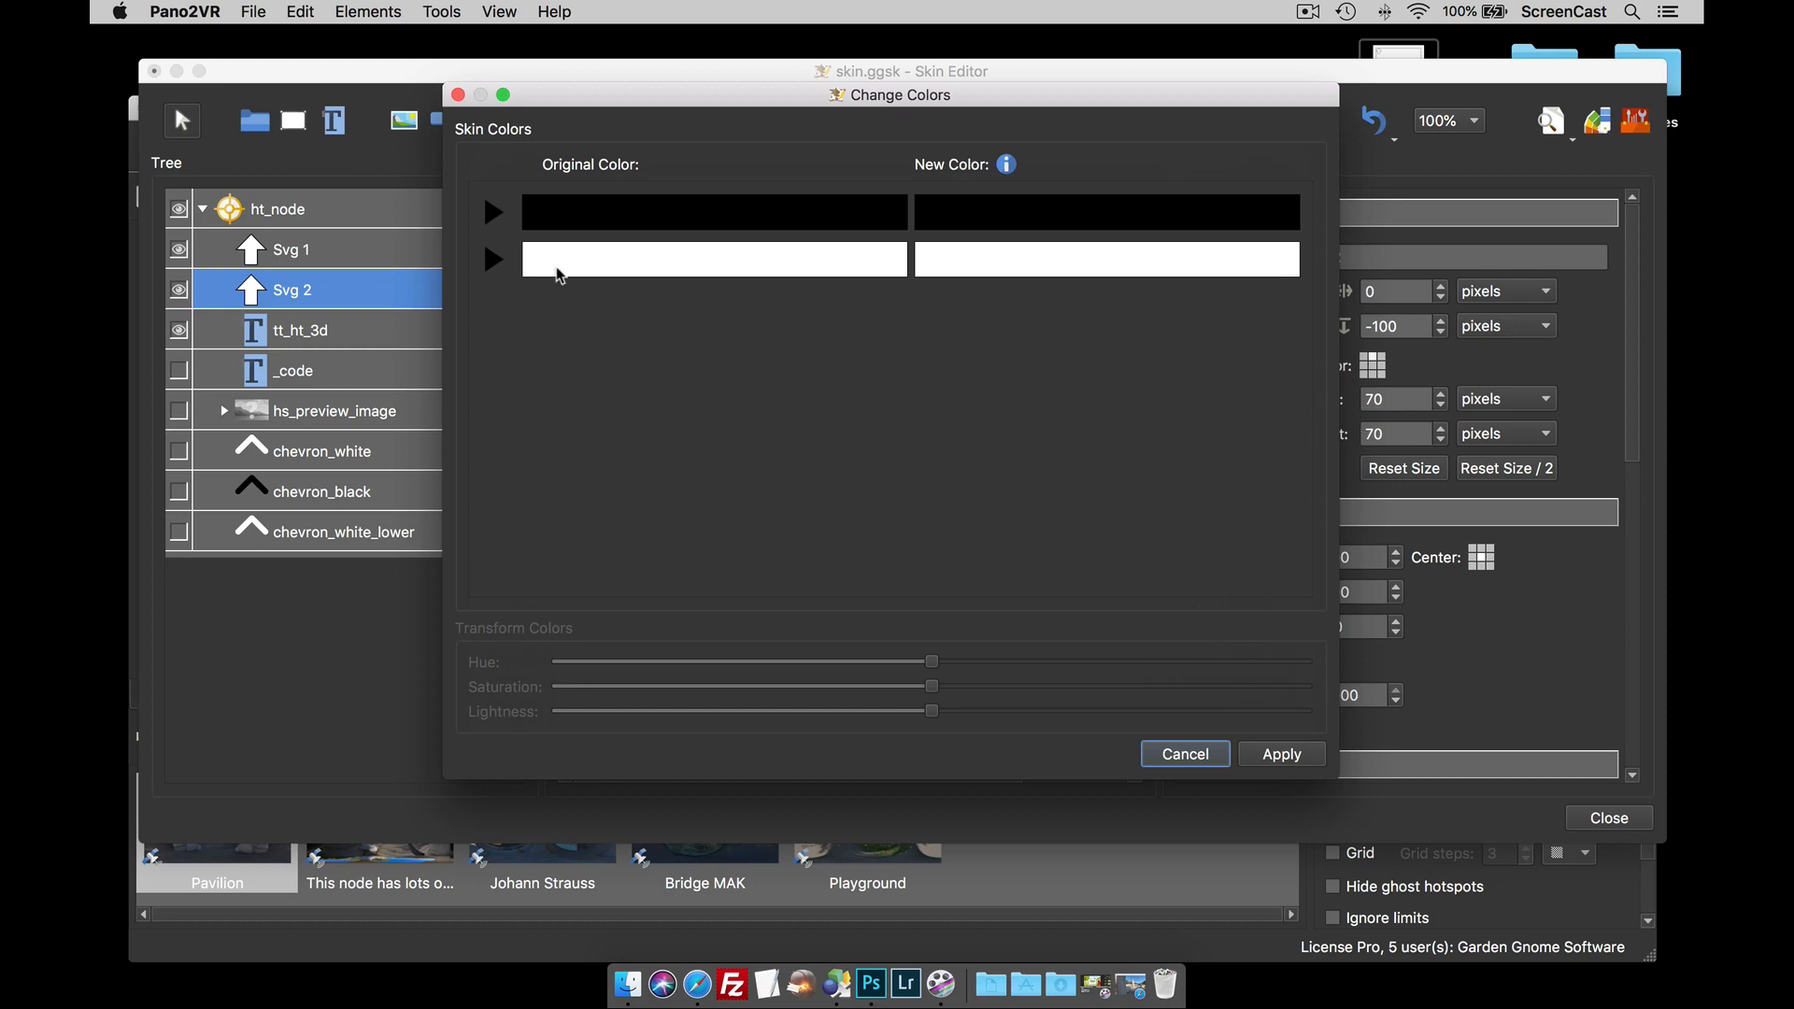
pyautogui.click(493, 213)
pyautogui.click(493, 311)
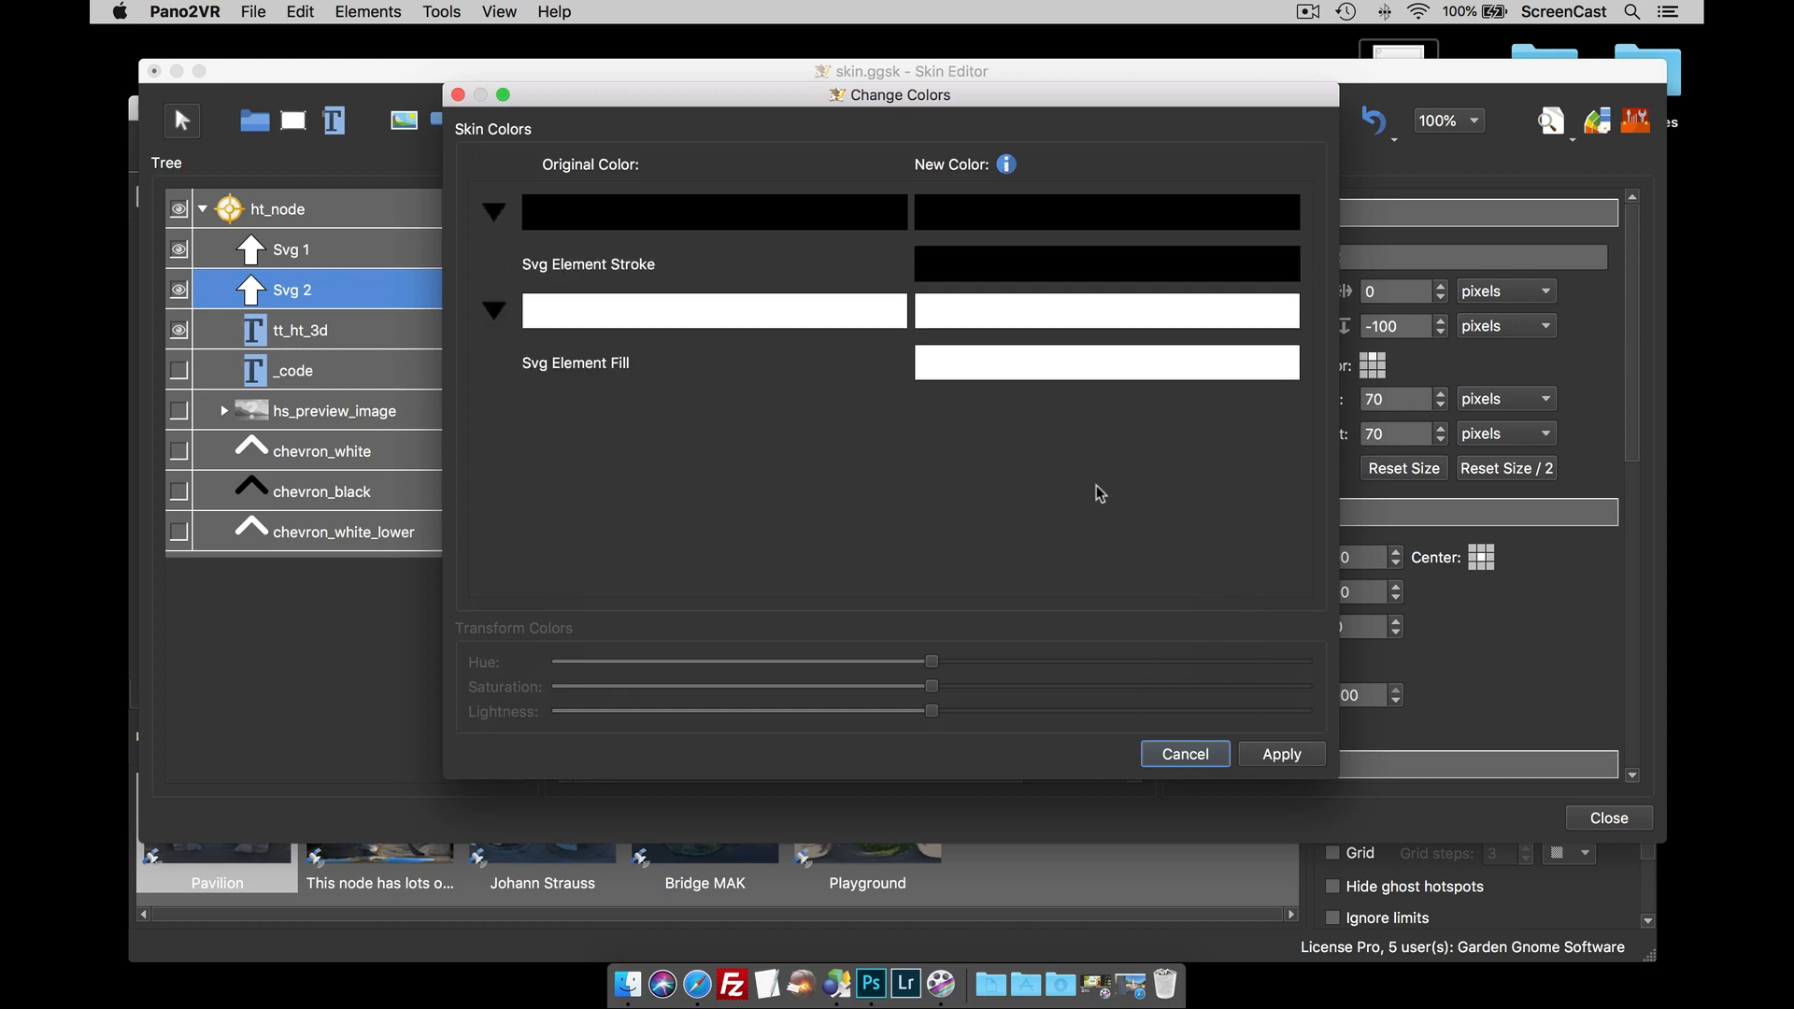
pyautogui.click(1067, 270)
pyautogui.click(825, 359)
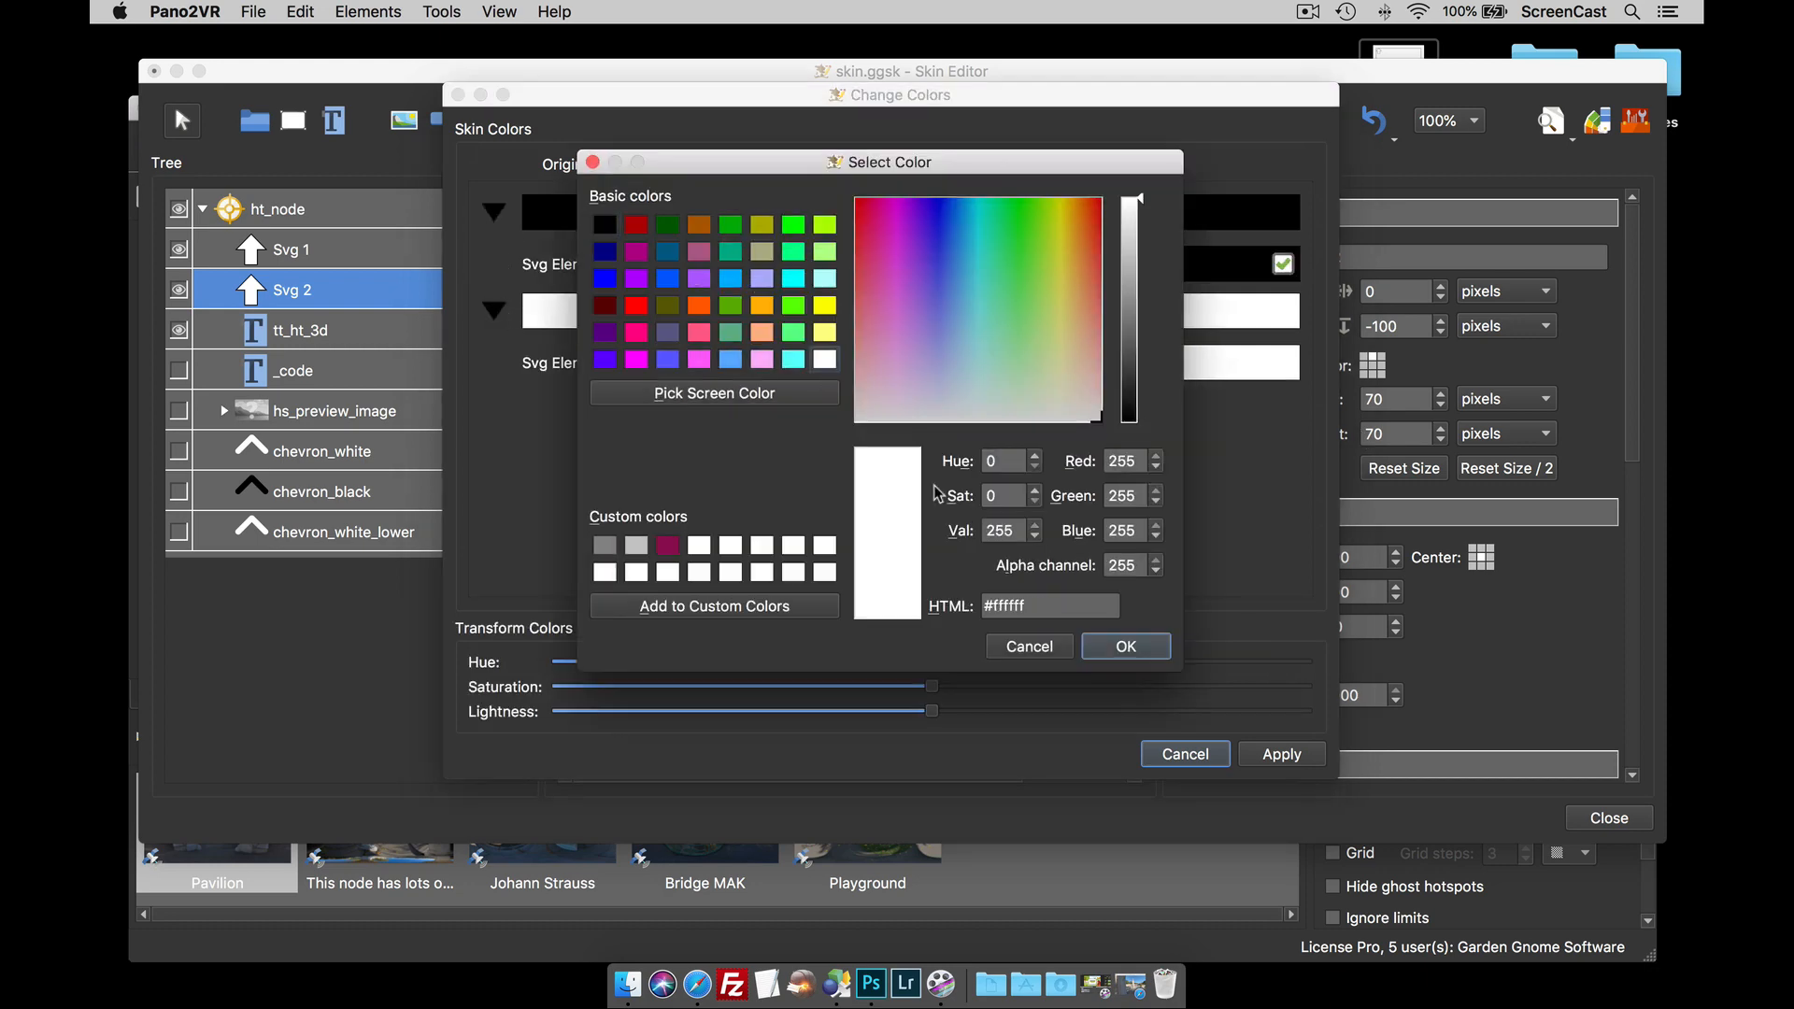
pyautogui.click(1121, 643)
pyautogui.click(1165, 365)
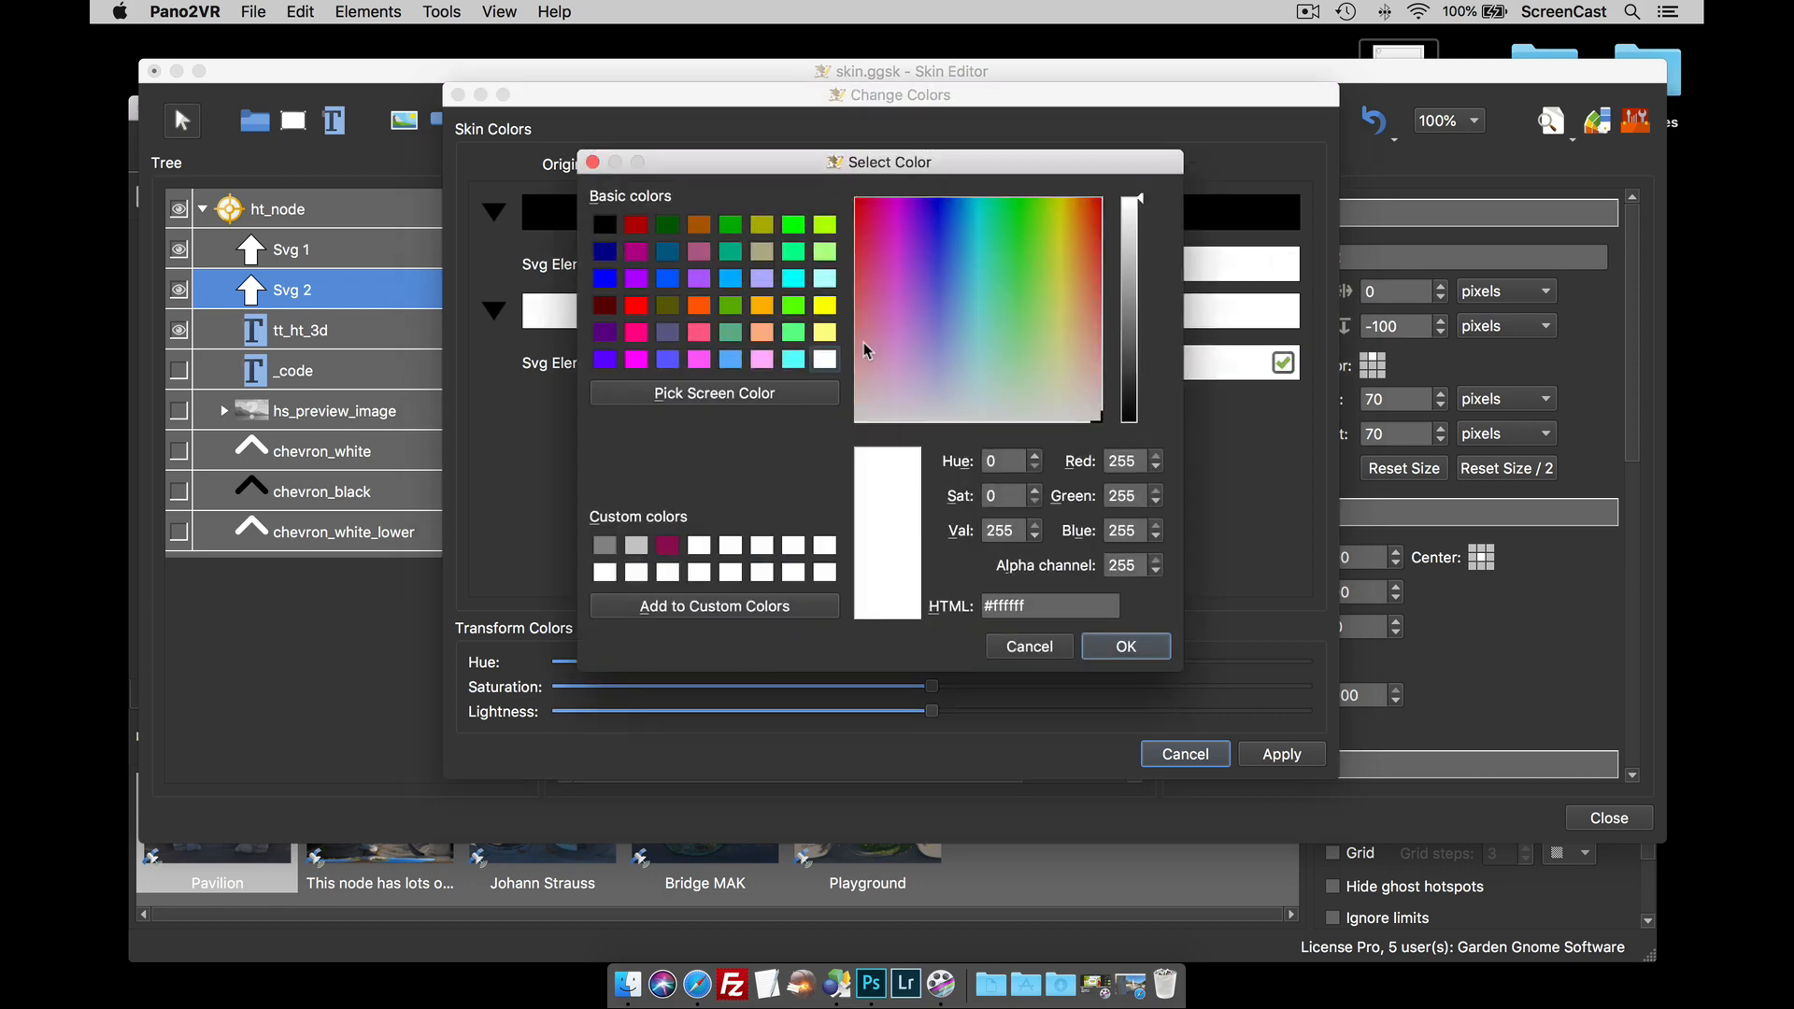
pyautogui.click(603, 226)
pyautogui.click(1126, 647)
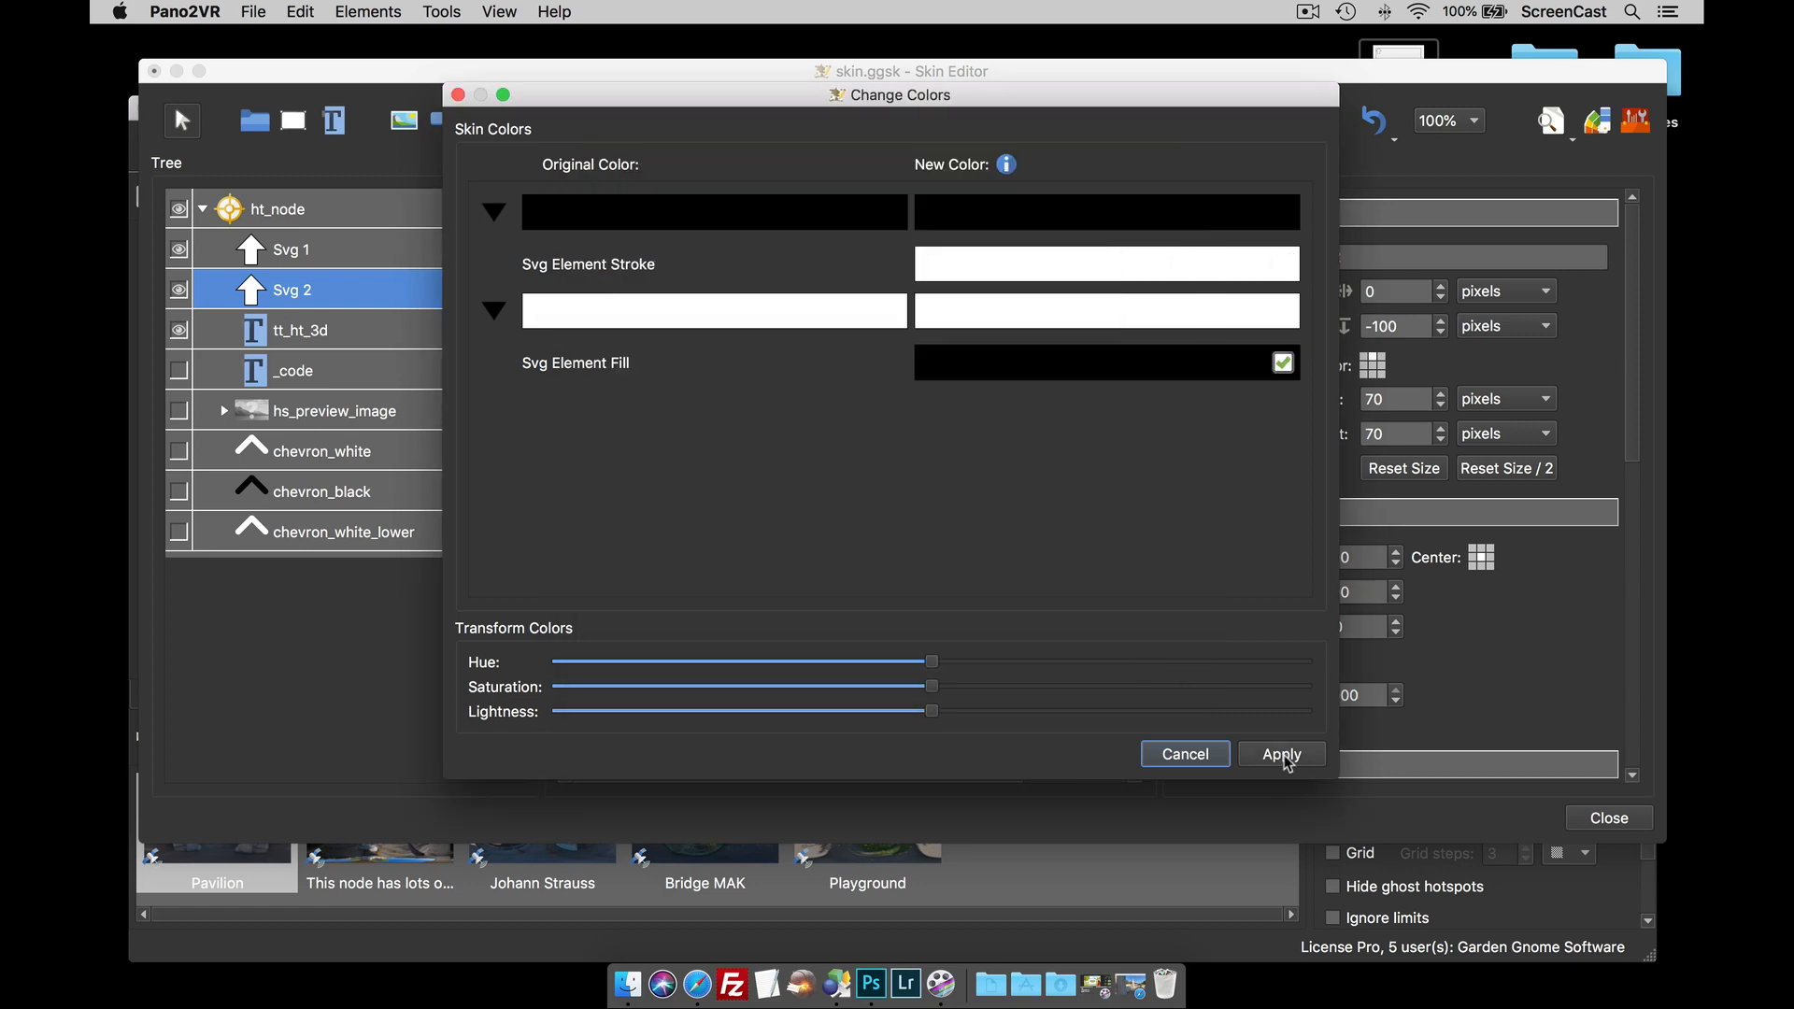
pyautogui.click(1281, 754)
pyautogui.click(1064, 624)
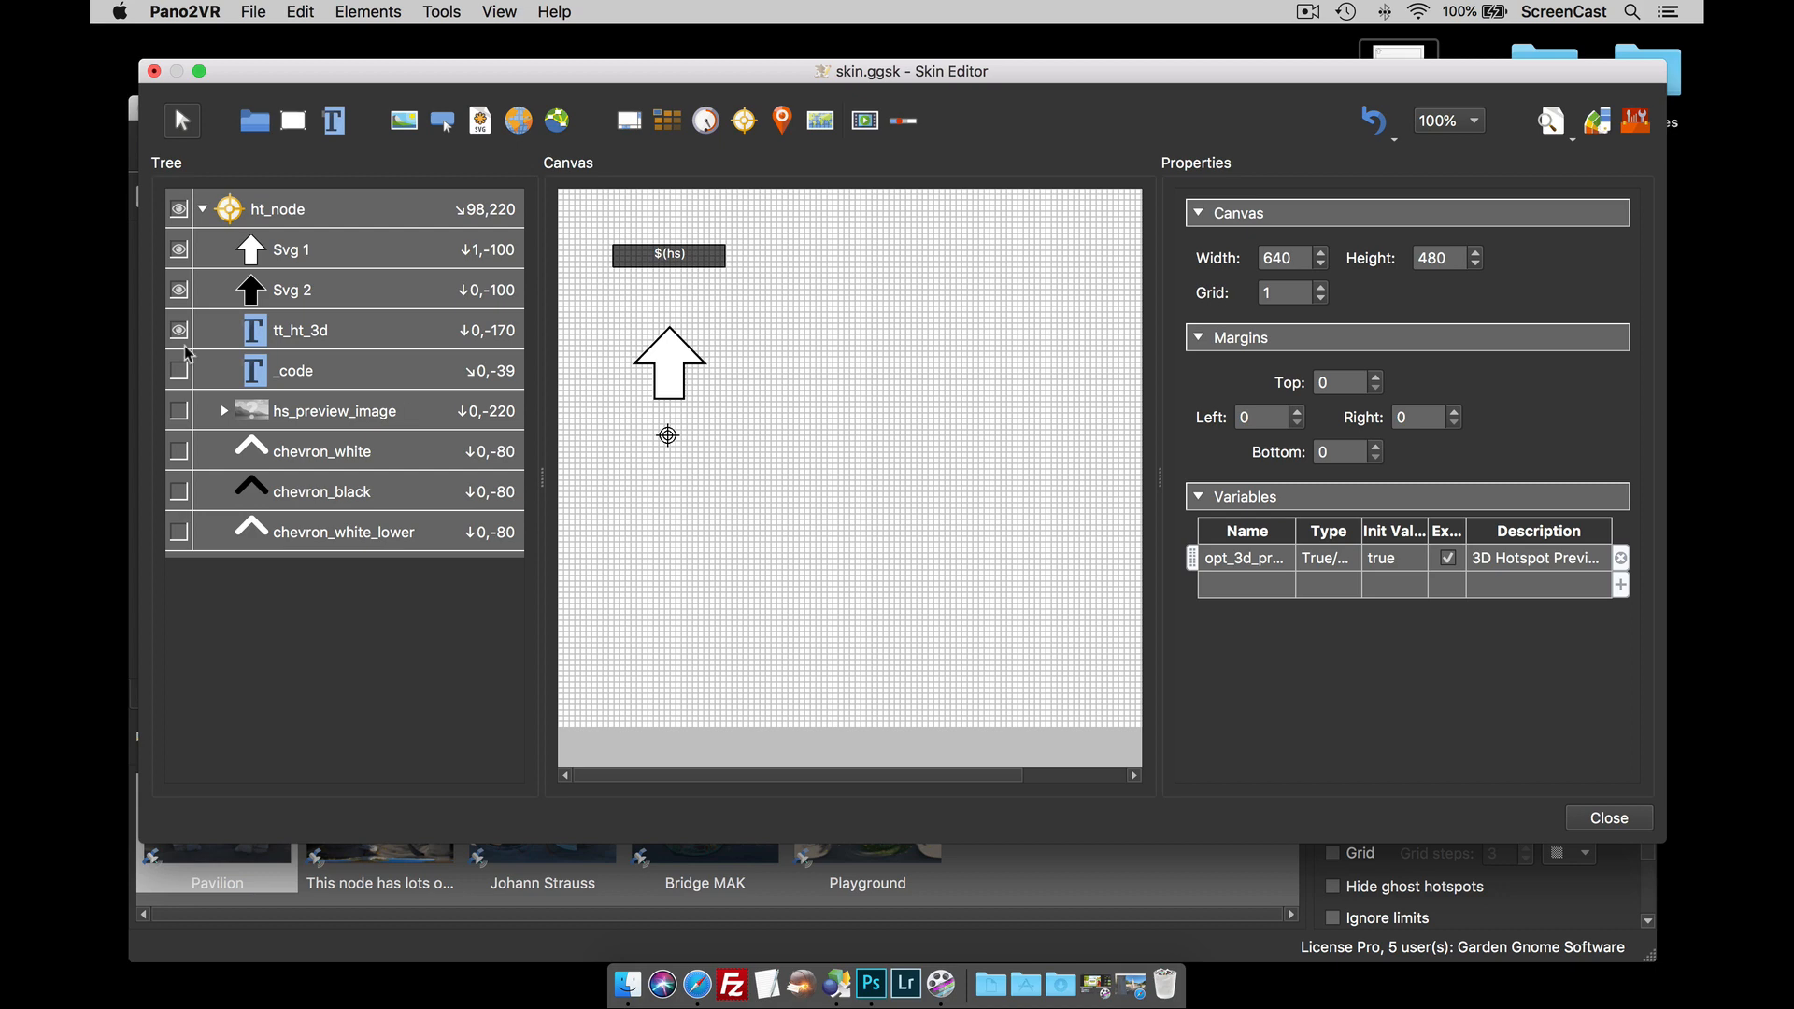
# - Inspect the CSS Styles value of chevron_white to see how it is offset in 3D, leaving it unedited
pyautogui.moveTo(321, 297); pyautogui.dragTo(344, 239)
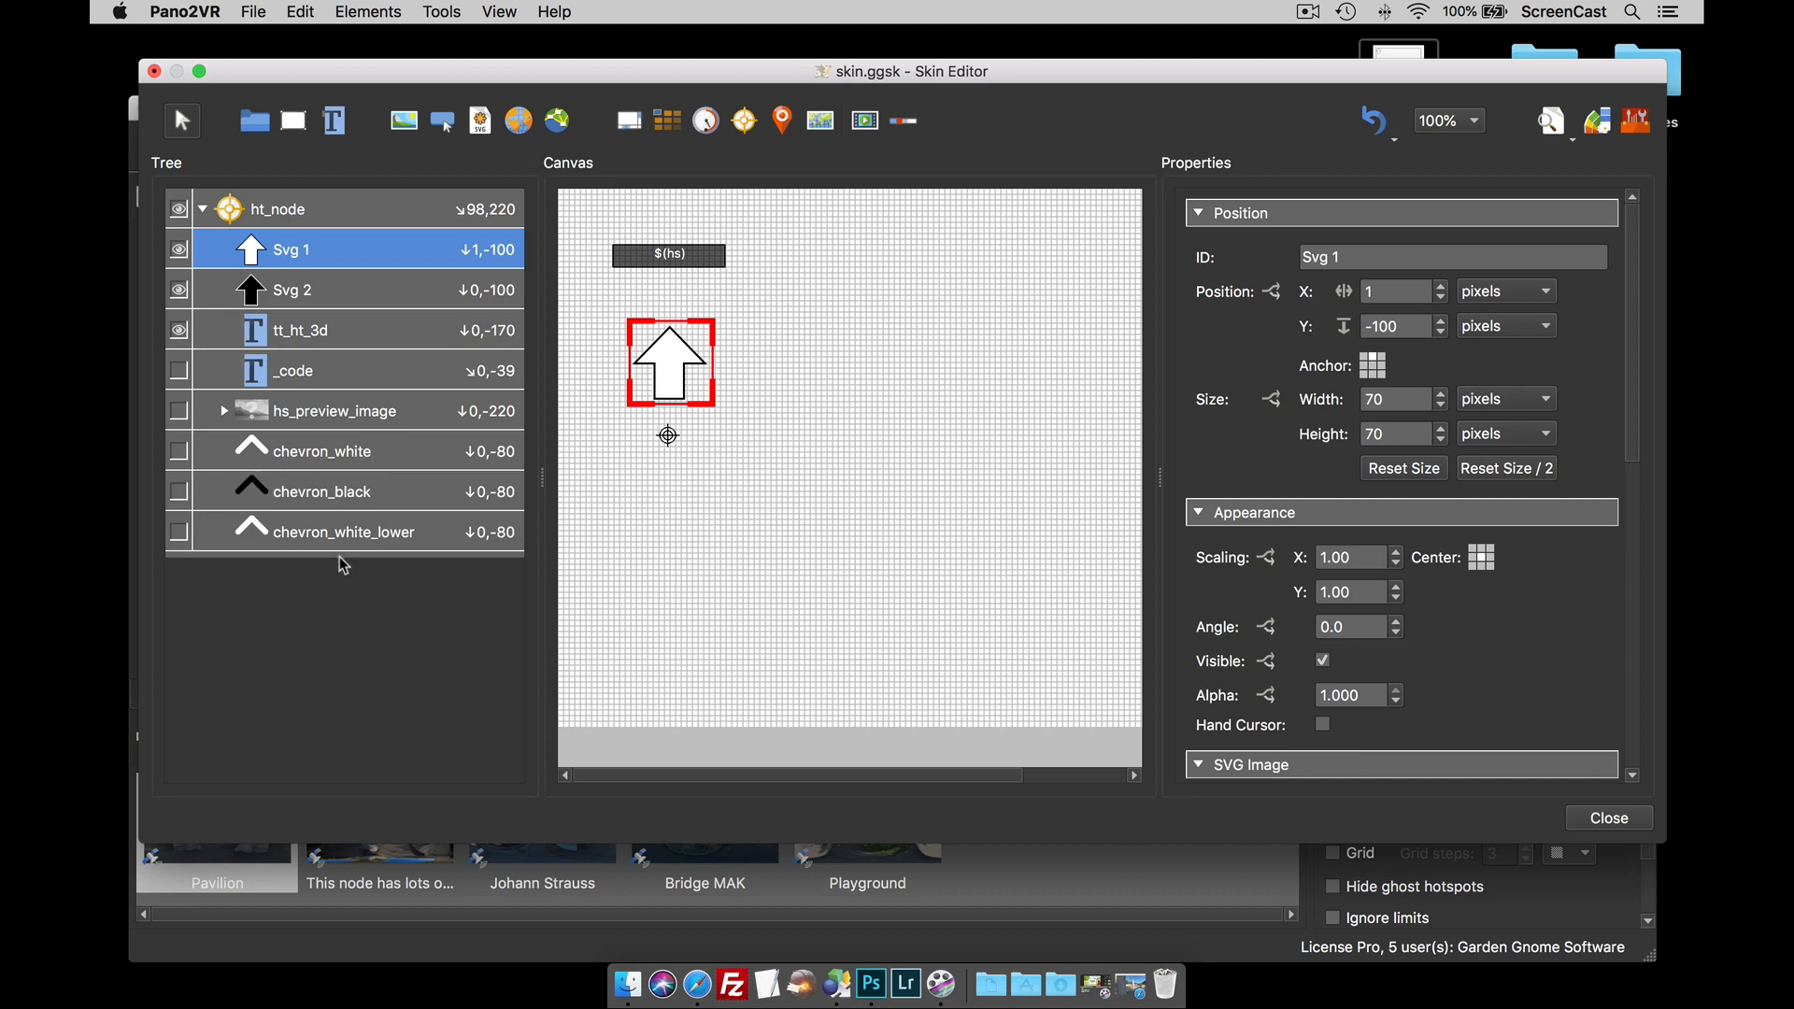
pyautogui.click(321, 456)
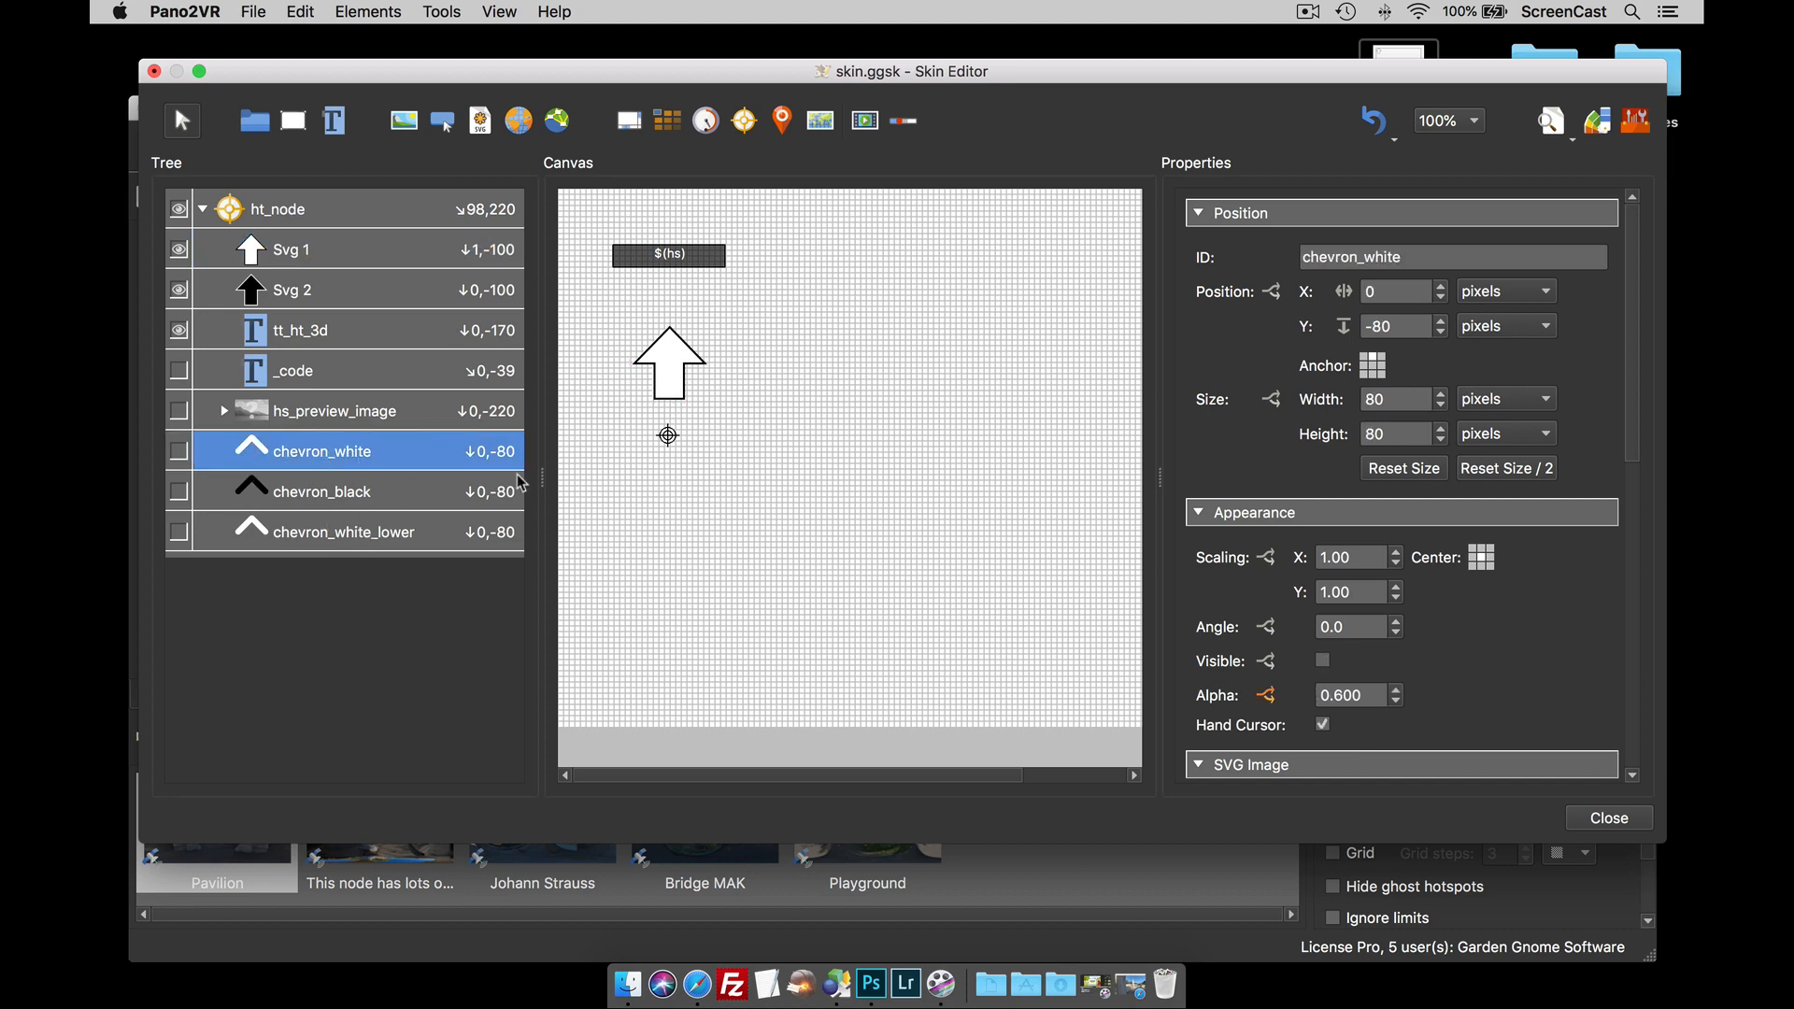
pyautogui.scroll(-10, 1502, 608)
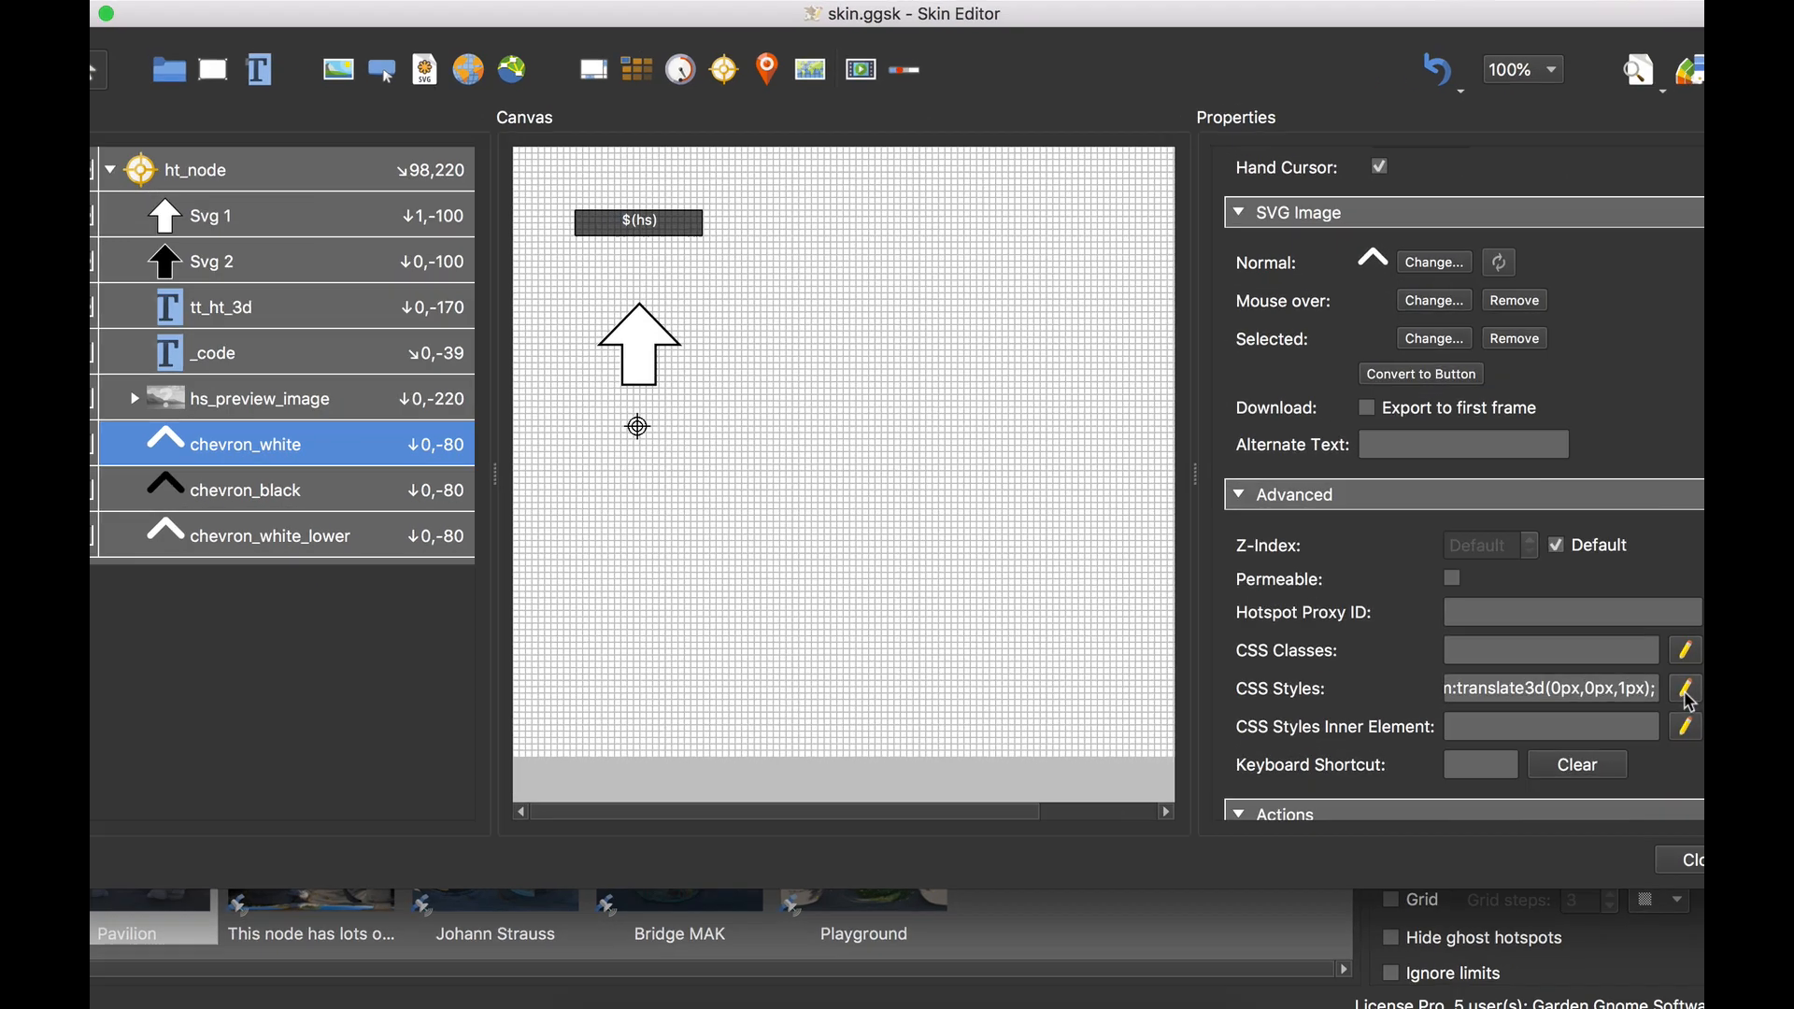
pyautogui.click(1592, 666)
pyautogui.click(875, 466)
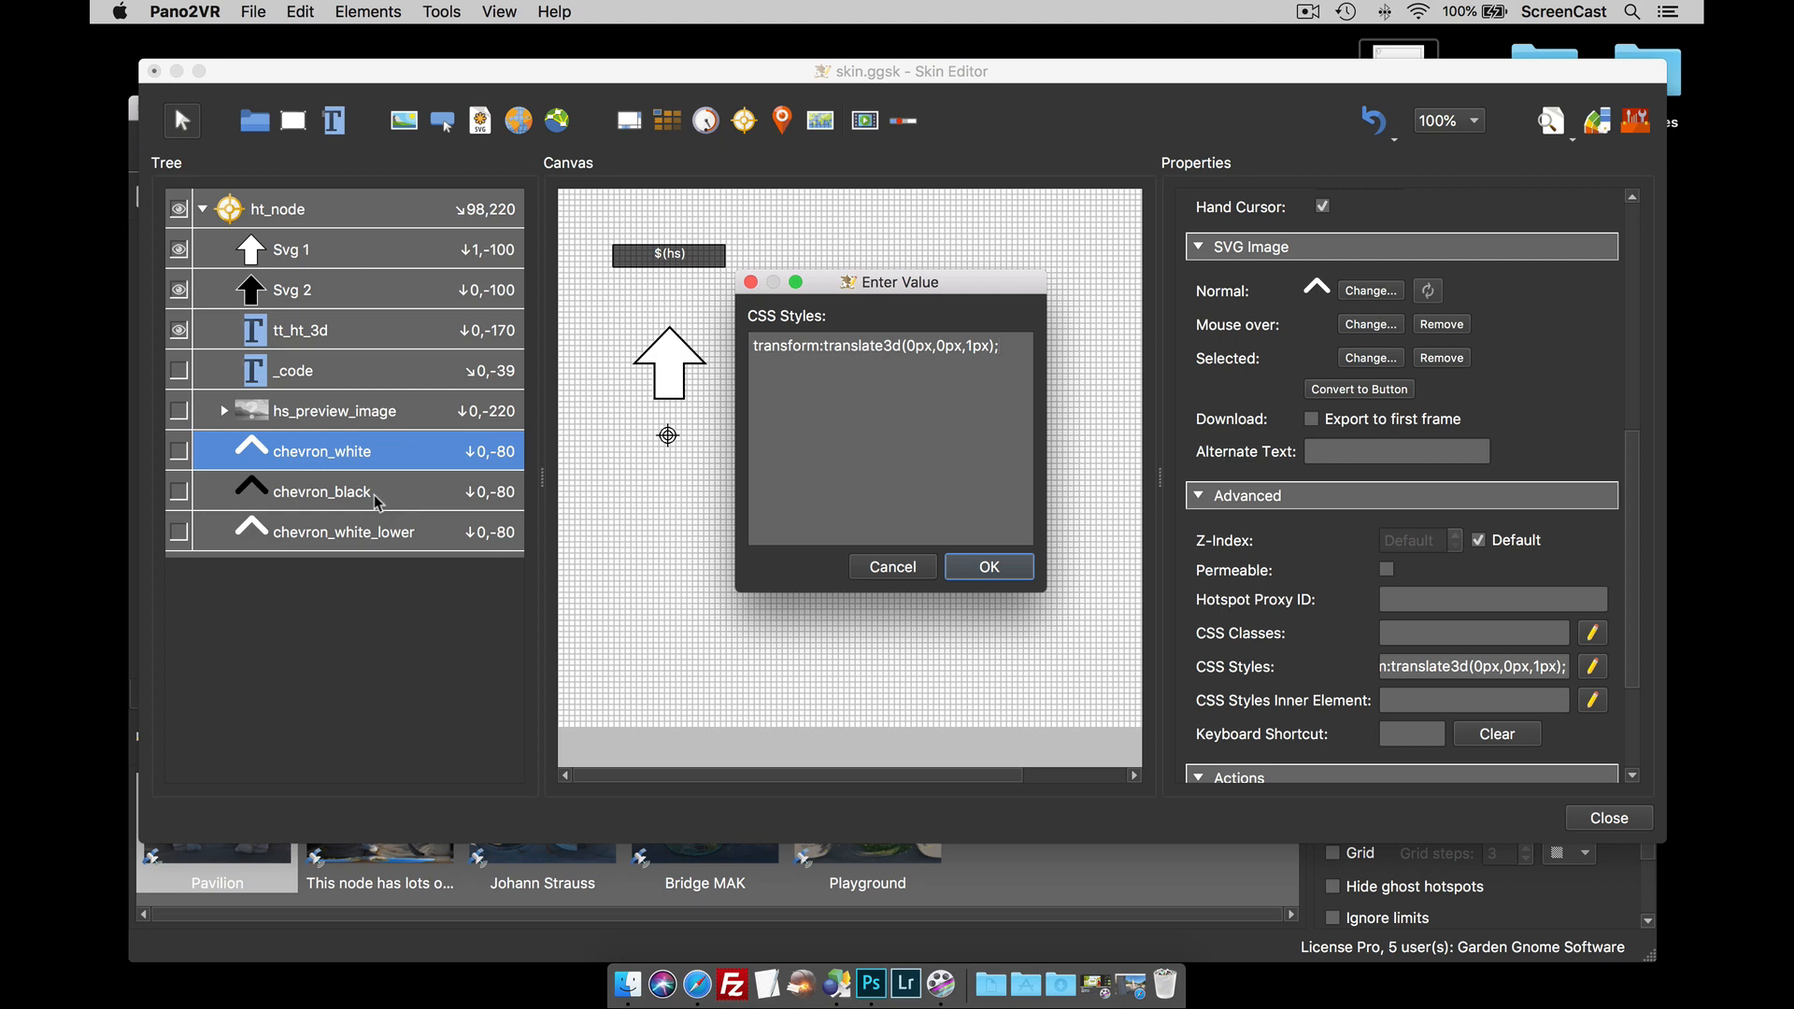
pyautogui.press('Return')
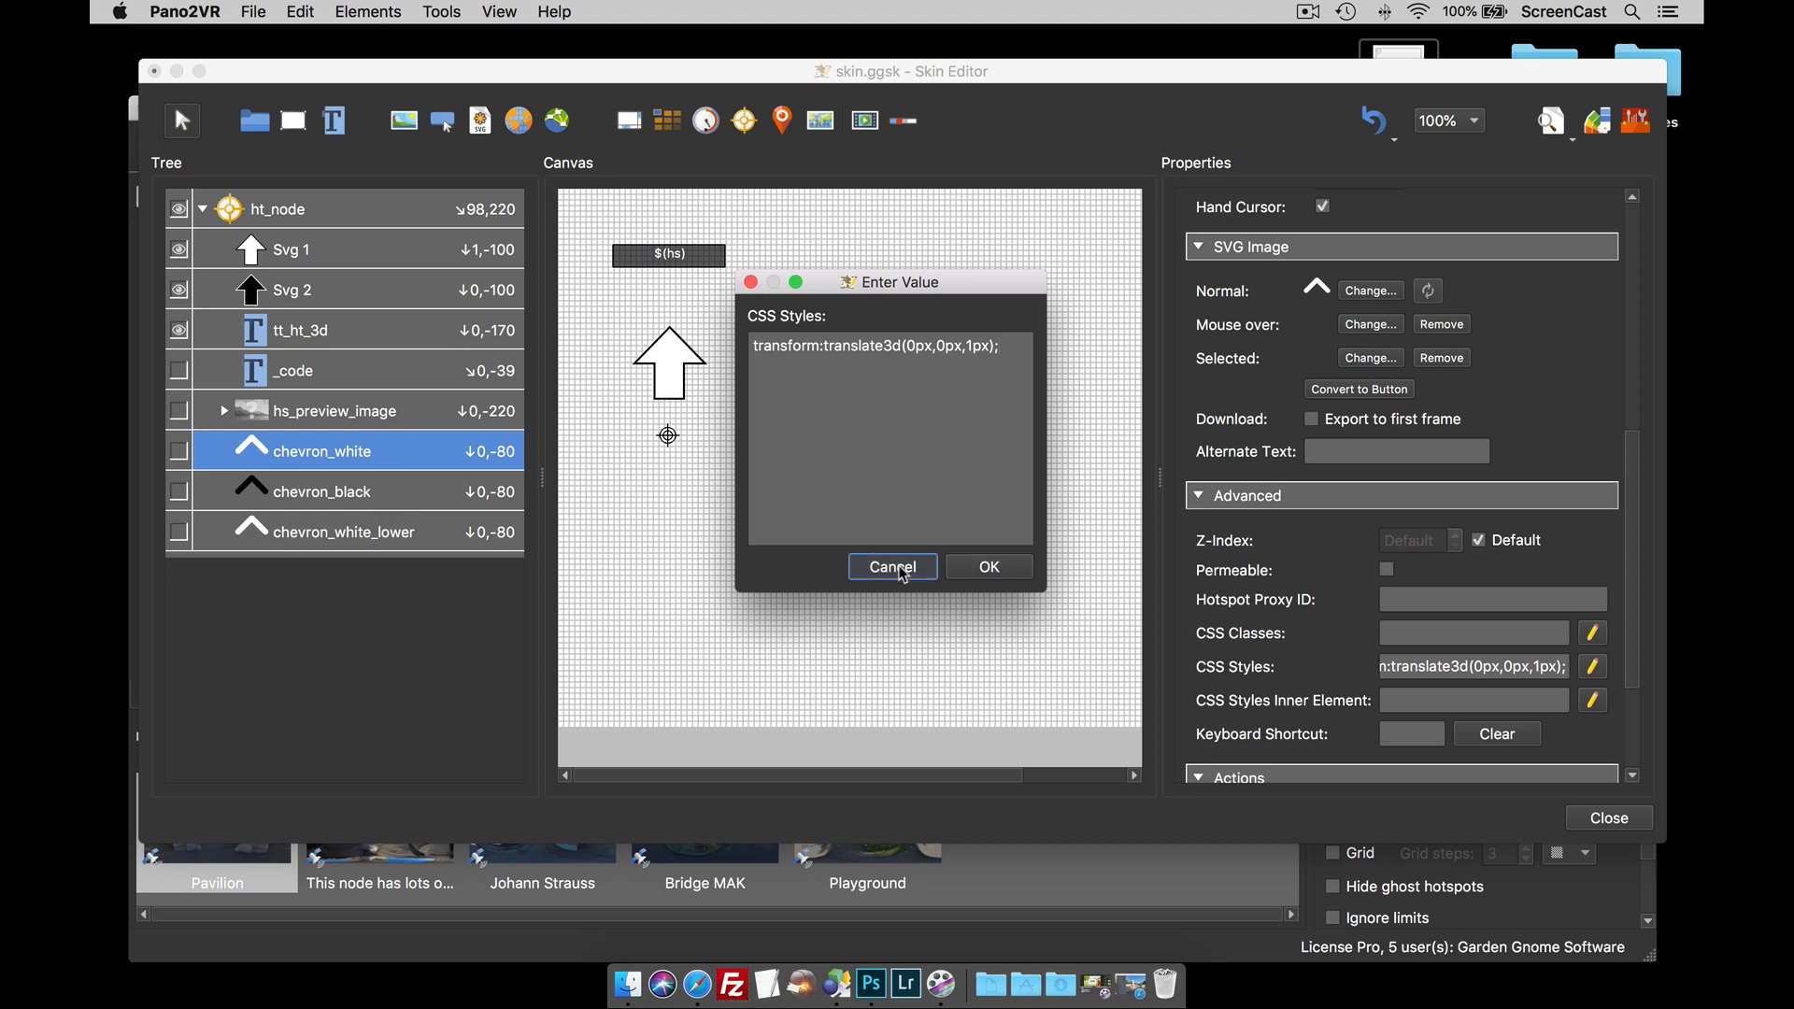
# - Copy the CSS style transform:translate3d(0px,0px,-1px); from chevron_white_lower without editing that element
pyautogui.click(372, 545)
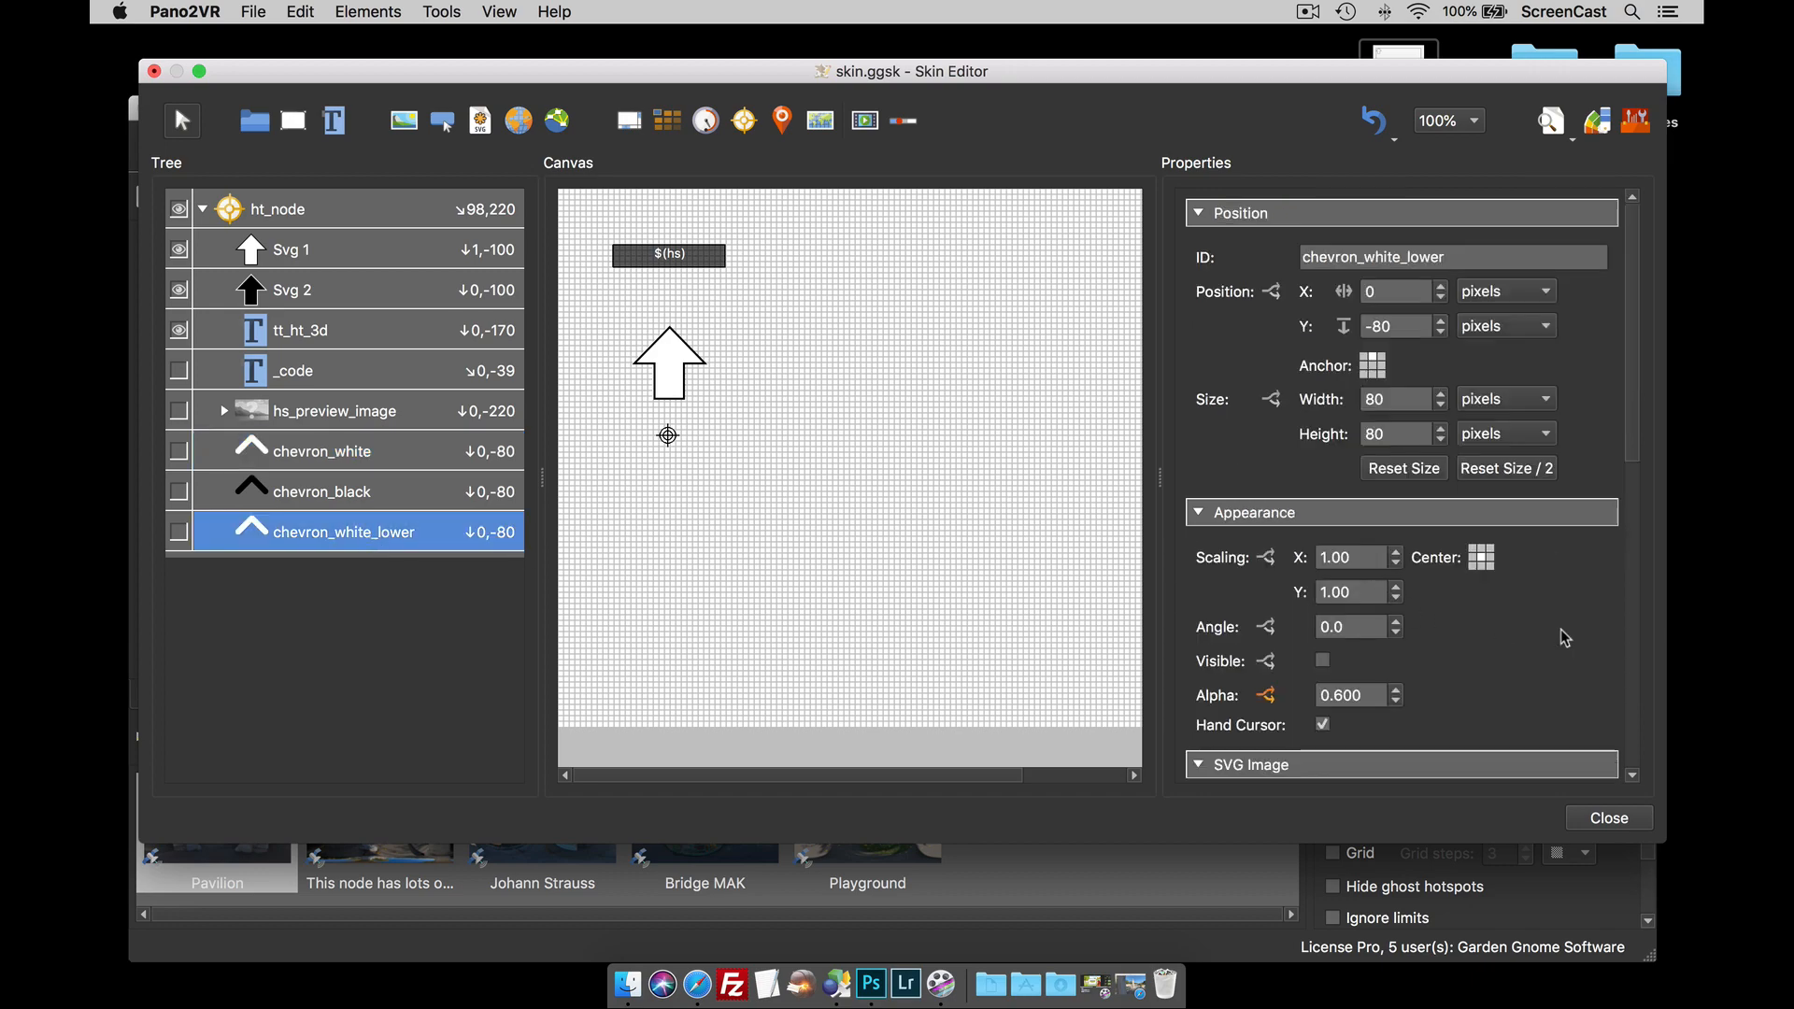
pyautogui.scroll(-10, 1565, 636)
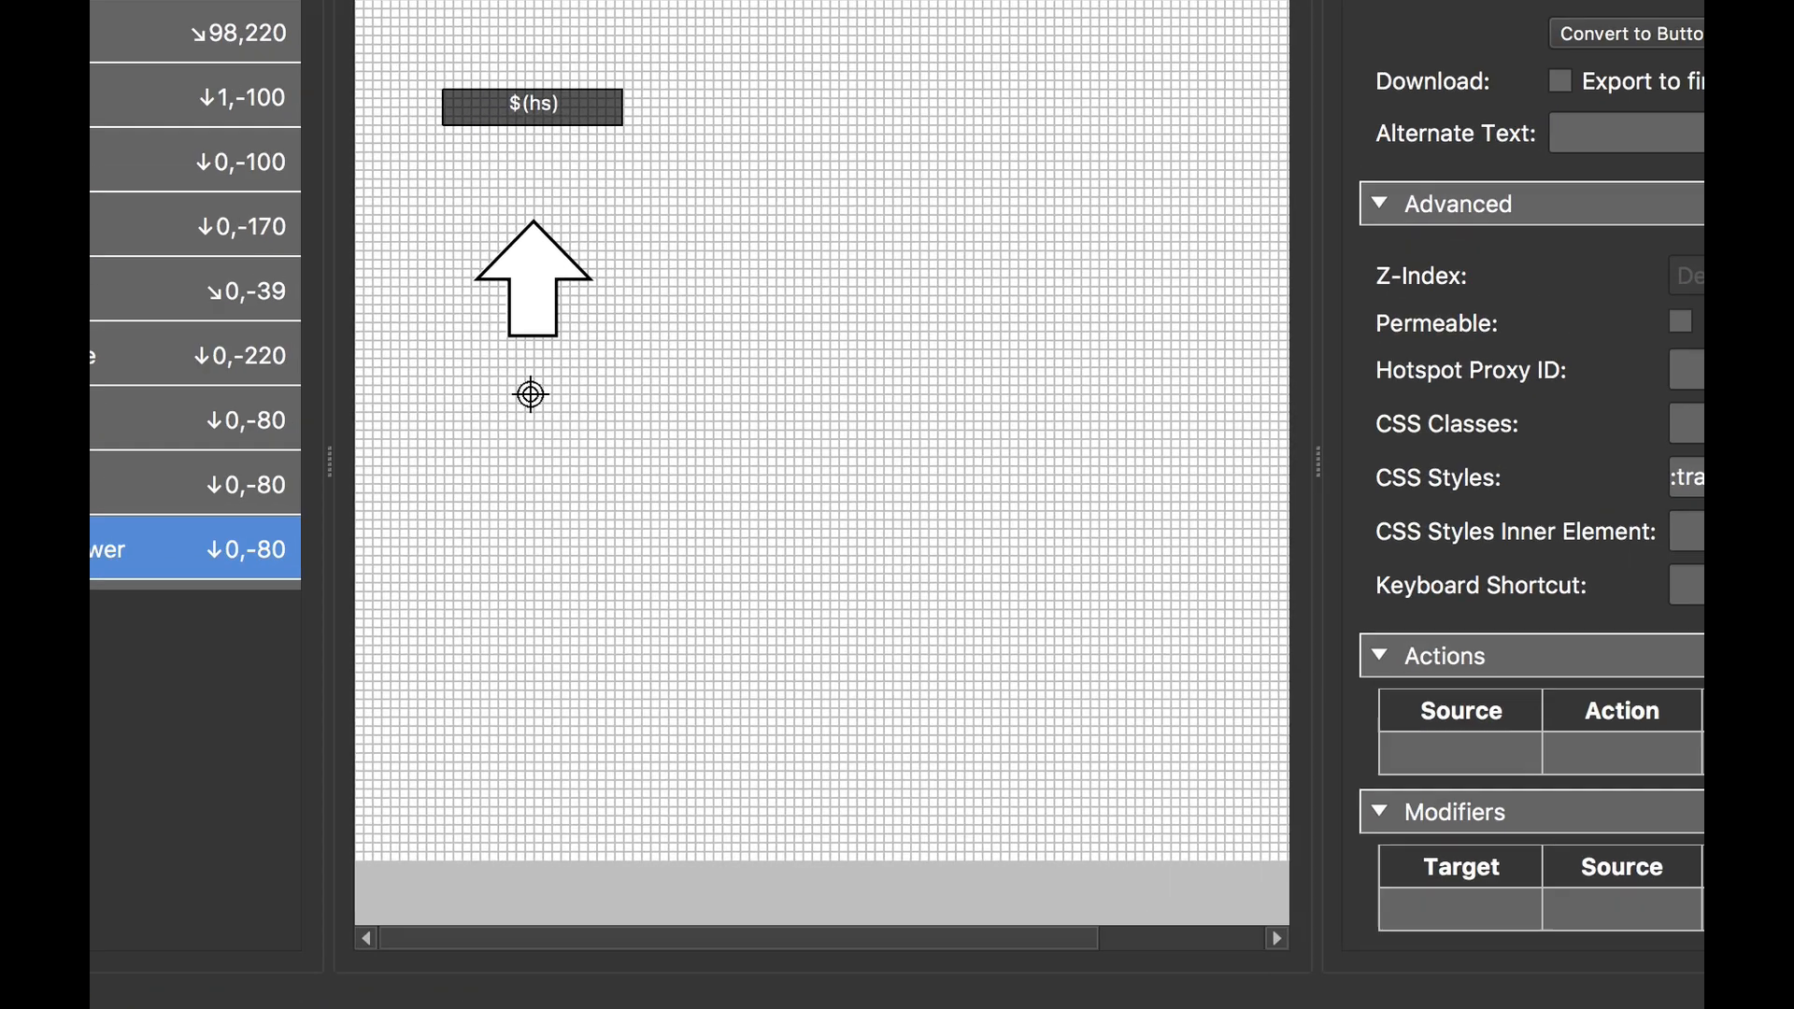
pyautogui.click(1592, 488)
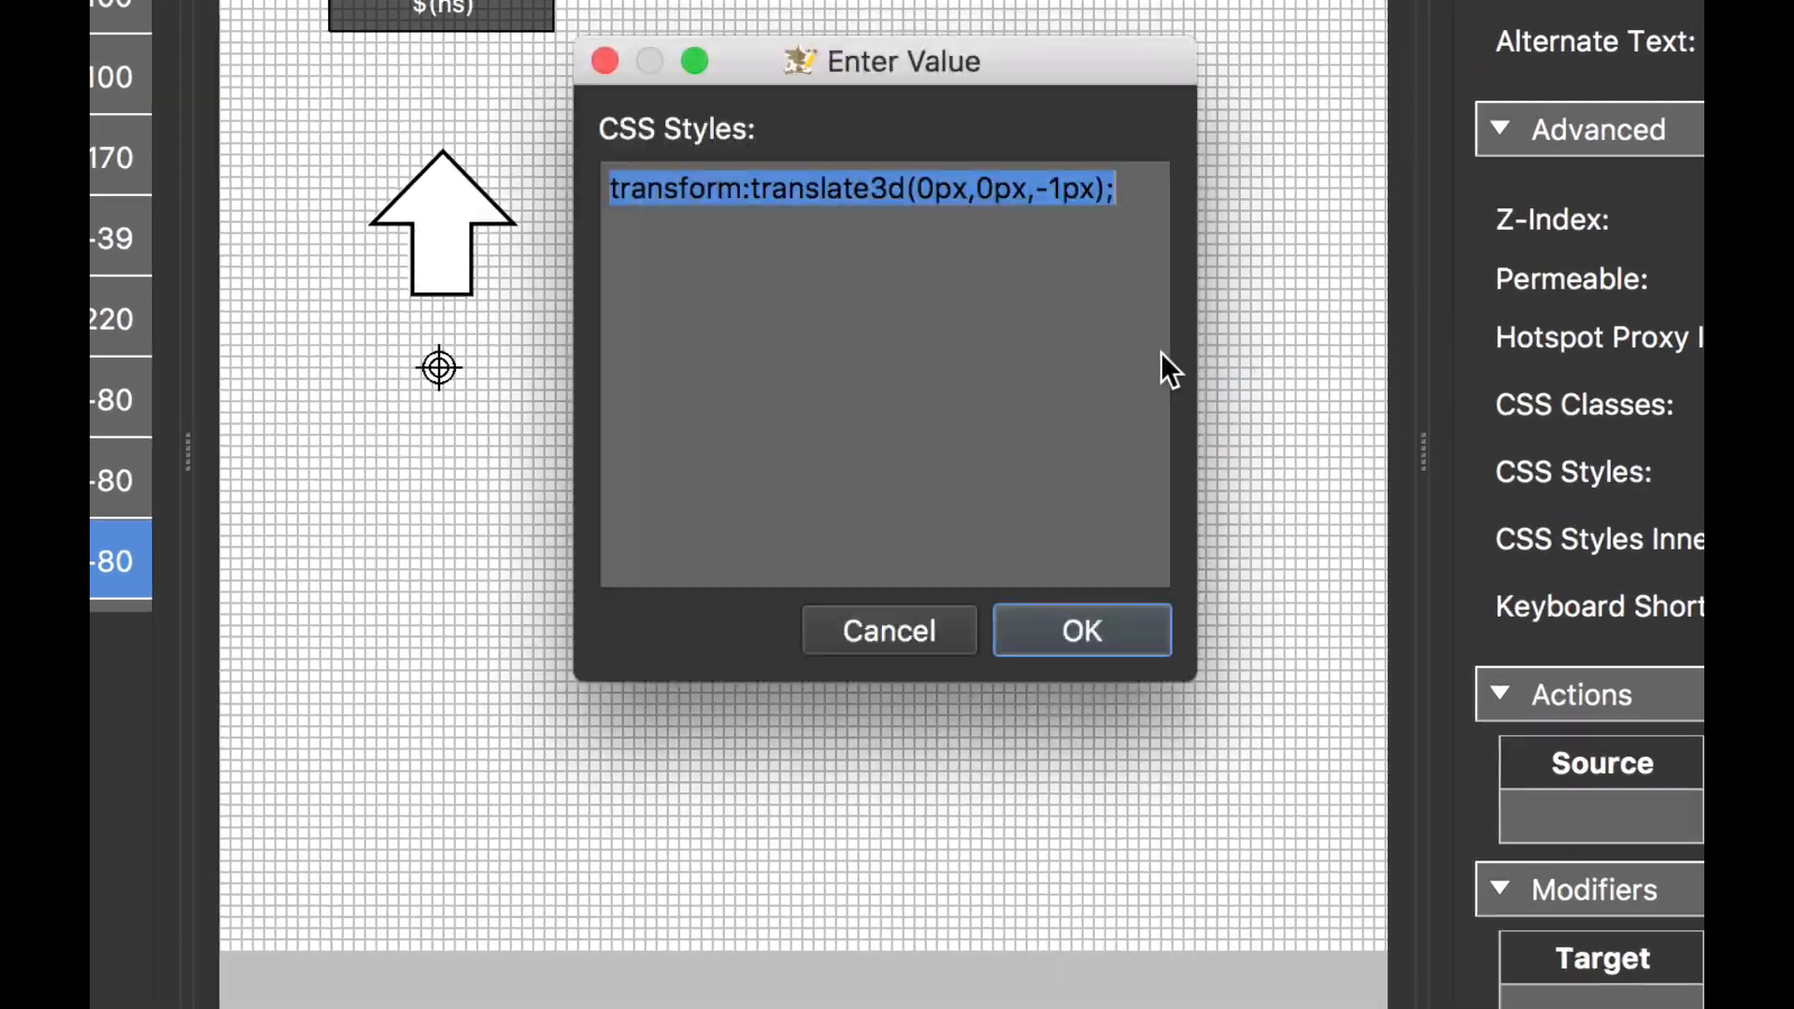
pyautogui.click(1013, 376)
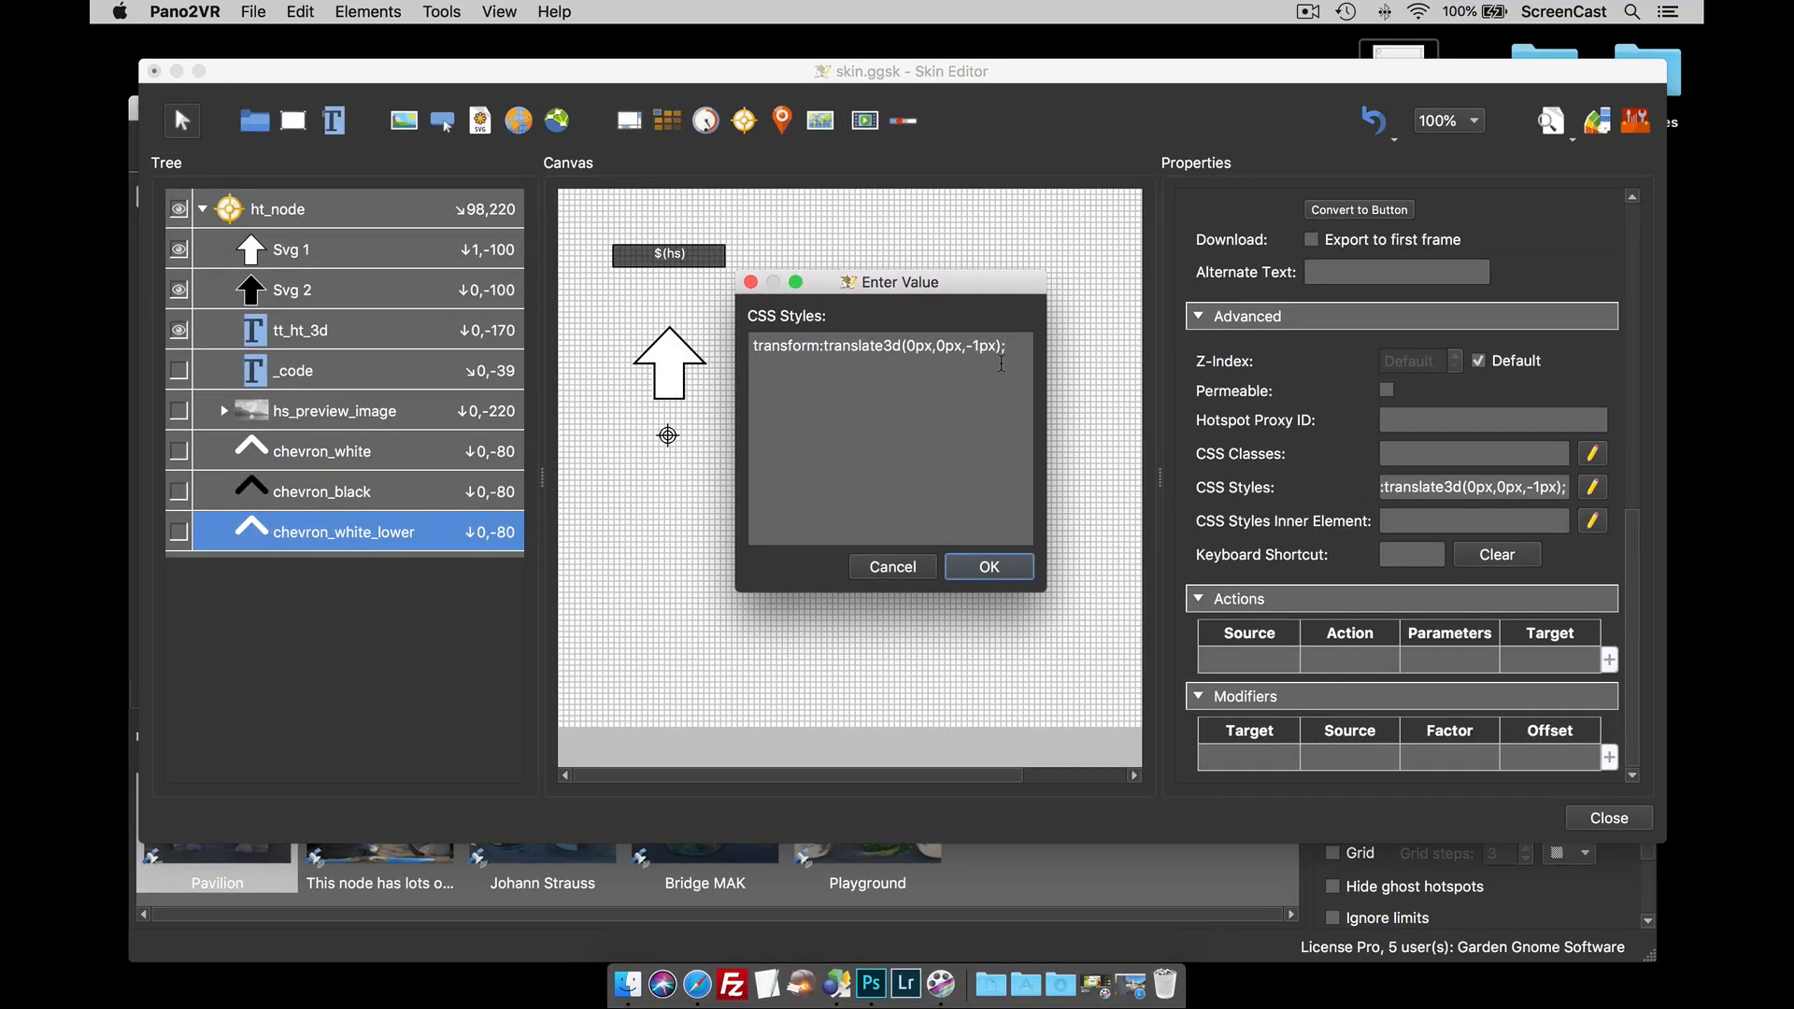
pyautogui.moveTo(1020, 345); pyautogui.dragTo(726, 362)
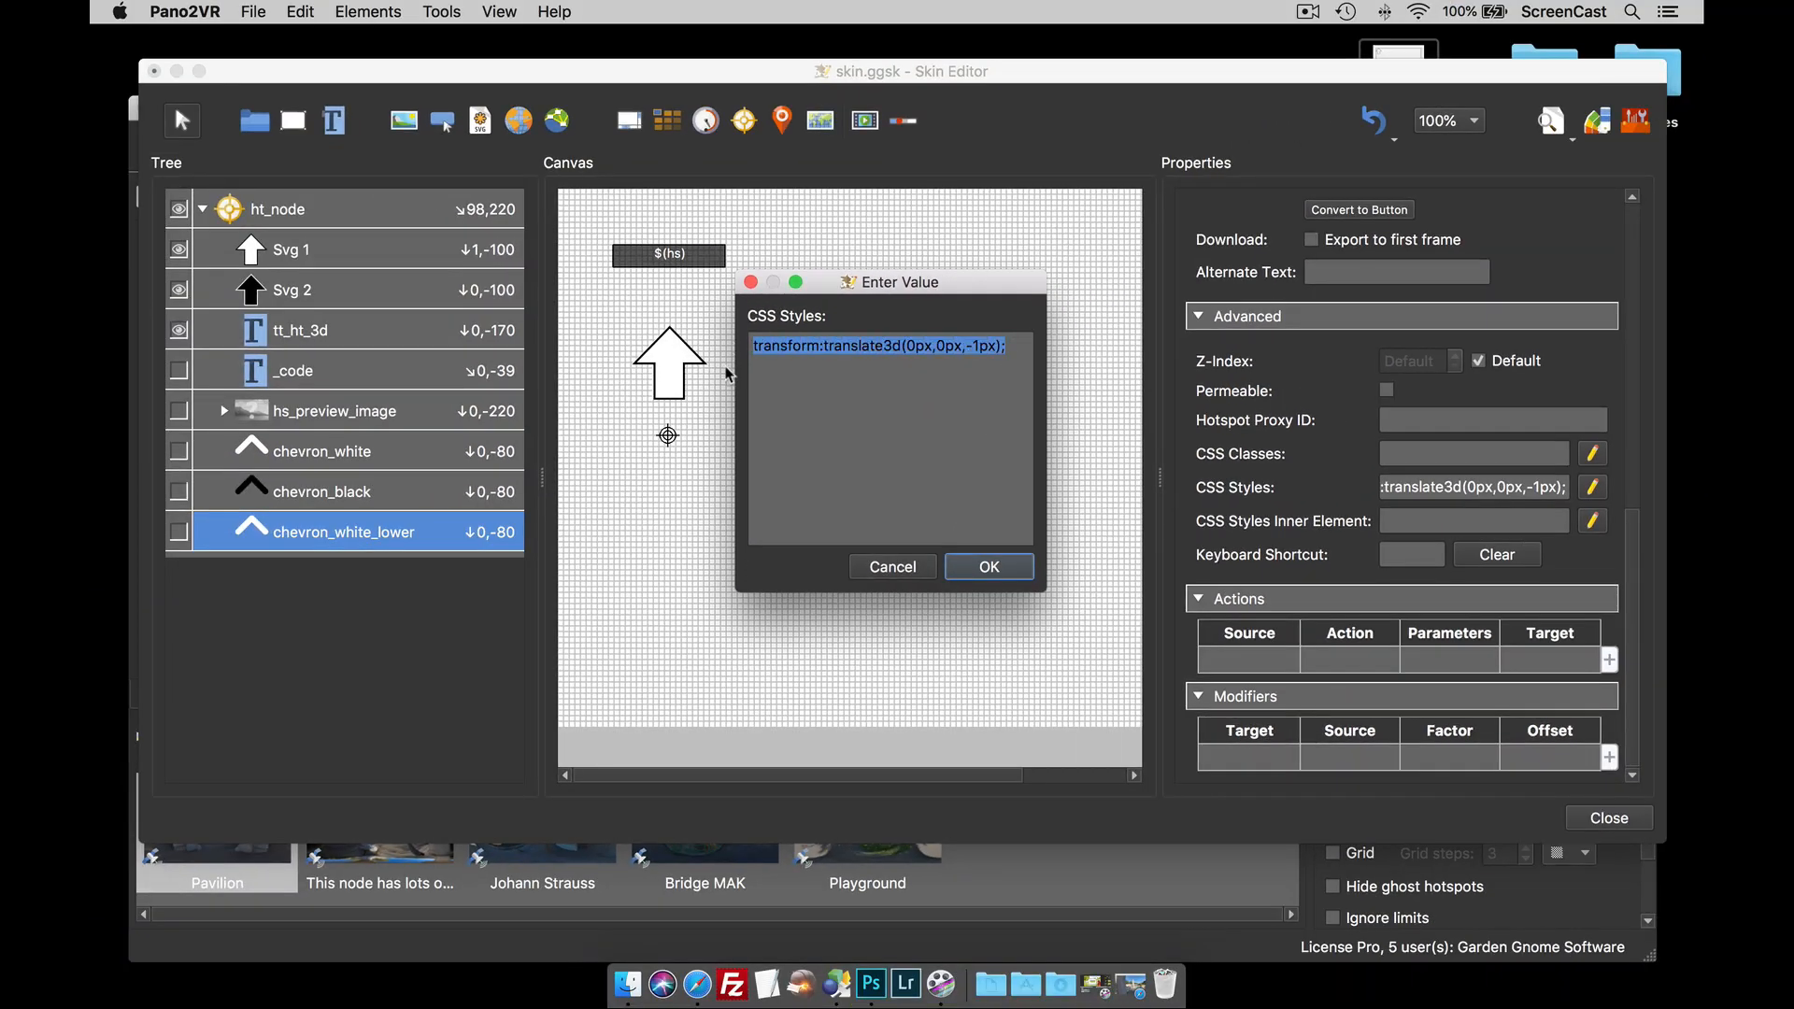
pyautogui.click(910, 568)
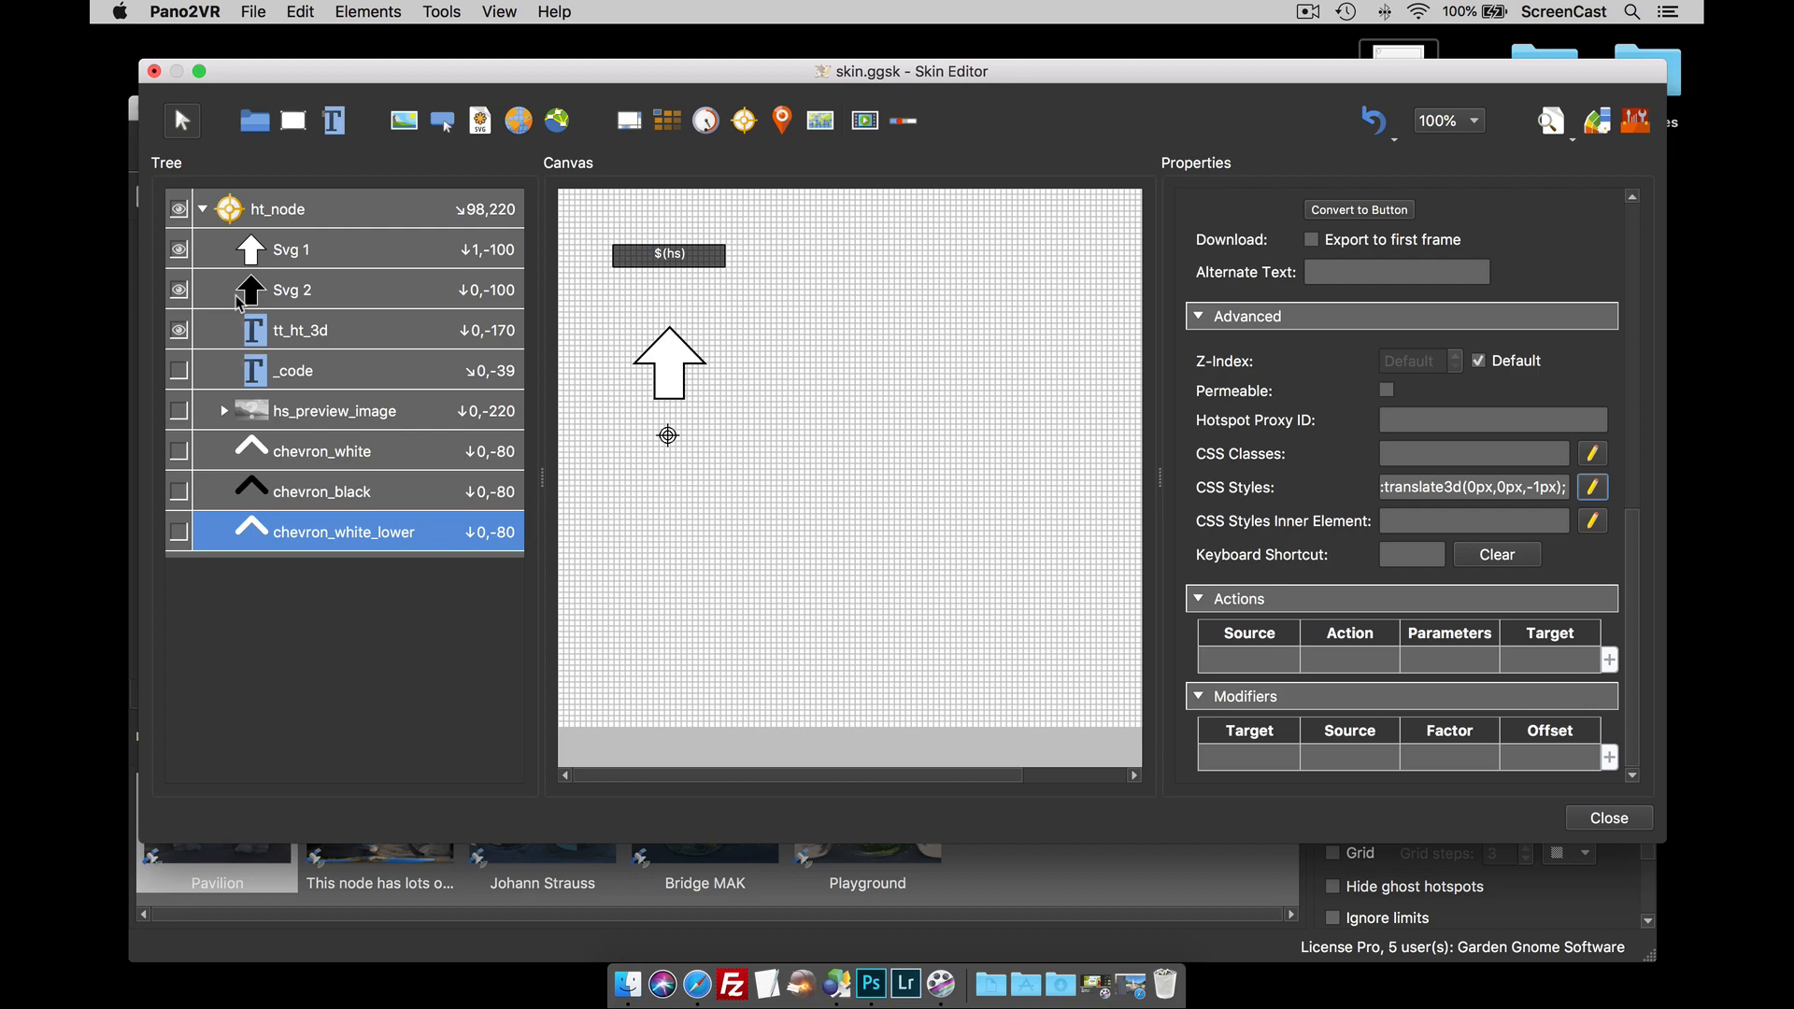
# - Set Svg 2's CSS Styles to transform:translate3d(0px,0px,-1px); and regenerate the output, overwriting pano.xml
pyautogui.click(318, 297)
pyautogui.scroll(-10, 1543, 612)
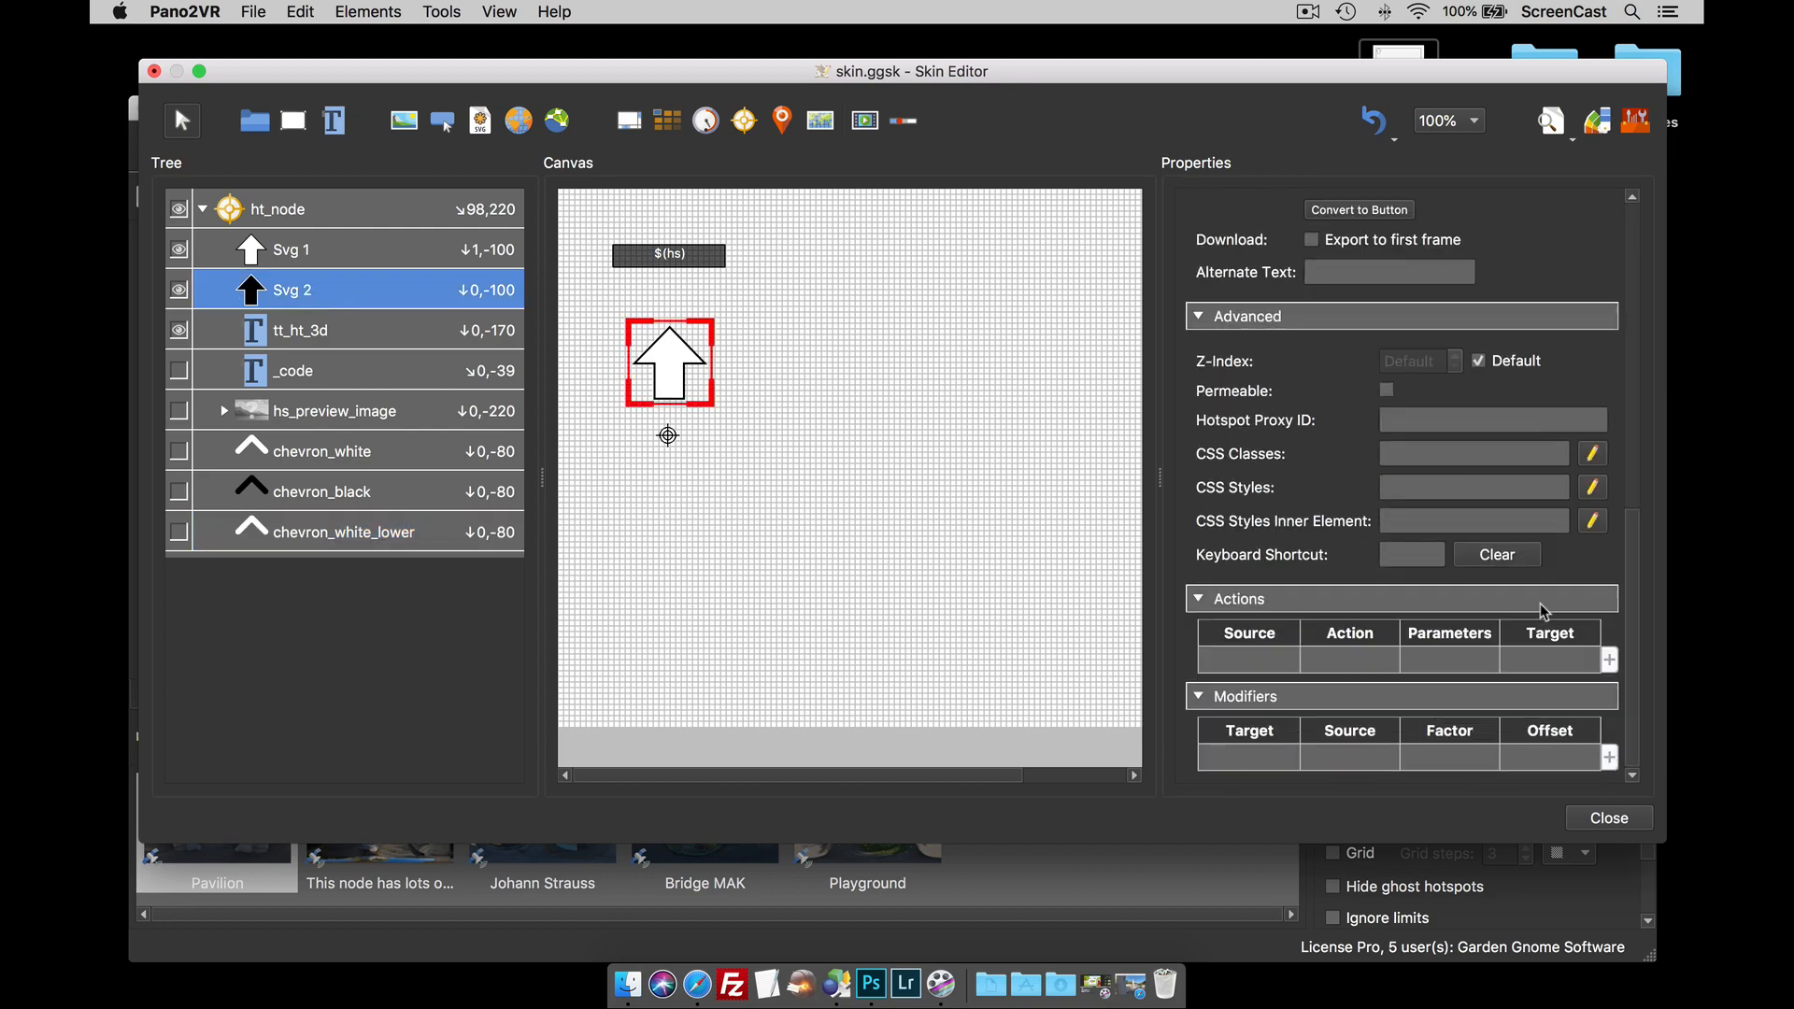
pyautogui.click(1436, 490)
pyautogui.press('super+v')
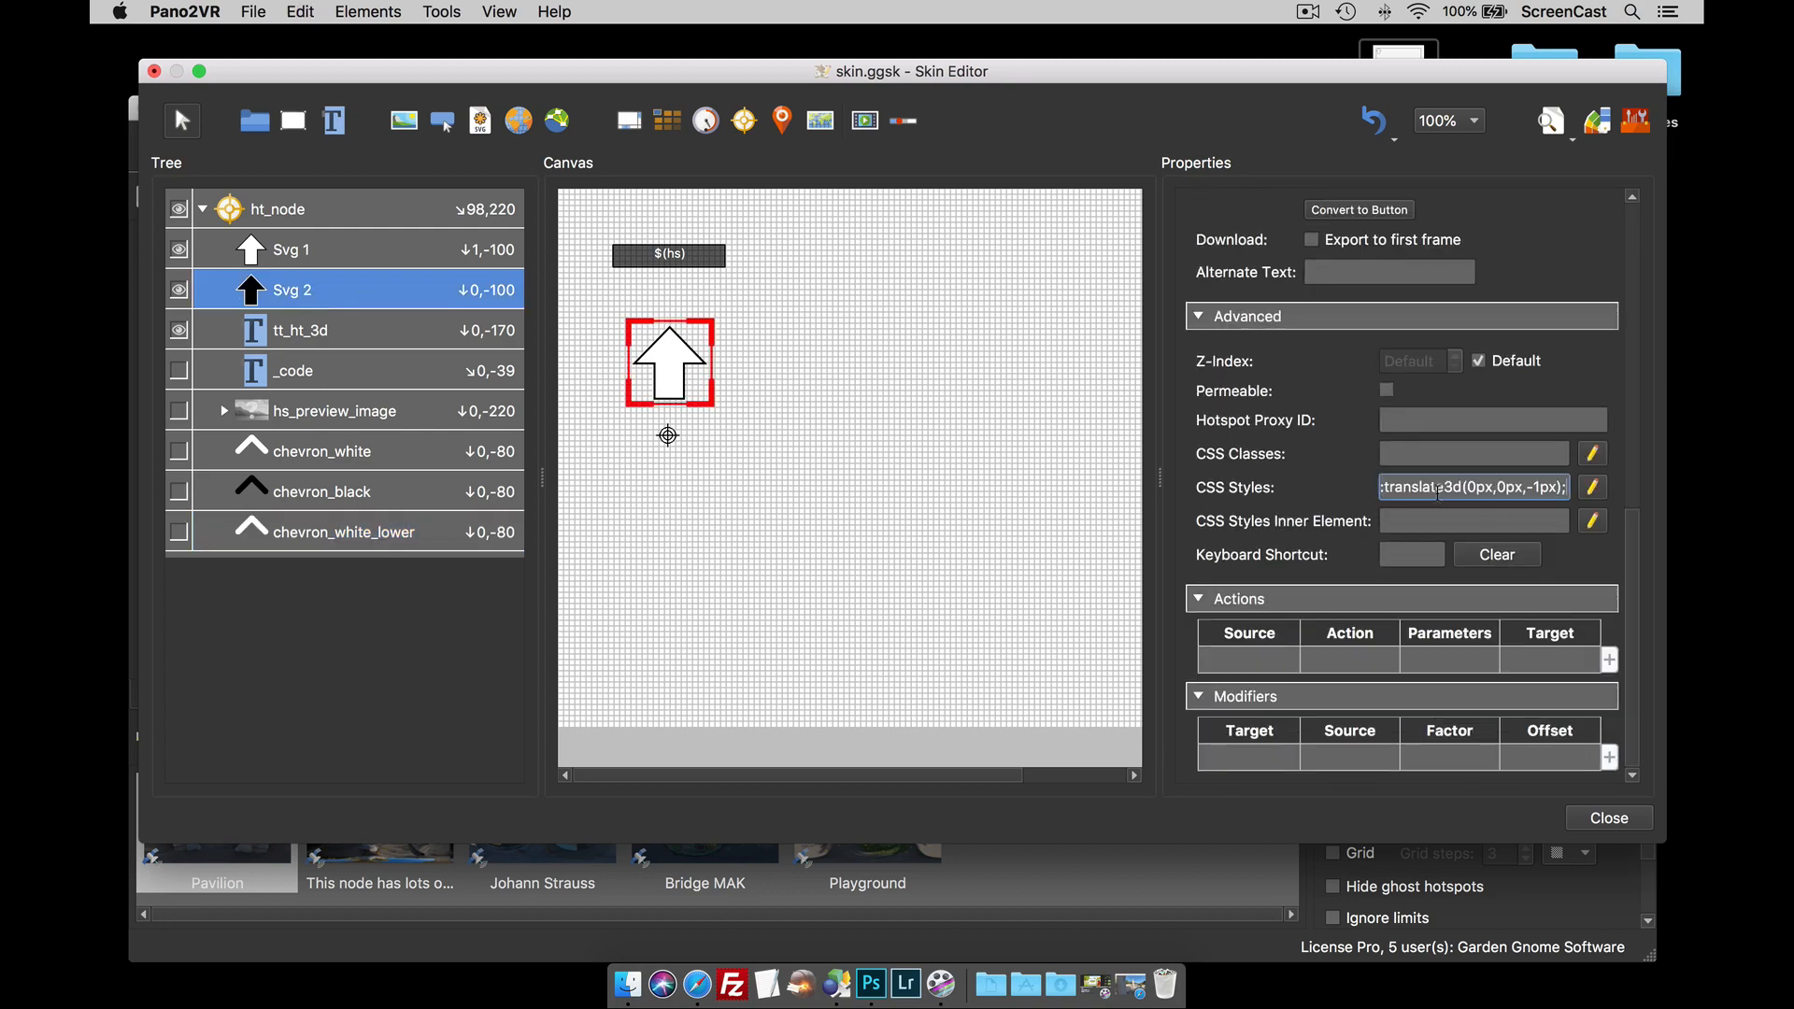
pyautogui.click(1048, 567)
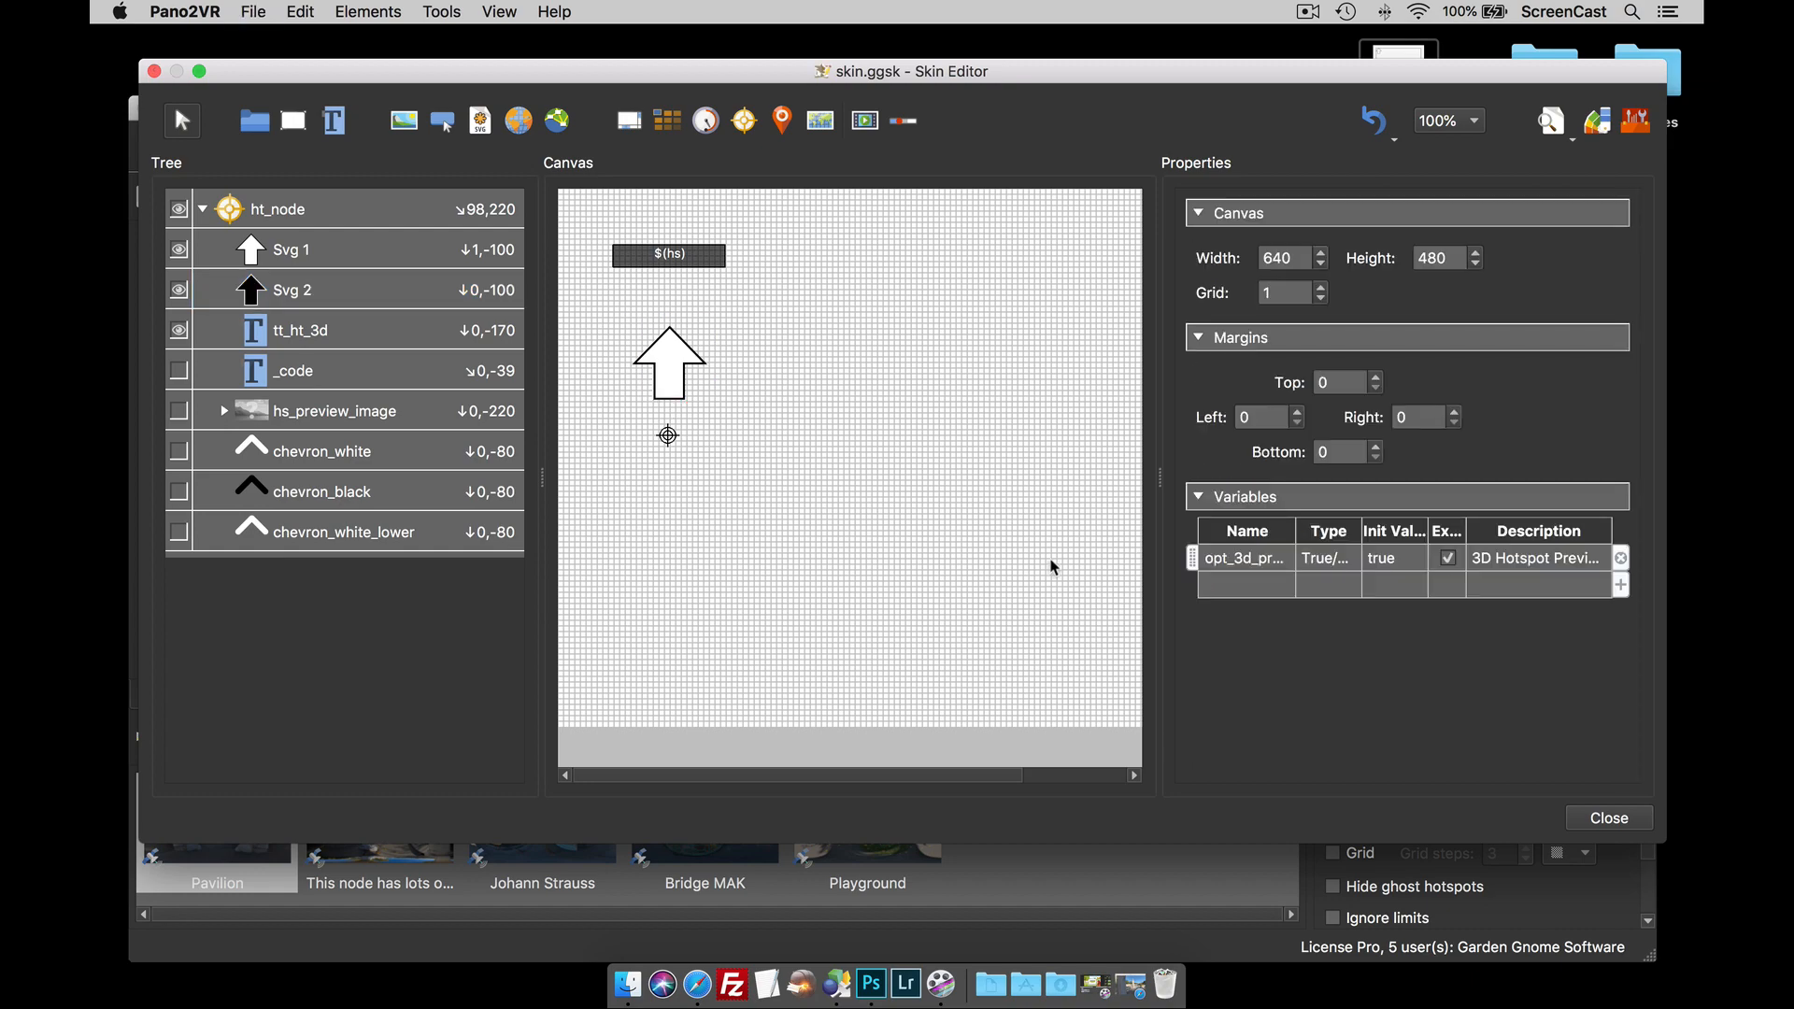
pyautogui.press('super+g')
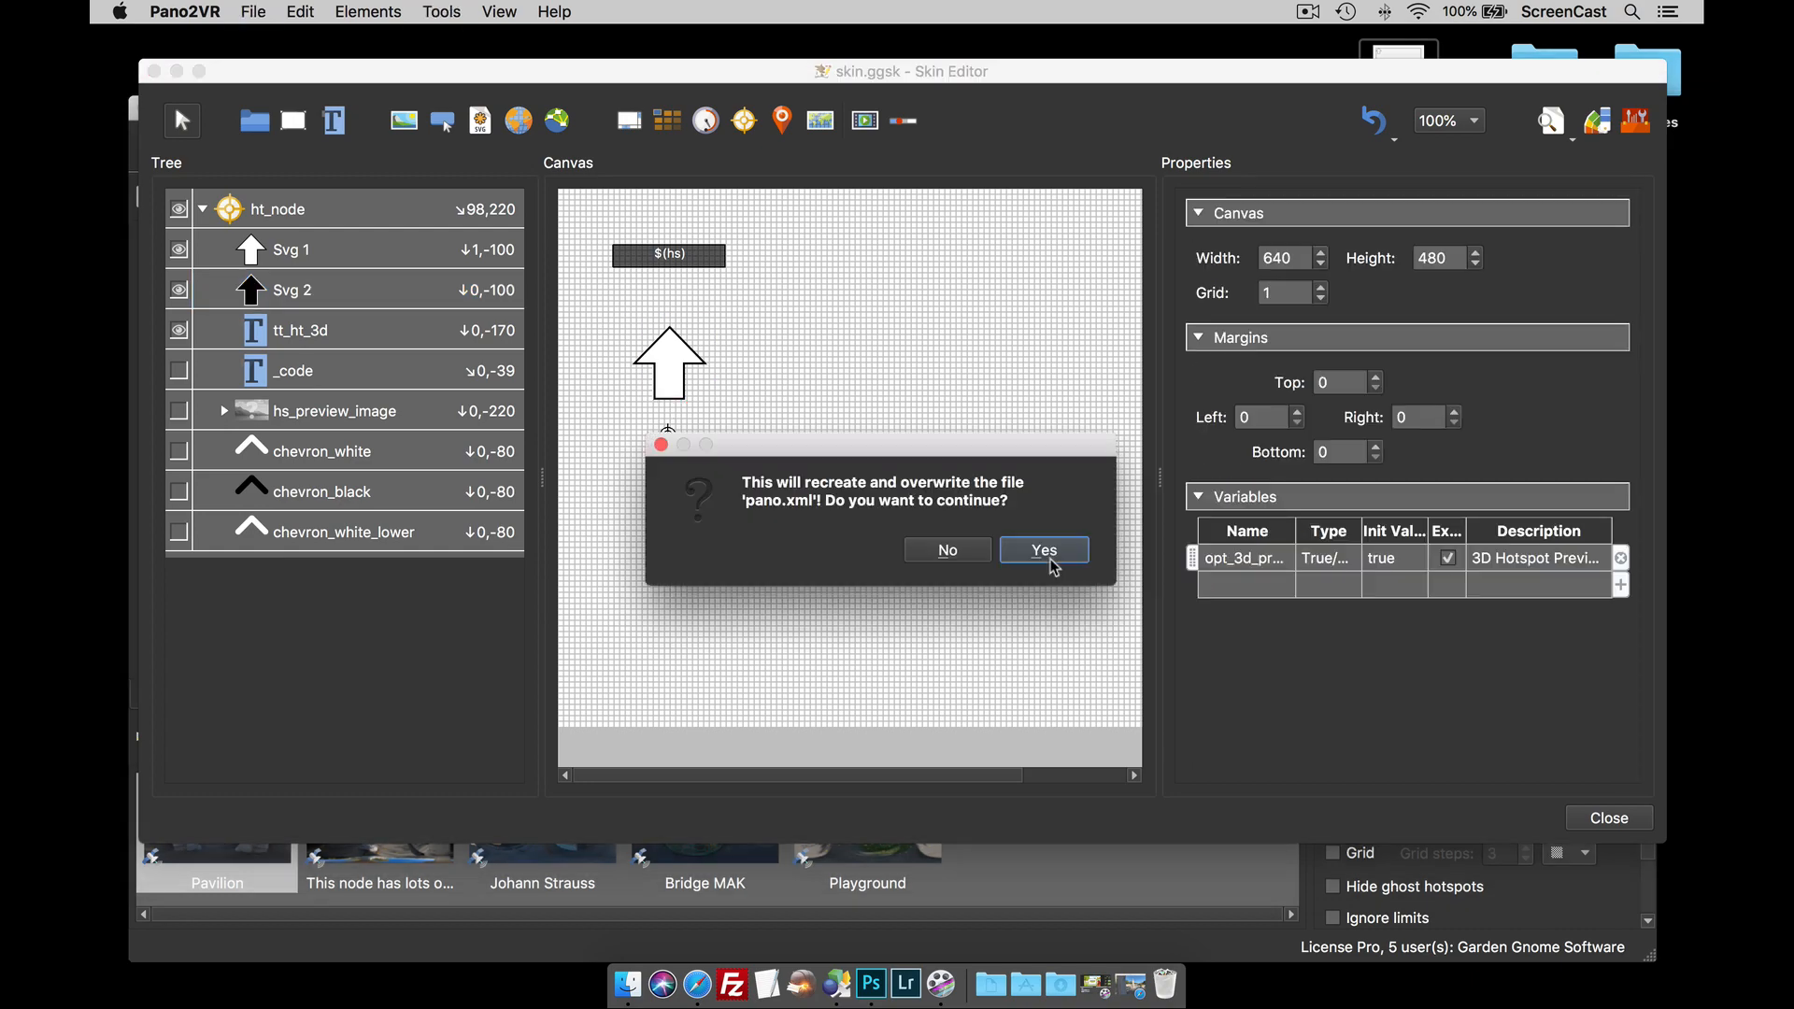
pyautogui.click(1051, 560)
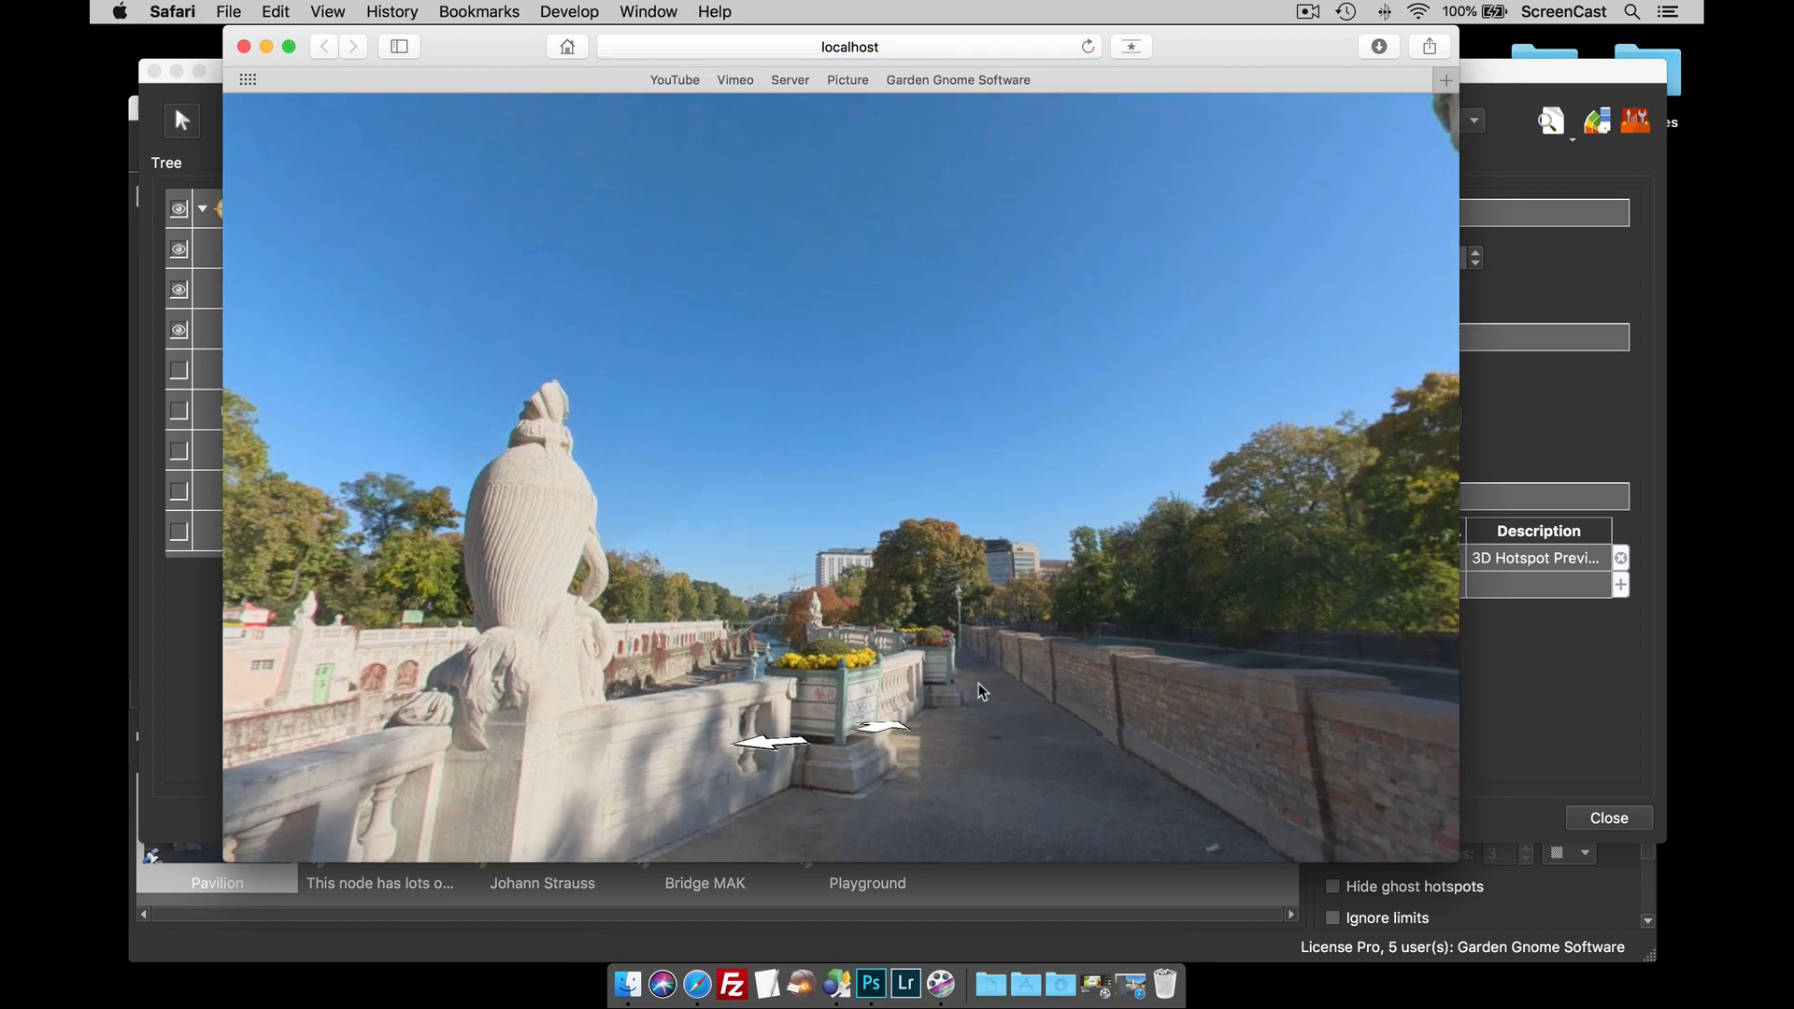
# - Examine the layered arrows and their hotspot preview images around the panorama, then close the browser preview
pyautogui.moveTo(978, 682); pyautogui.dragTo(957, 570)
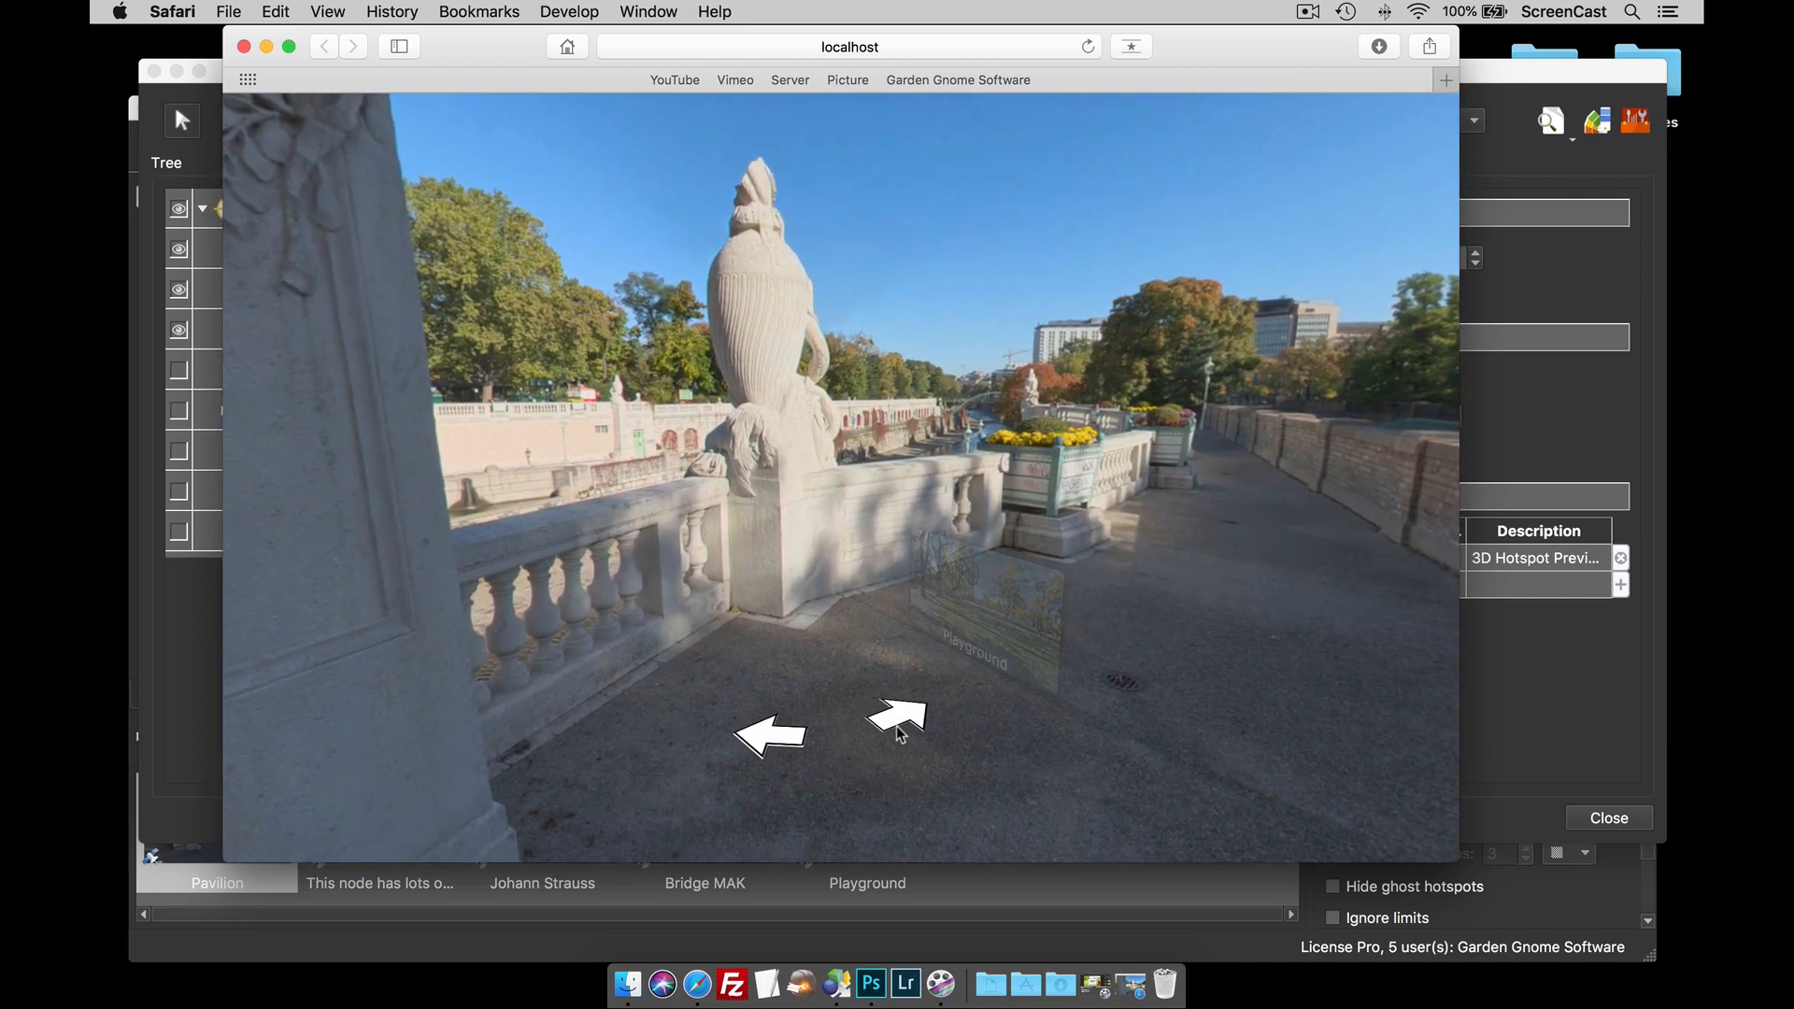
pyautogui.moveTo(773, 745)
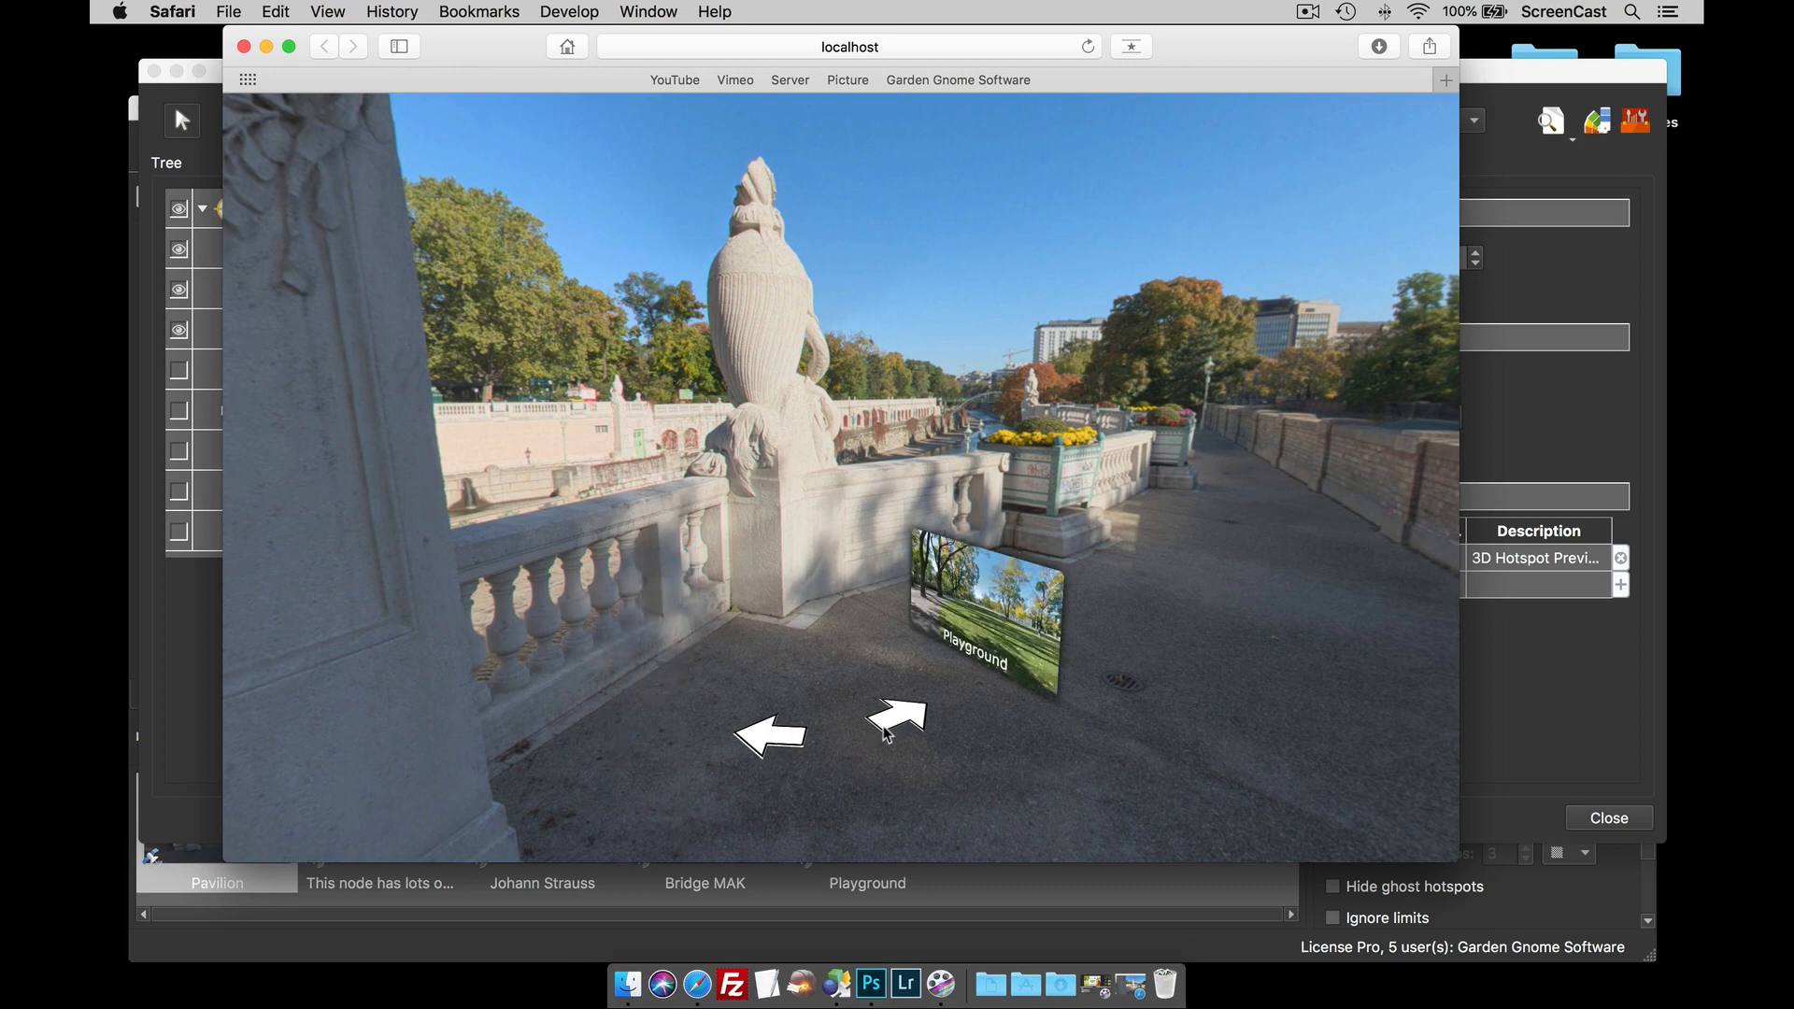
pyautogui.moveTo(800, 613); pyautogui.dragTo(925, 617)
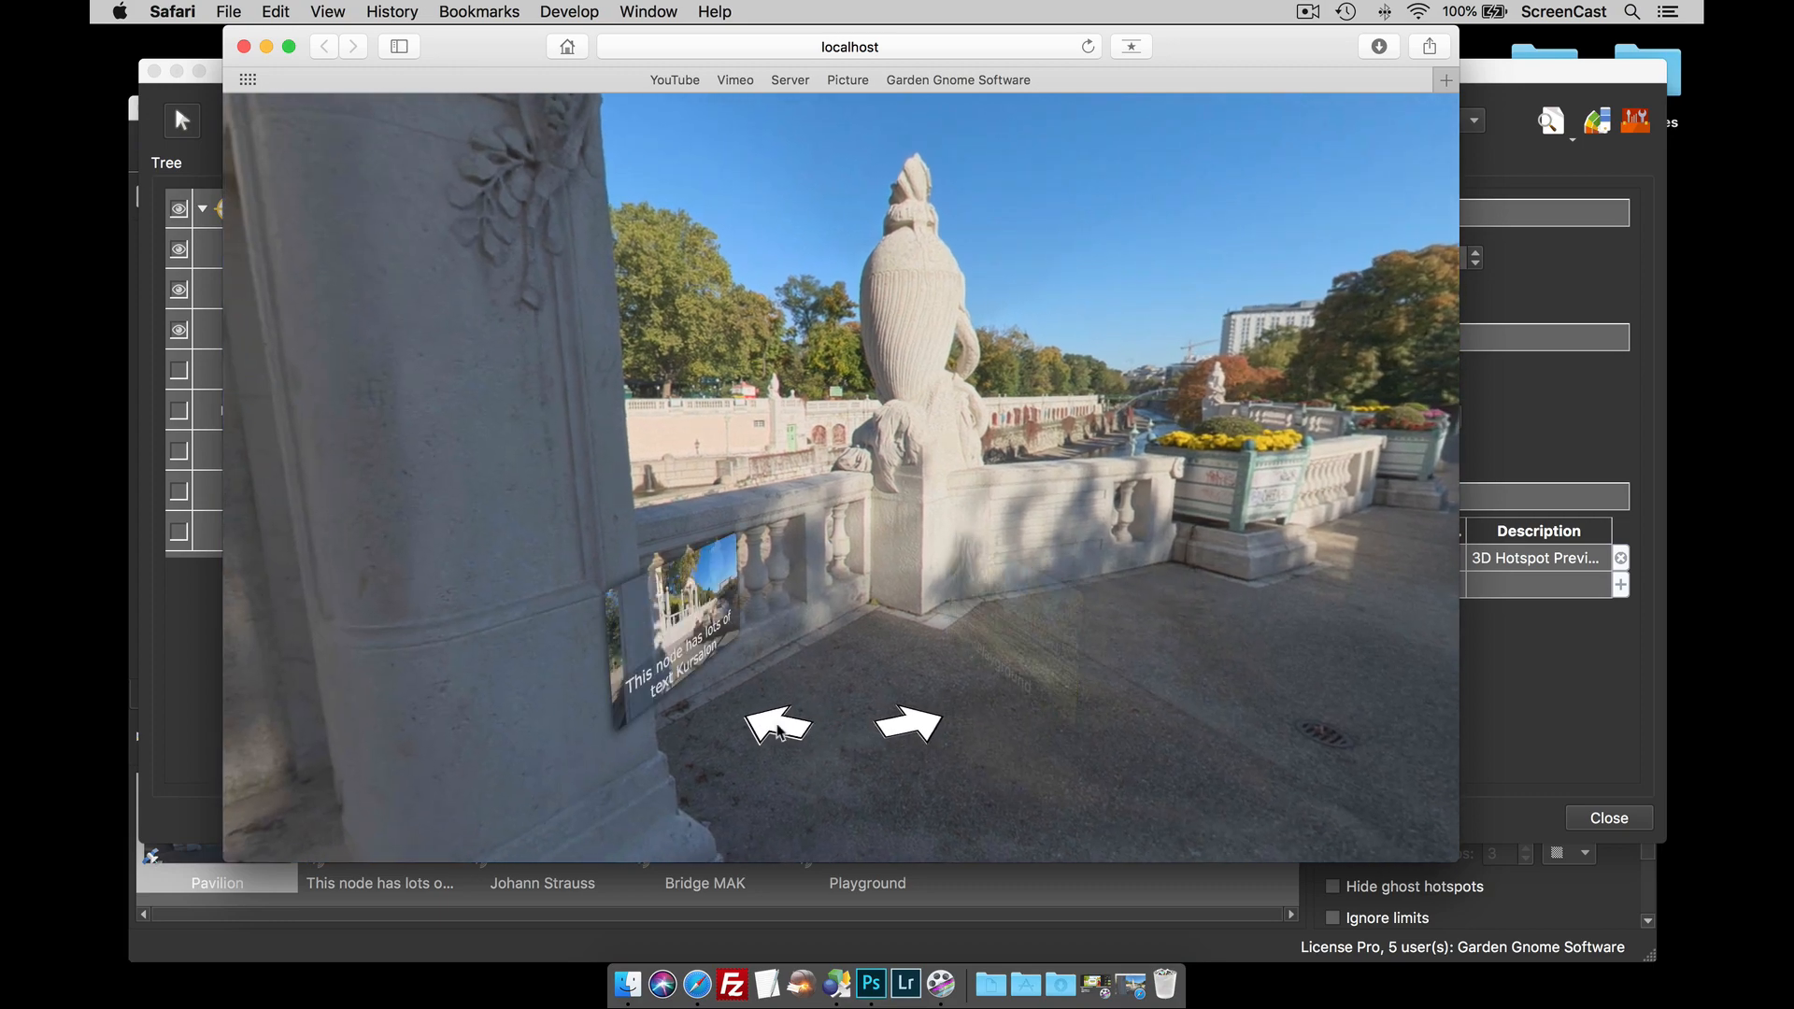
pyautogui.click(244, 47)
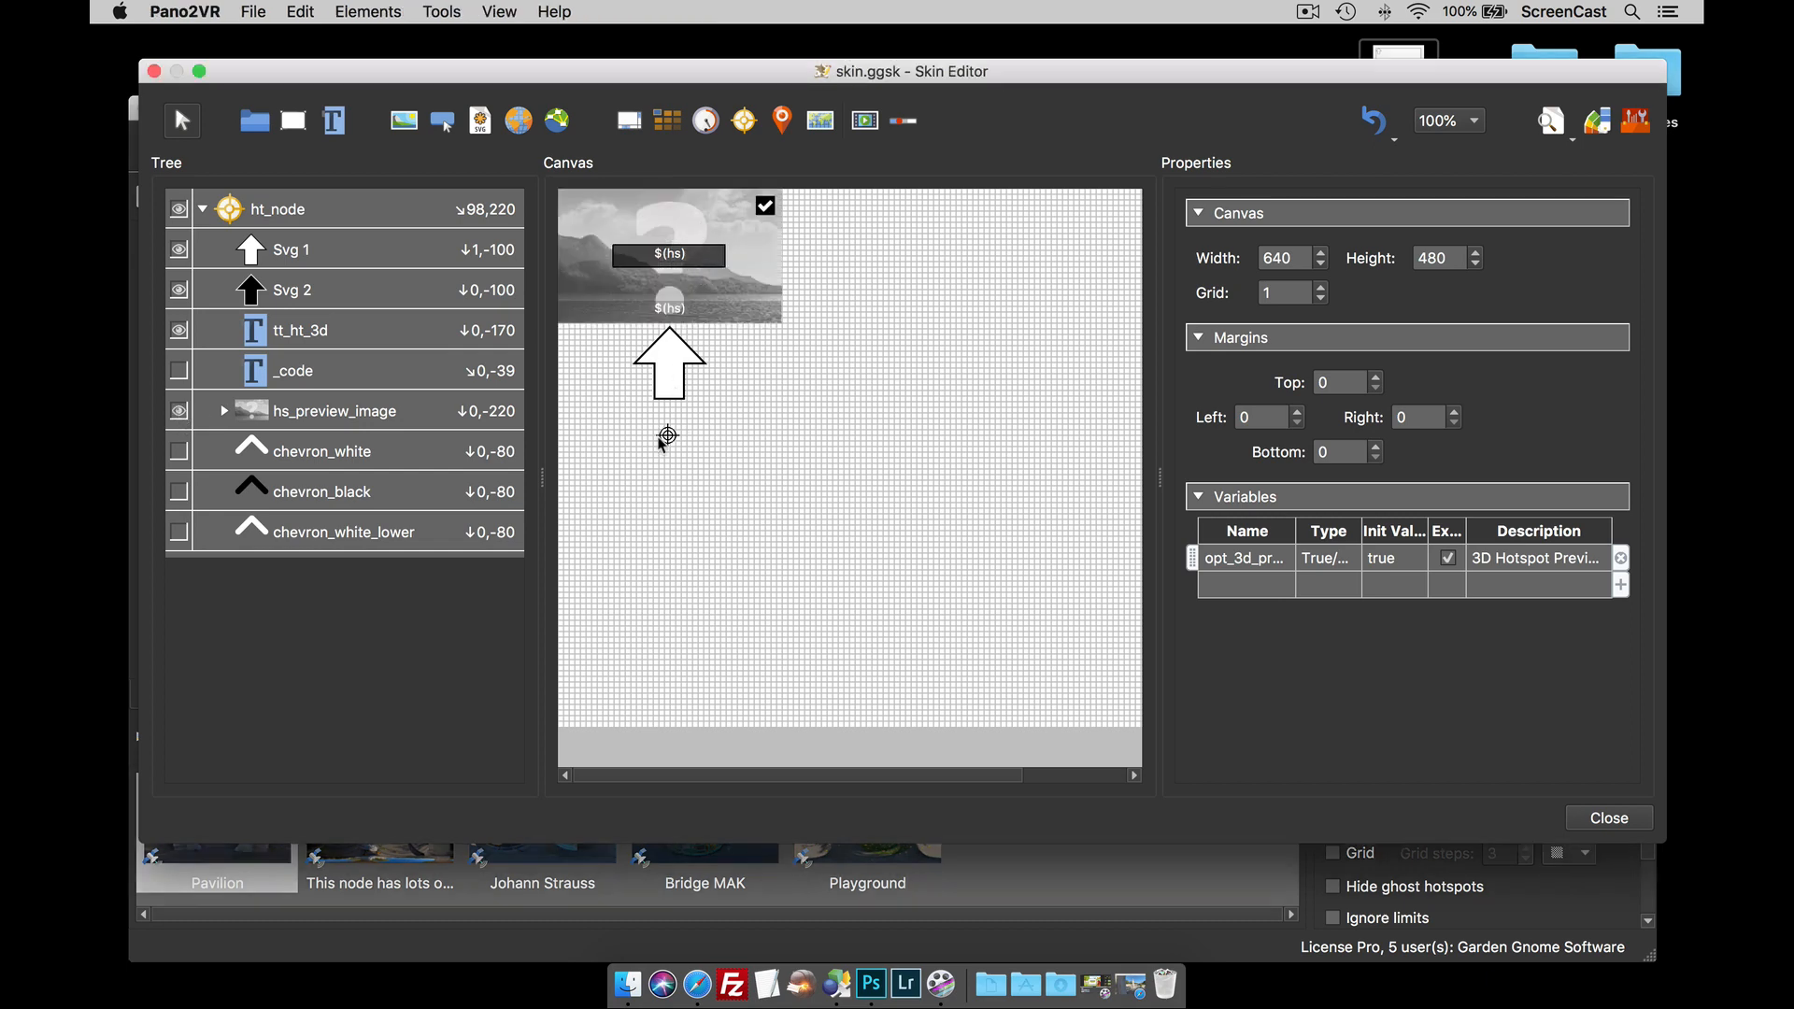
# - Set hs_preview_image's vertical position to -150 pixels and regenerate the output, overwriting pano.xml
pyautogui.click(297, 417)
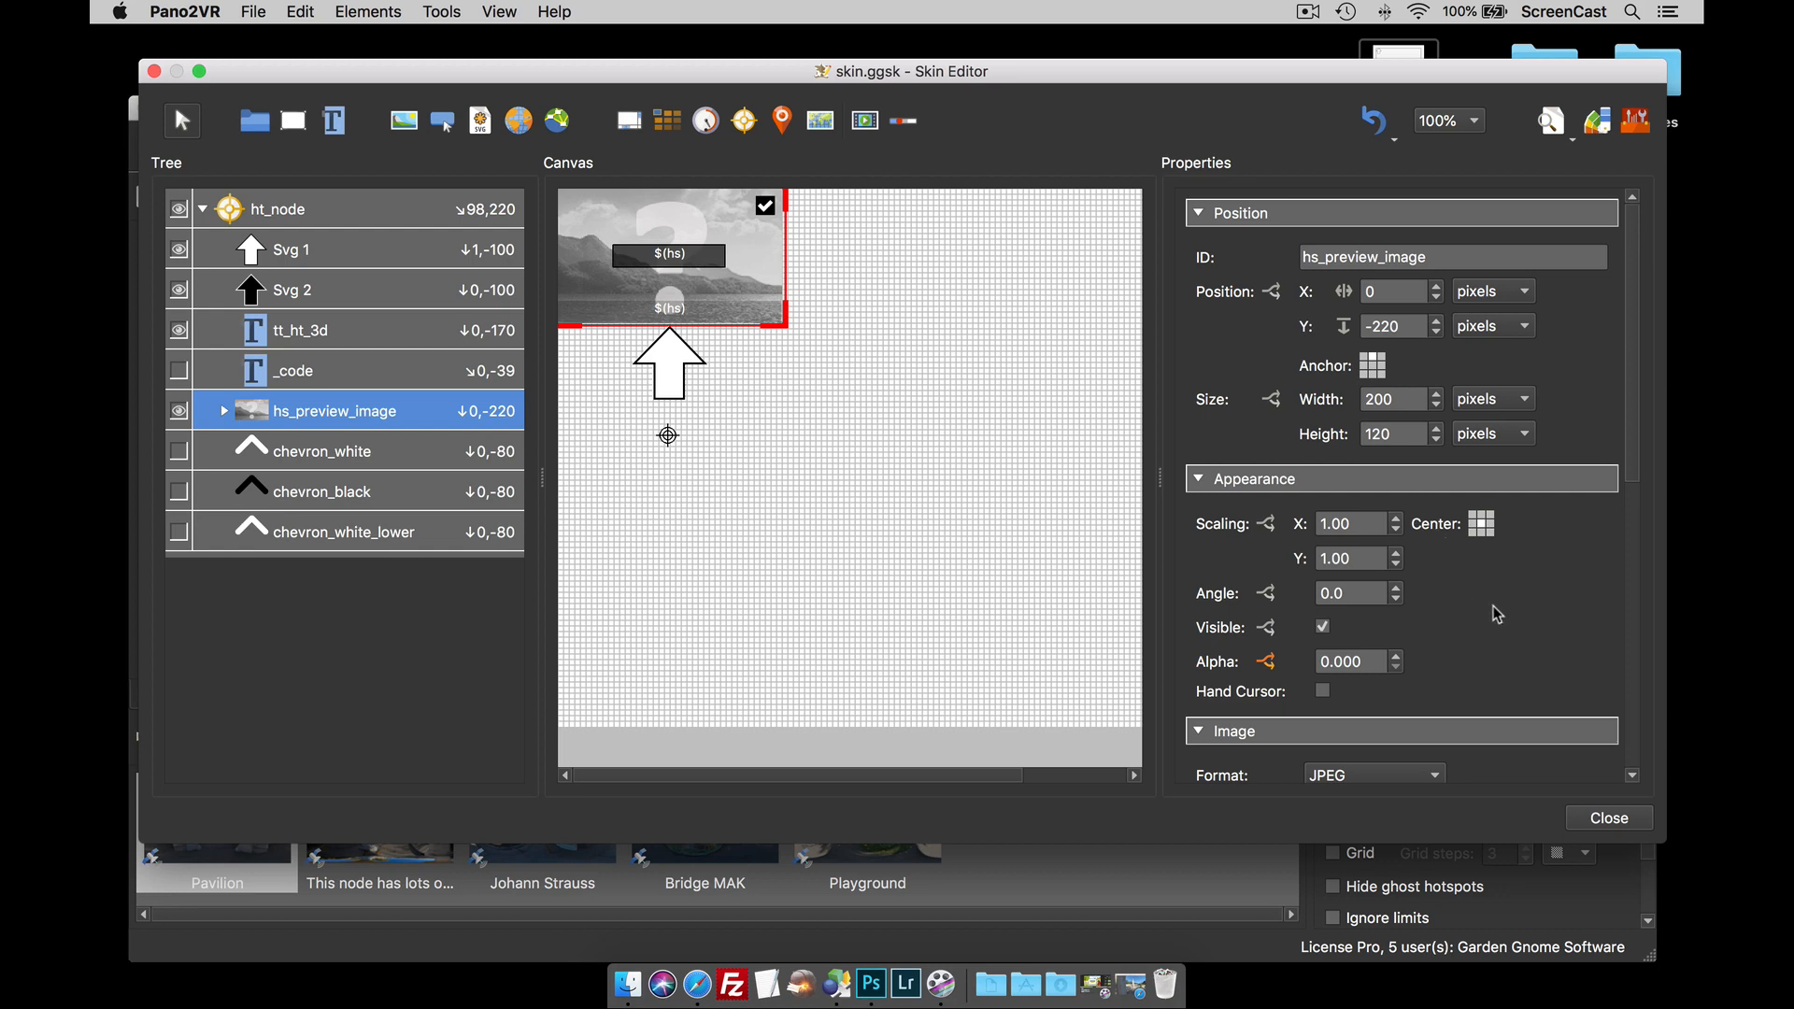
pyautogui.click(1397, 327)
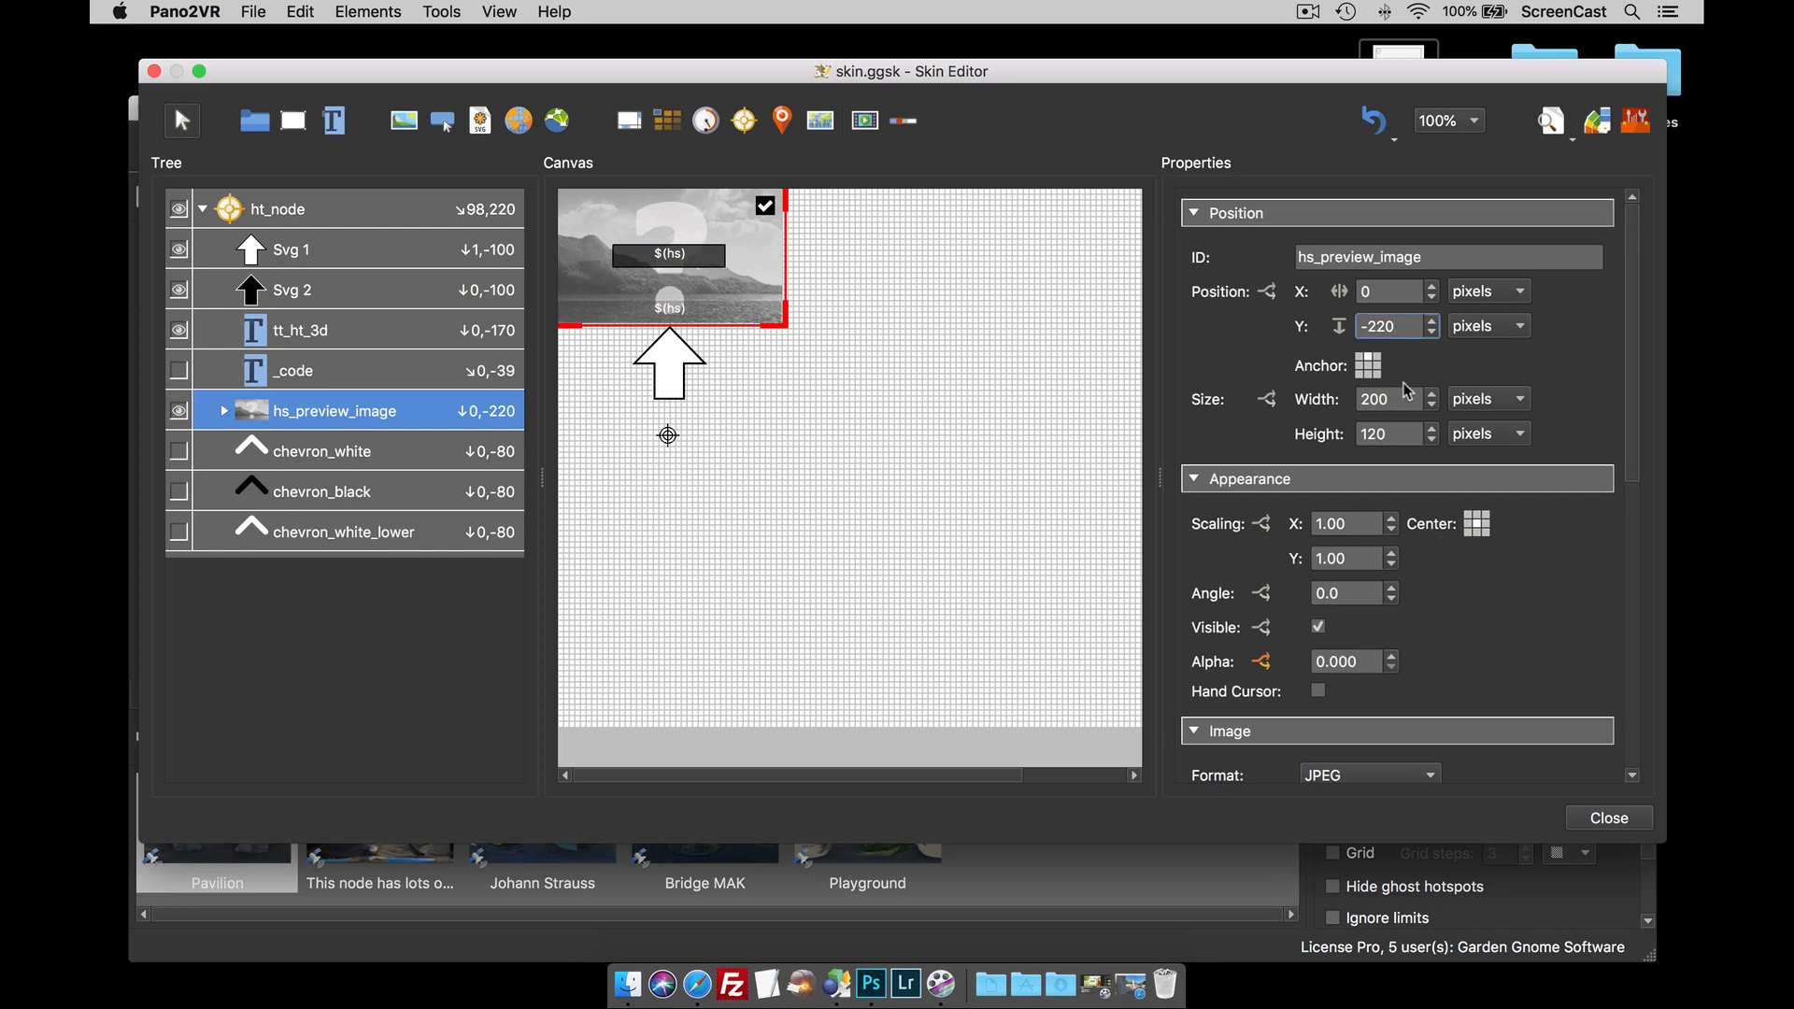
pyautogui.press('BackSpace')
pyautogui.press('BackSpace')
pyautogui.press('BackSpace')
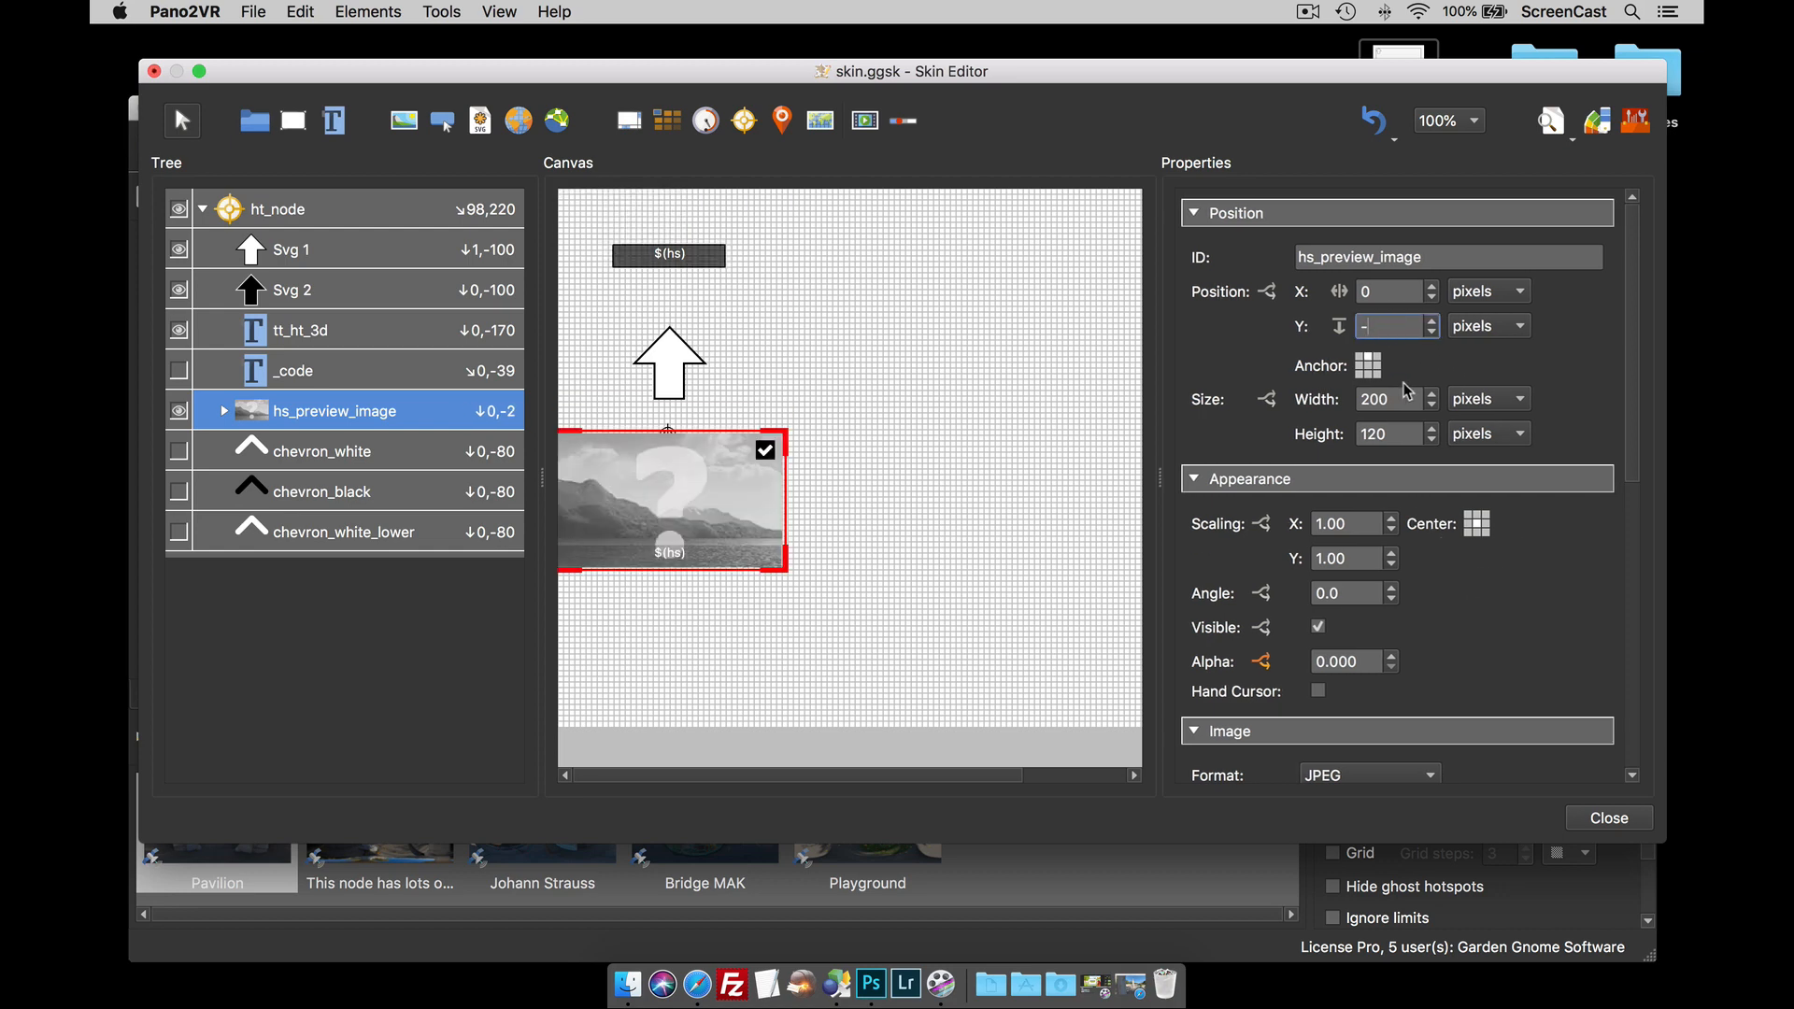
pyautogui.write('150')
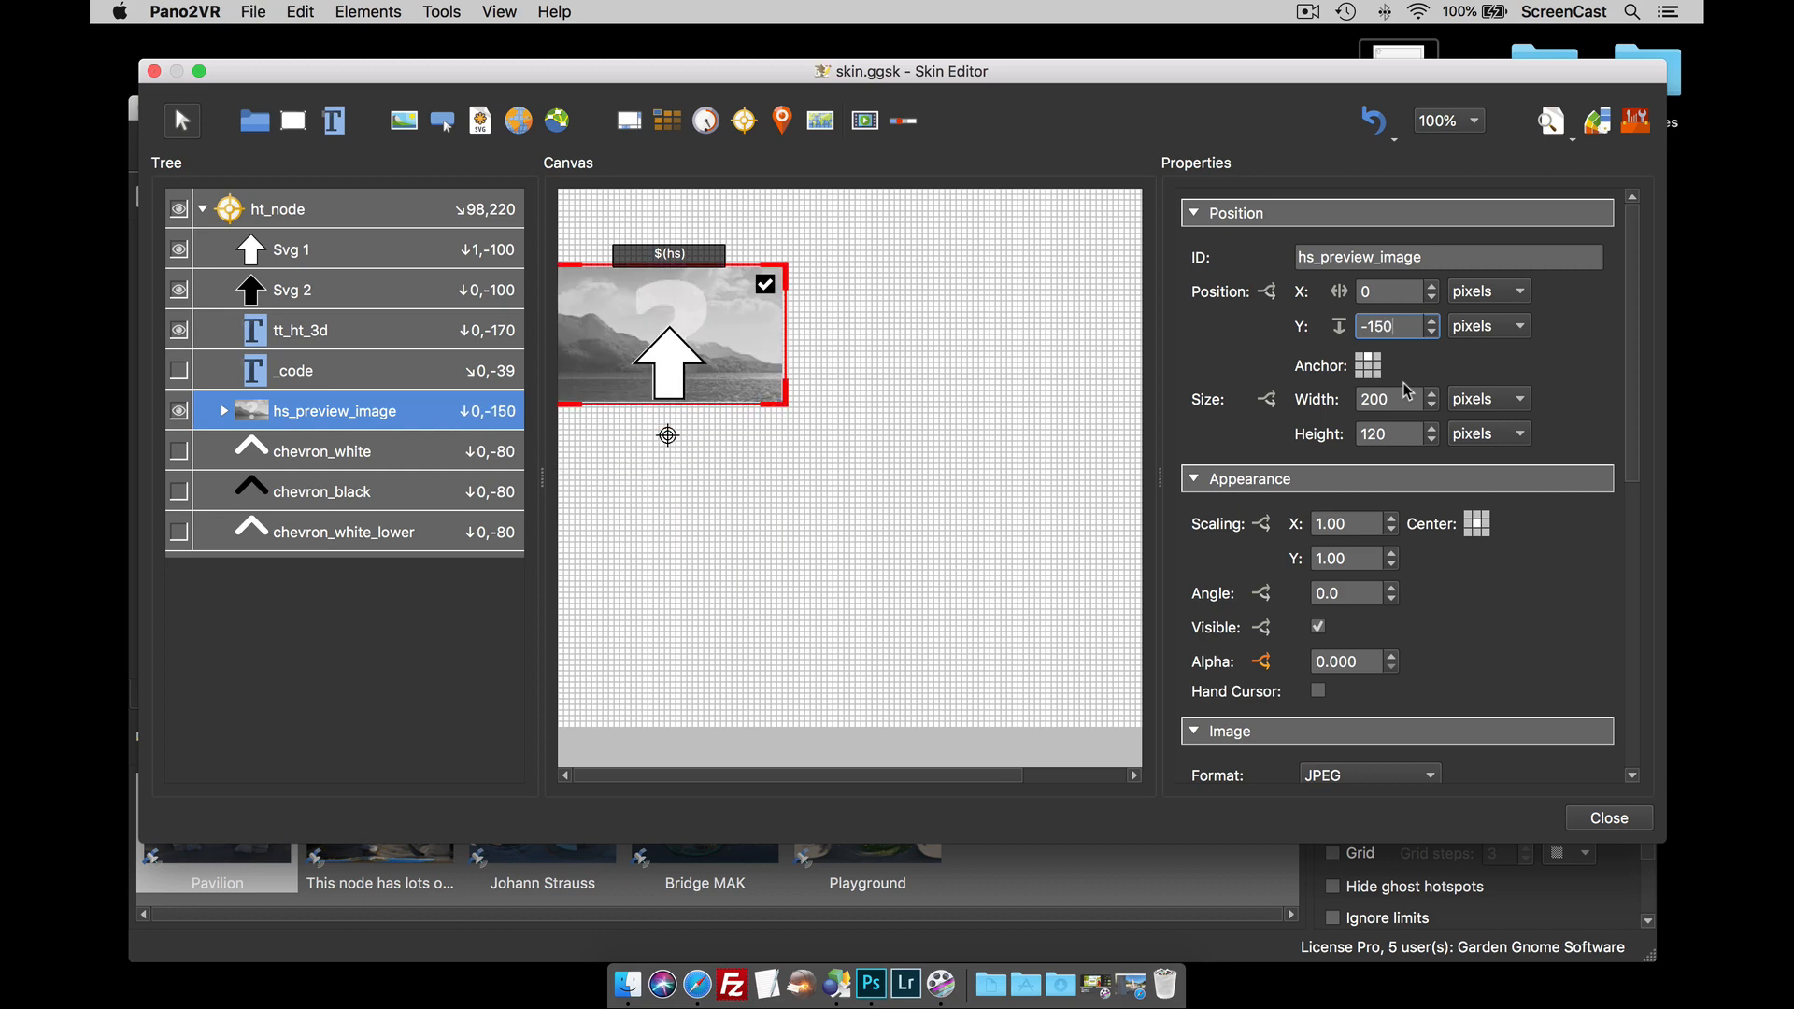
pyautogui.press('super+g')
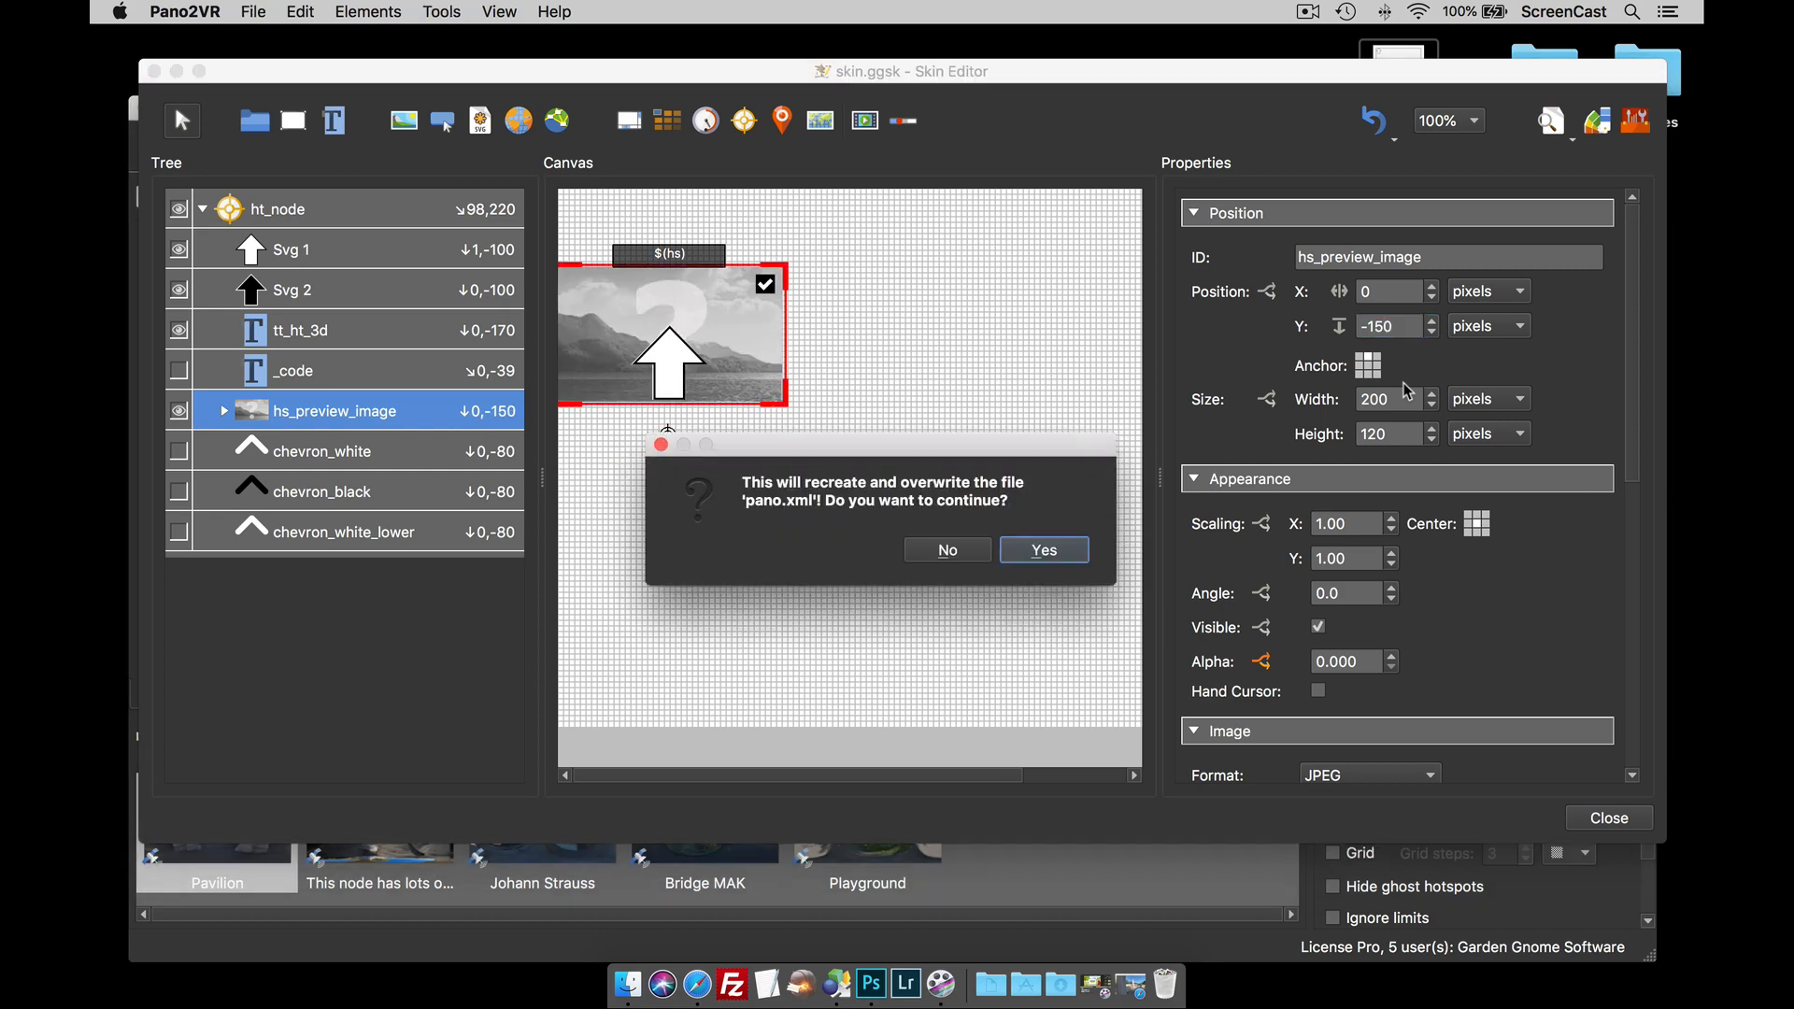
pyautogui.press('Return')
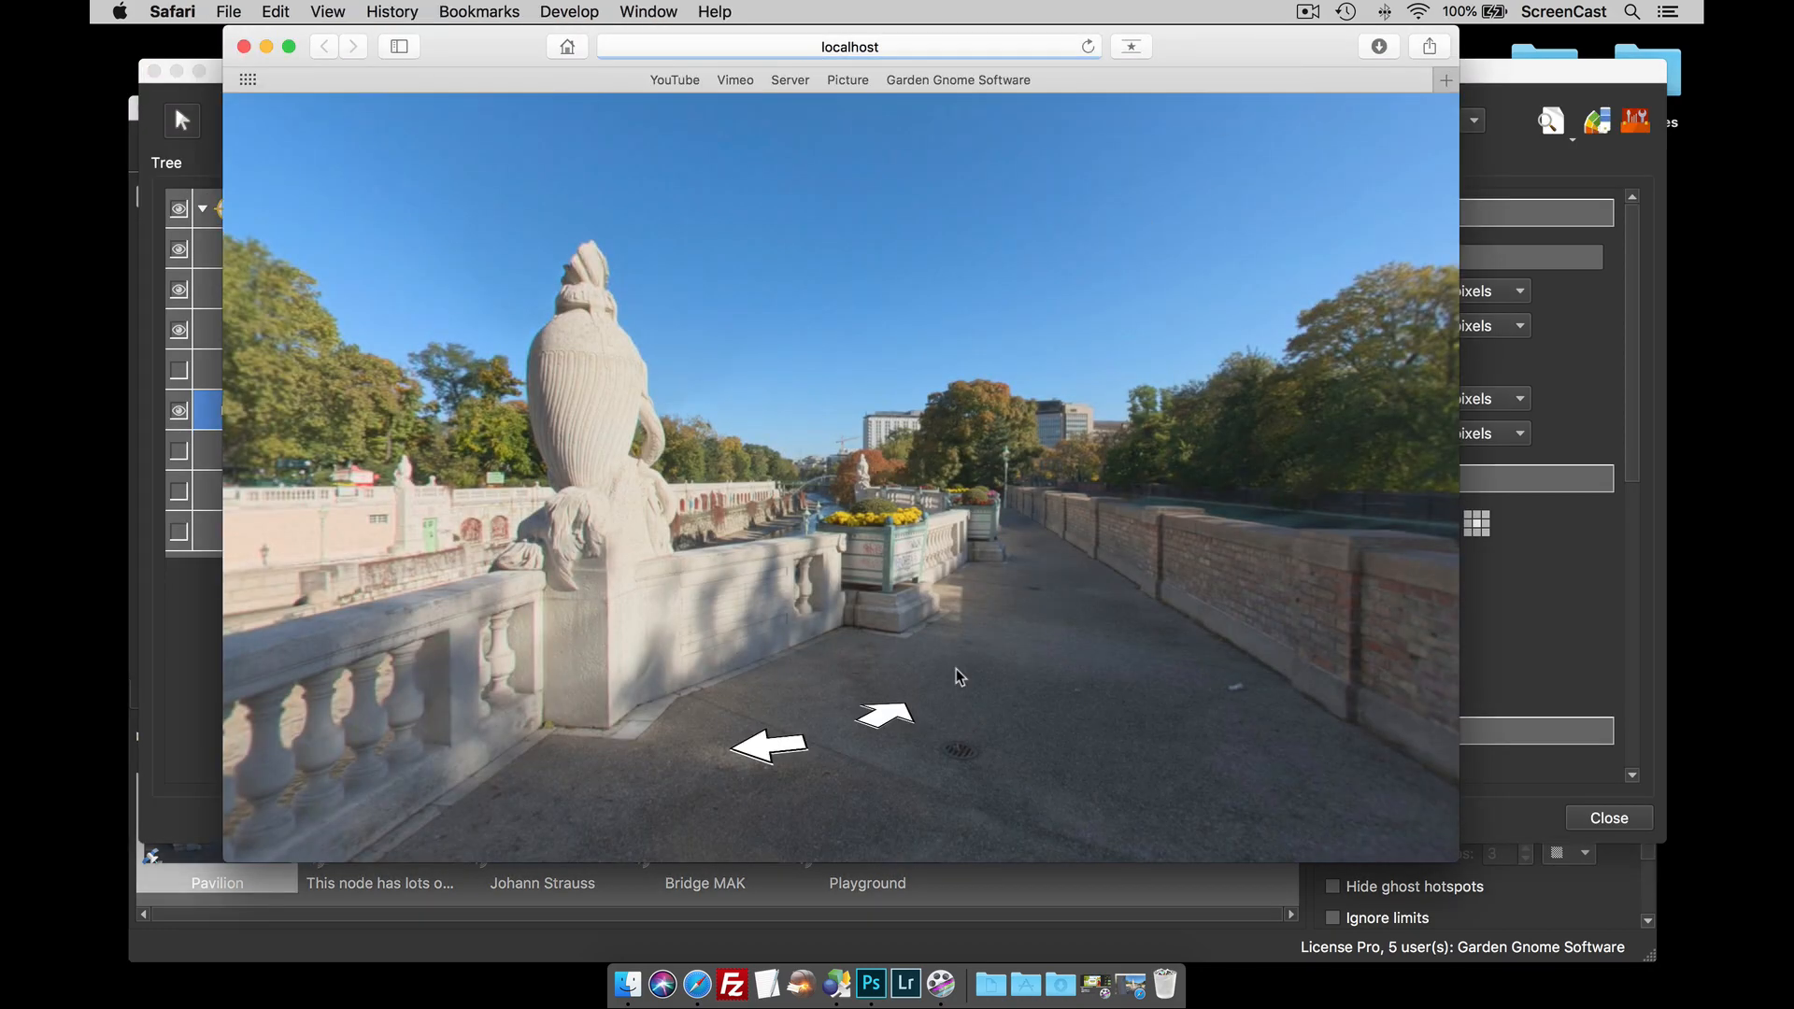
# - Follow the hotspot arrows through several panoramas, check where their preview images sit, and close the browser preview
pyautogui.click(886, 720)
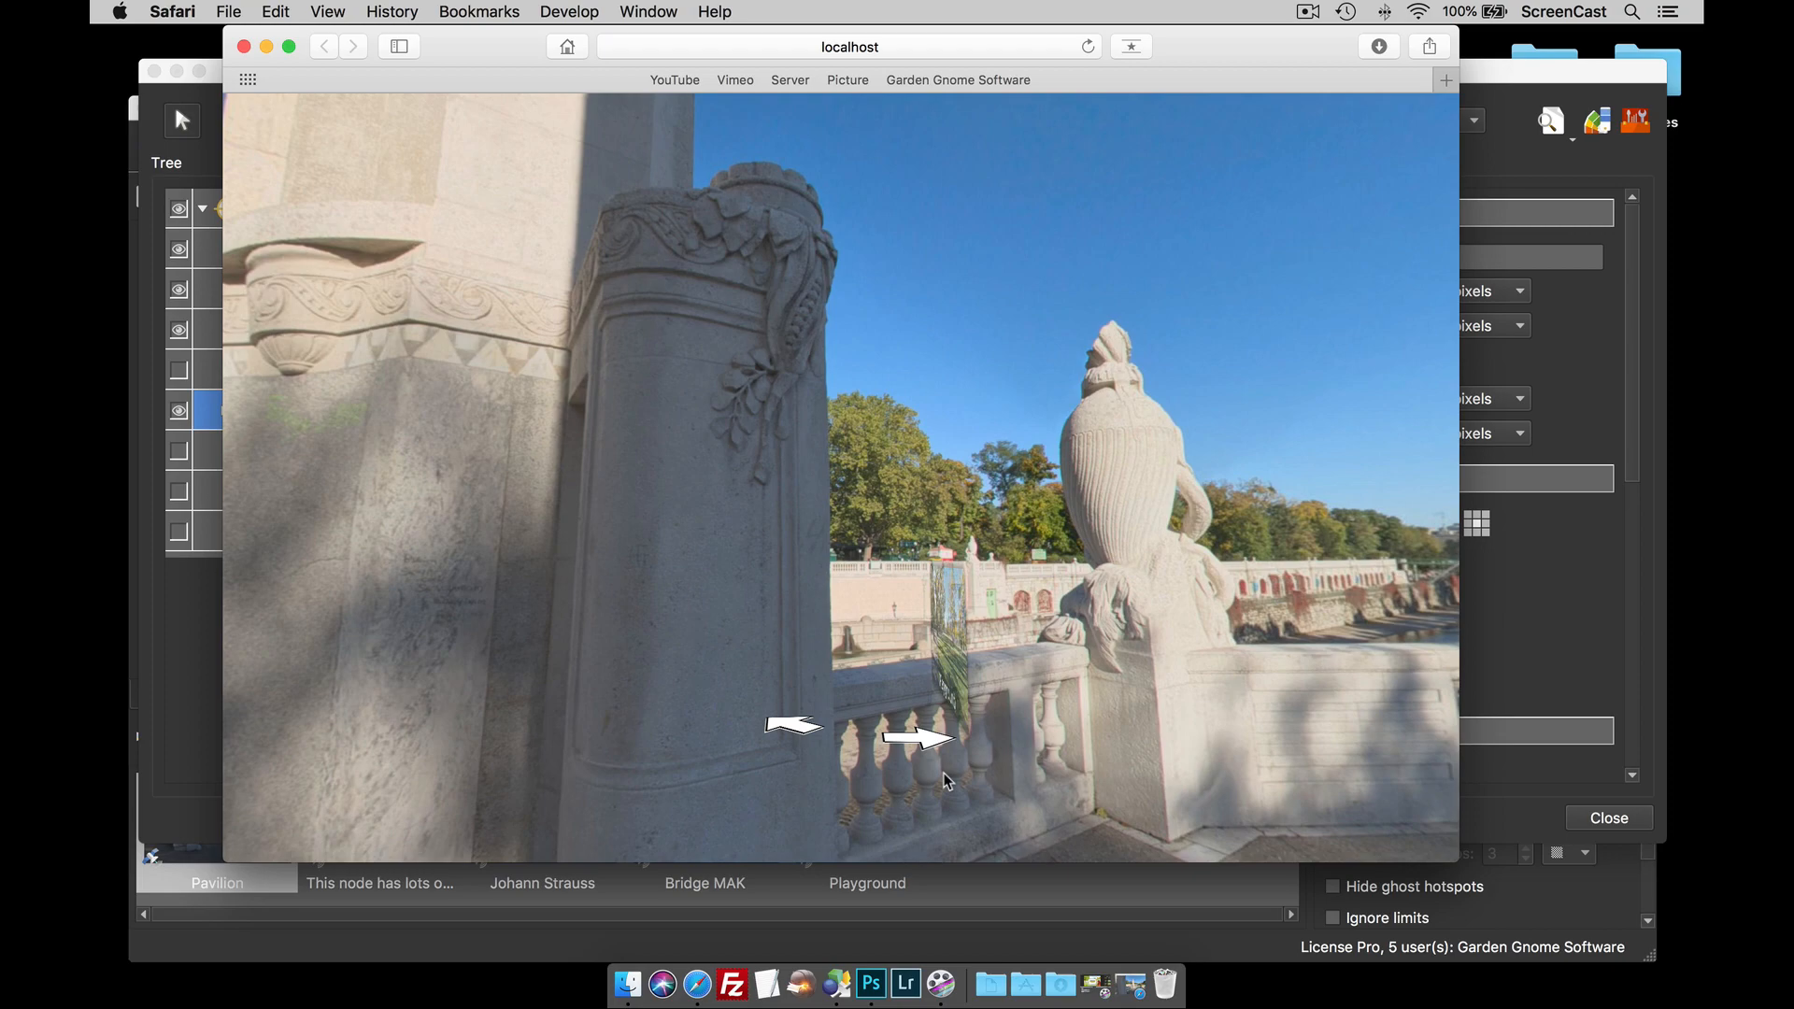
pyautogui.click(921, 740)
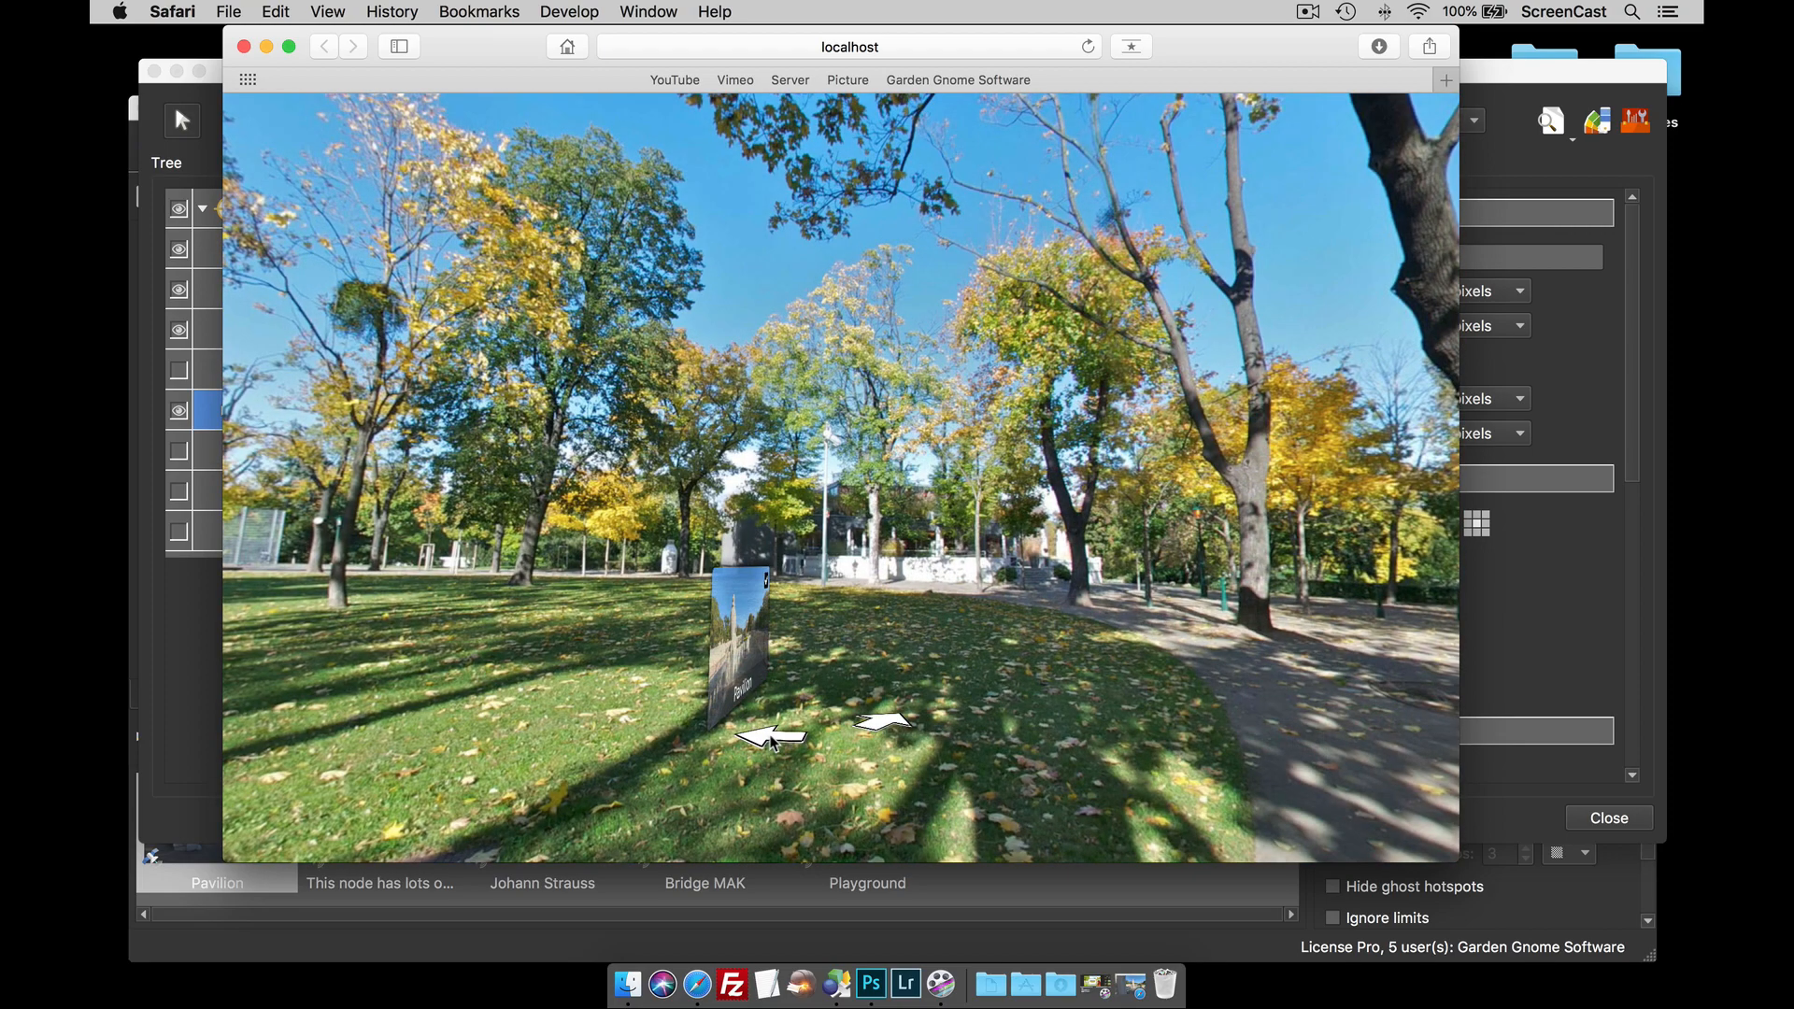
pyautogui.click(772, 738)
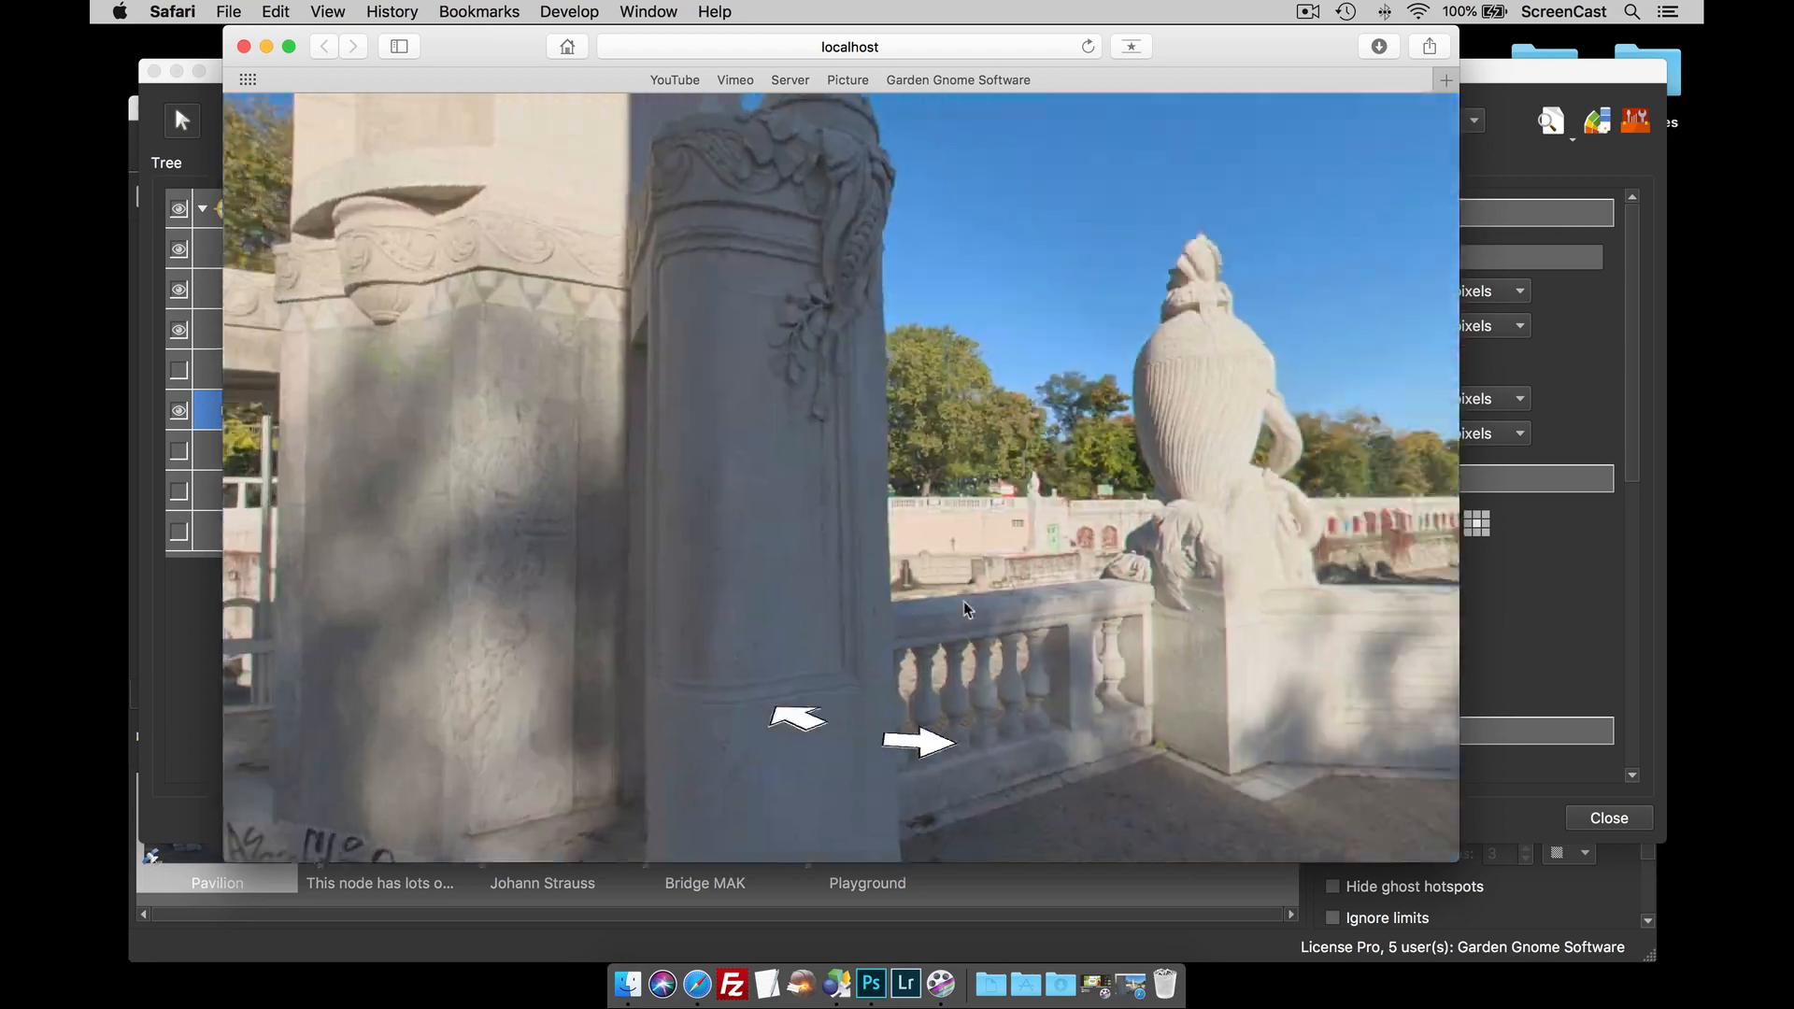
pyautogui.moveTo(963, 602); pyautogui.dragTo(523, 612)
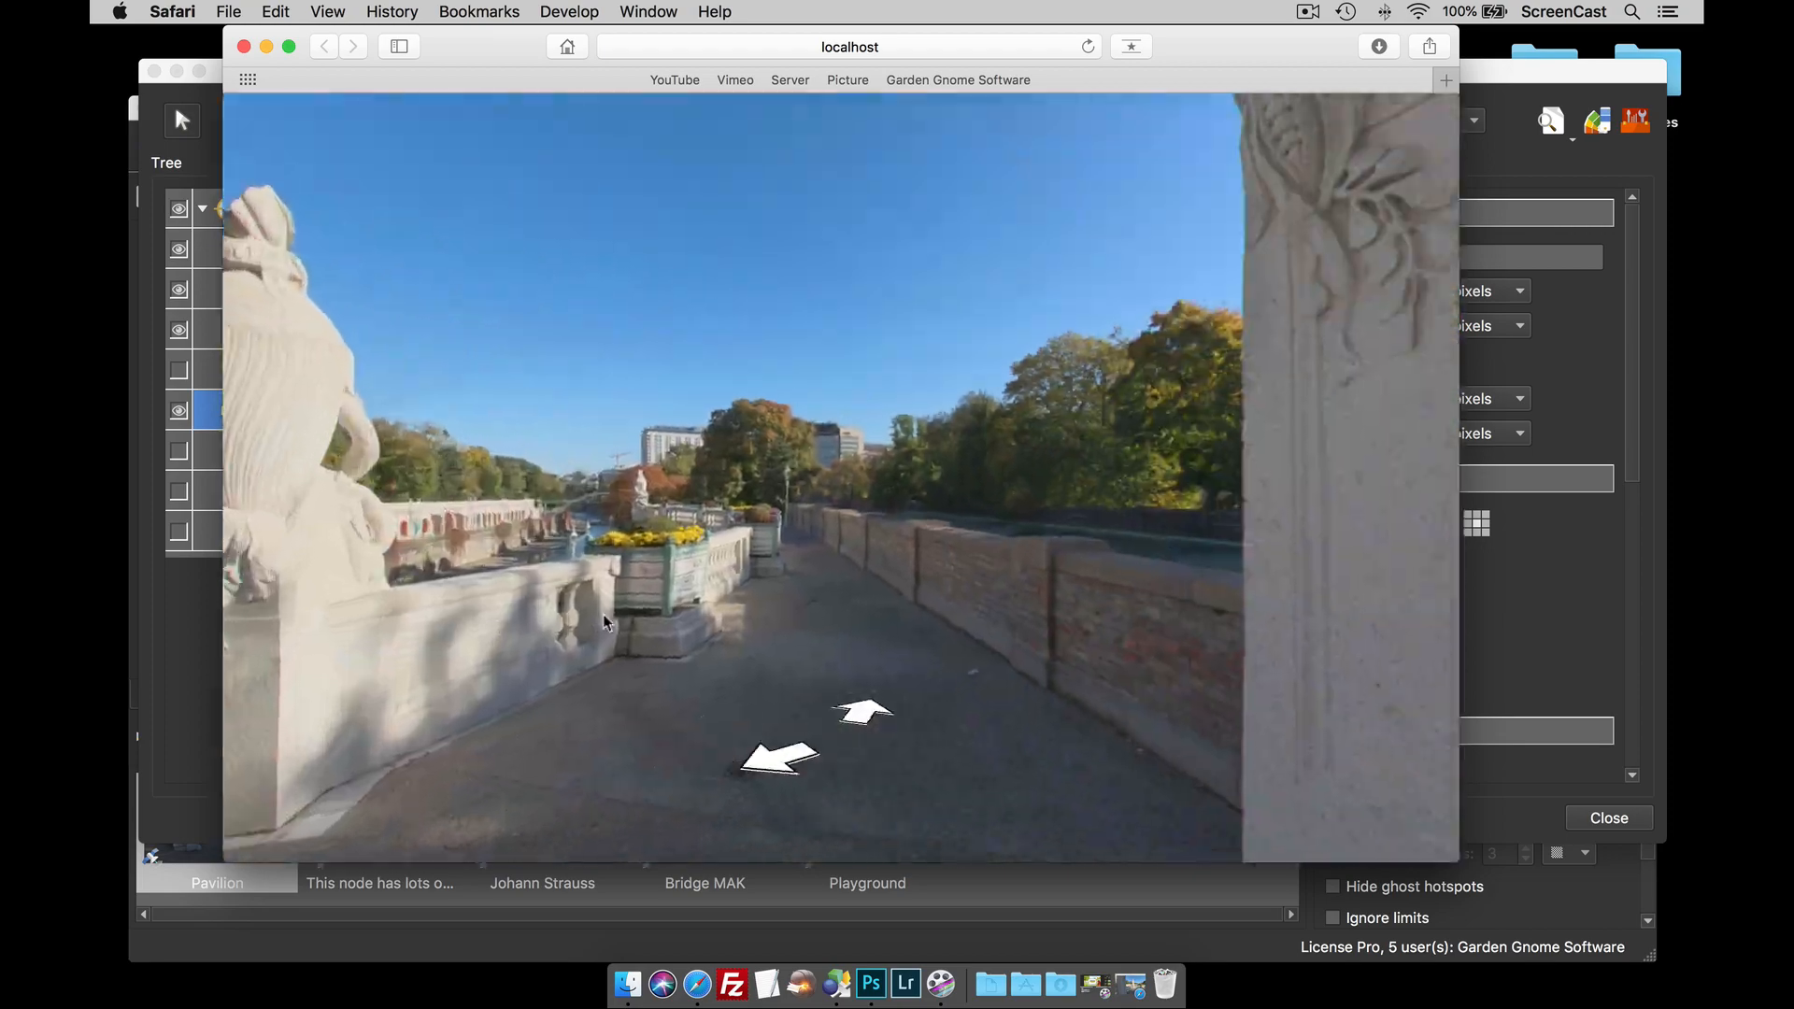
pyautogui.moveTo(836, 669); pyautogui.dragTo(1159, 660)
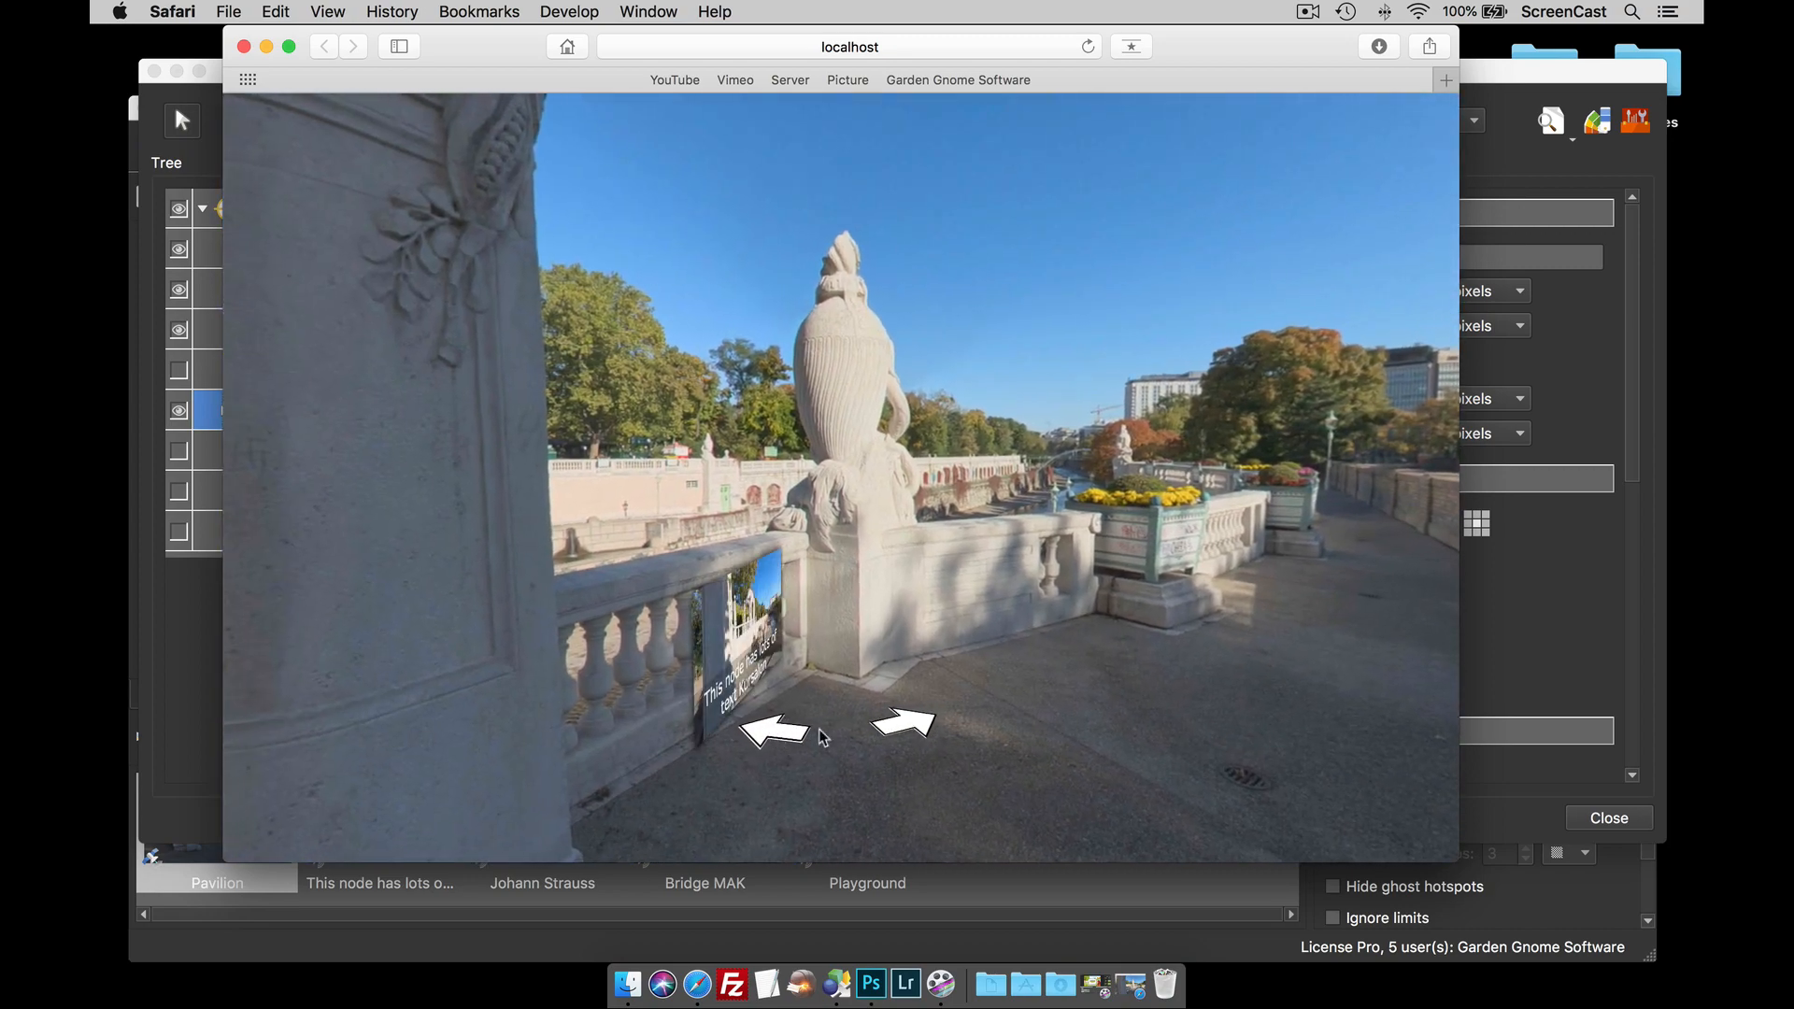
pyautogui.moveTo(897, 729)
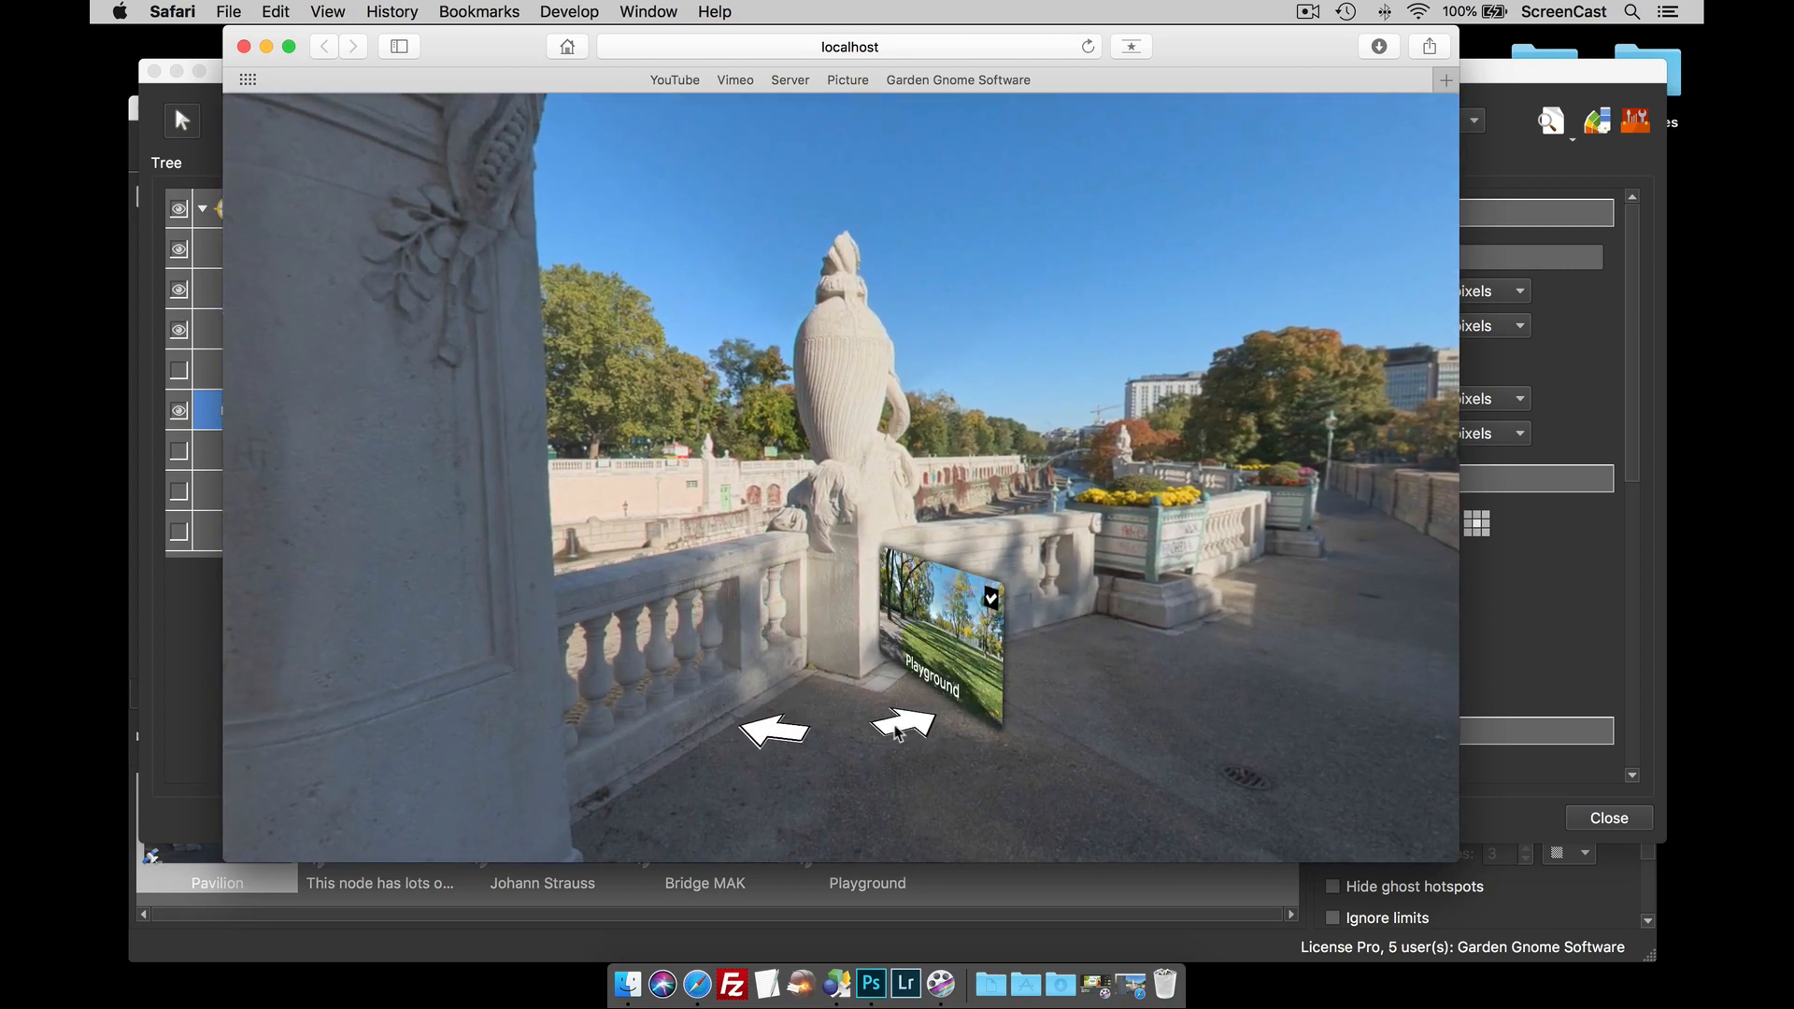
pyautogui.click(244, 47)
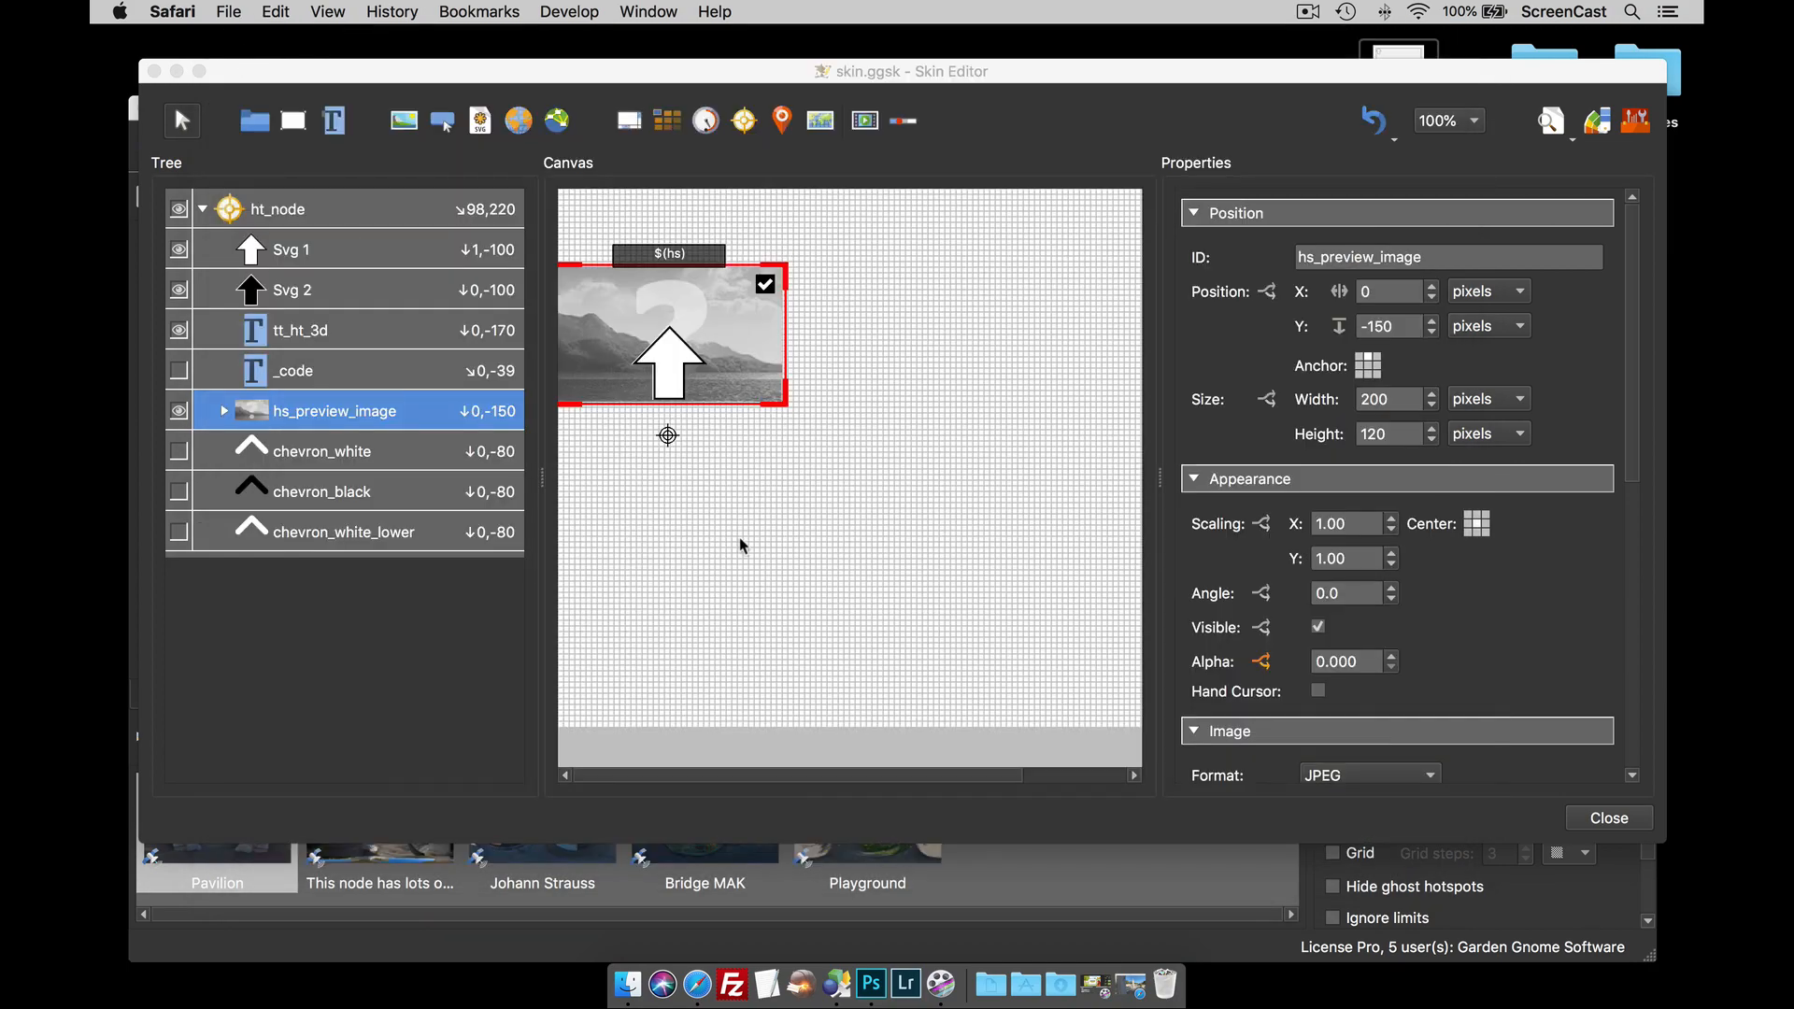
# - Change the rotation in hs_preview_image's CSS Styles to rotateX(-60deg), enlarging the value editor to see the whole line
pyautogui.click(363, 425)
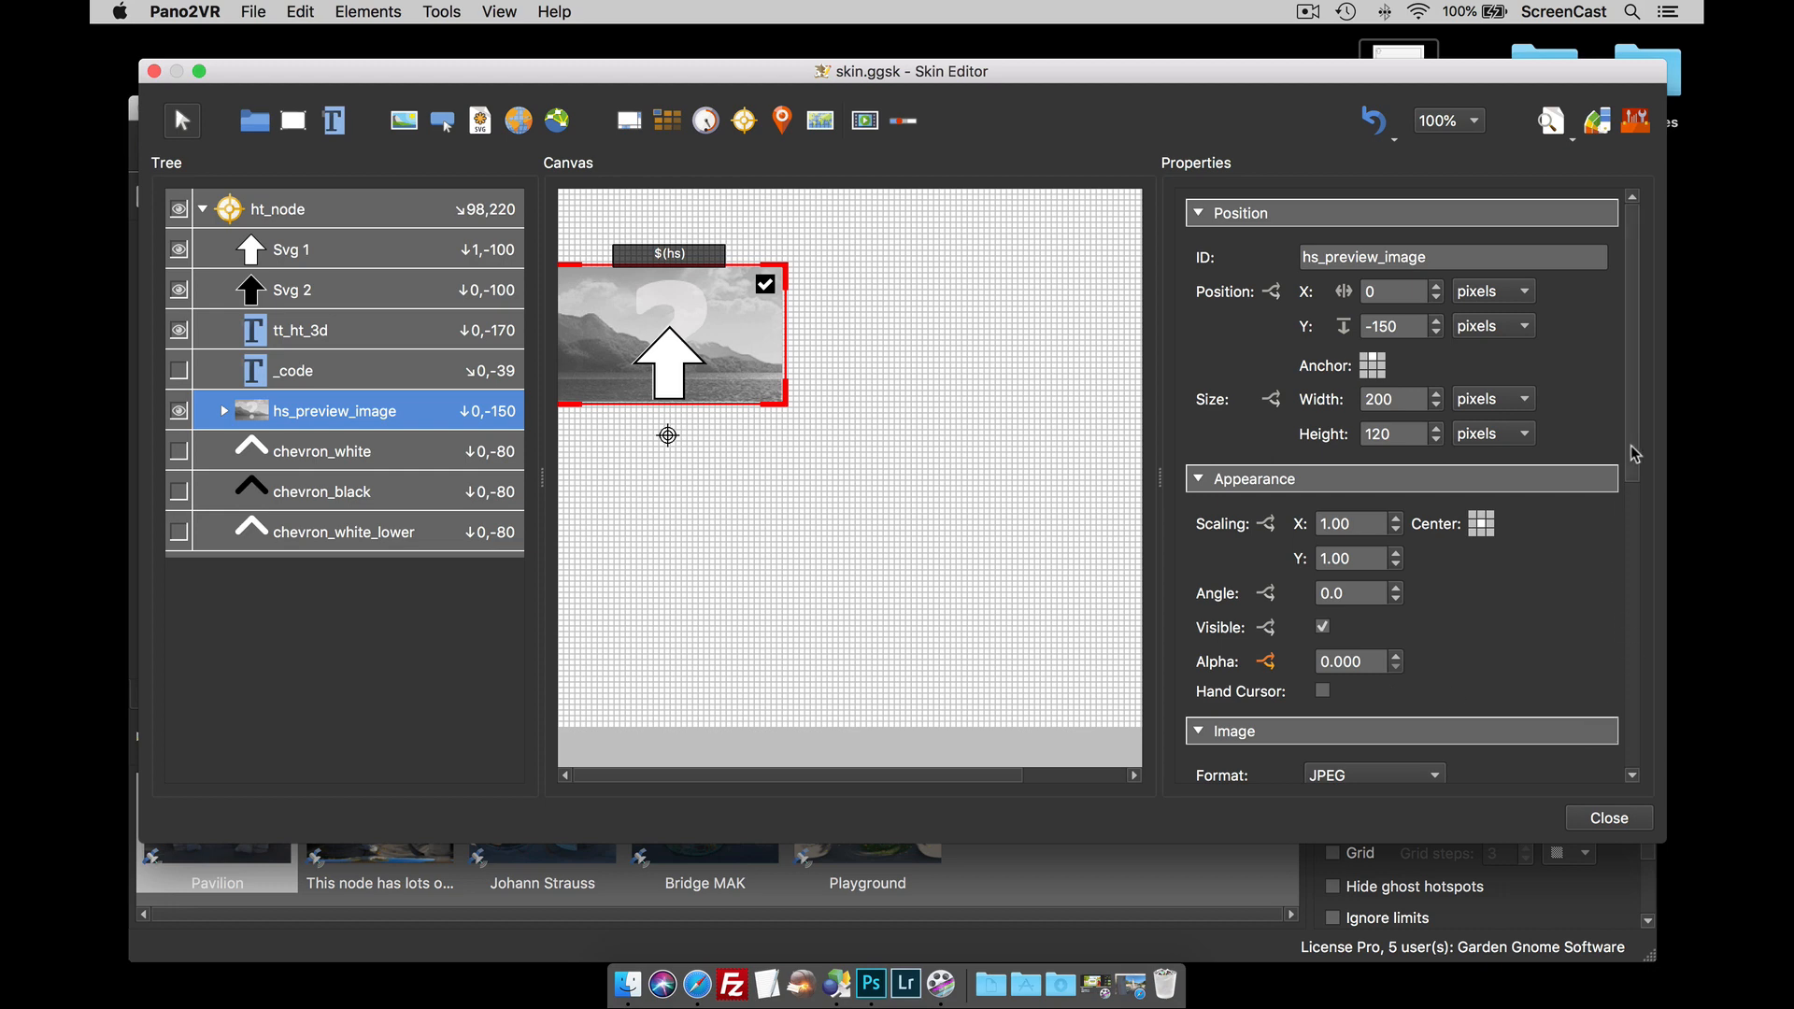
pyautogui.scroll(-5, 1633, 453)
pyautogui.click(1593, 576)
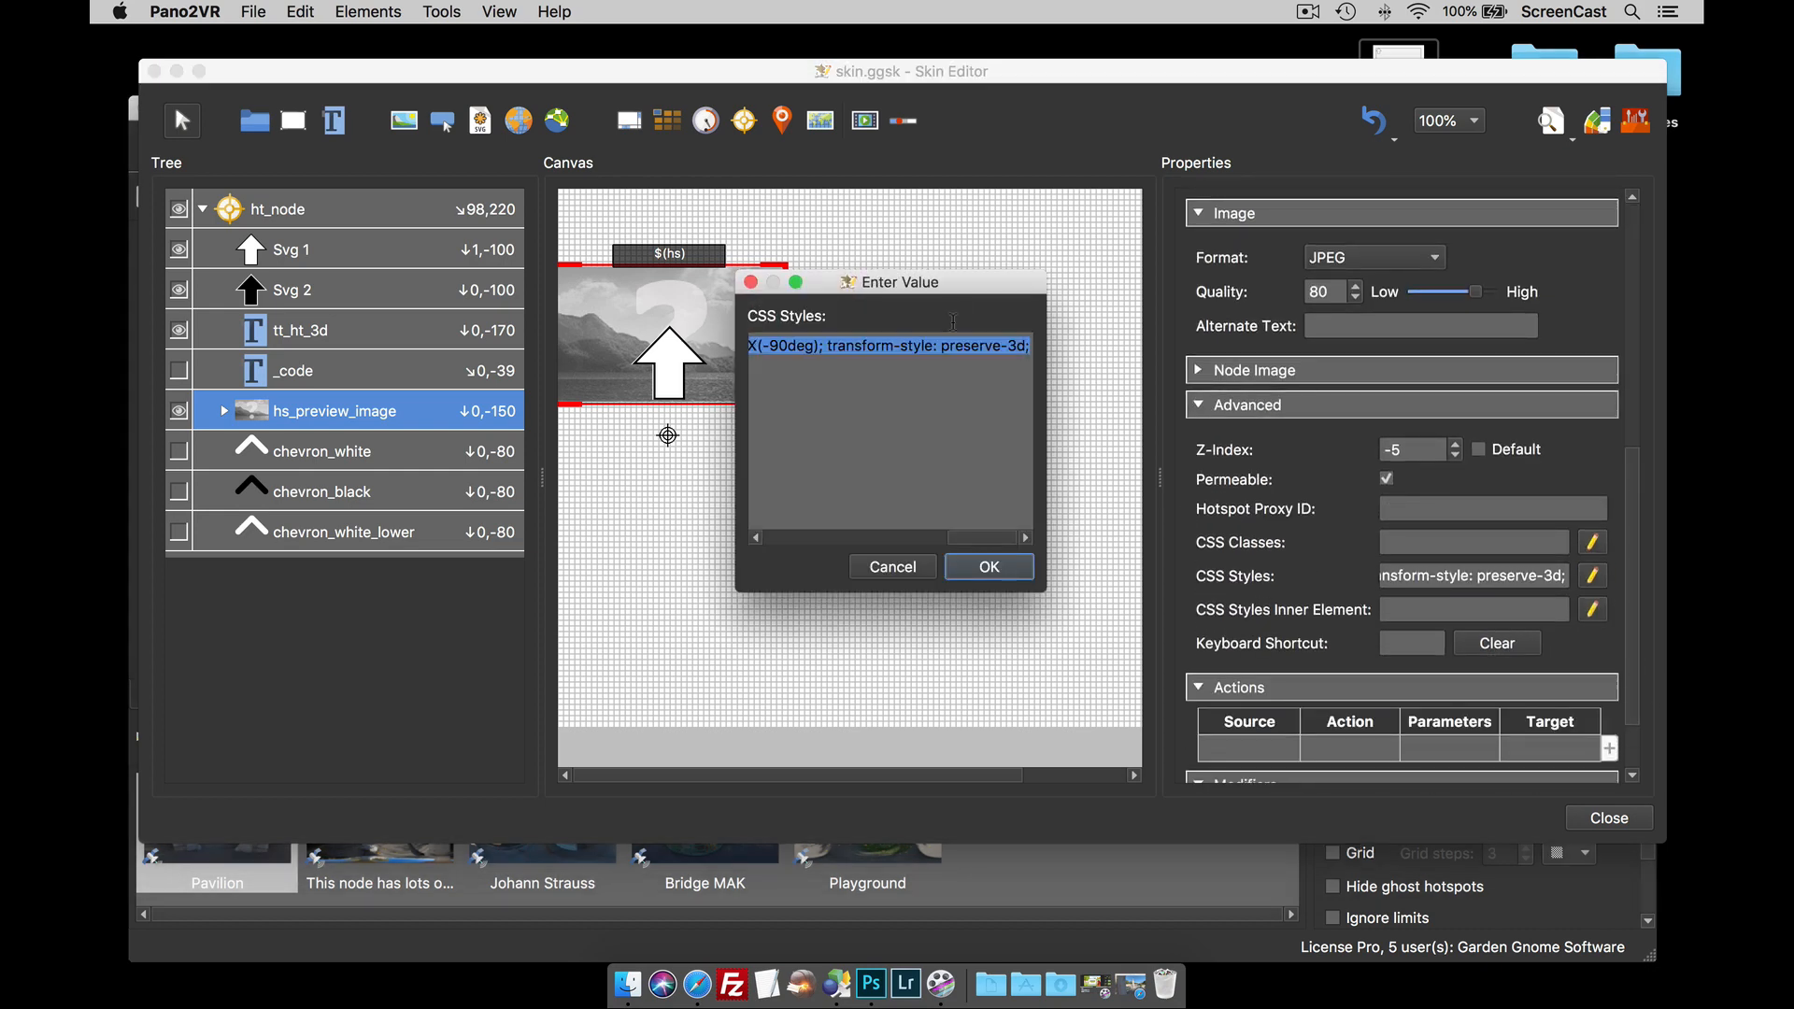
pyautogui.moveTo(954, 283); pyautogui.dragTo(691, 192)
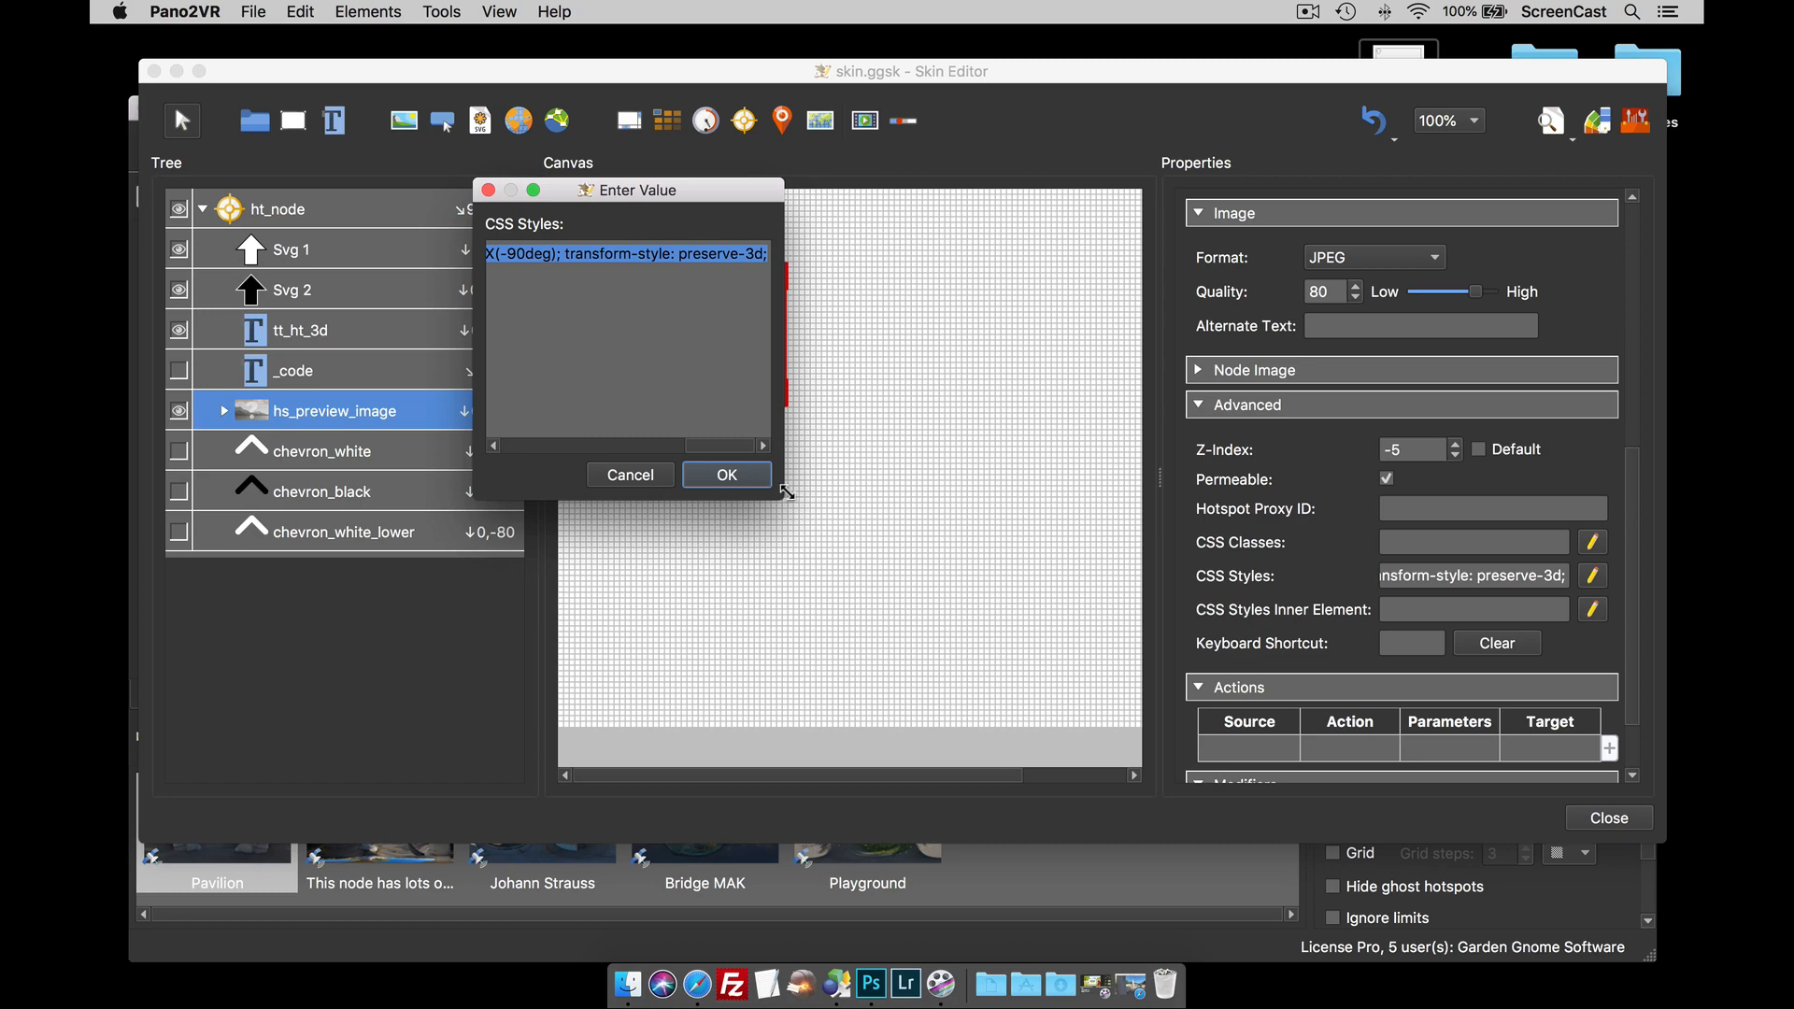
pyautogui.moveTo(786, 493); pyautogui.dragTo(1604, 630)
pyautogui.click(1334, 523)
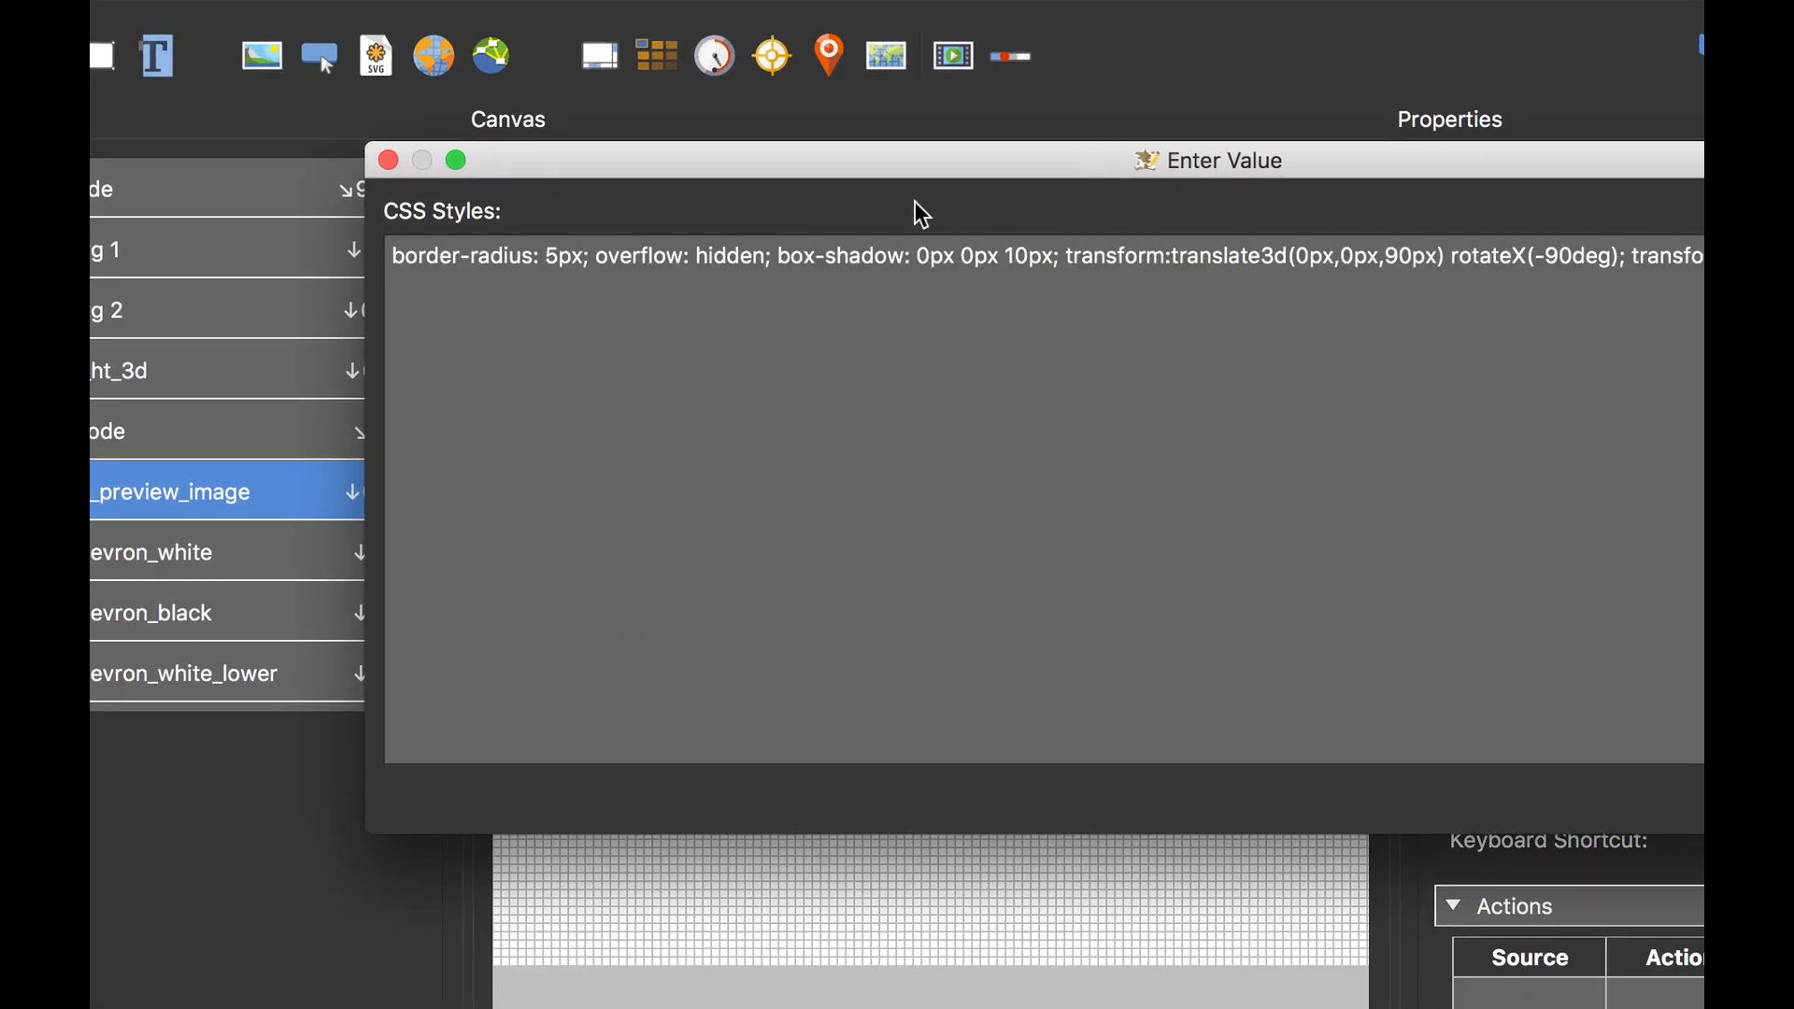
pyautogui.moveTo(888, 172); pyautogui.dragTo(625, 232)
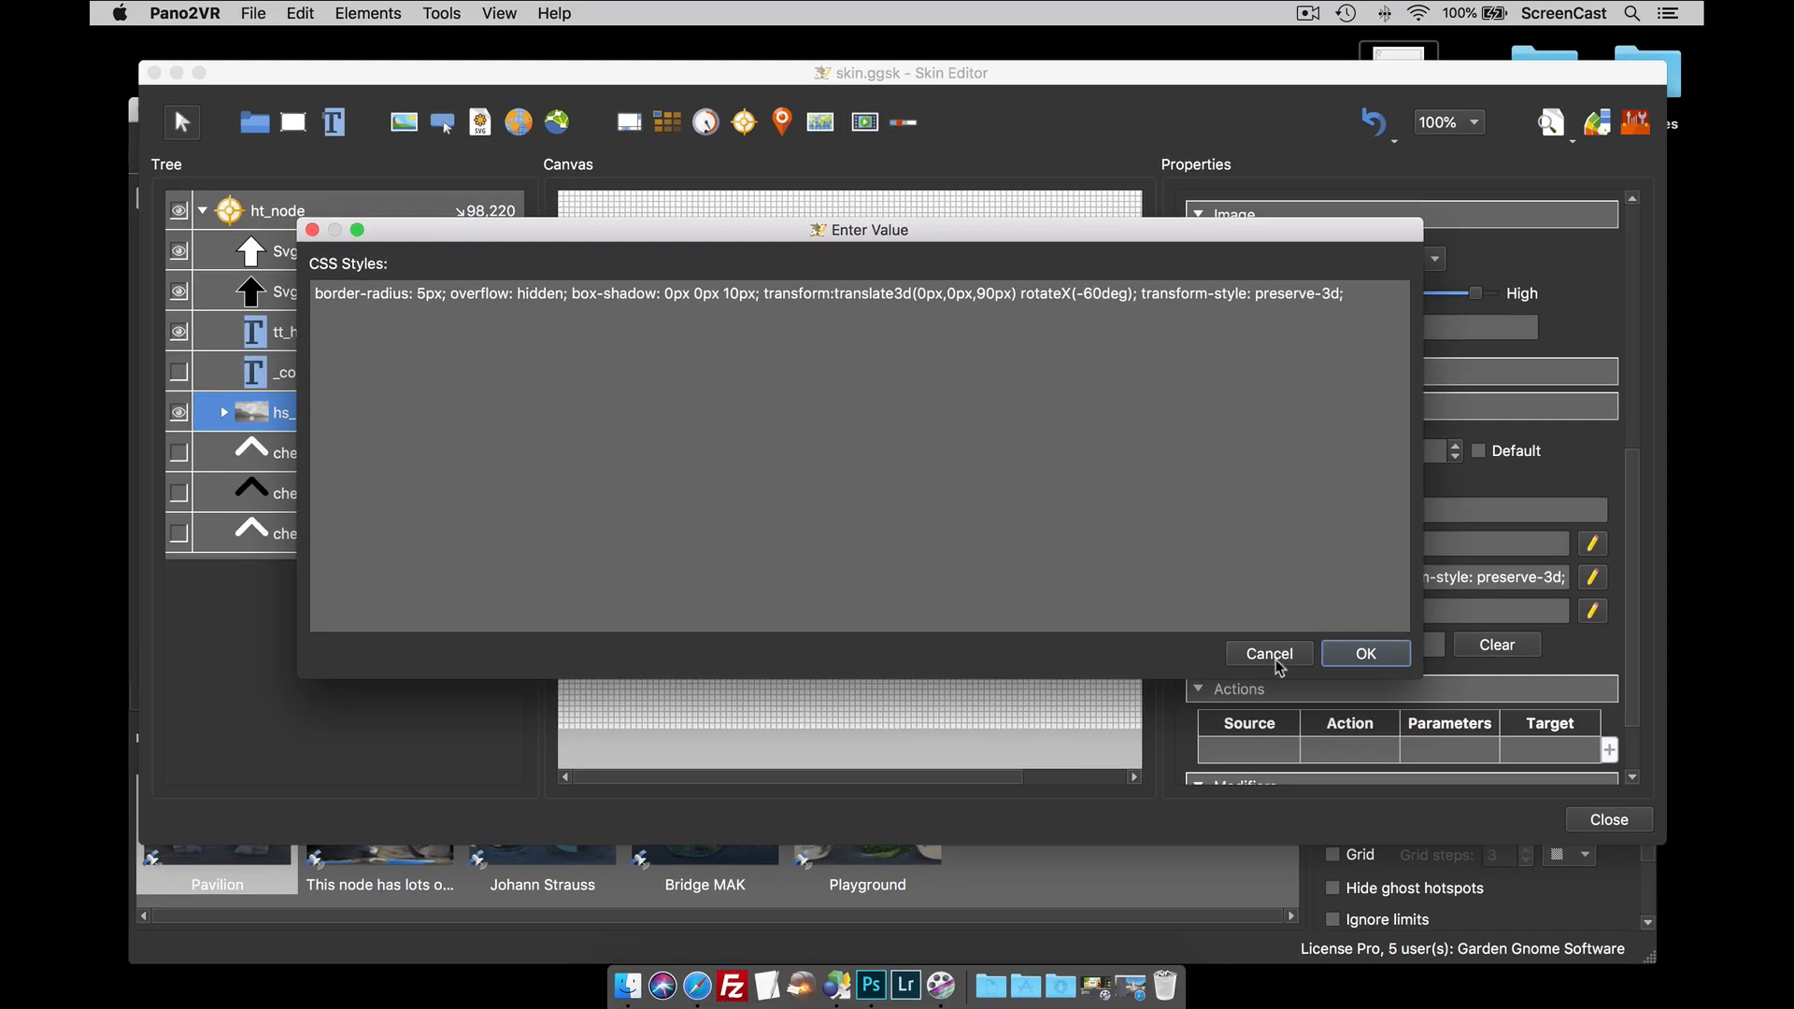
pyautogui.click(1264, 647)
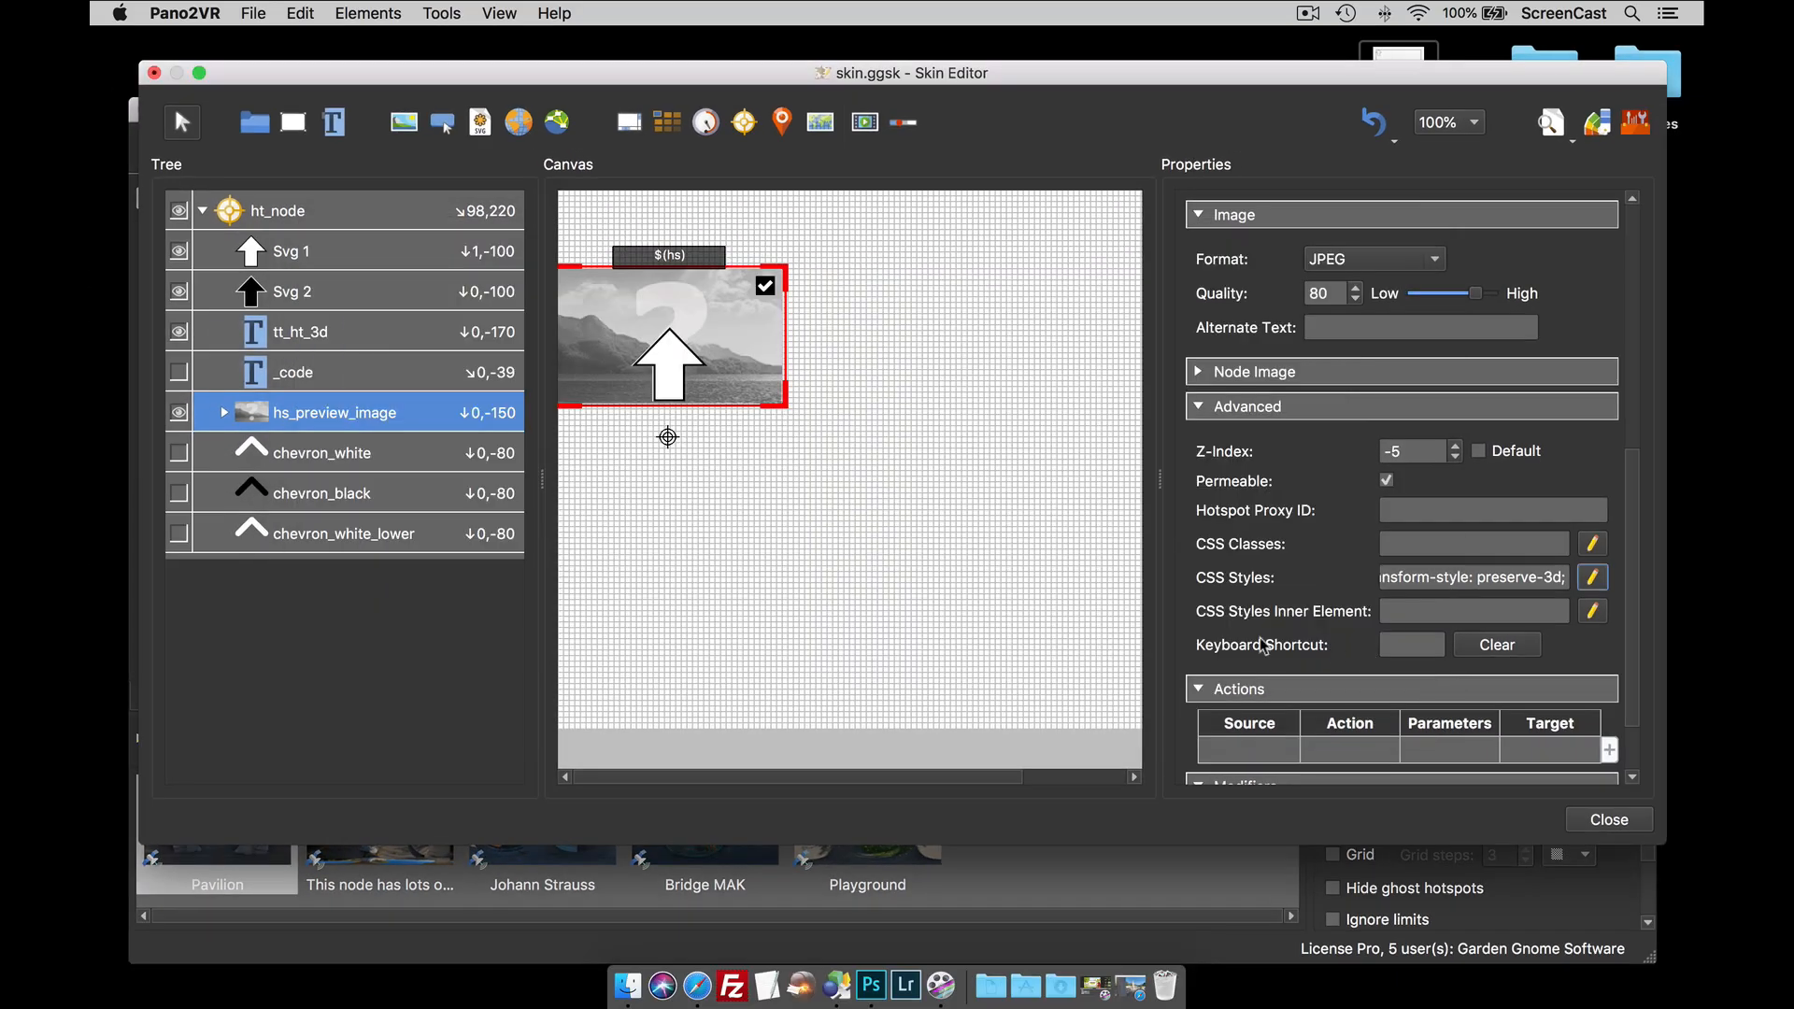
# - Deselect the preview image and regenerate the output, overwriting pano.xml
pyautogui.click(992, 625)
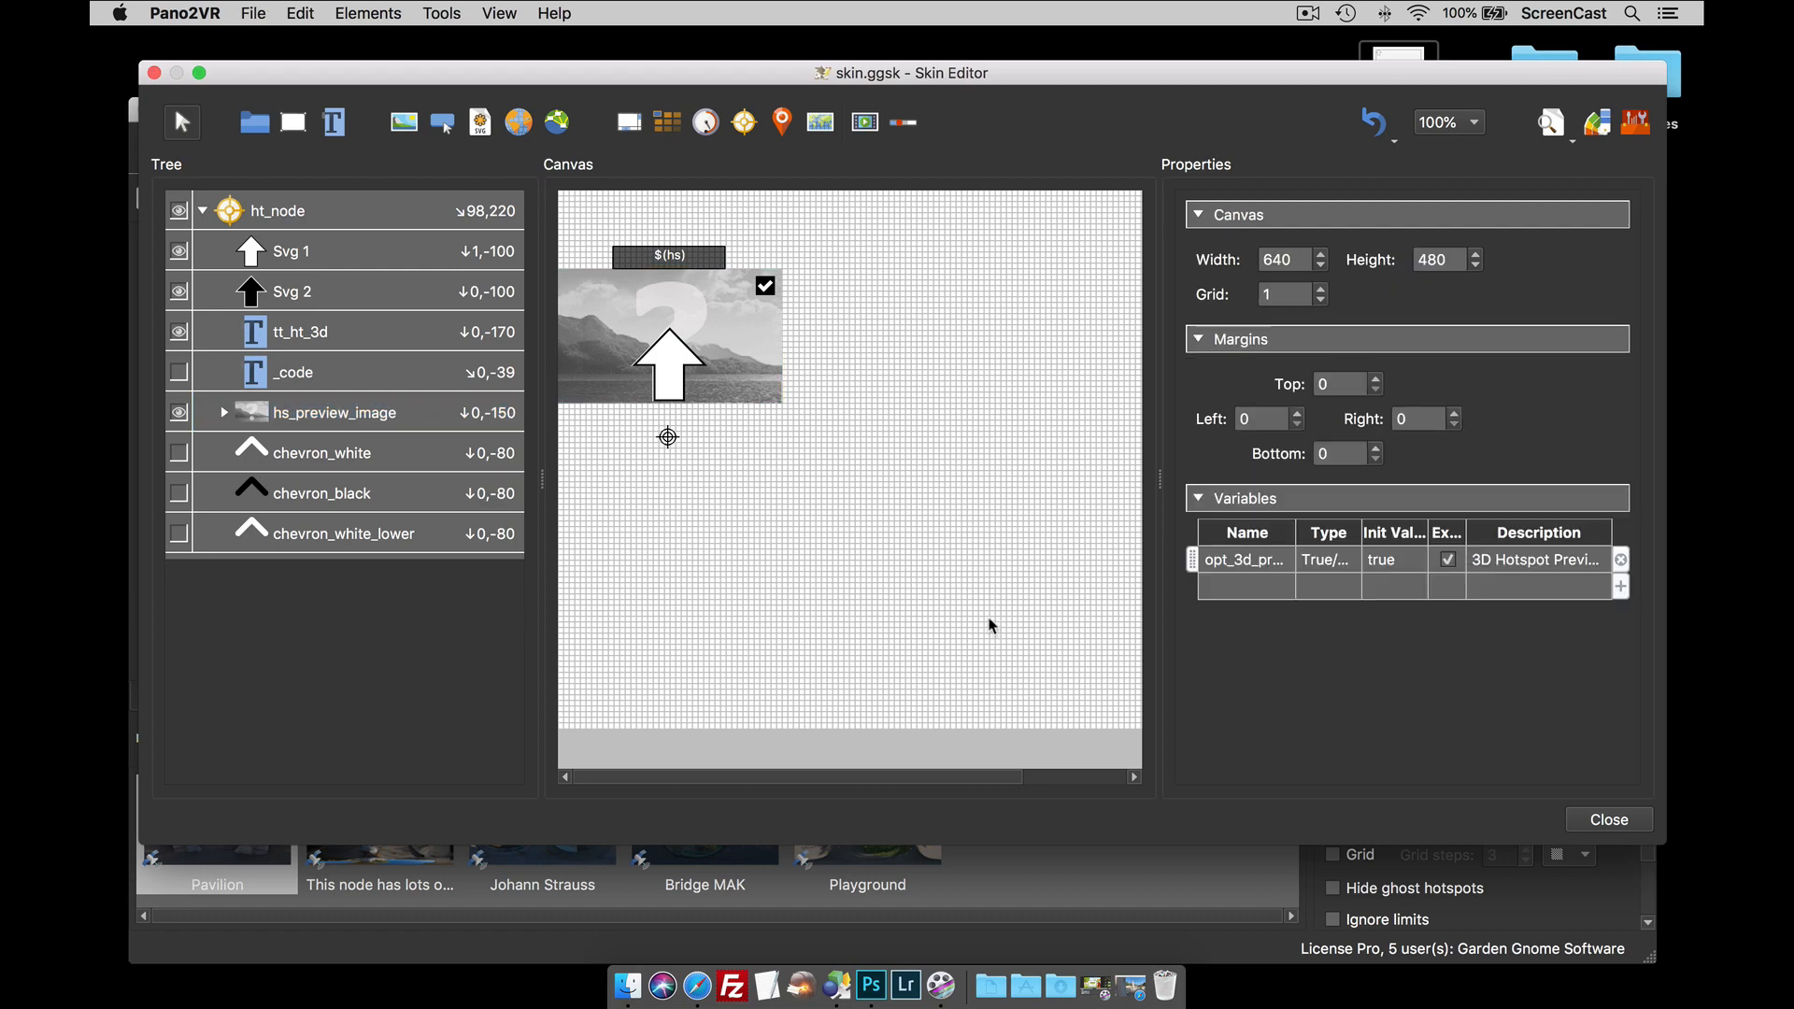
pyautogui.press('super+g')
pyautogui.press('Return')
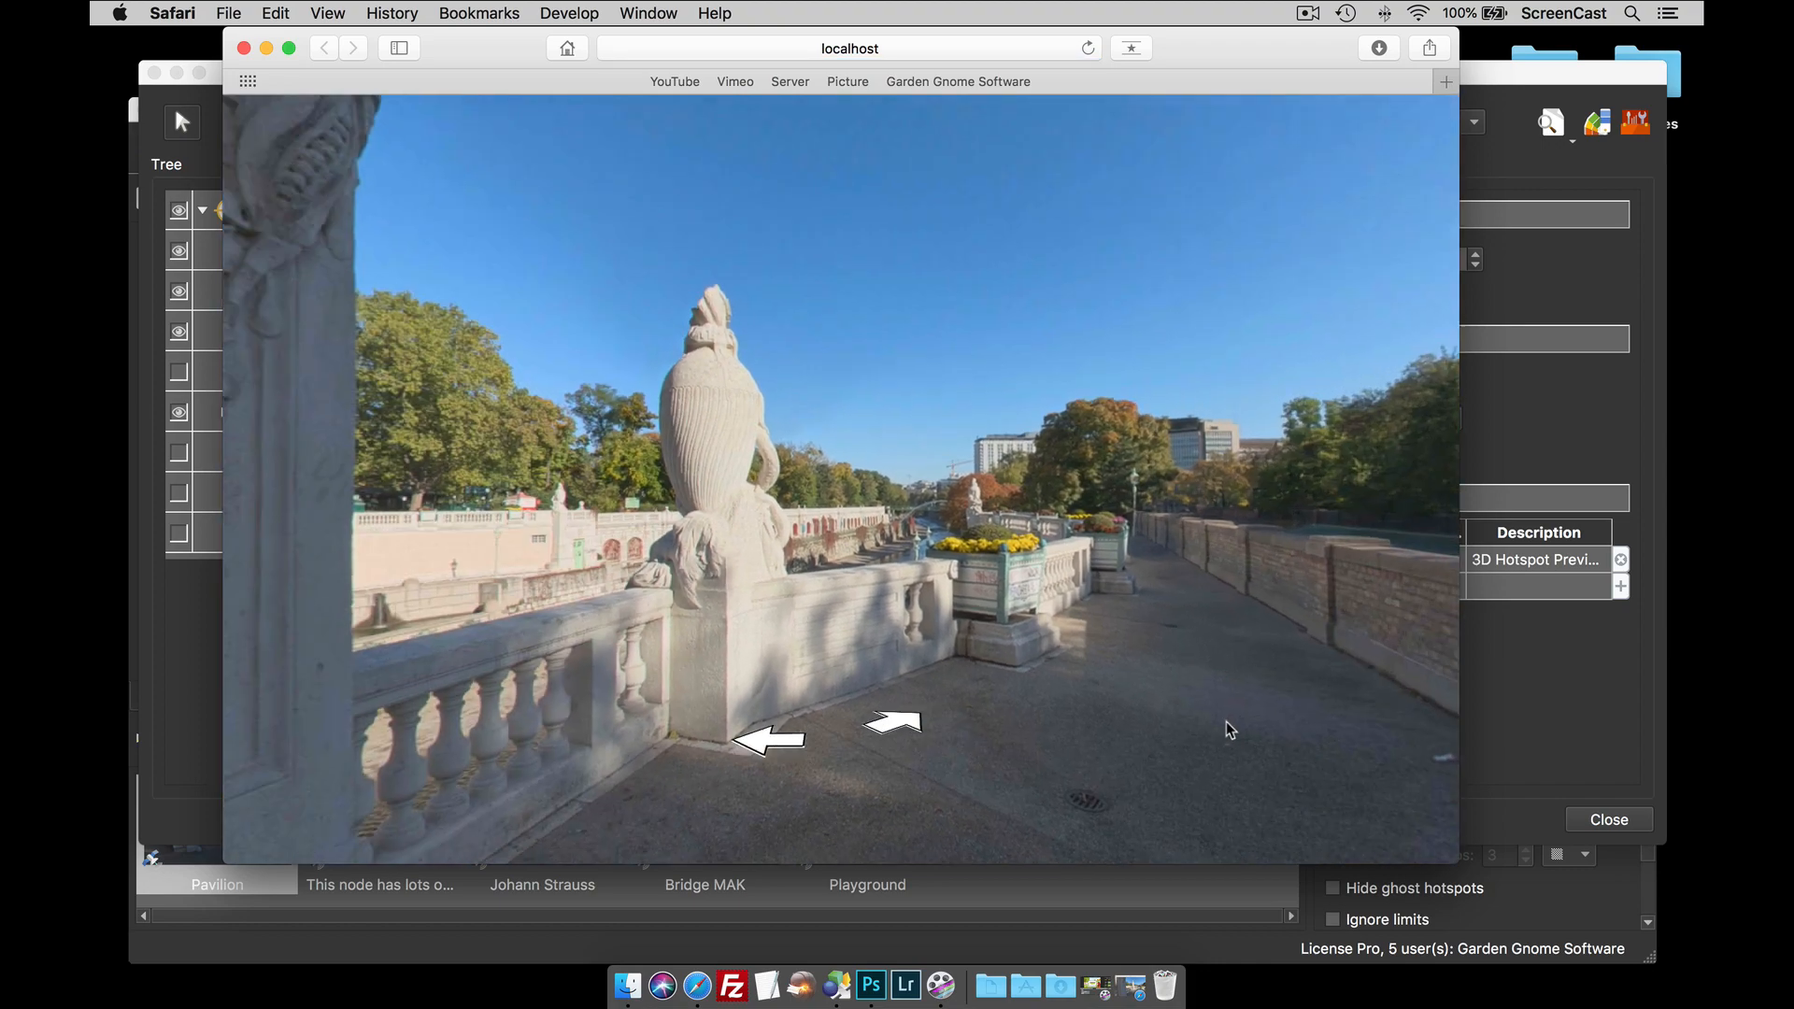
# - Look around the panorama and examine the tilt of the preview images above the hotspot arrows
pyautogui.moveTo(1230, 730); pyautogui.dragTo(1102, 733)
pyautogui.moveTo(971, 800); pyautogui.dragTo(888, 759)
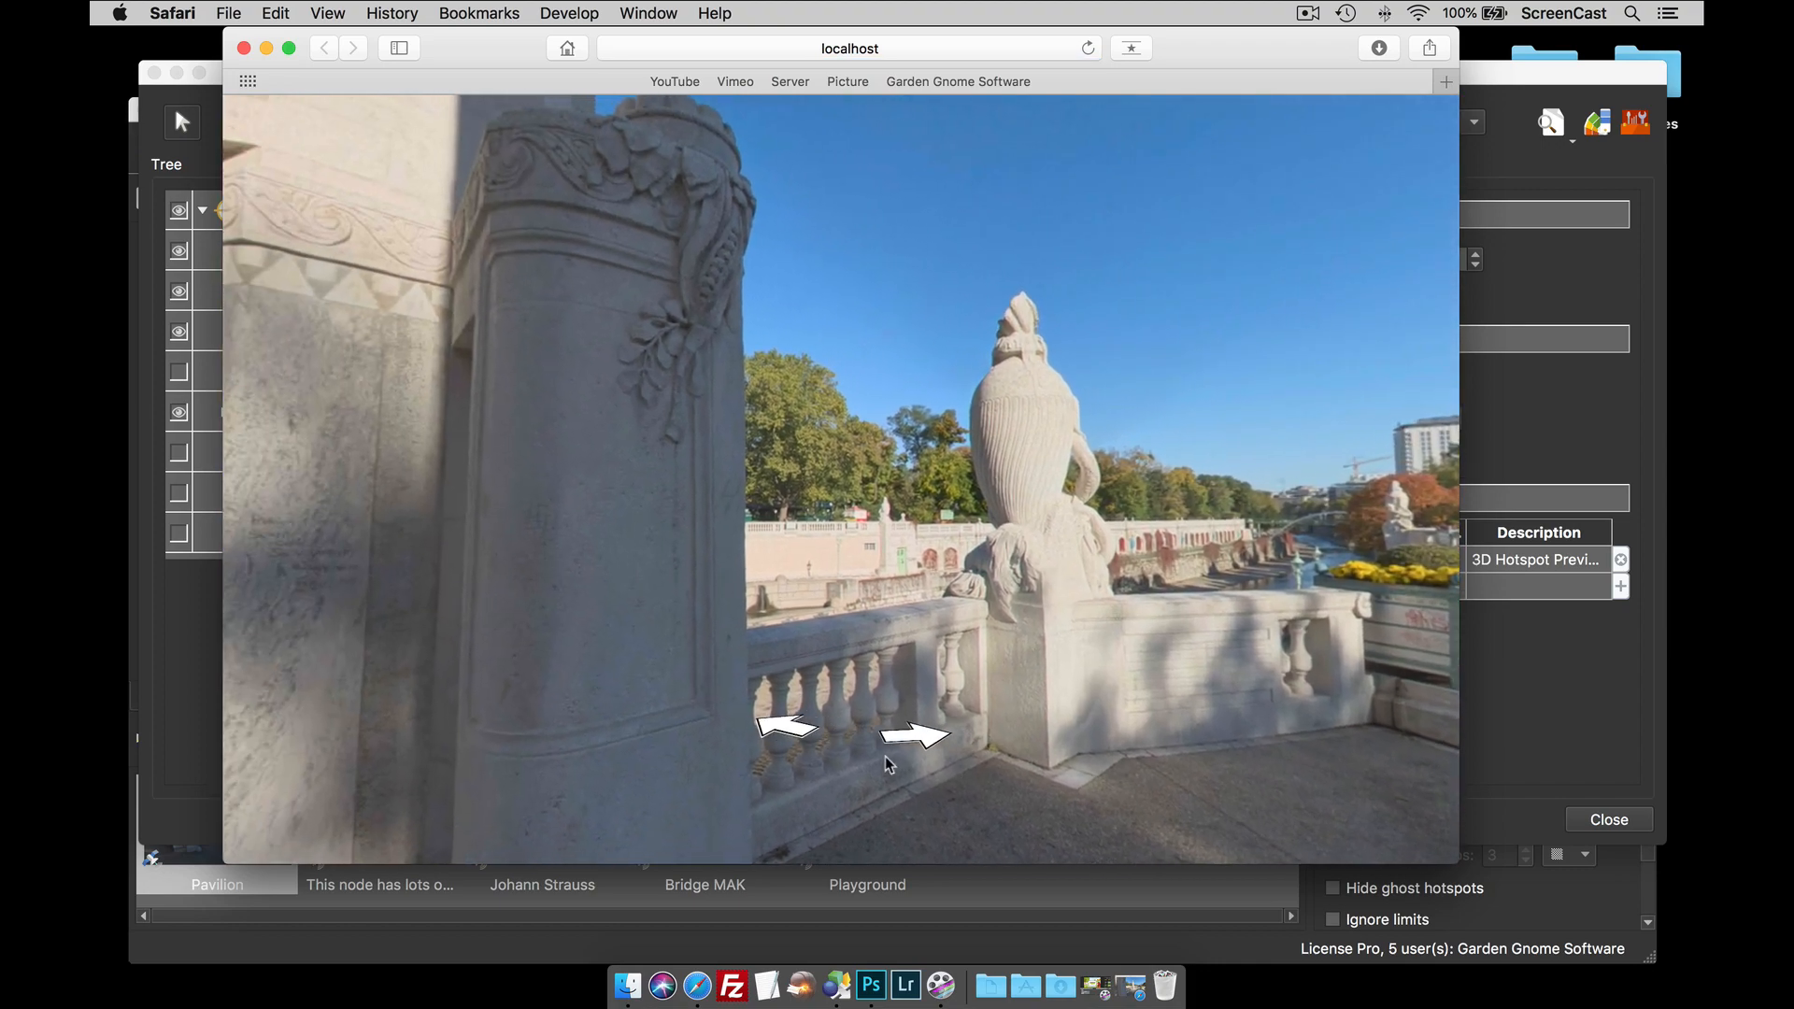
pyautogui.moveTo(901, 744)
pyautogui.moveTo(1011, 785); pyautogui.dragTo(925, 753)
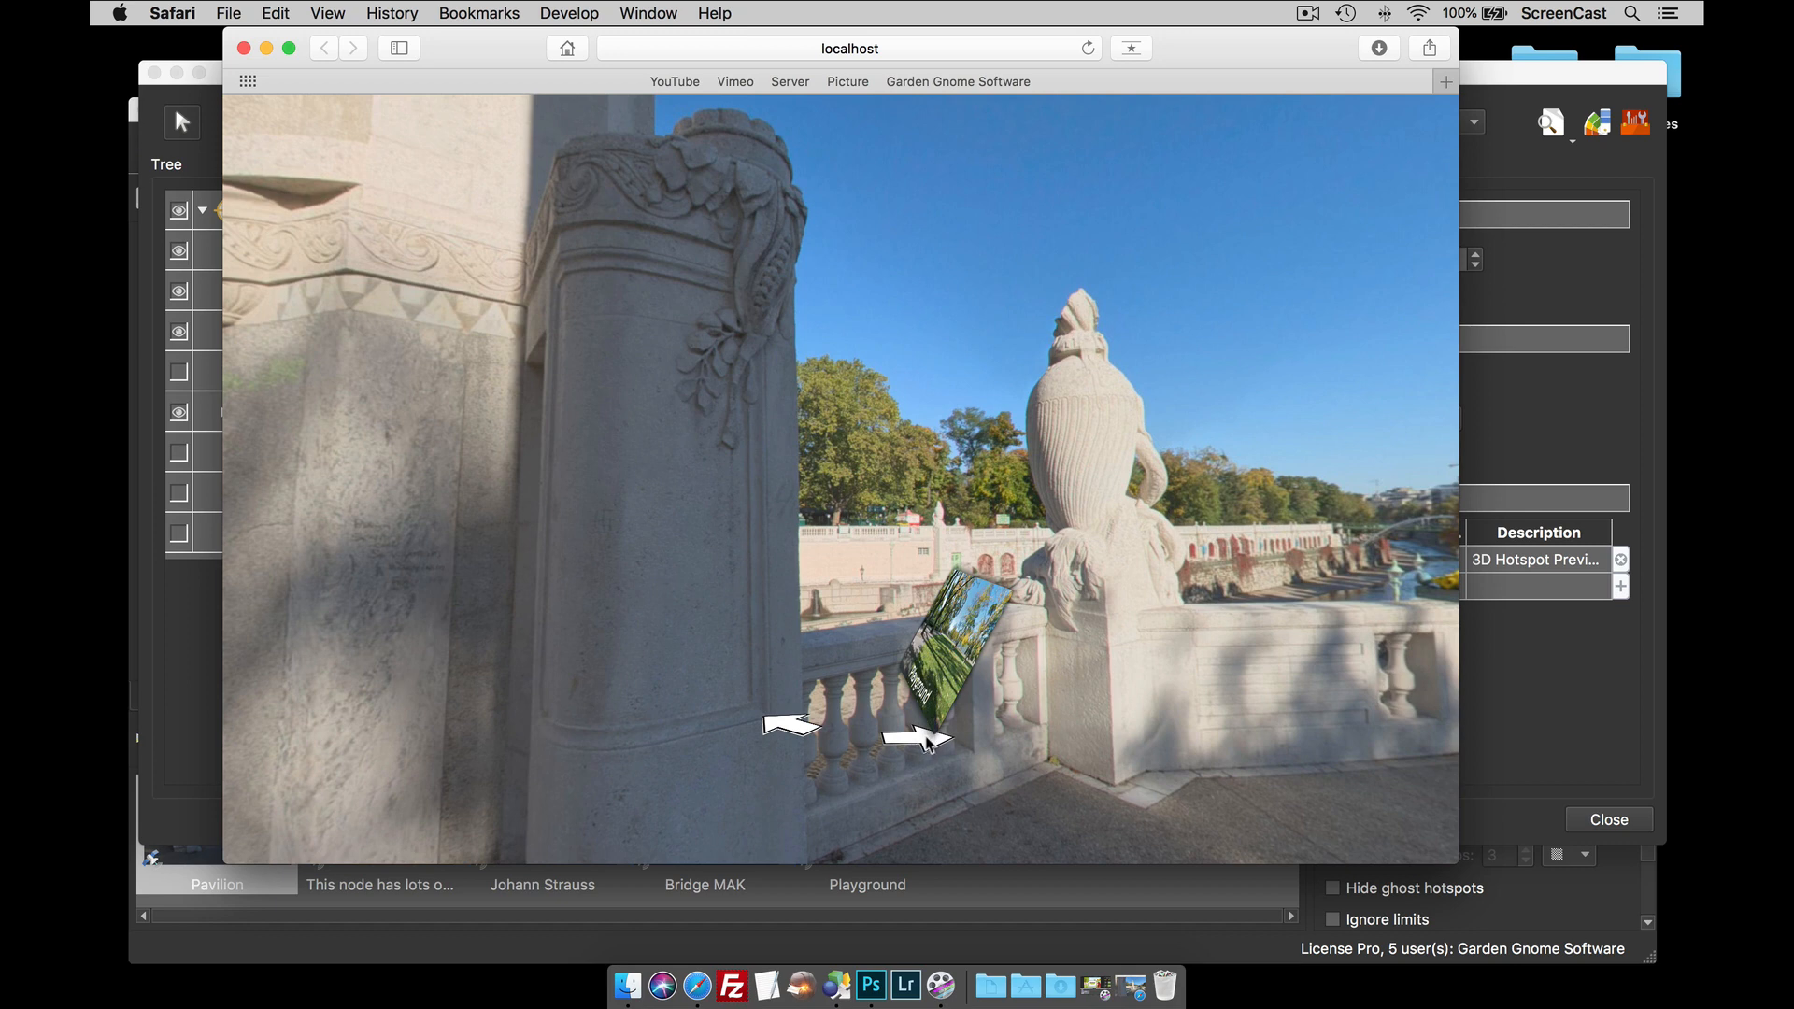
pyautogui.moveTo(1144, 747); pyautogui.dragTo(1084, 715)
pyautogui.moveTo(977, 607); pyautogui.dragTo(1073, 615)
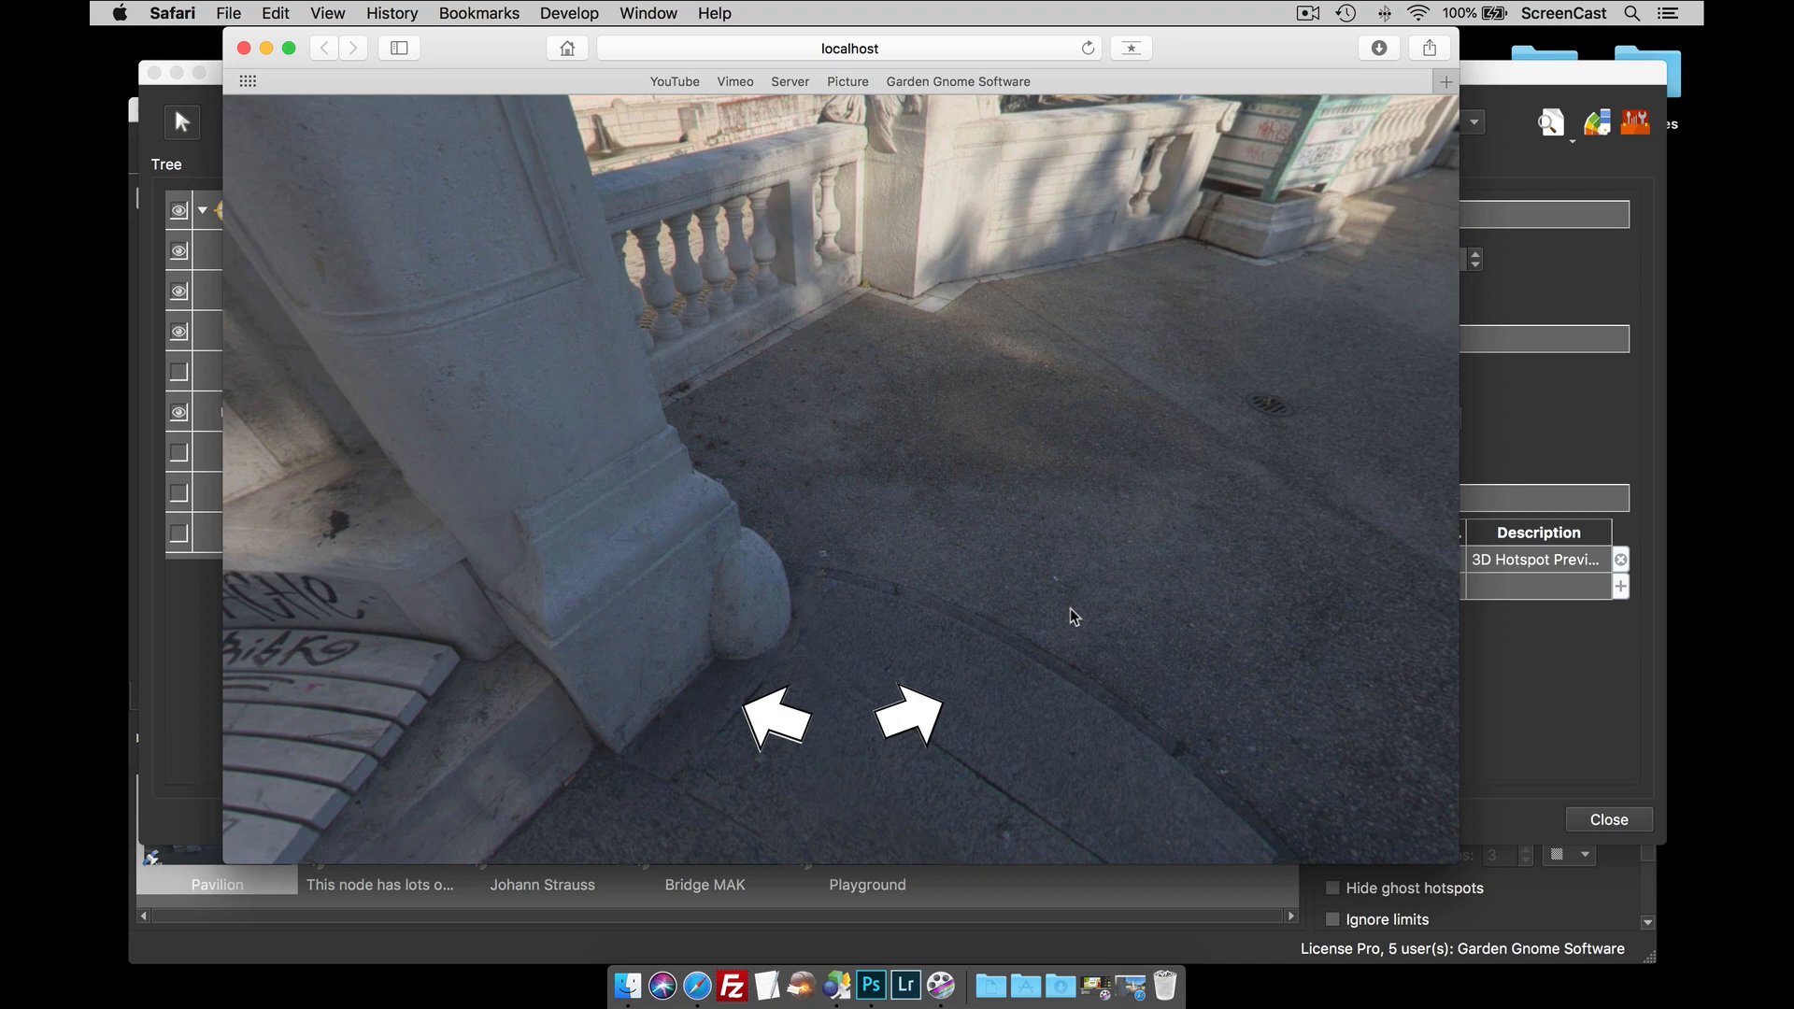